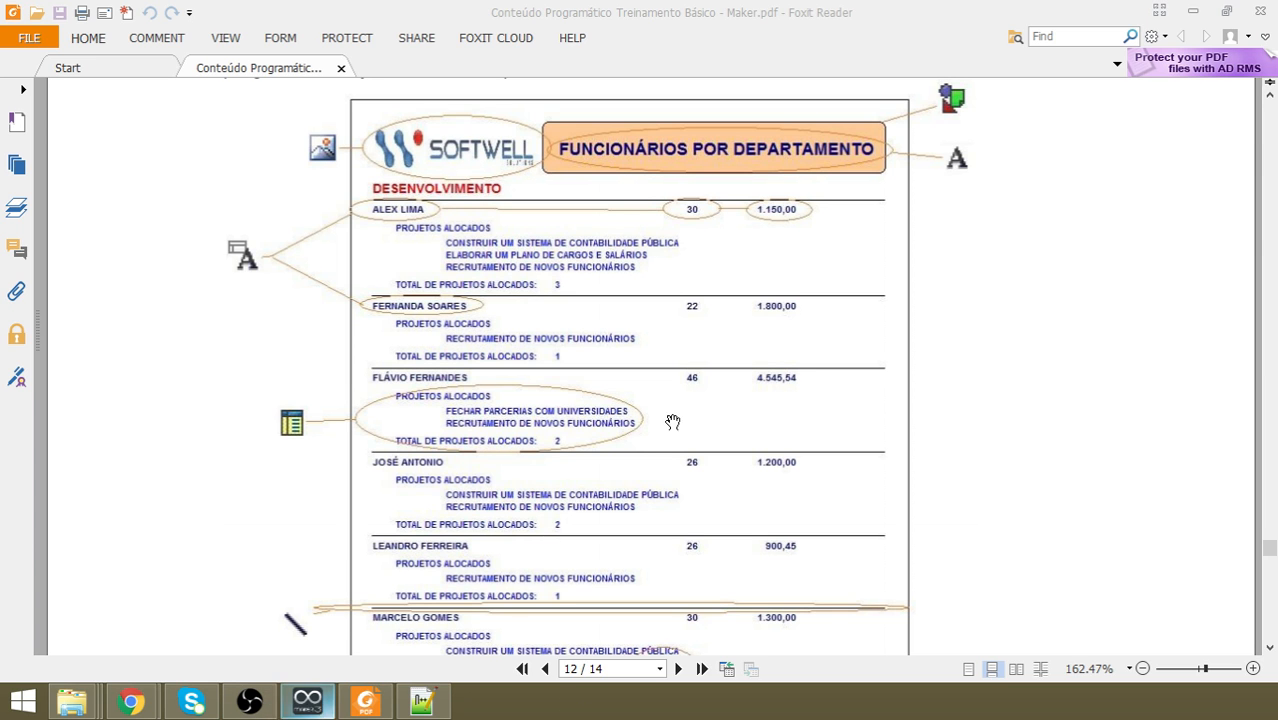
Switch from the PDF to Maker and close the open "Consumindo fluxo webservice" form and "Chamar serviço web - Servidor" flow.
click(1202, 8)
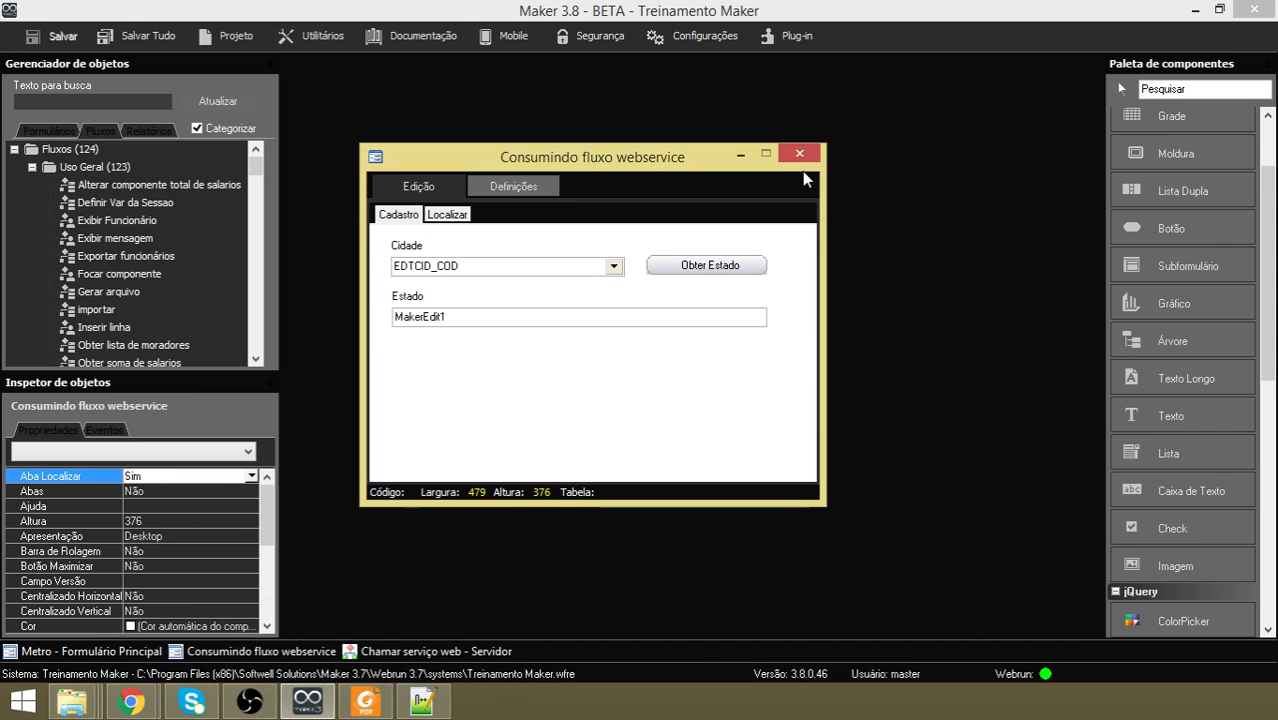
click(795, 152)
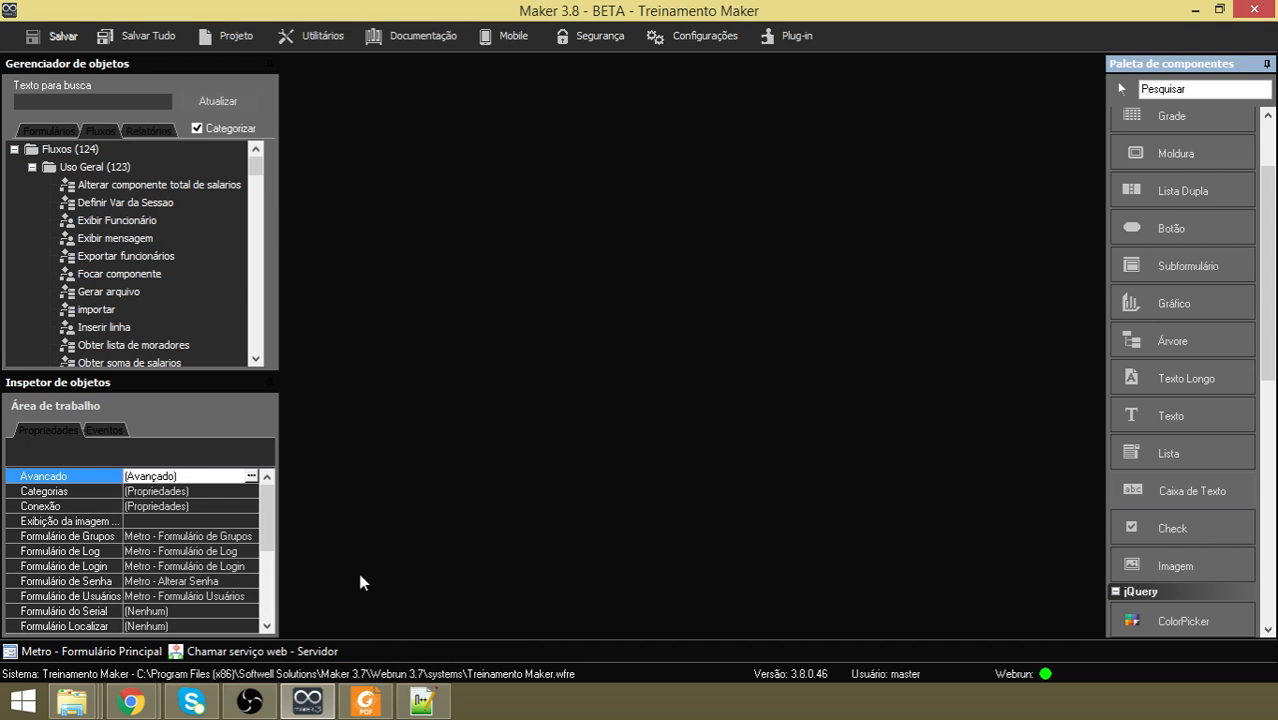
click(326, 652)
click(1253, 9)
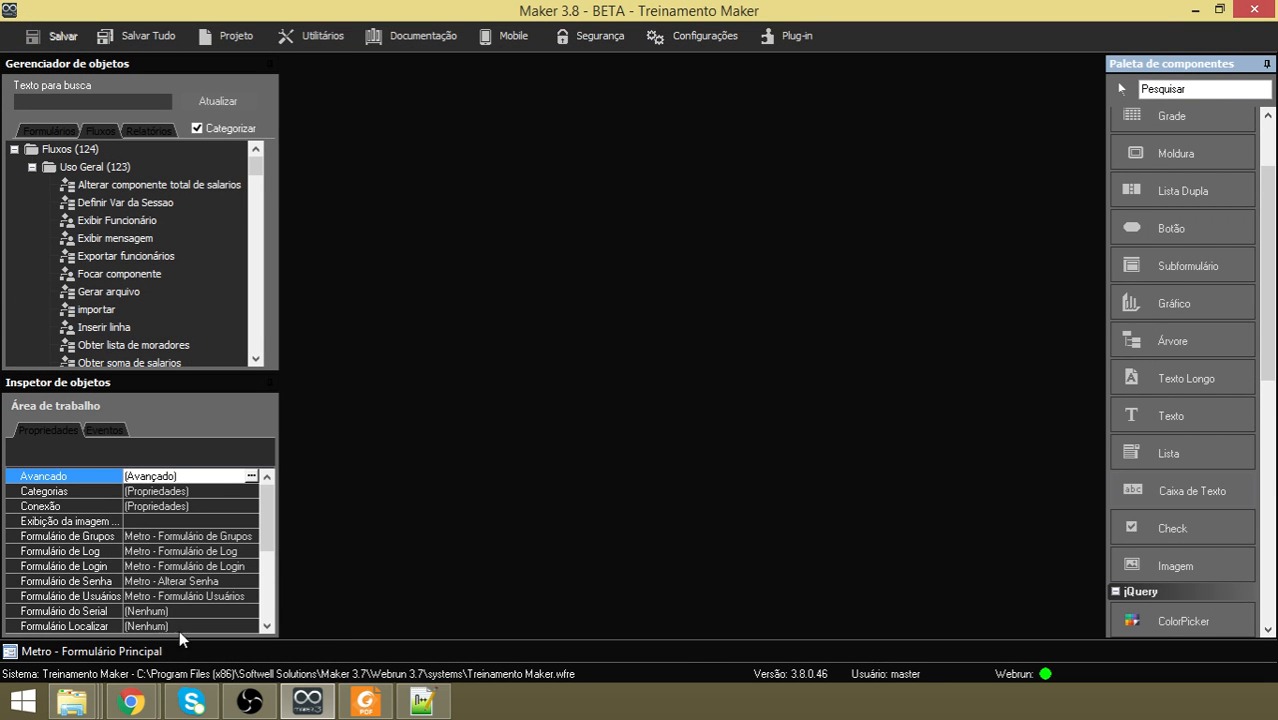
Create a new blank report (Relatório em Branco) and maximize its designer window.
right_click(481, 157)
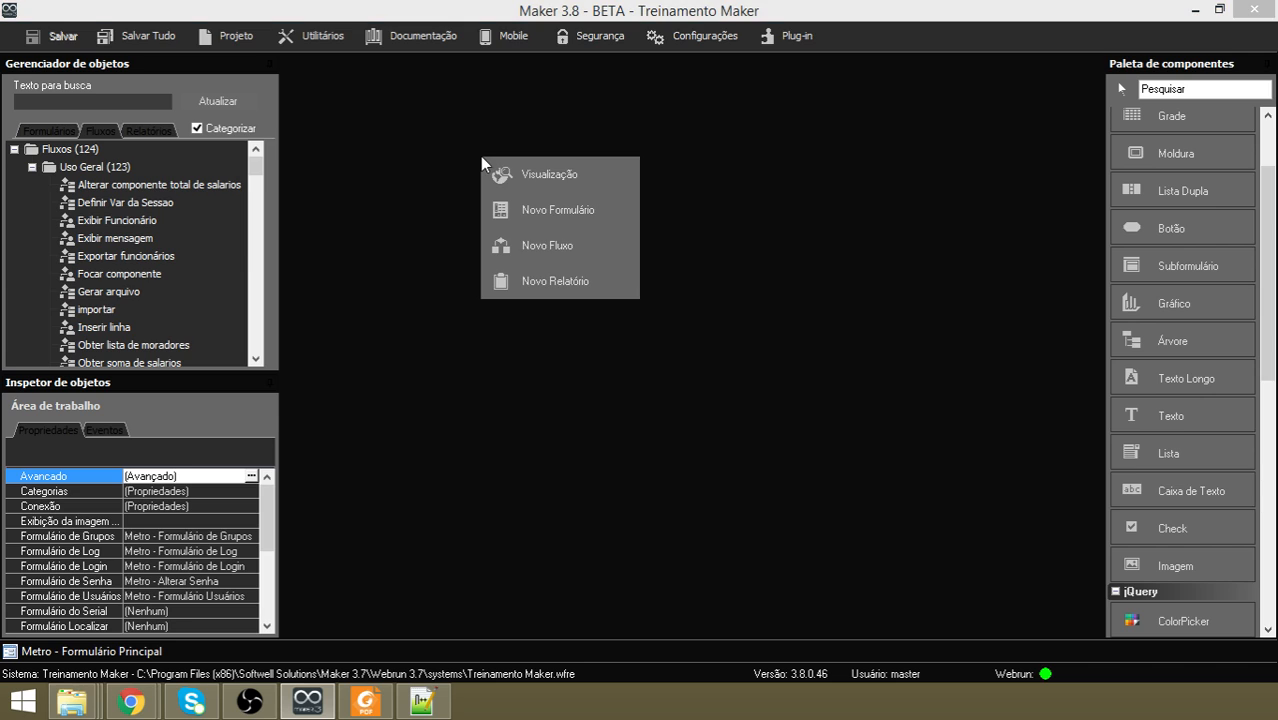
click(518, 284)
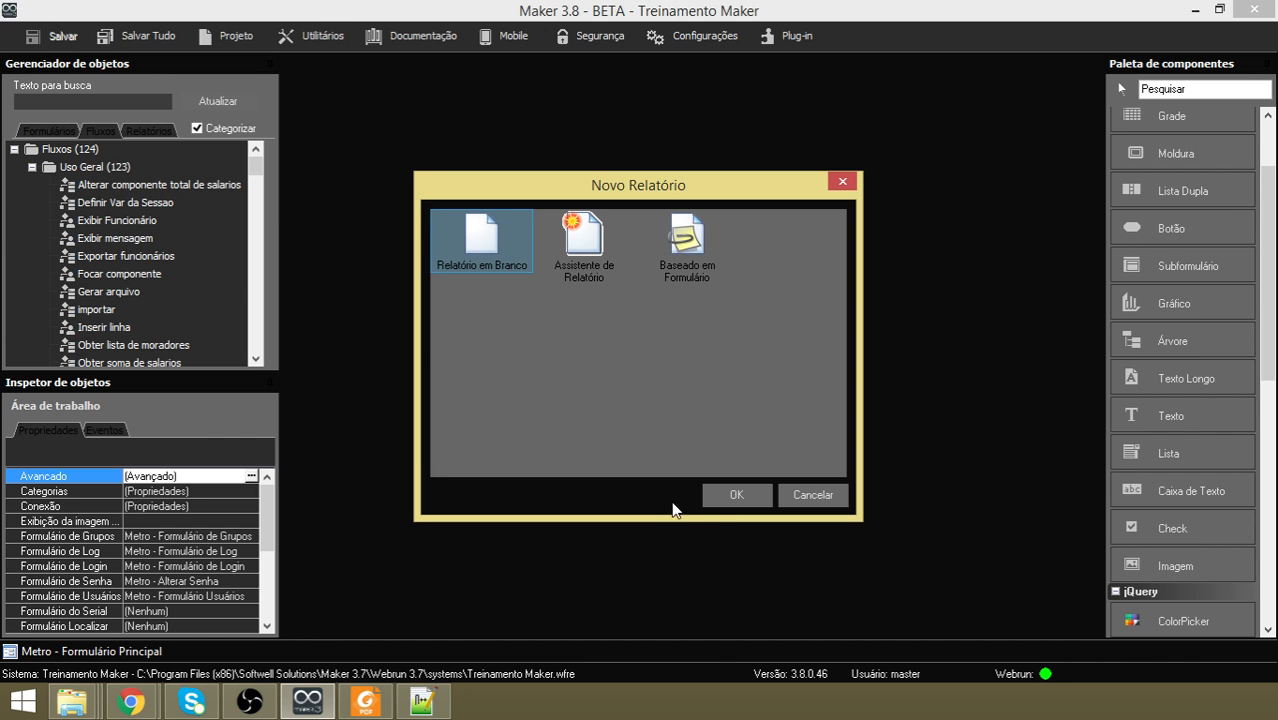
click(722, 493)
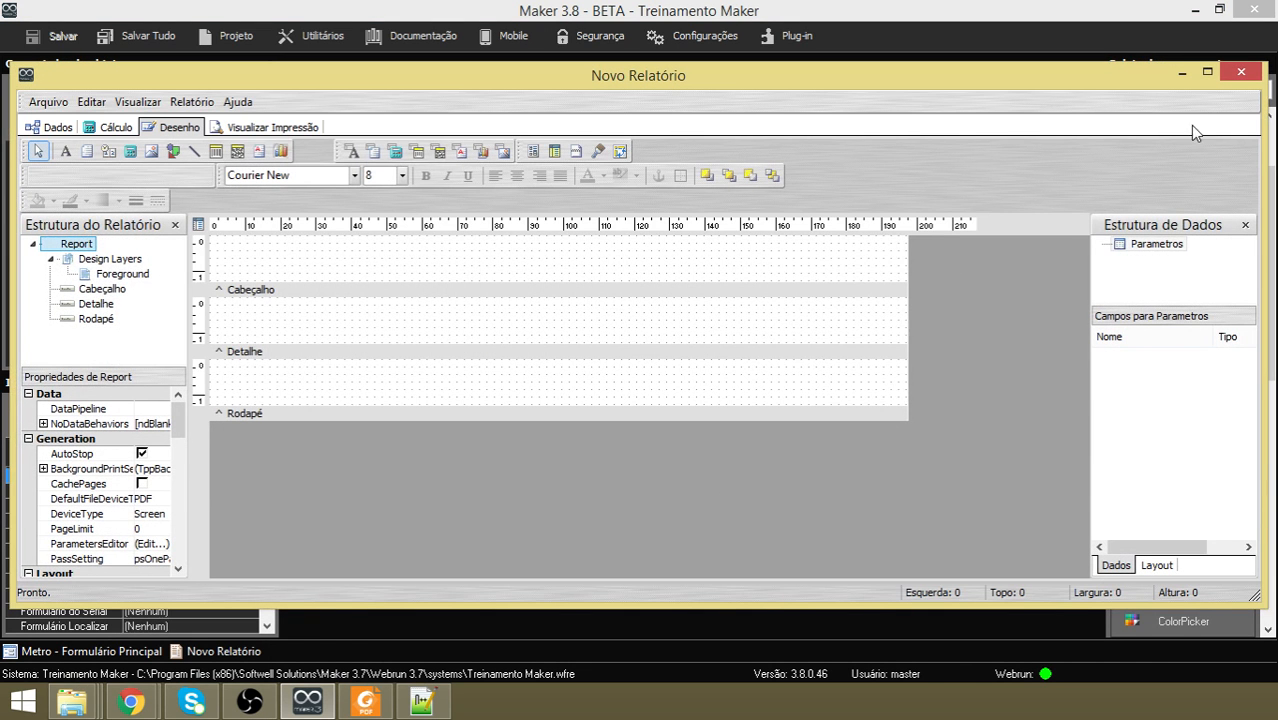
click(1208, 73)
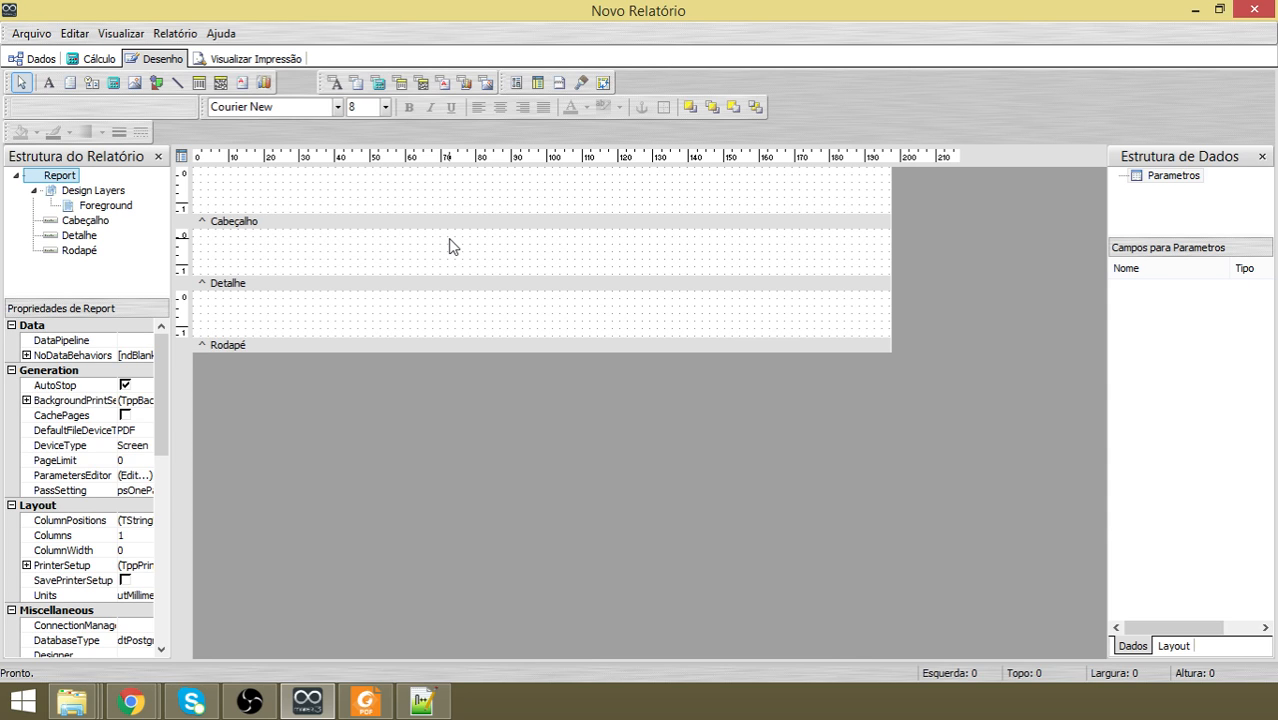
Examine the report's print preview, the calculation events for Header, Detail and Footer, and the data workspace, ending in the design view.
click(294, 60)
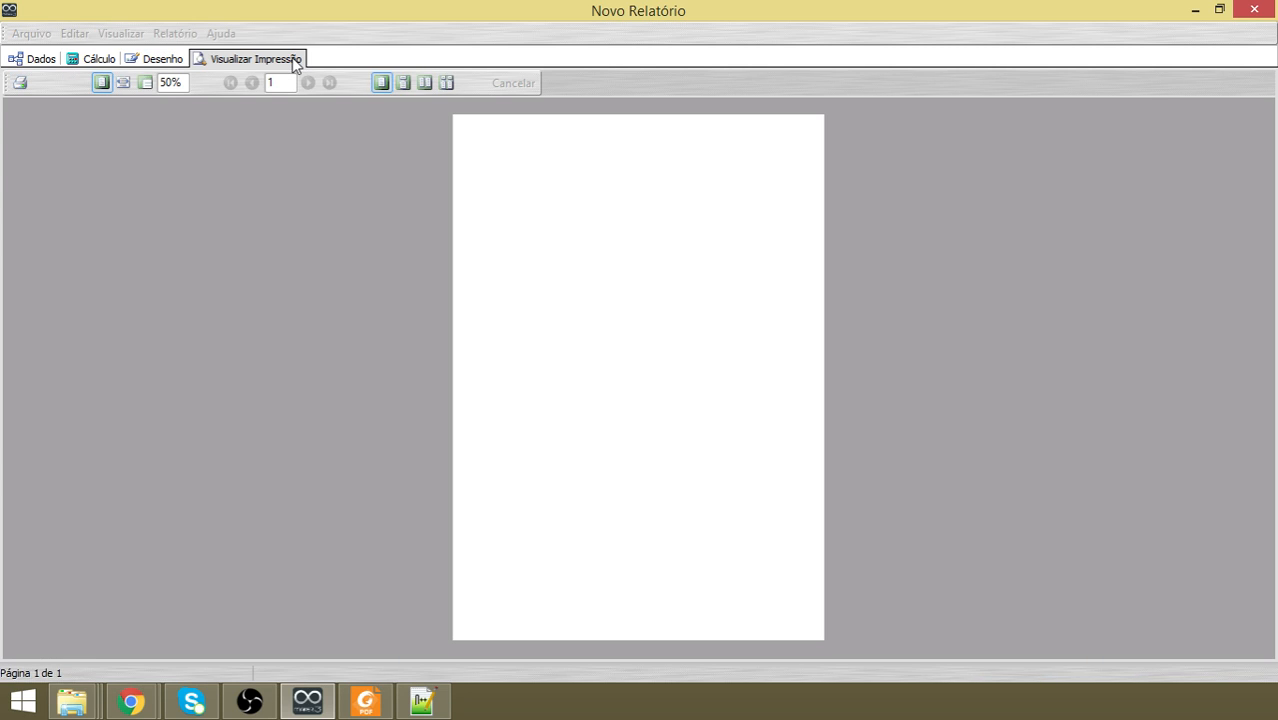
click(110, 62)
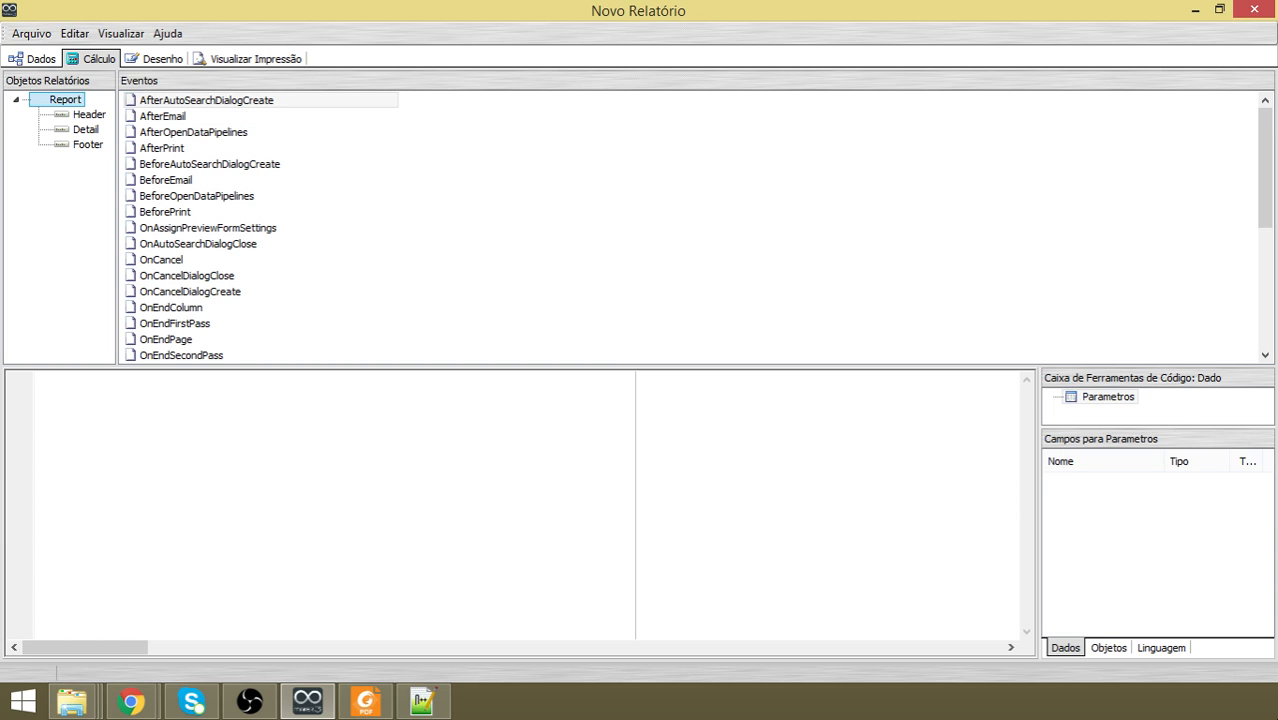
mouse_move(1277, 719)
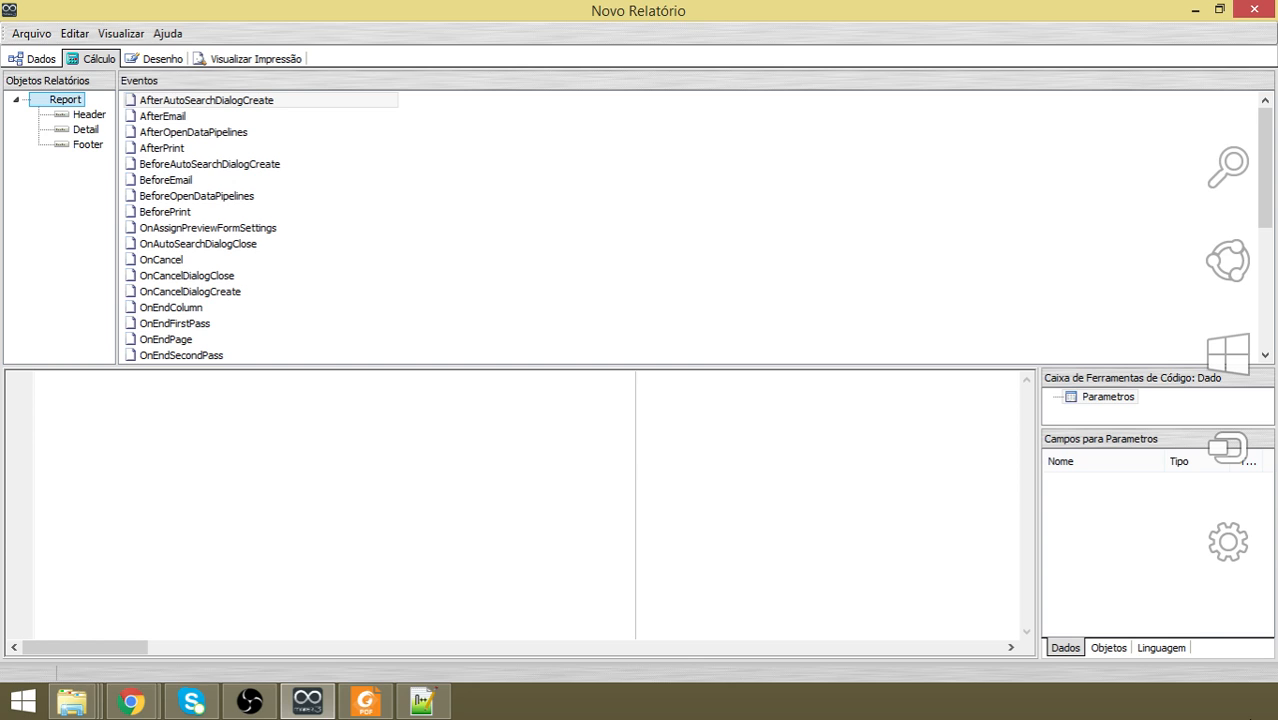
click(88, 114)
click(86, 129)
click(88, 144)
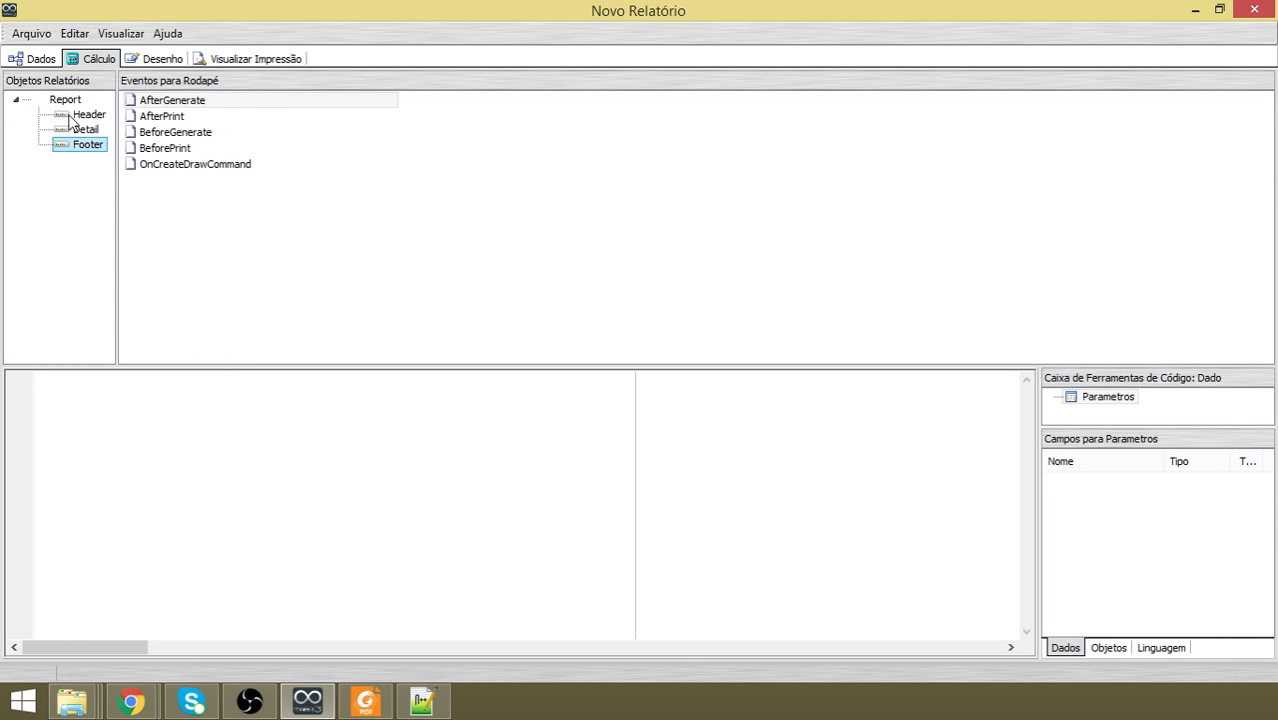
click(41, 60)
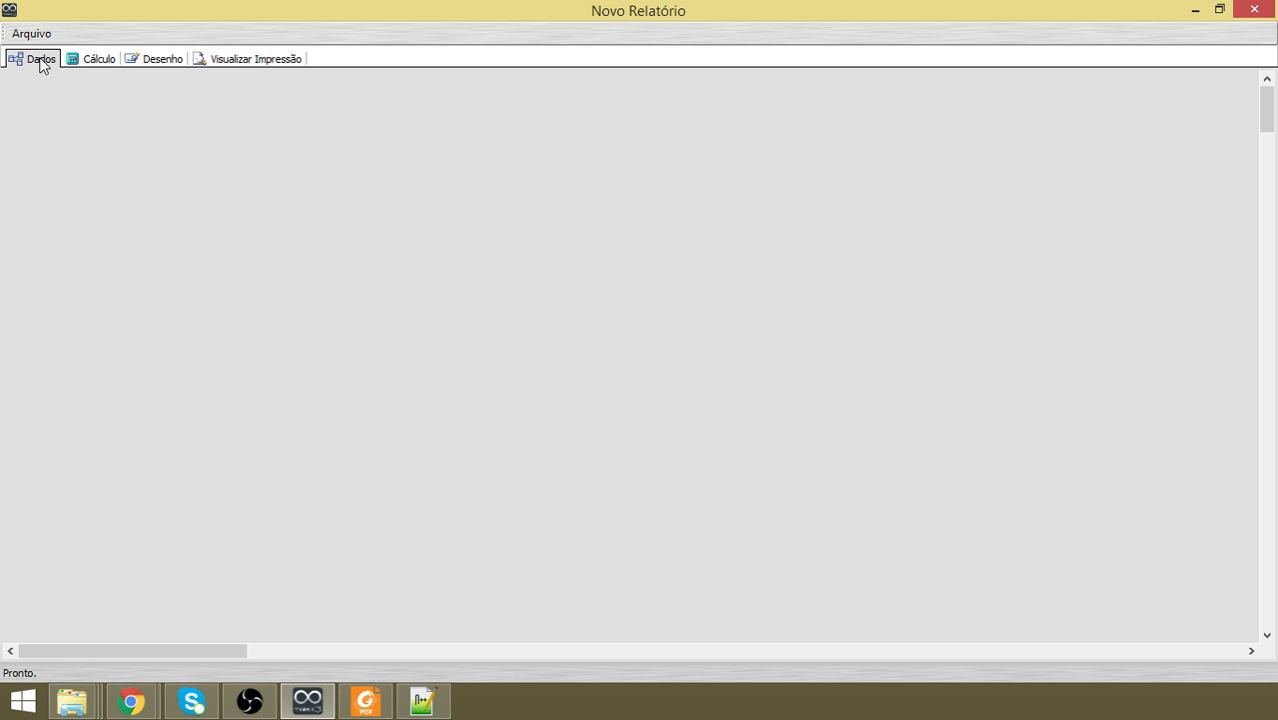
click(148, 59)
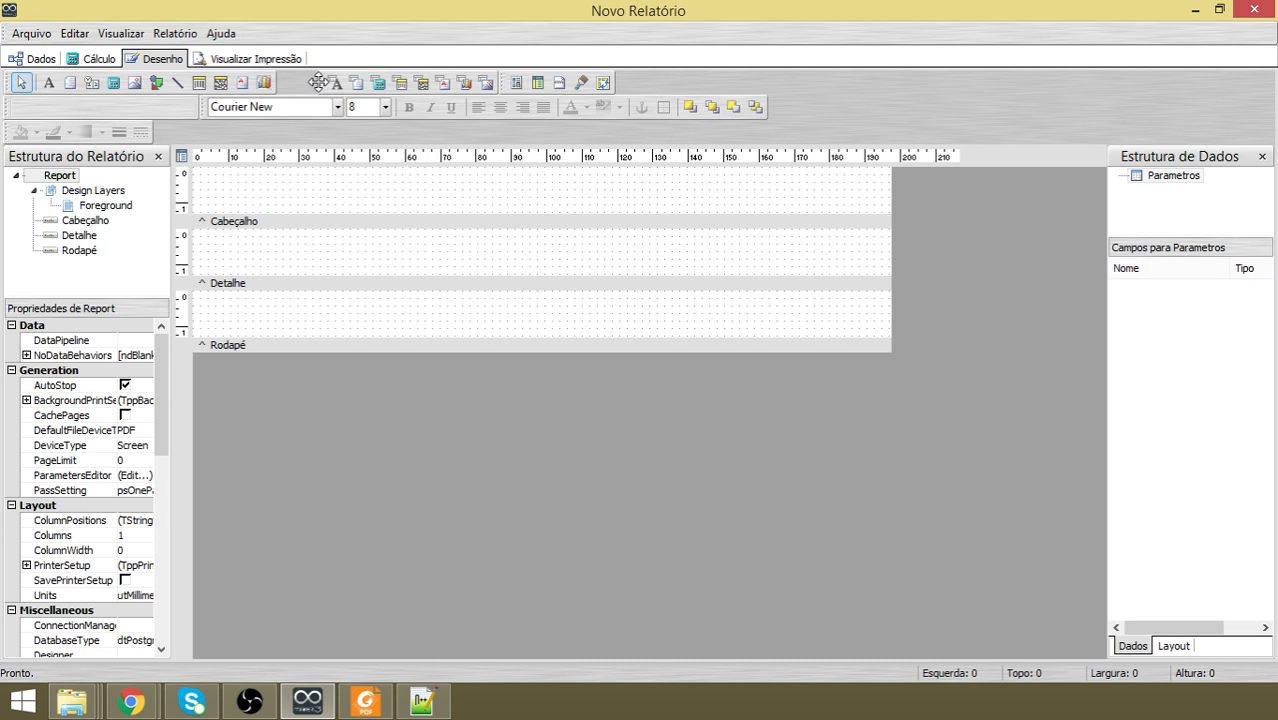
Shift the data components toolbar slightly away from the standard components toolbar and look over the report's file commands.
drag(318, 83, 355, 82)
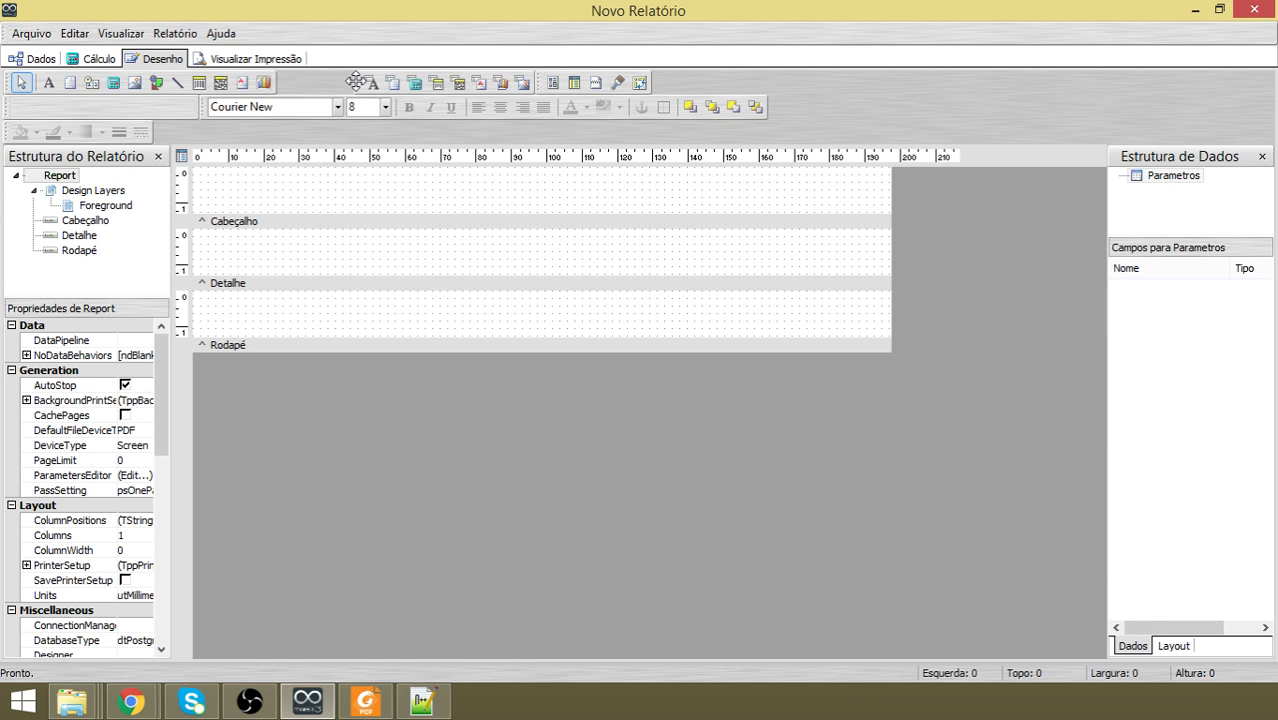
mouse_move(12, 84)
mouse_down()
mouse_move(27, 87)
mouse_move(7, 87)
mouse_up()
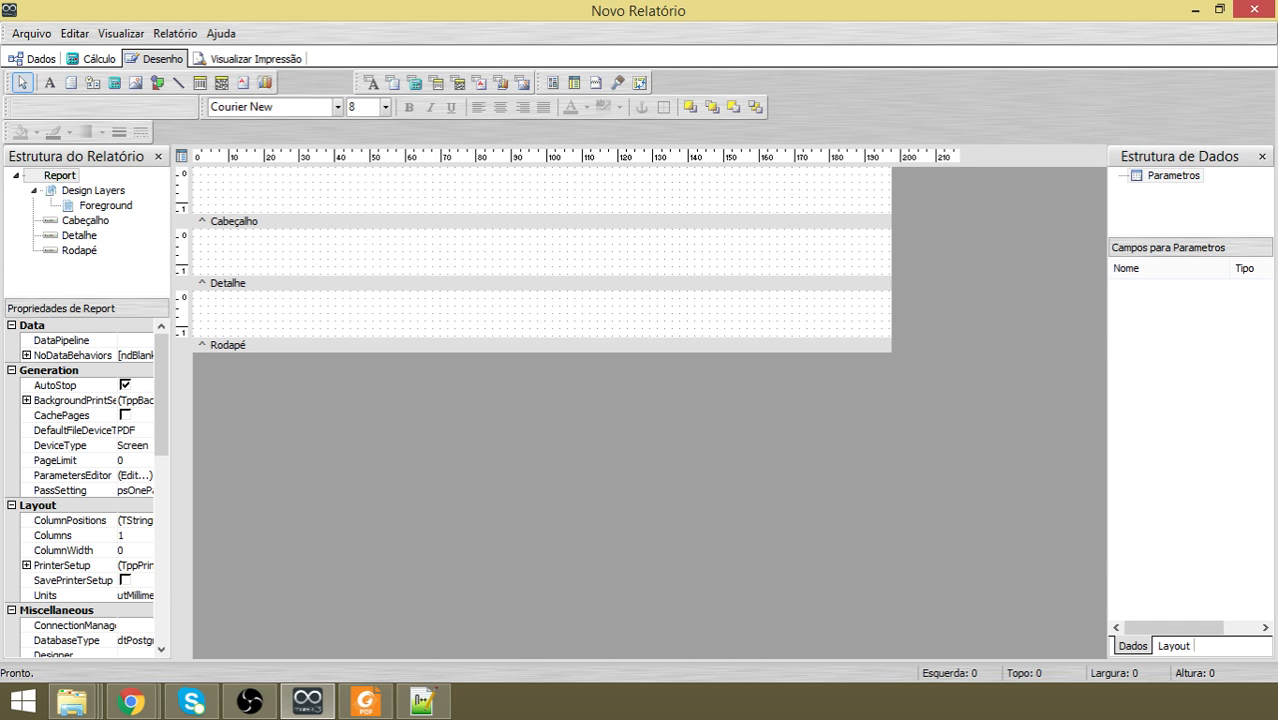
click(31, 33)
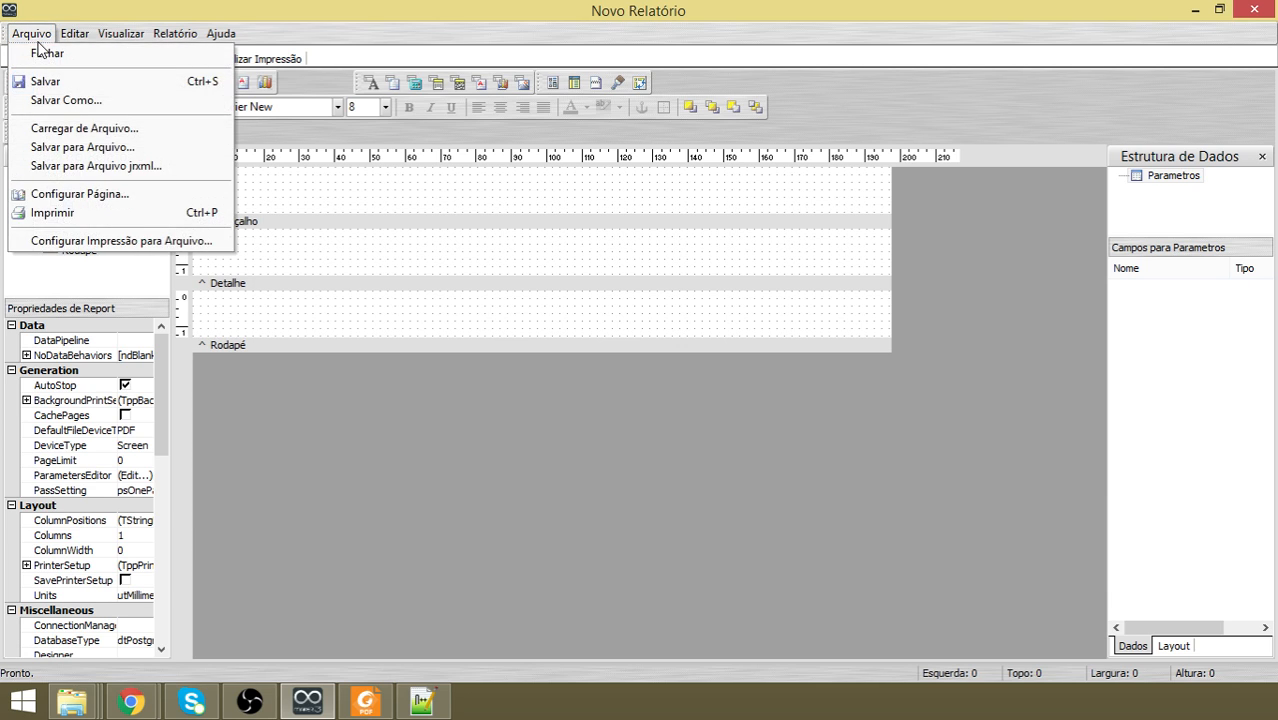
click(314, 30)
Start a new Maker SQL query in the report's data workspace.
click(42, 58)
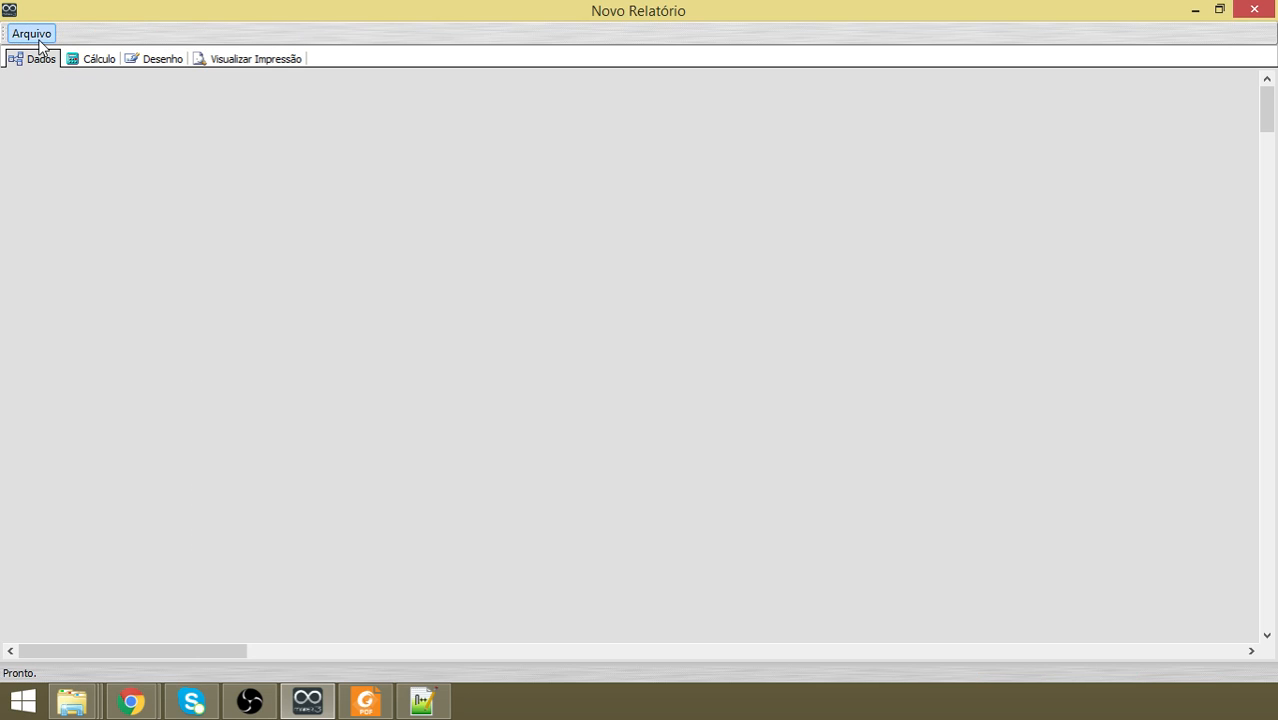
click(31, 33)
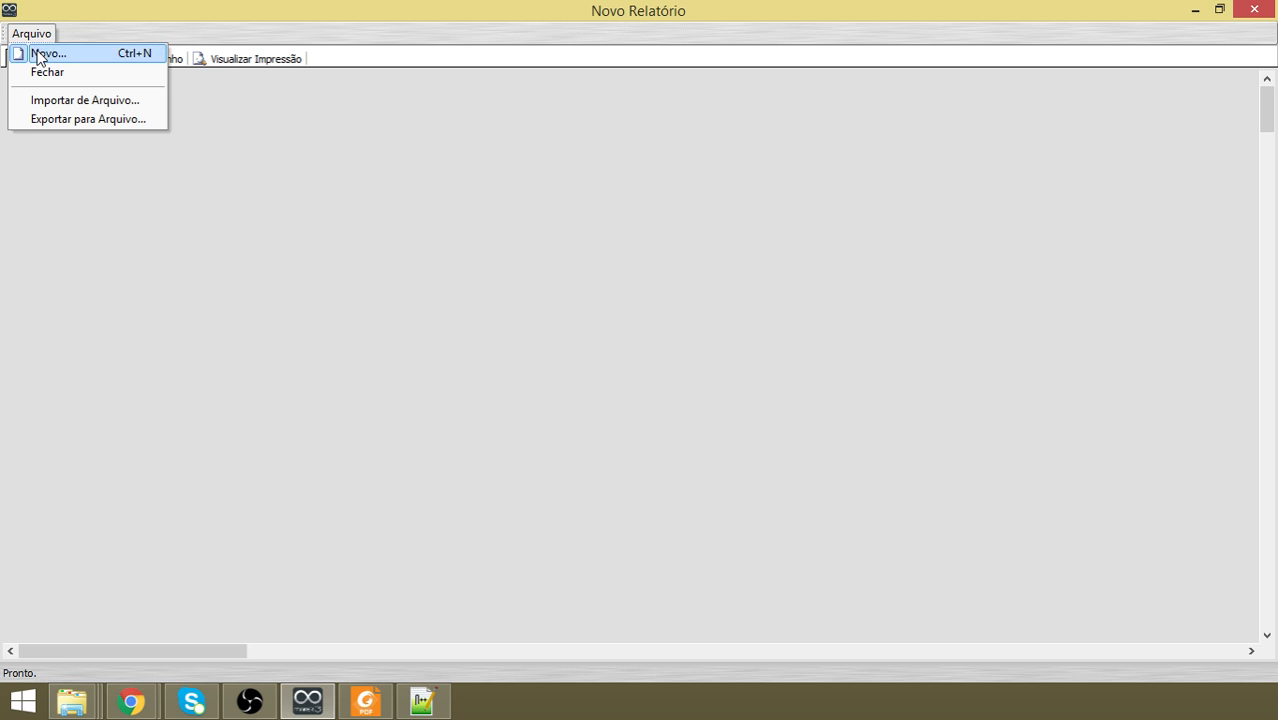
click(40, 53)
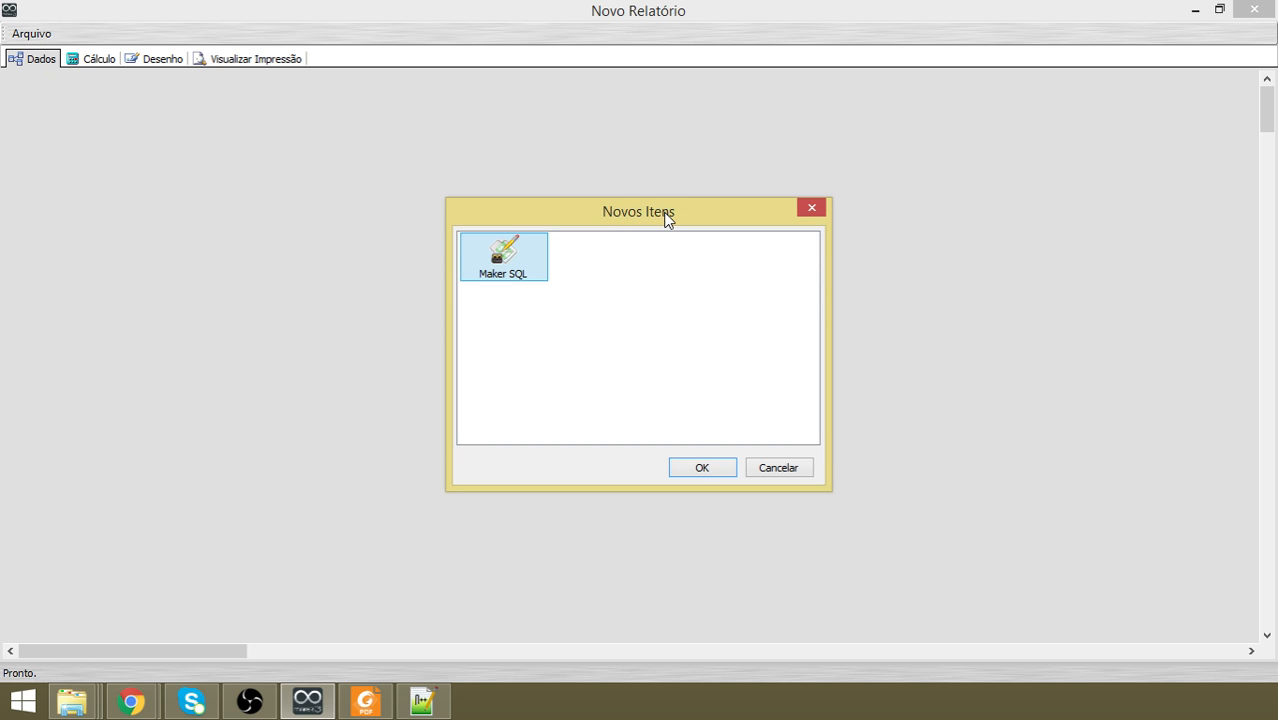
click(699, 476)
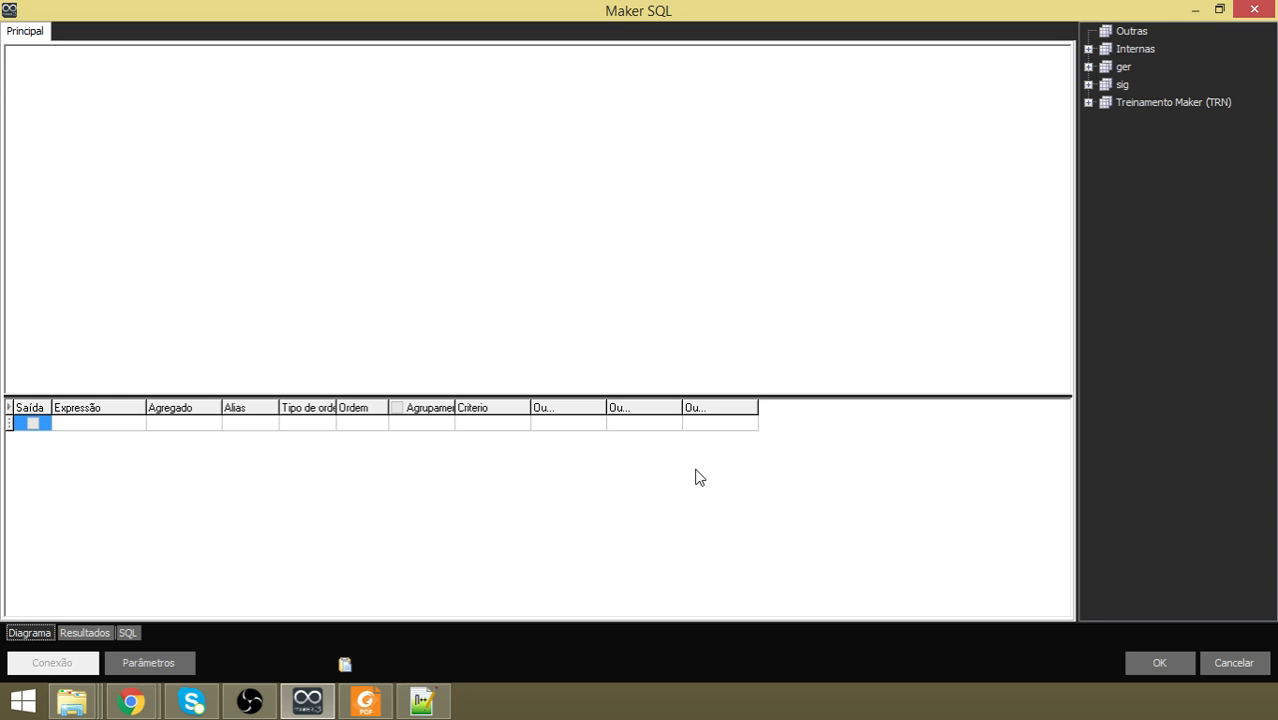
Add the sig_funcionario table to the query, enlarge its box, and output fun_cod, fun_nome, fun_idade and fun_salario.
click(1088, 84)
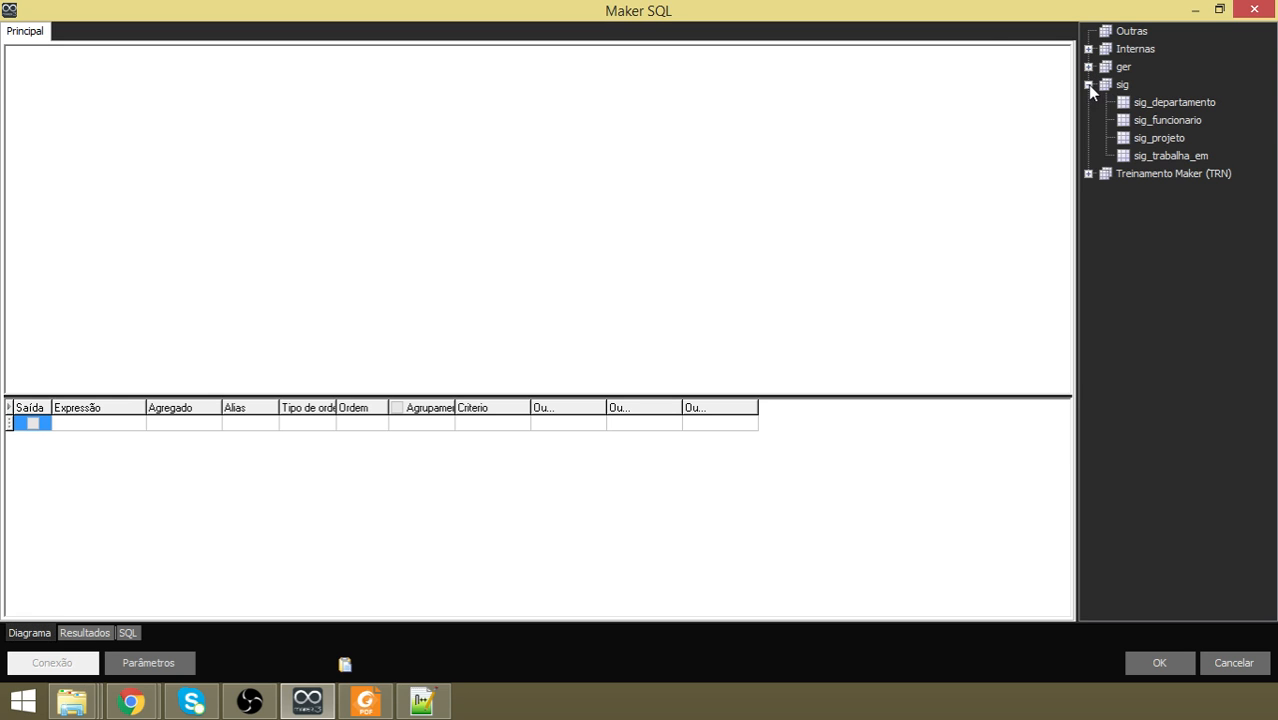
double_click(1153, 118)
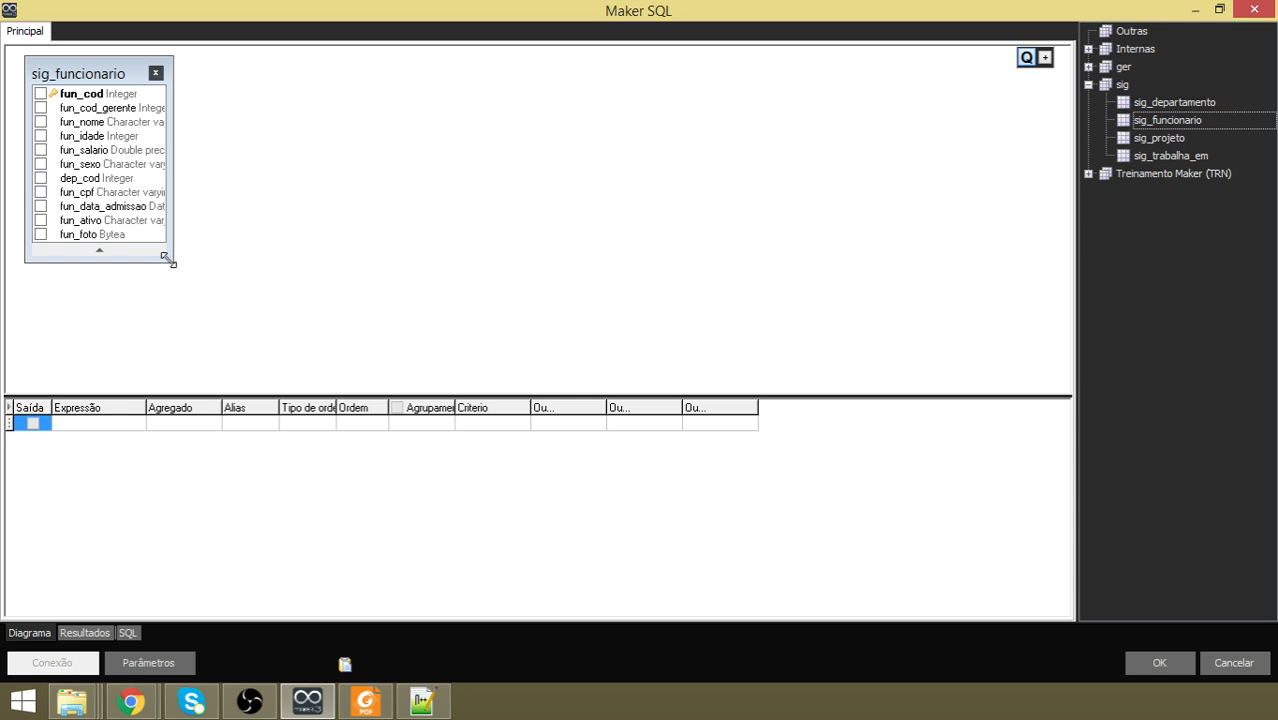
drag(167, 258, 254, 295)
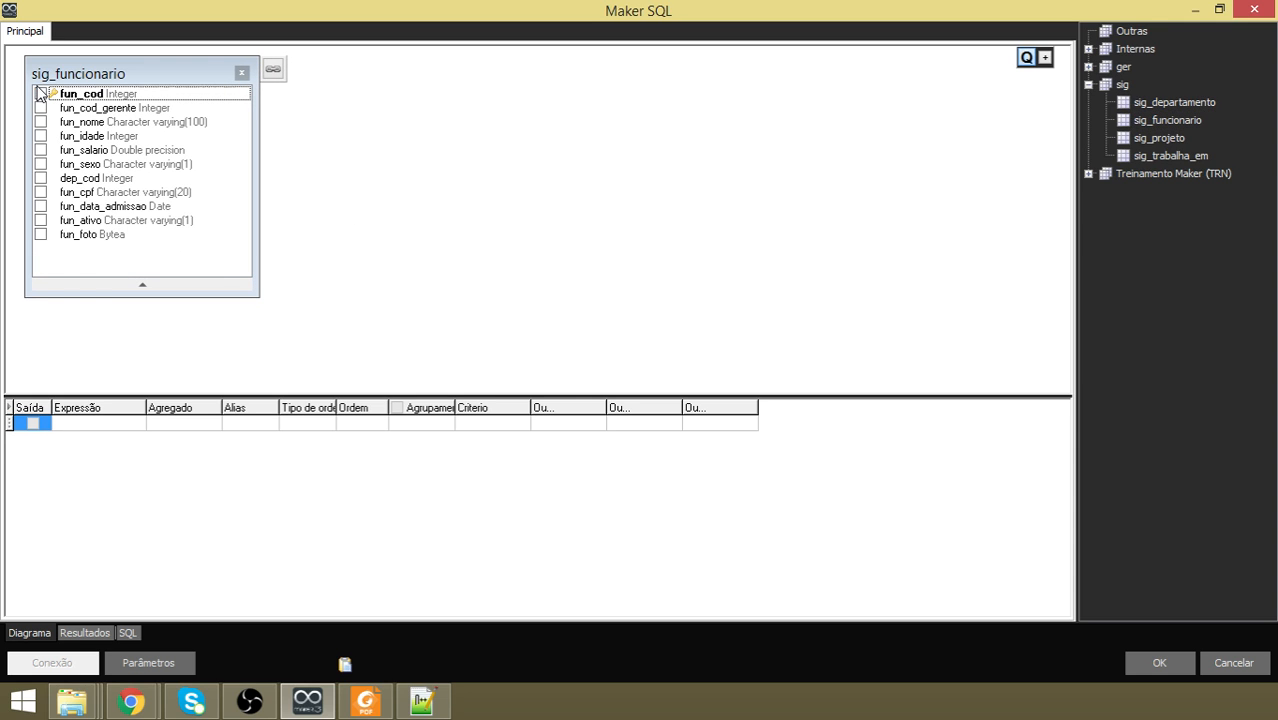
click(41, 94)
click(41, 122)
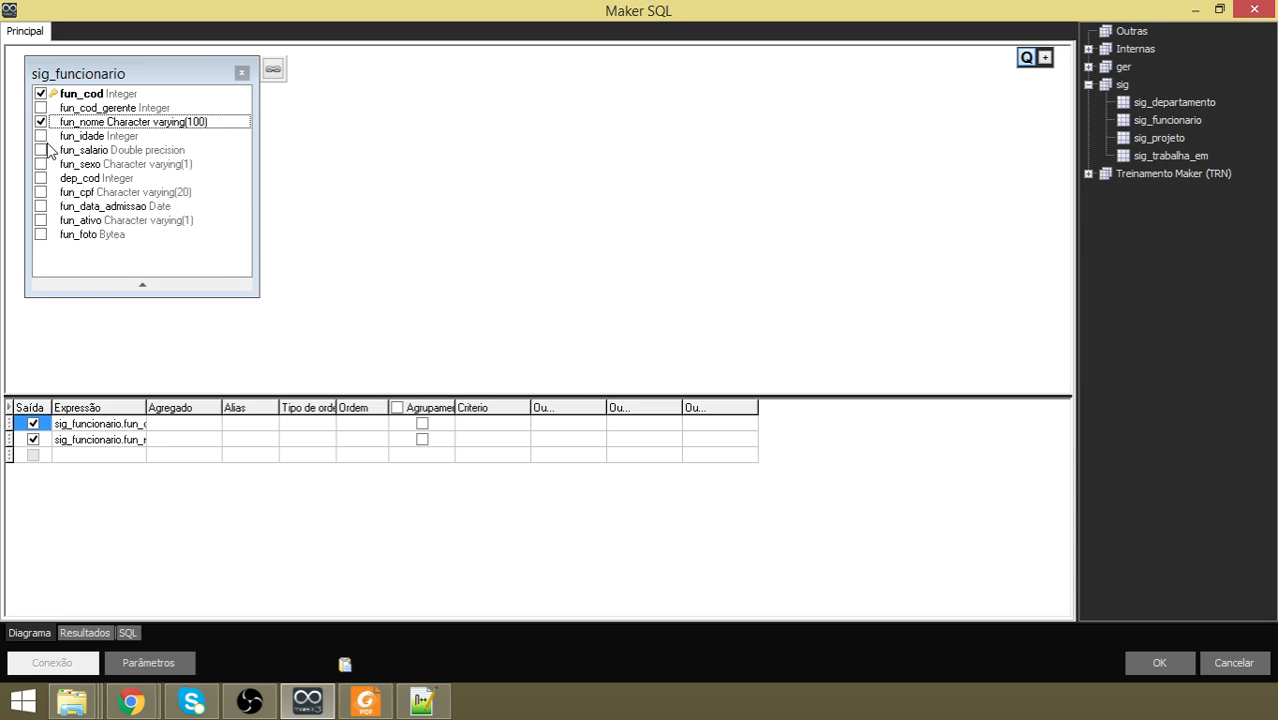
click(41, 136)
click(41, 150)
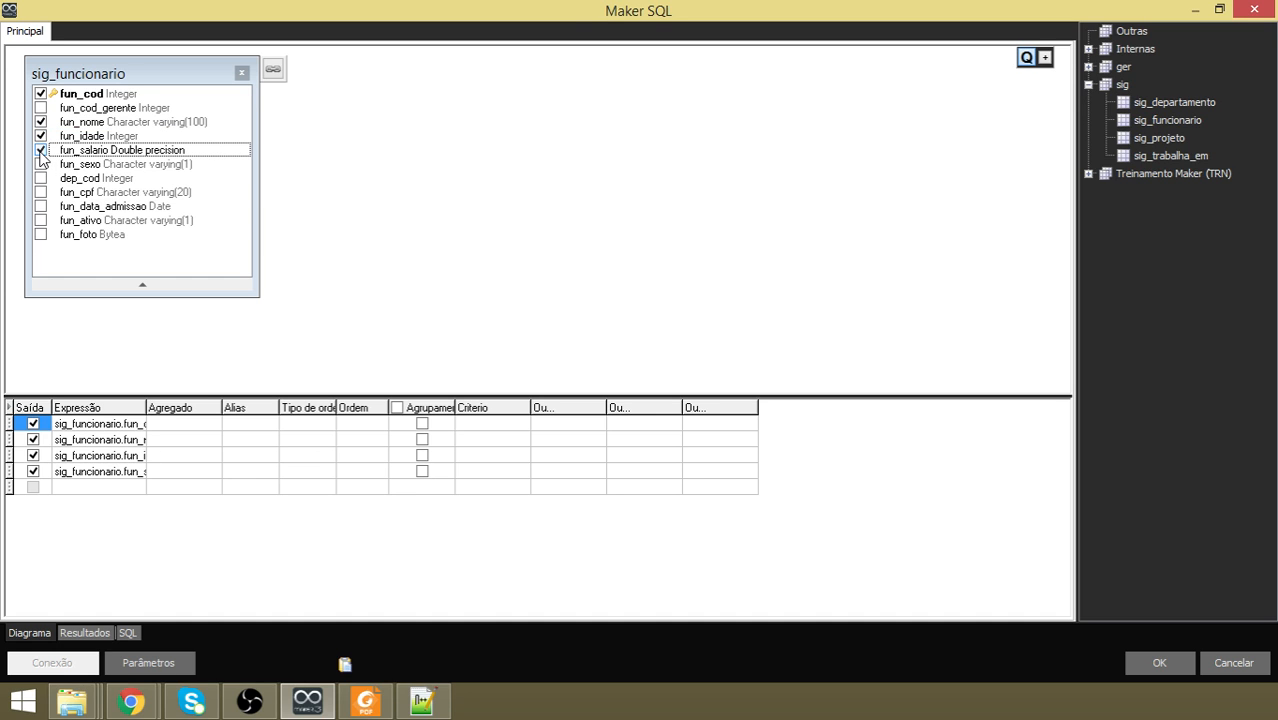
Join the related sig_departamento table to sig_funcionario and output its dep_cod and dep_nome fields.
click(273, 69)
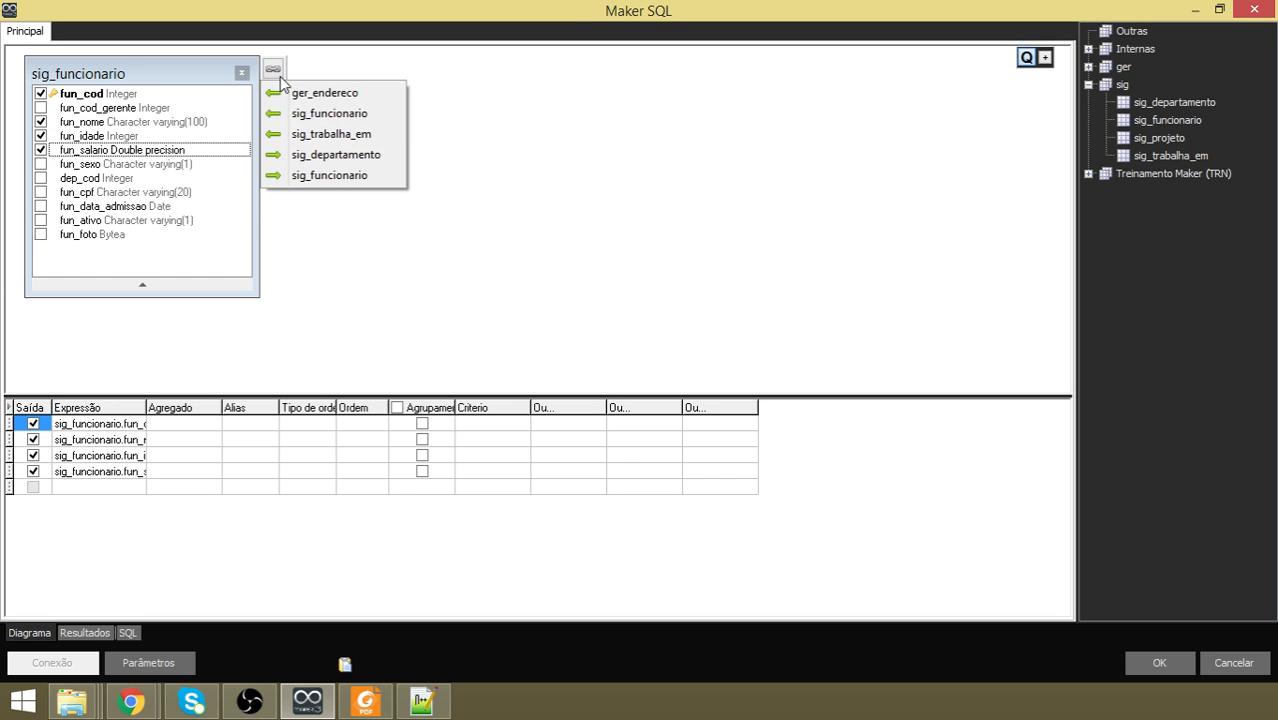
click(338, 157)
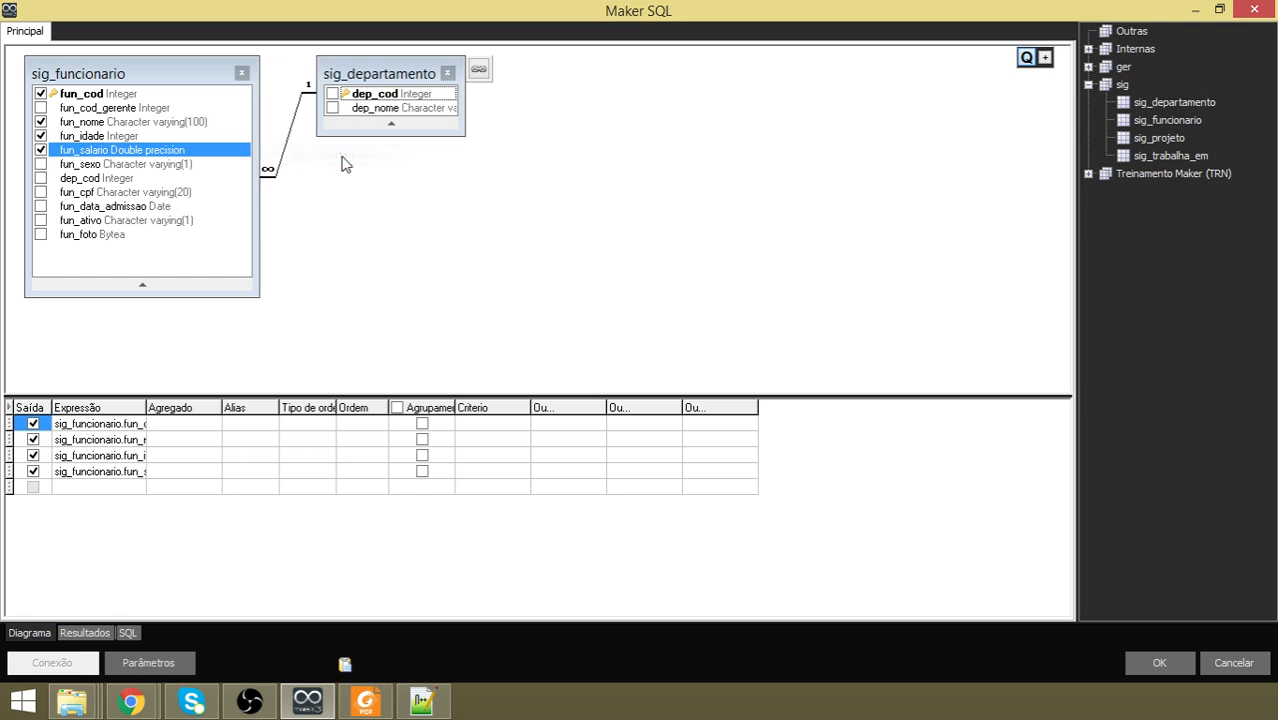
click(332, 94)
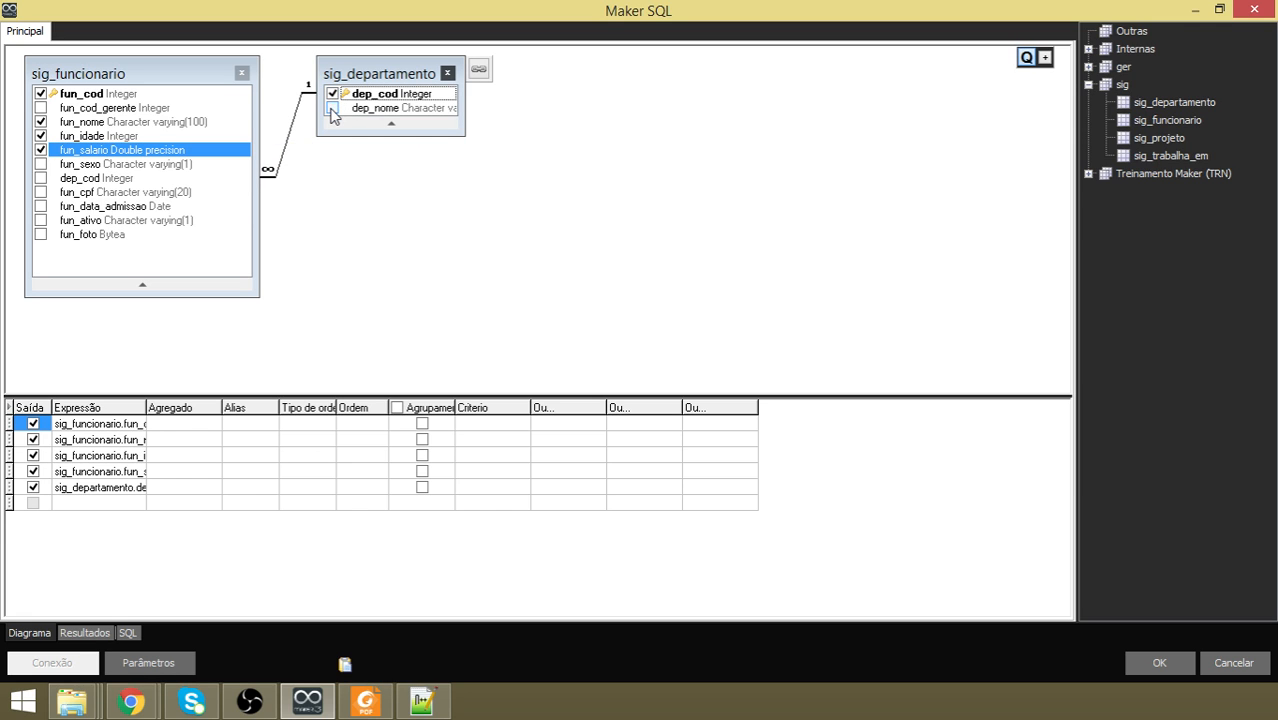
click(332, 108)
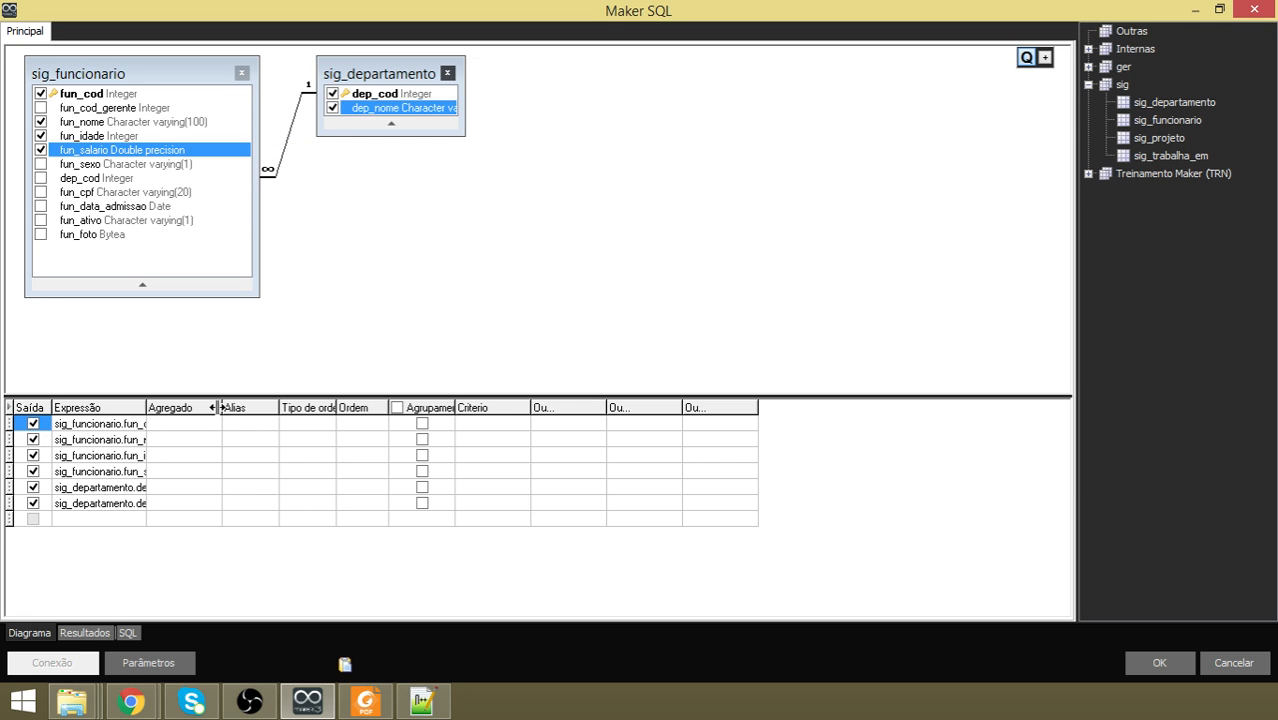
Widen the expression column and sort the query by sig_departamento.dep_cod in ascending order (Ascendente).
drag(146, 407, 222, 407)
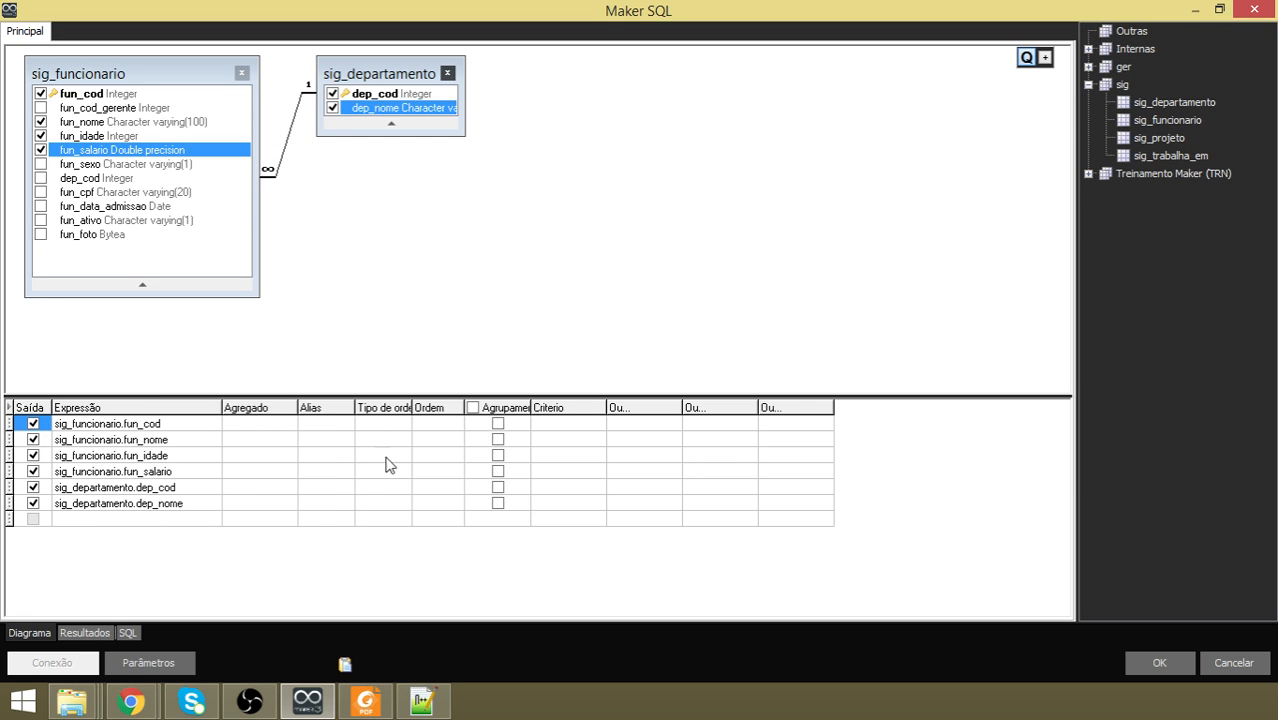
click(340, 488)
click(405, 488)
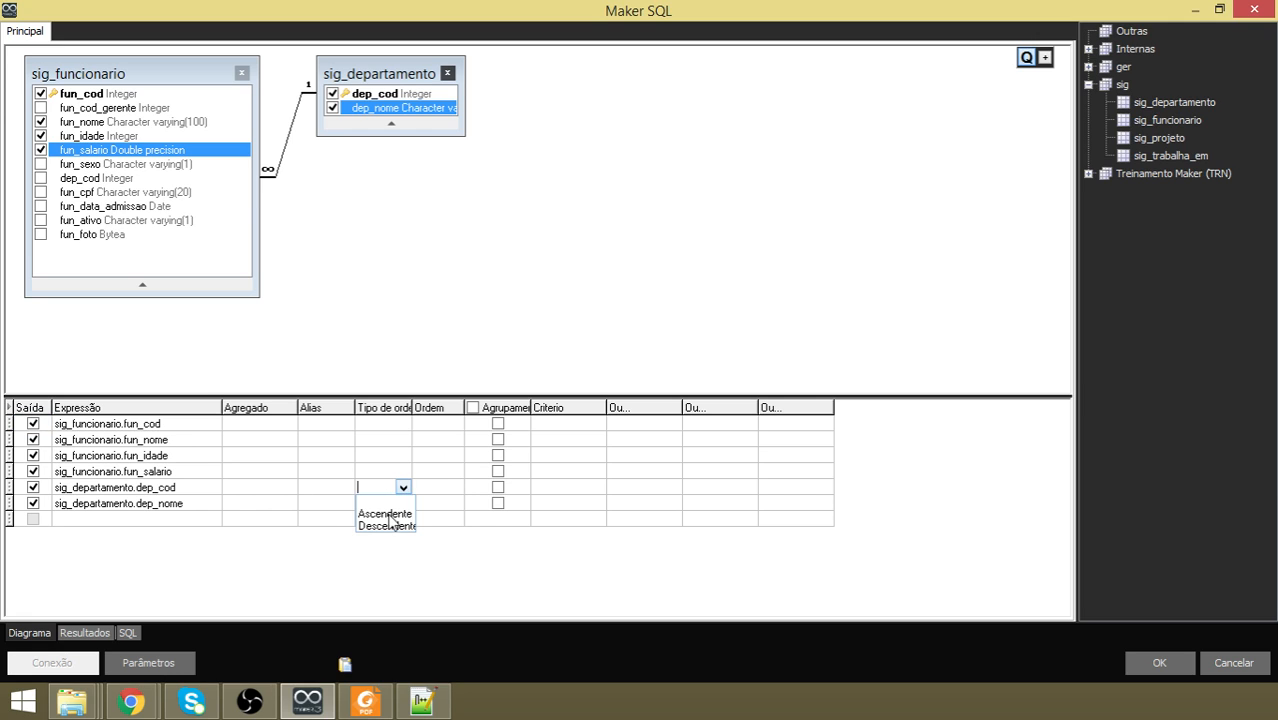
click(391, 514)
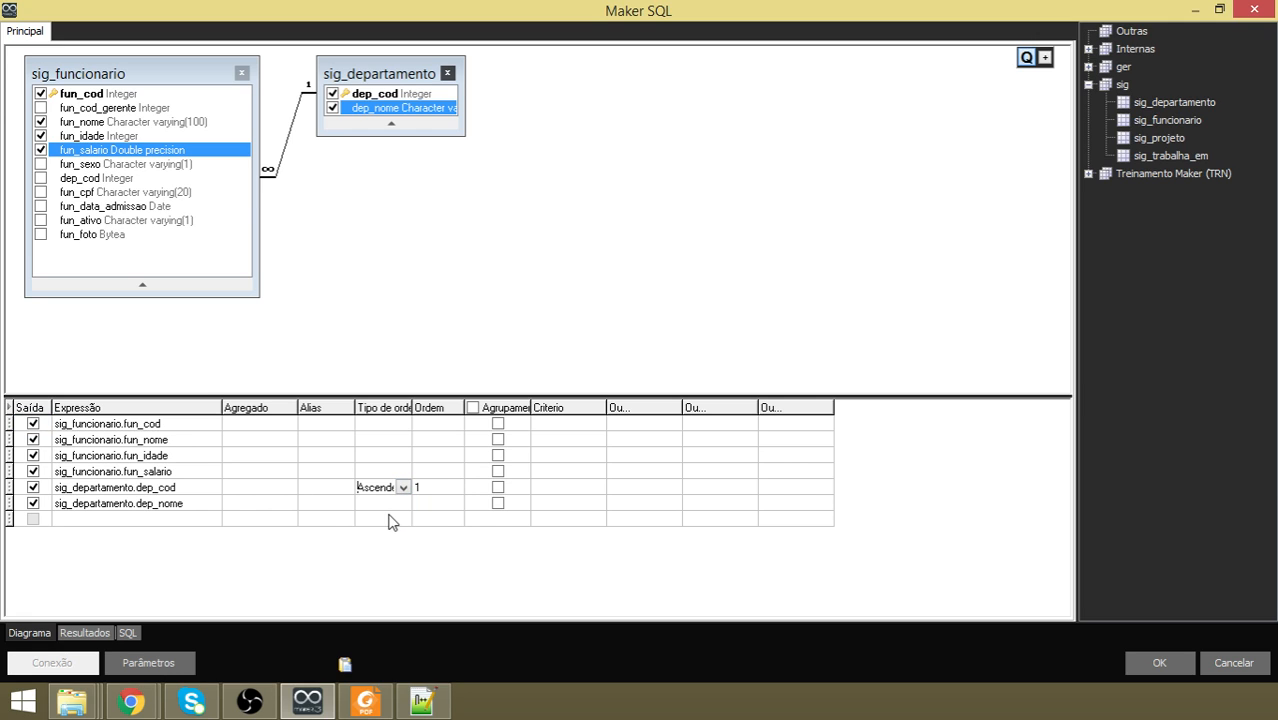
Preview the query's results and accept the query into the report's data workspace, adjusting its box there.
click(100, 633)
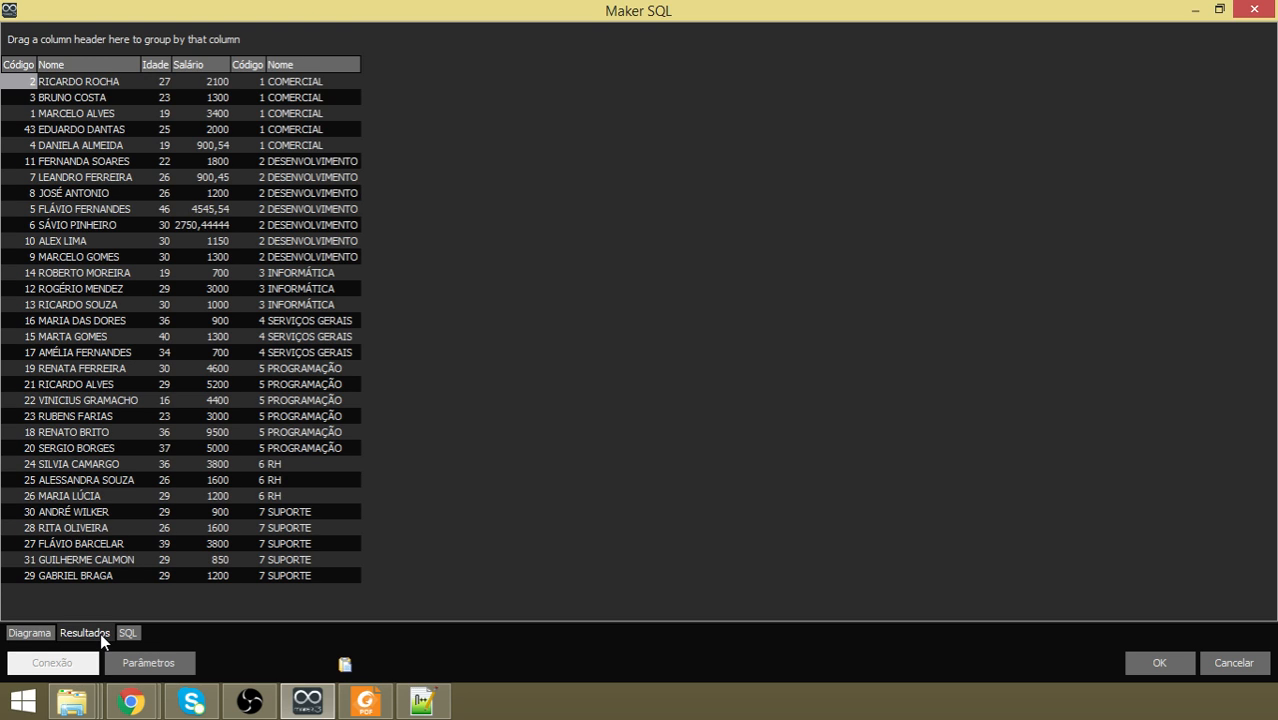
click(40, 633)
click(1159, 664)
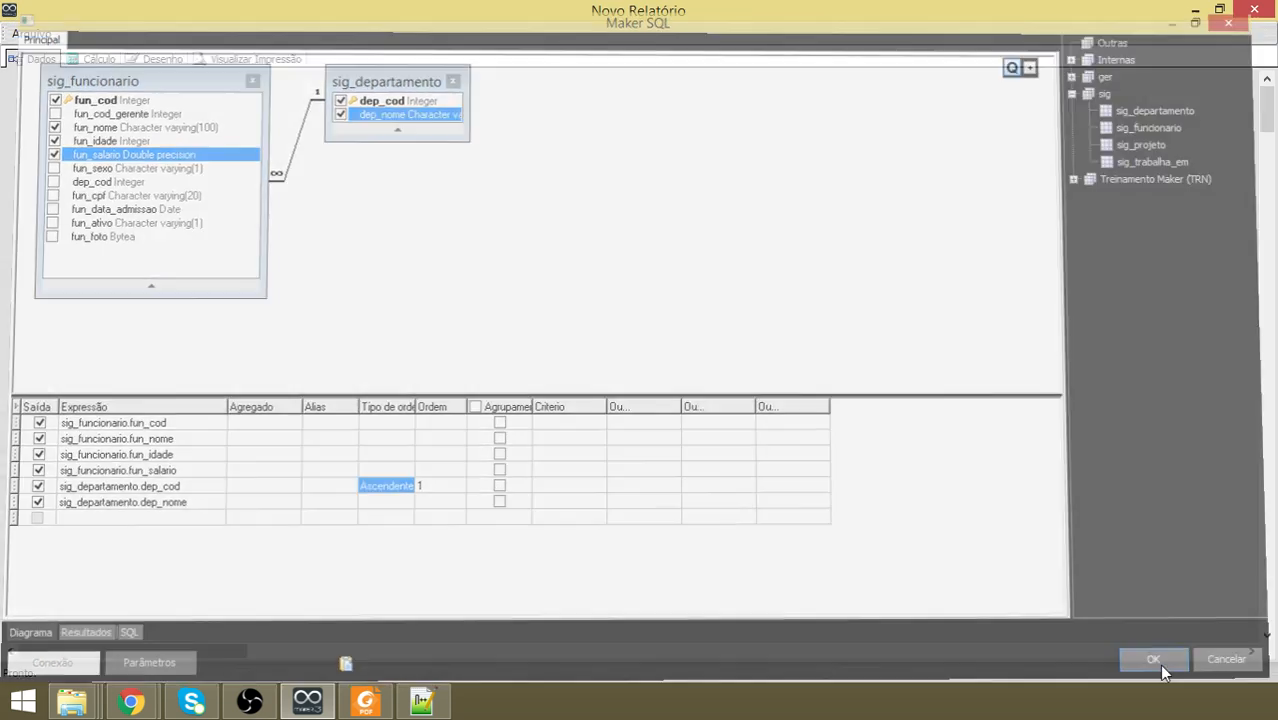
drag(164, 99, 185, 113)
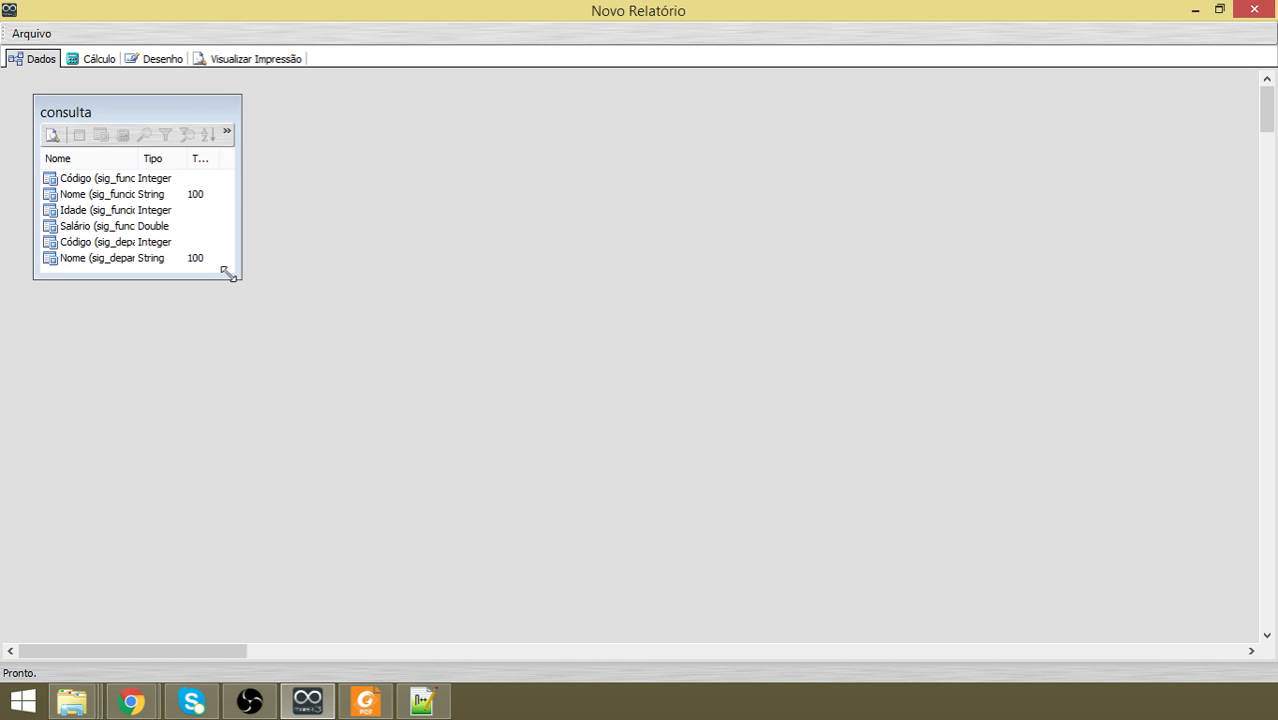
Enlarge the consulta box and widen its Nome and Tamanho columns.
drag(241, 279, 328, 333)
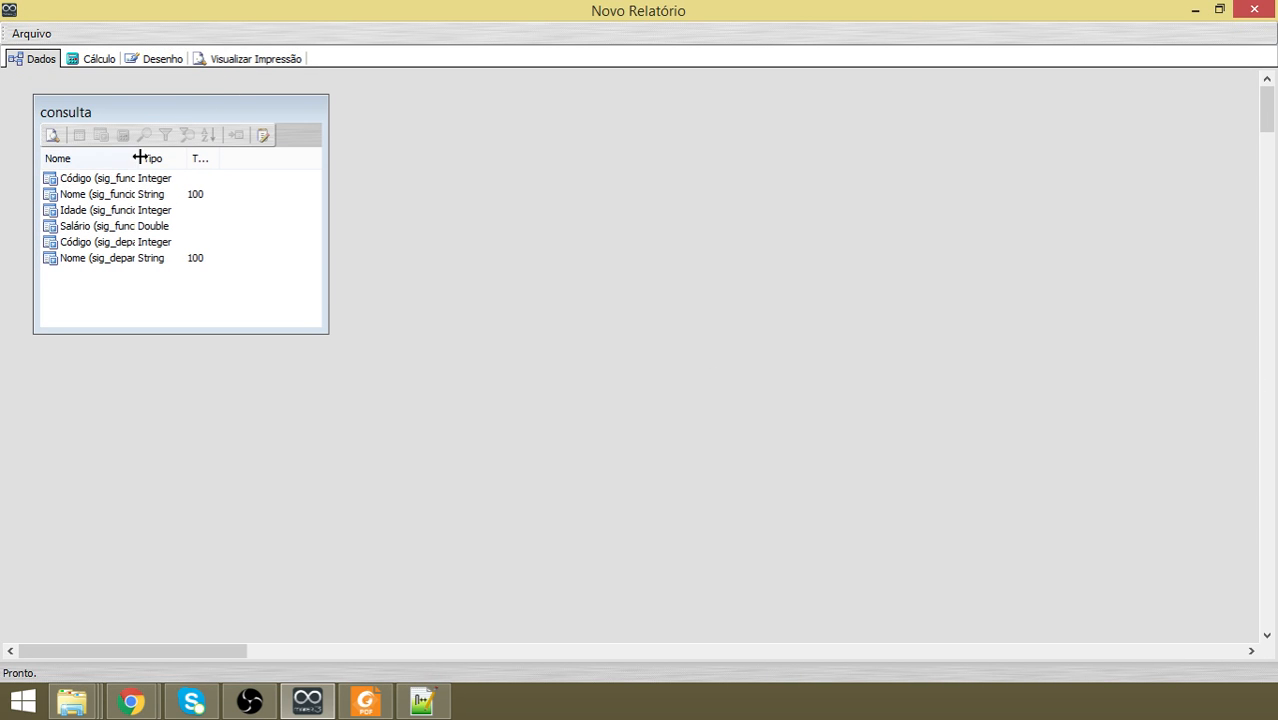
drag(137, 158, 187, 158)
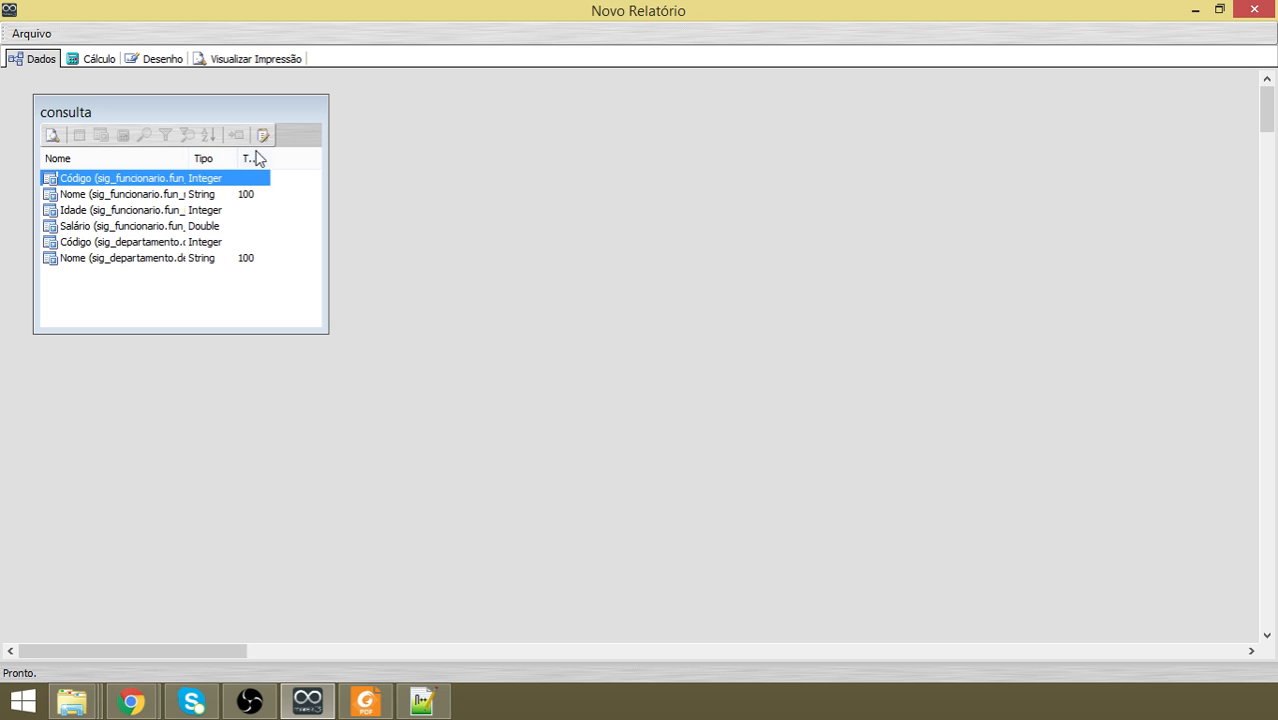
drag(268, 158, 290, 158)
Consult the sample report in Foxit Reader and start a new Maker SQL query in the report.
key(alt+Tab)
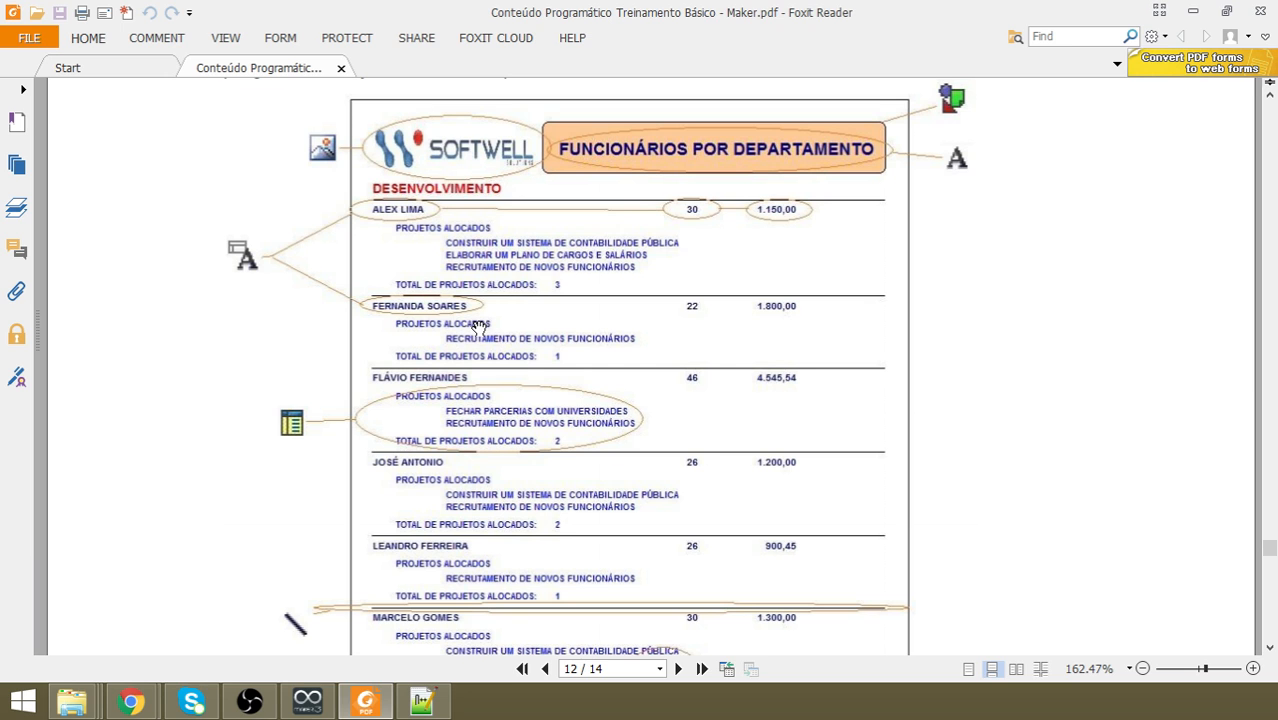
click(1192, 12)
click(31, 33)
click(48, 49)
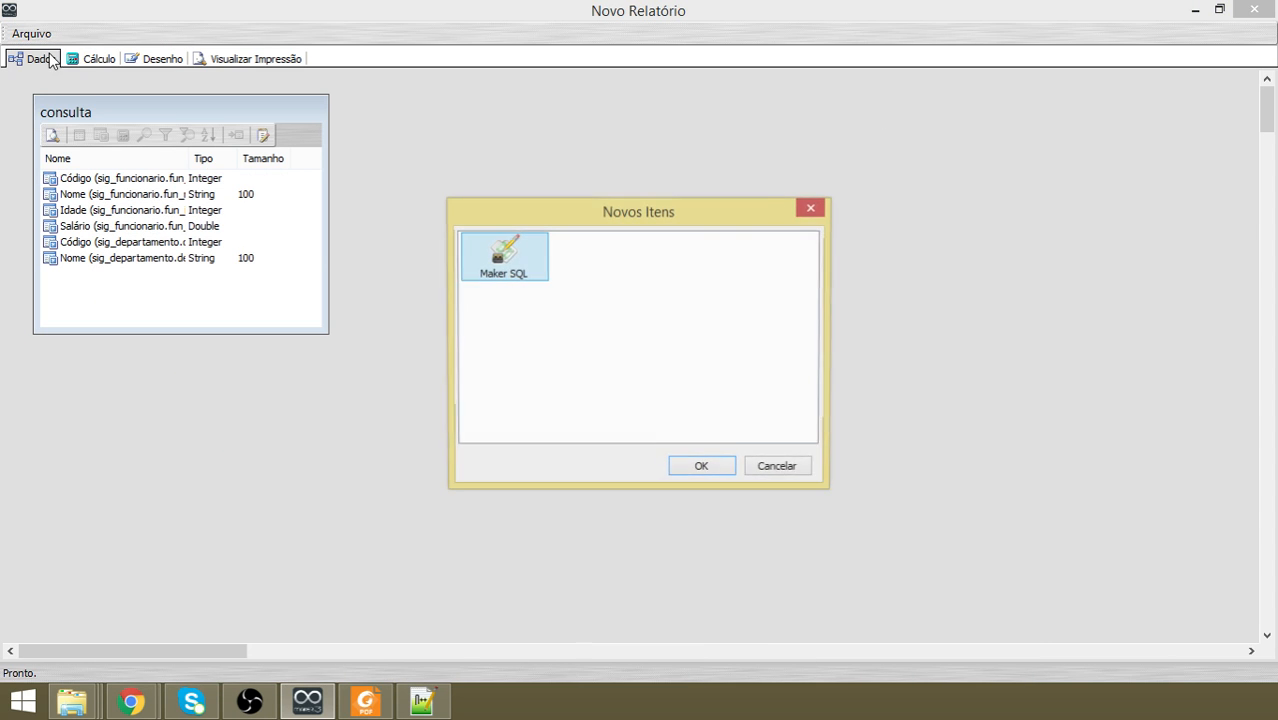
click(708, 467)
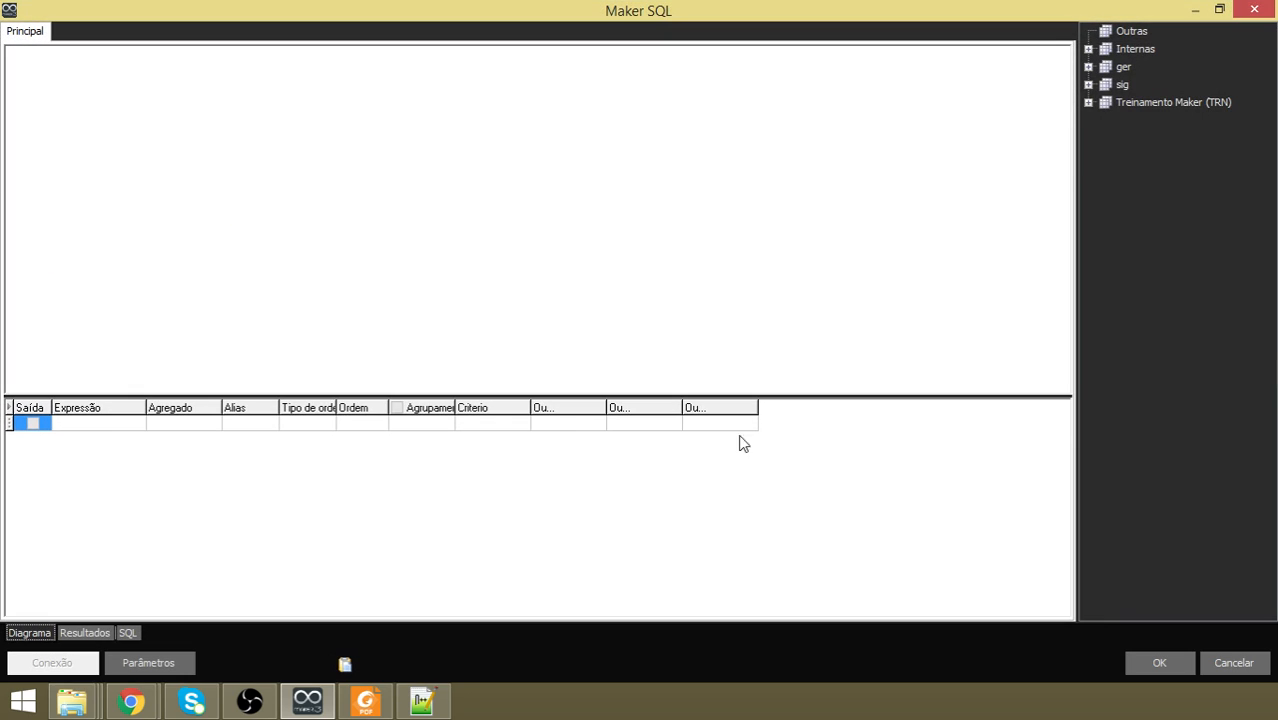
Add the sig_projeto table to the query, output its pro_nome field and widen the Expressão column.
click(1088, 85)
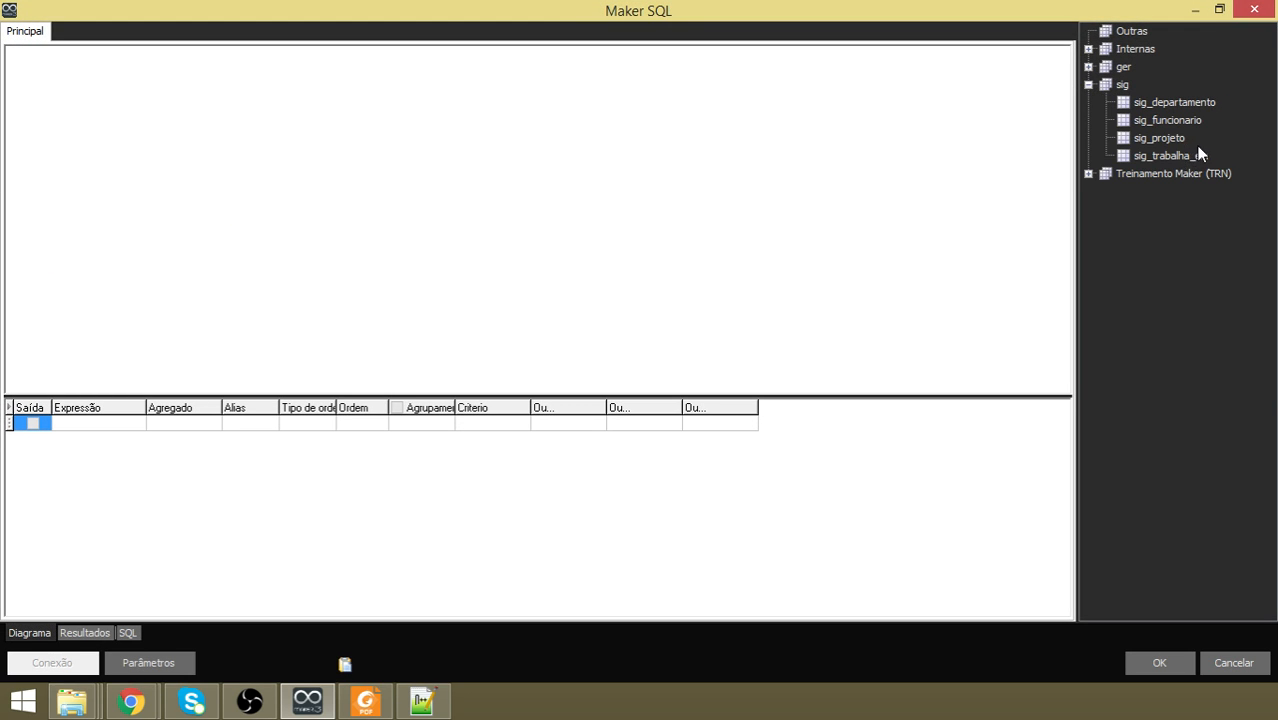
click(1088, 67)
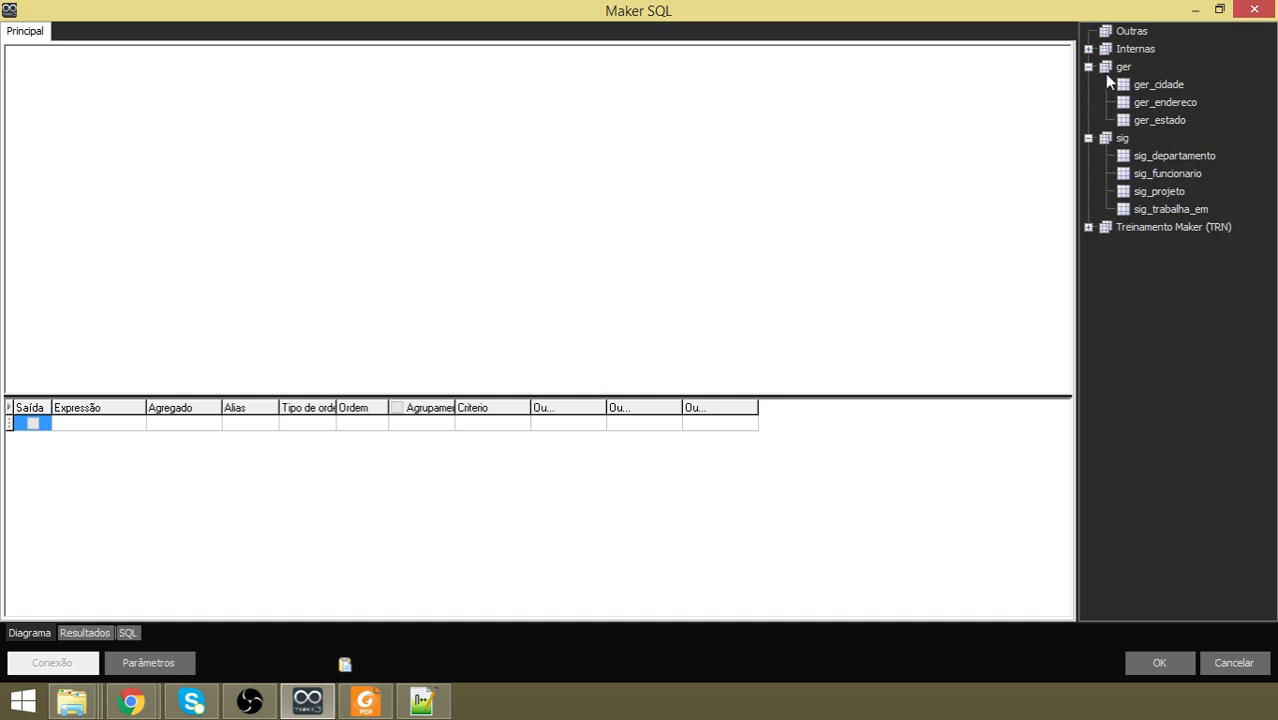
double_click(1170, 190)
click(41, 107)
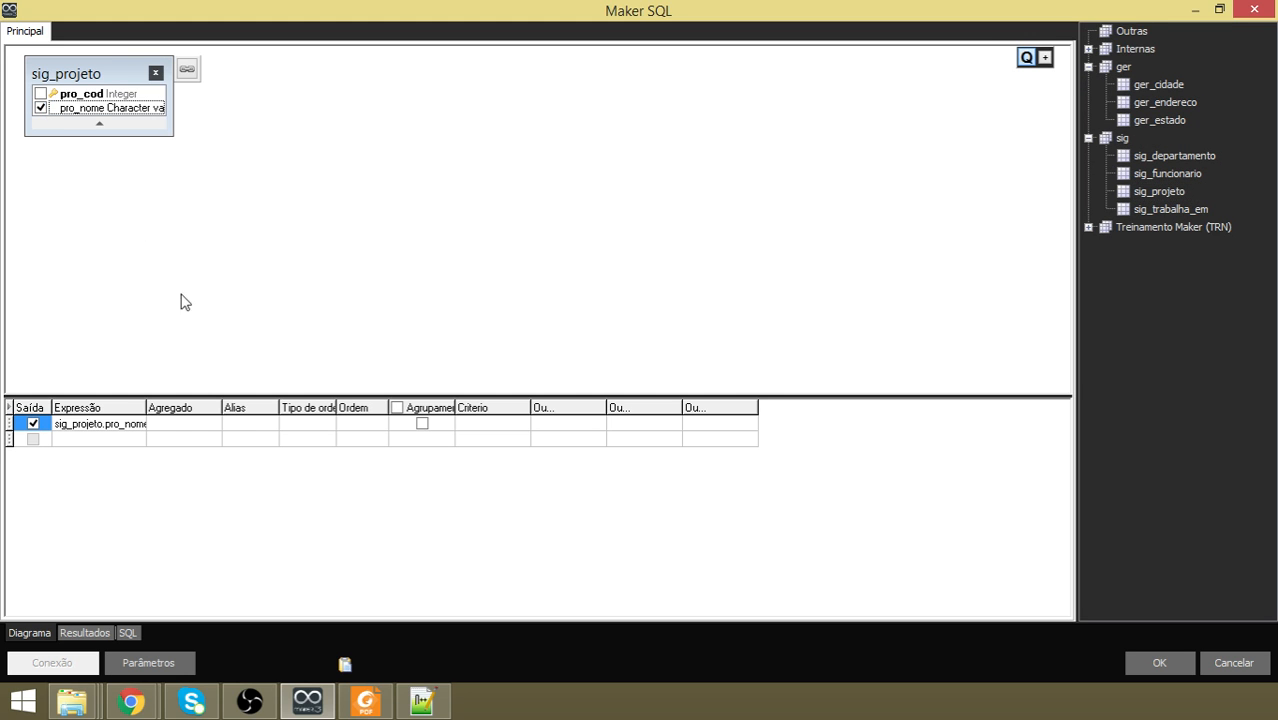
drag(146, 407, 245, 402)
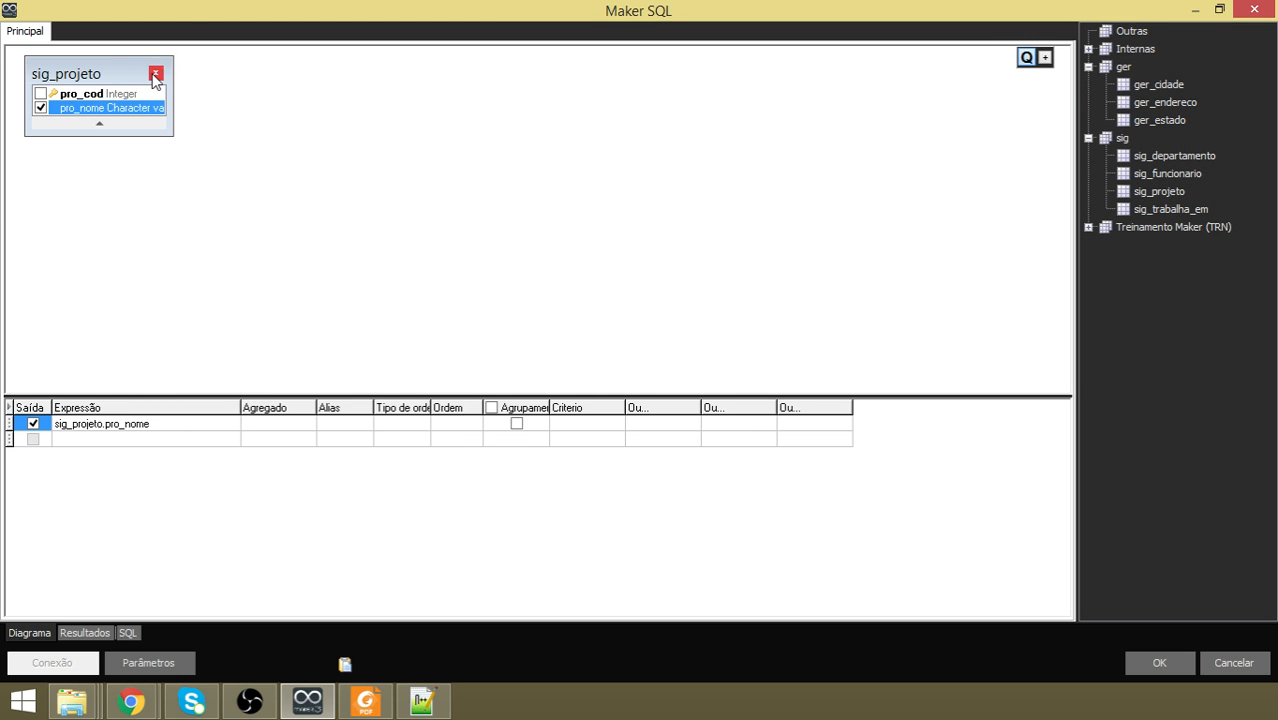
Join the related sig_trabalha_em table, output its fun_cod and pro_cod fields, and accept the query into the report.
click(187, 70)
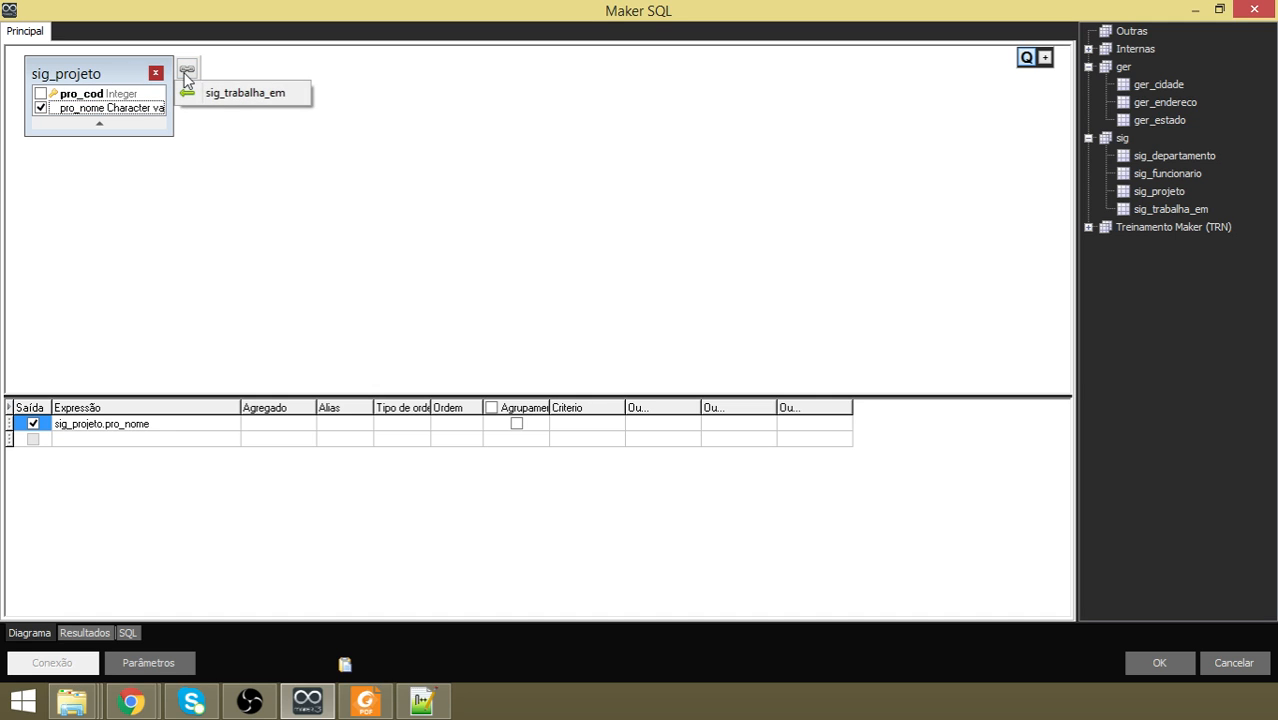
click(240, 94)
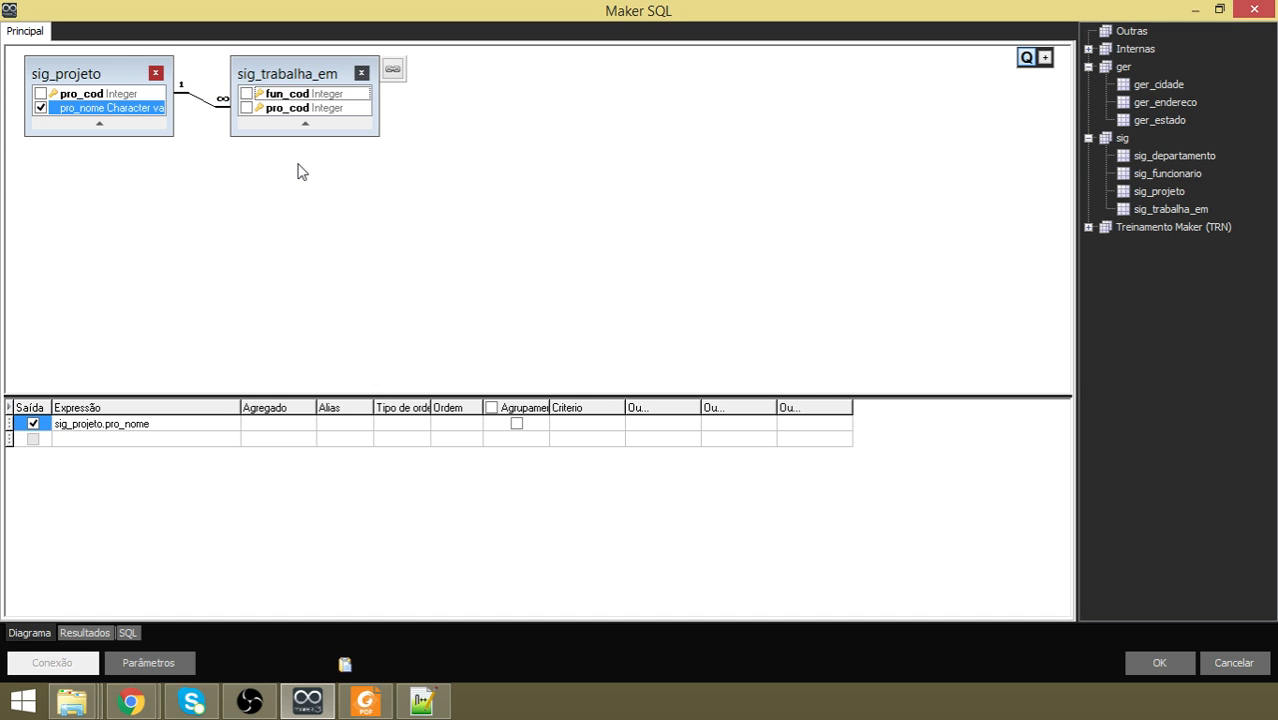
click(246, 93)
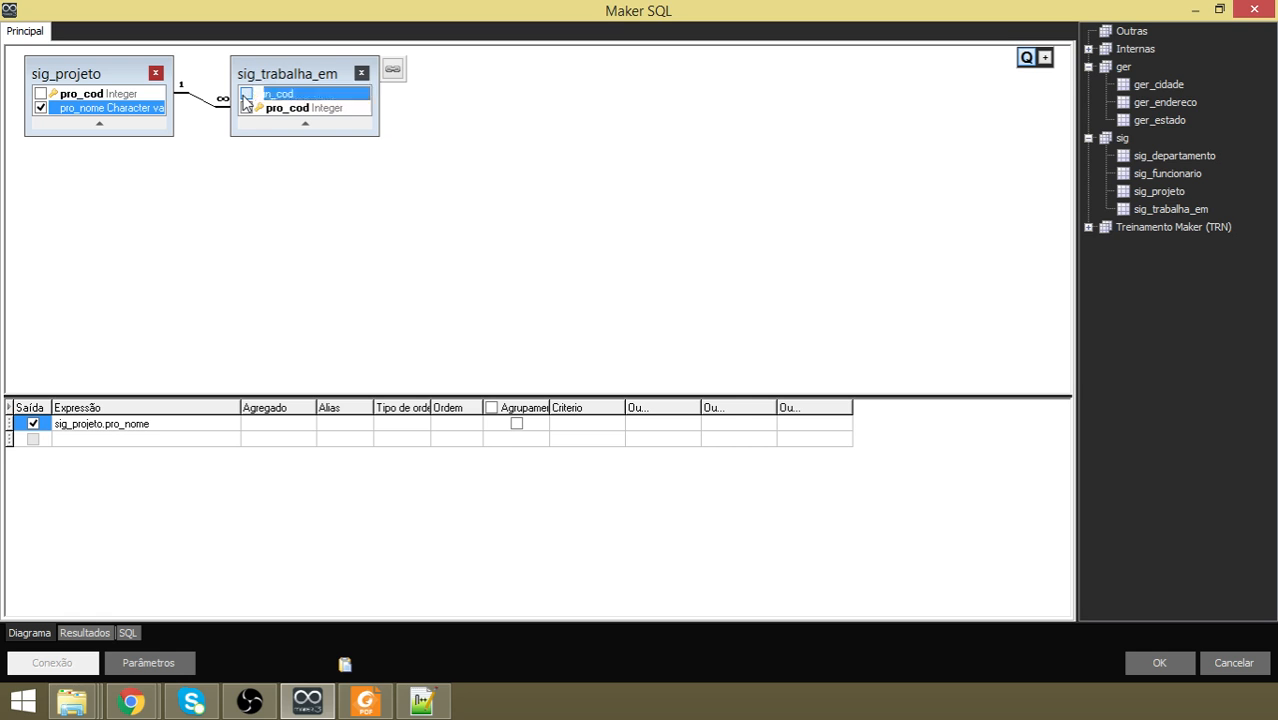
click(247, 107)
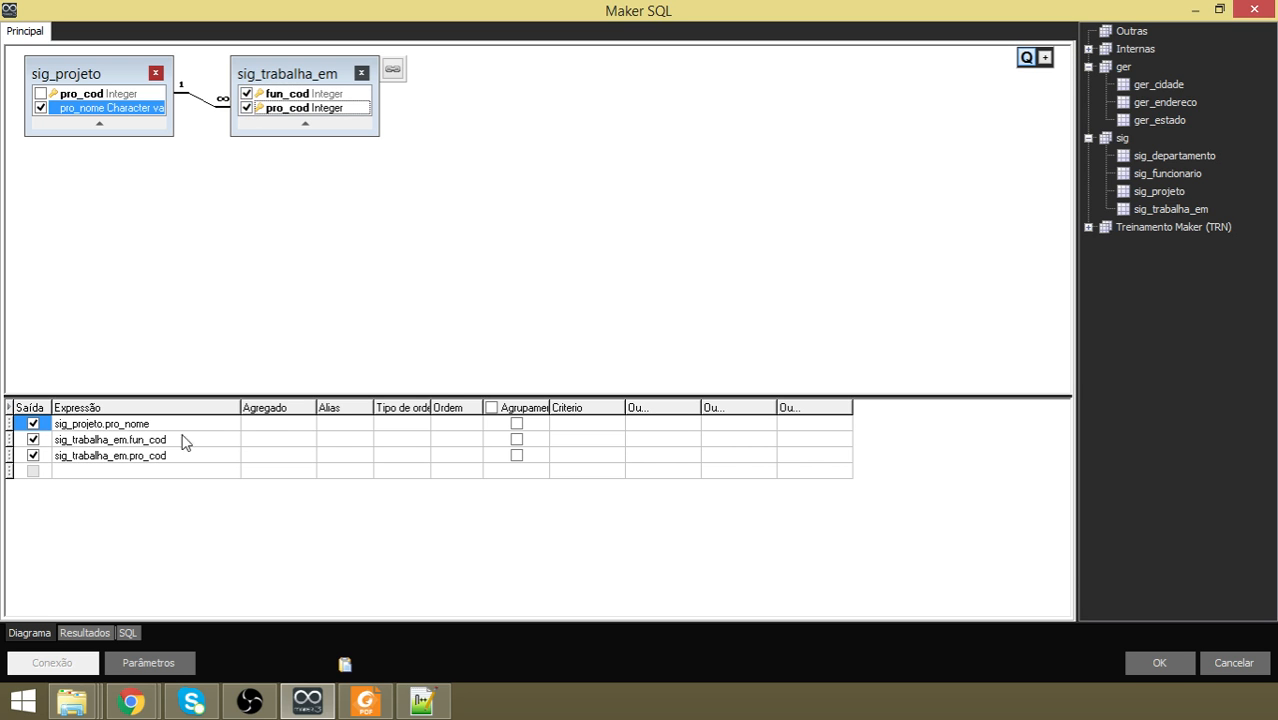
click(1160, 663)
Move the consulta1 box away from consulta and widen the Nome column in both so the full field names show.
drag(495, 96, 647, 134)
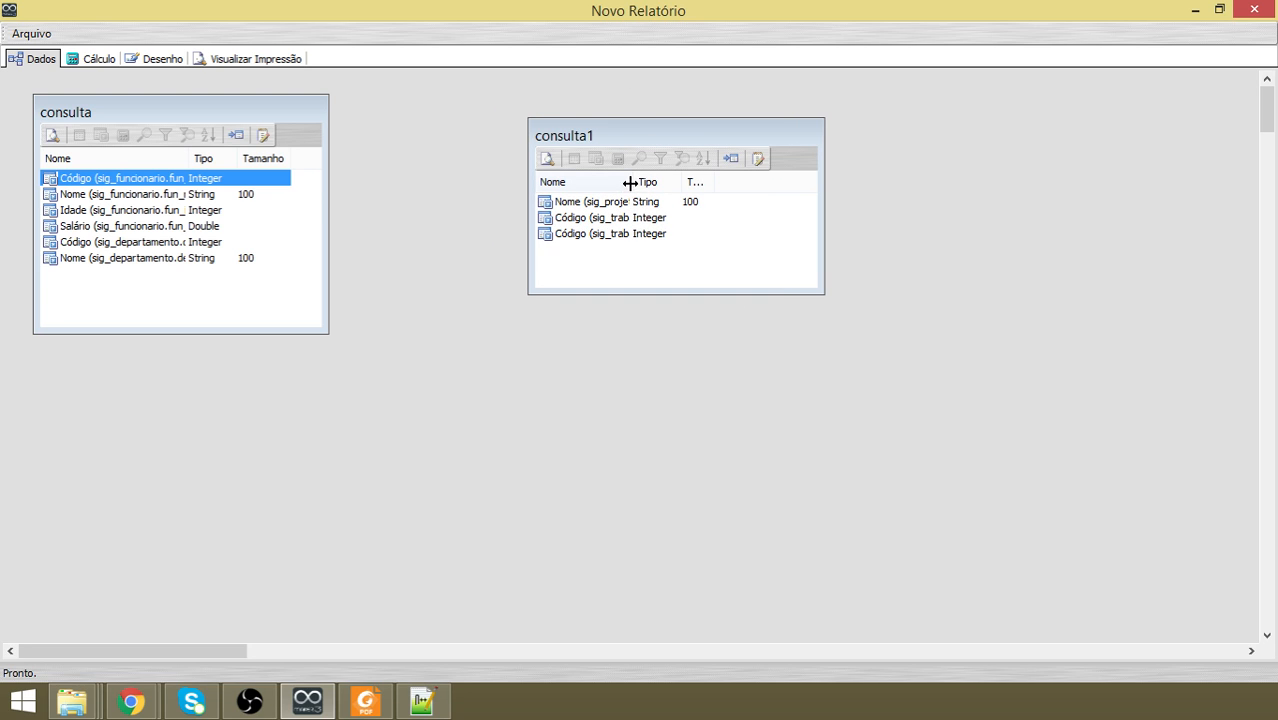
drag(633, 182, 670, 182)
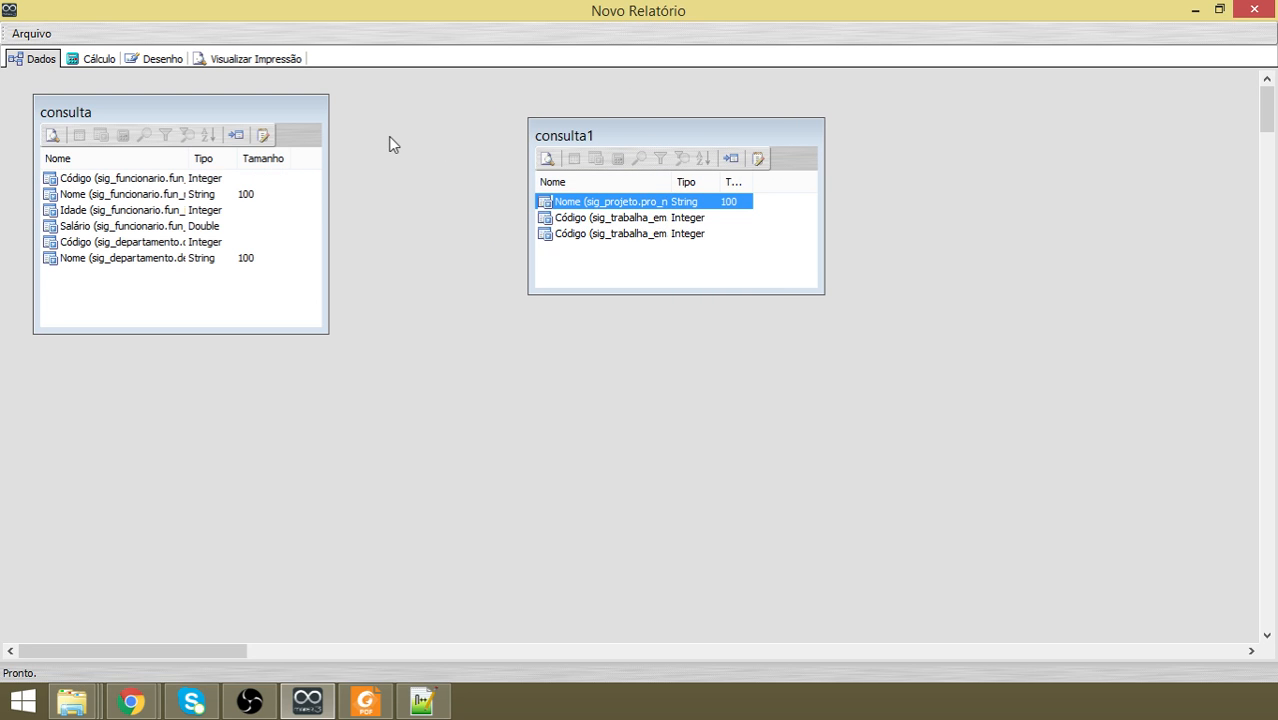
drag(670, 182, 718, 182)
click(674, 220)
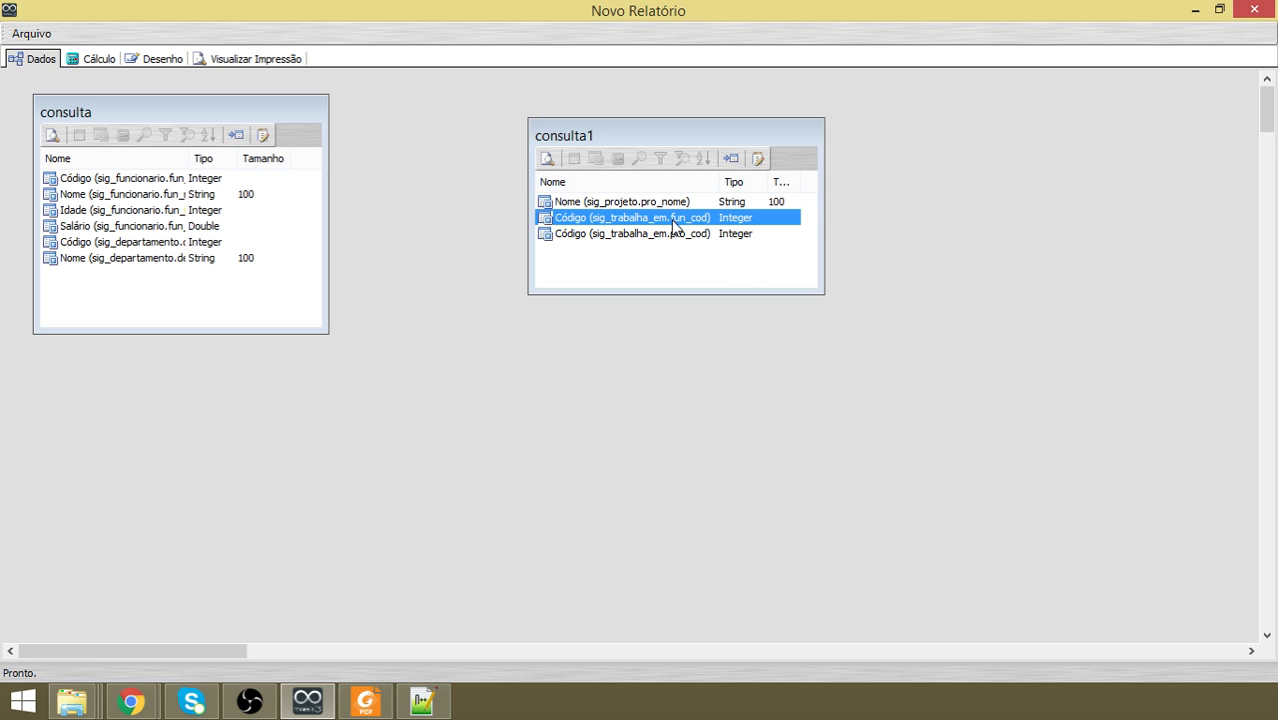
drag(188, 157, 232, 157)
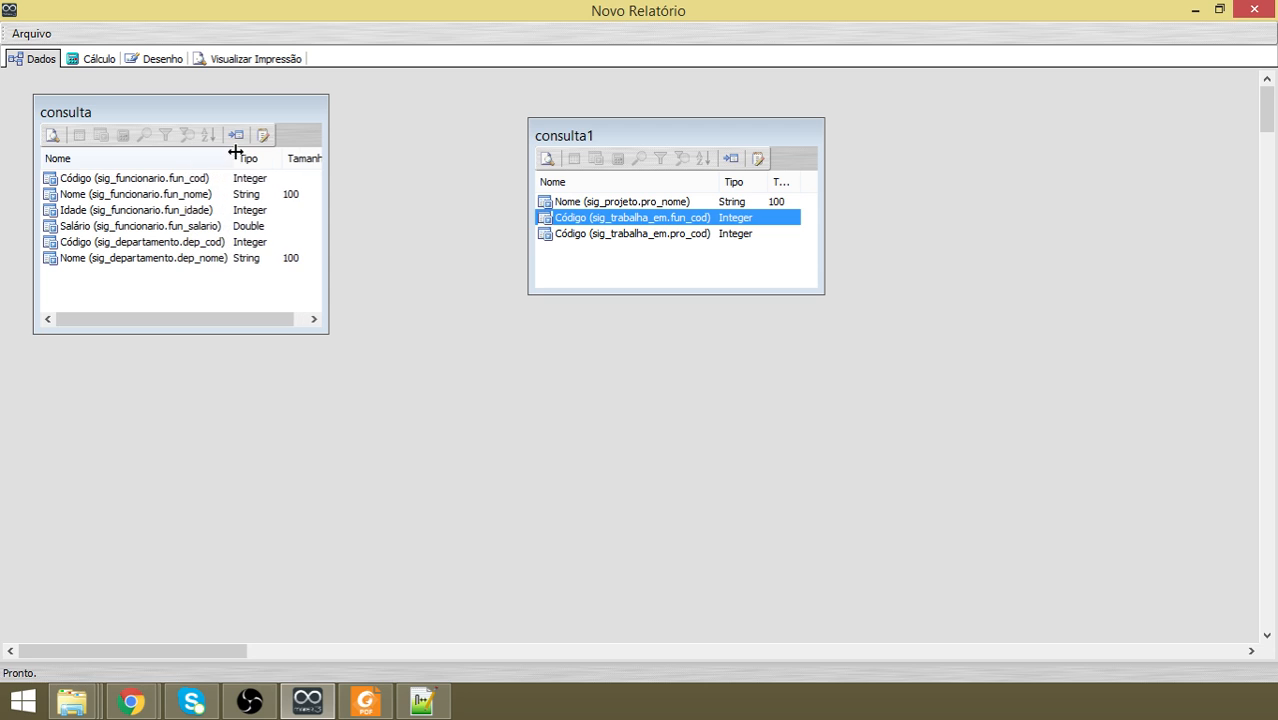
Link consulta1 to consulta through the employee code (fun_cod) and rearrange both boxes in the workspace.
mouse_move(610, 225)
mouse_down()
mouse_move(640, 219)
mouse_move(600, 236)
mouse_move(198, 188)
mouse_up()
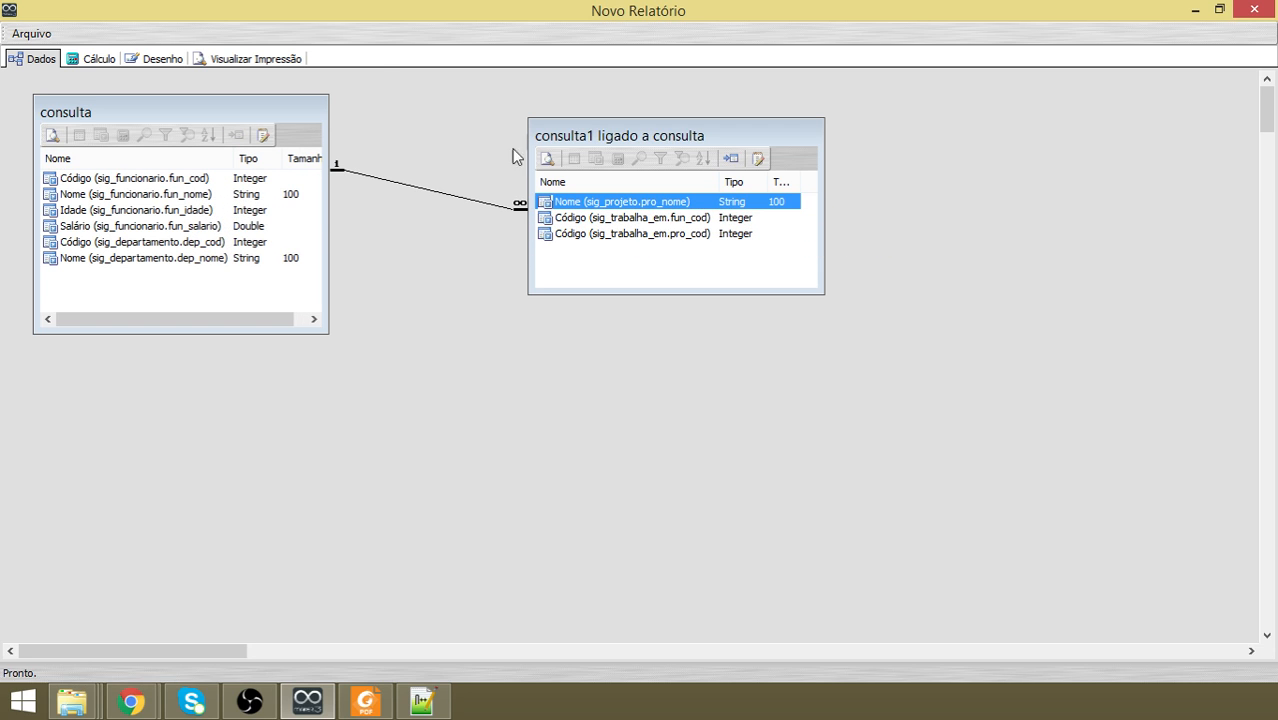
drag(606, 132, 632, 149)
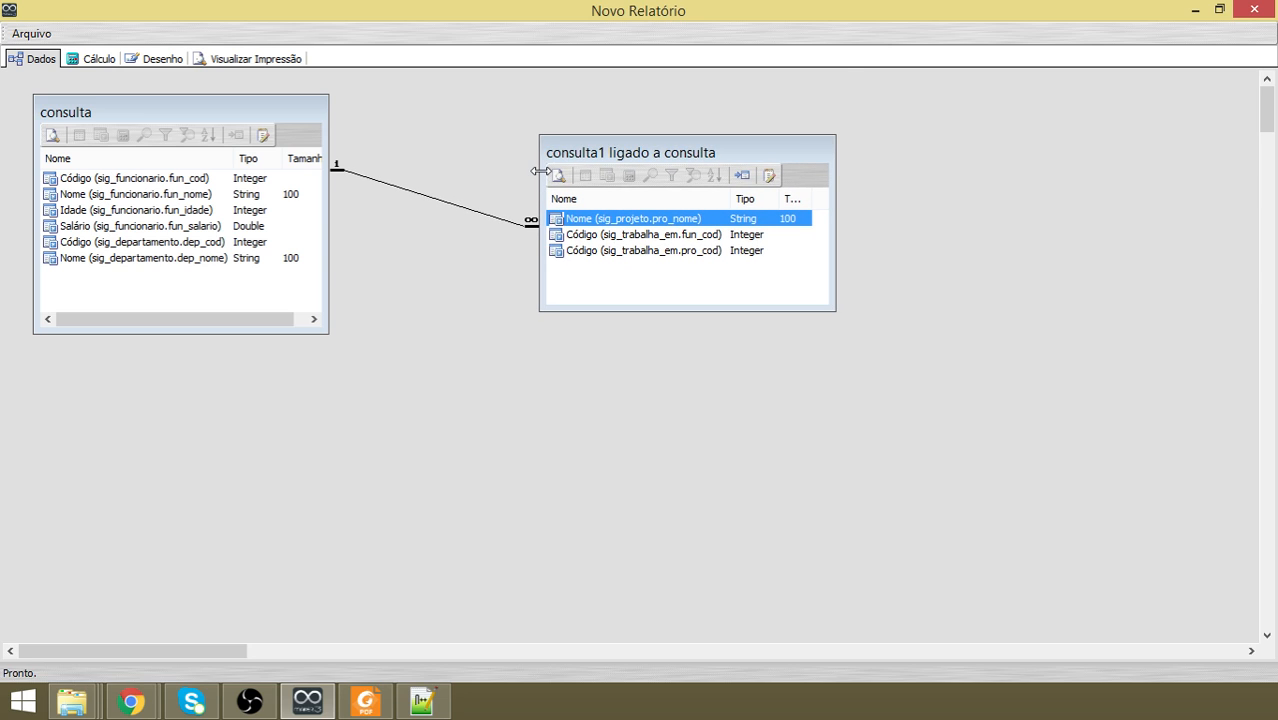
drag(553, 170, 565, 170)
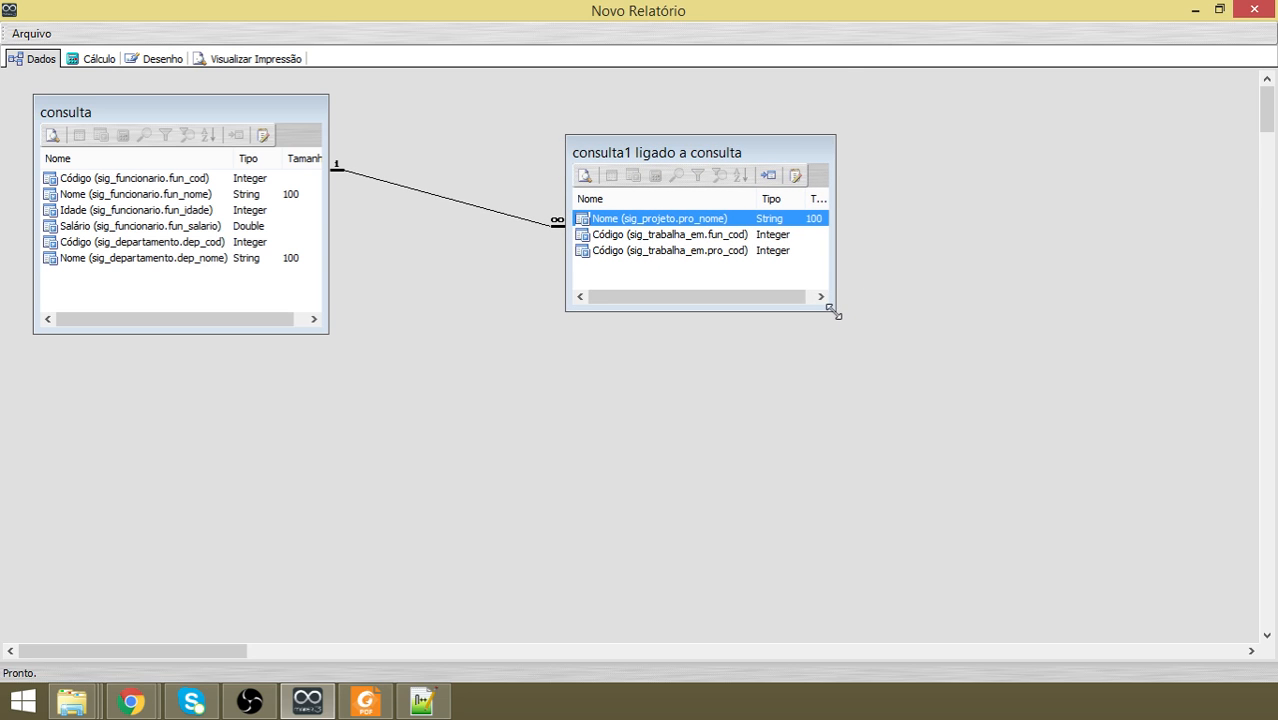
drag(831, 310, 844, 315)
drag(97, 103, 145, 111)
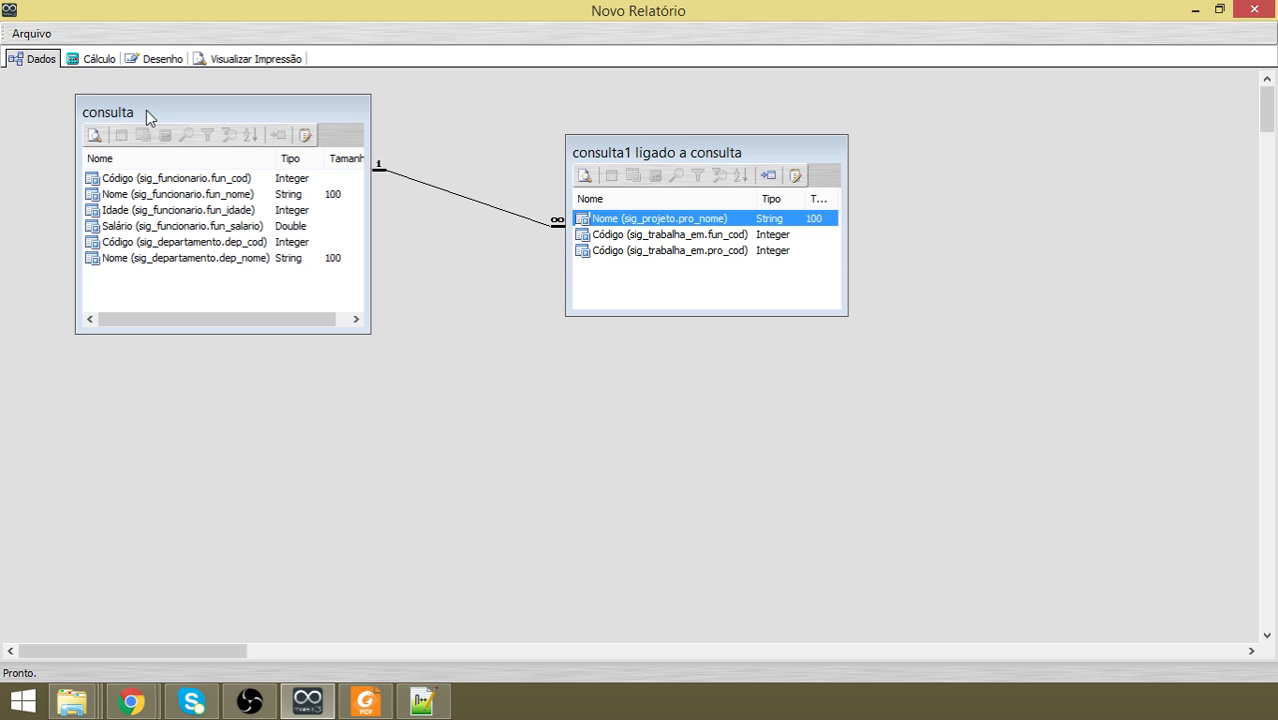
Open the report's design view (Desenho) and consult the sample layout in Foxit Reader.
click(172, 63)
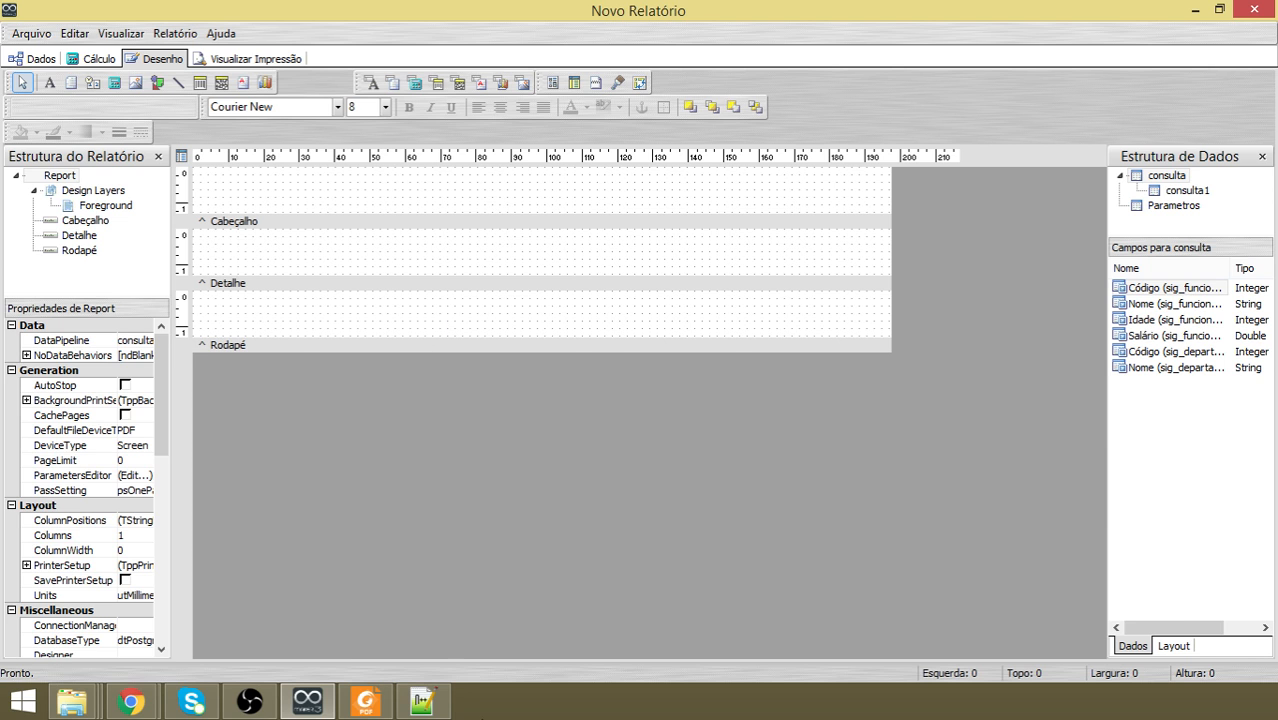
click(365, 701)
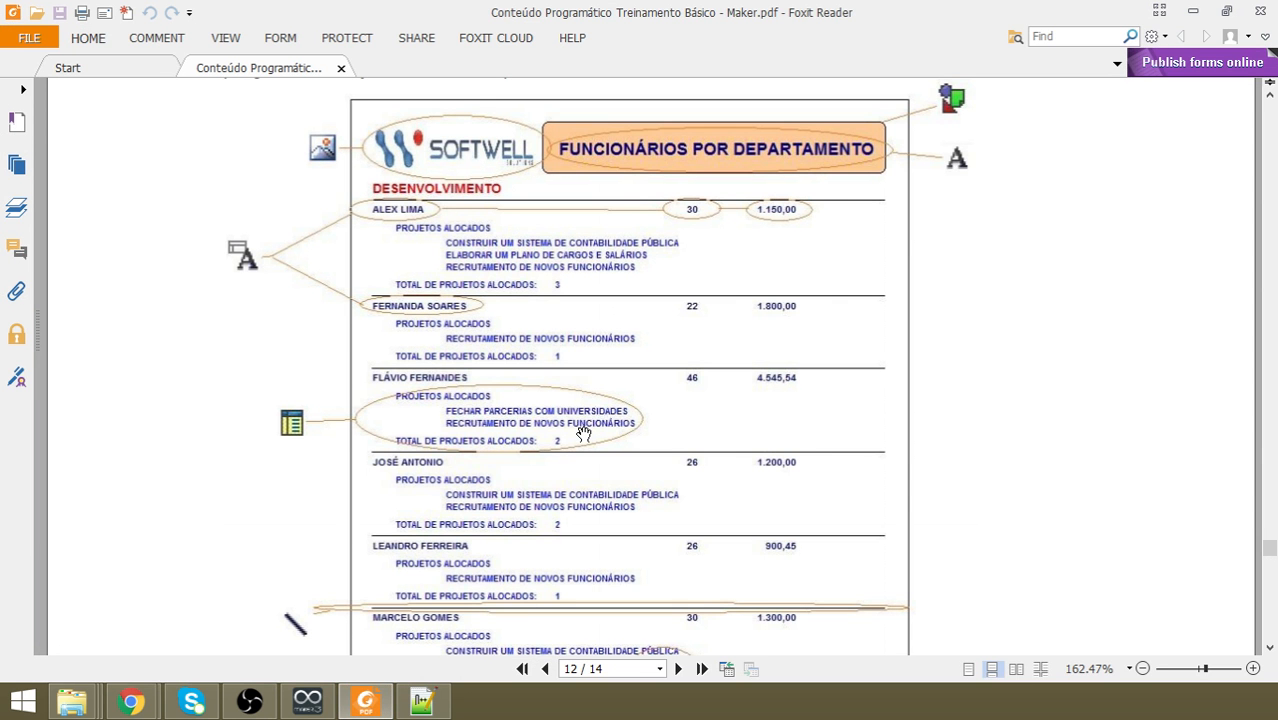
click(1193, 10)
Increase the Cabeçalho band's height to about 18 mm and place an image of about 38 by 15 mm in it.
drag(278, 221, 284, 238)
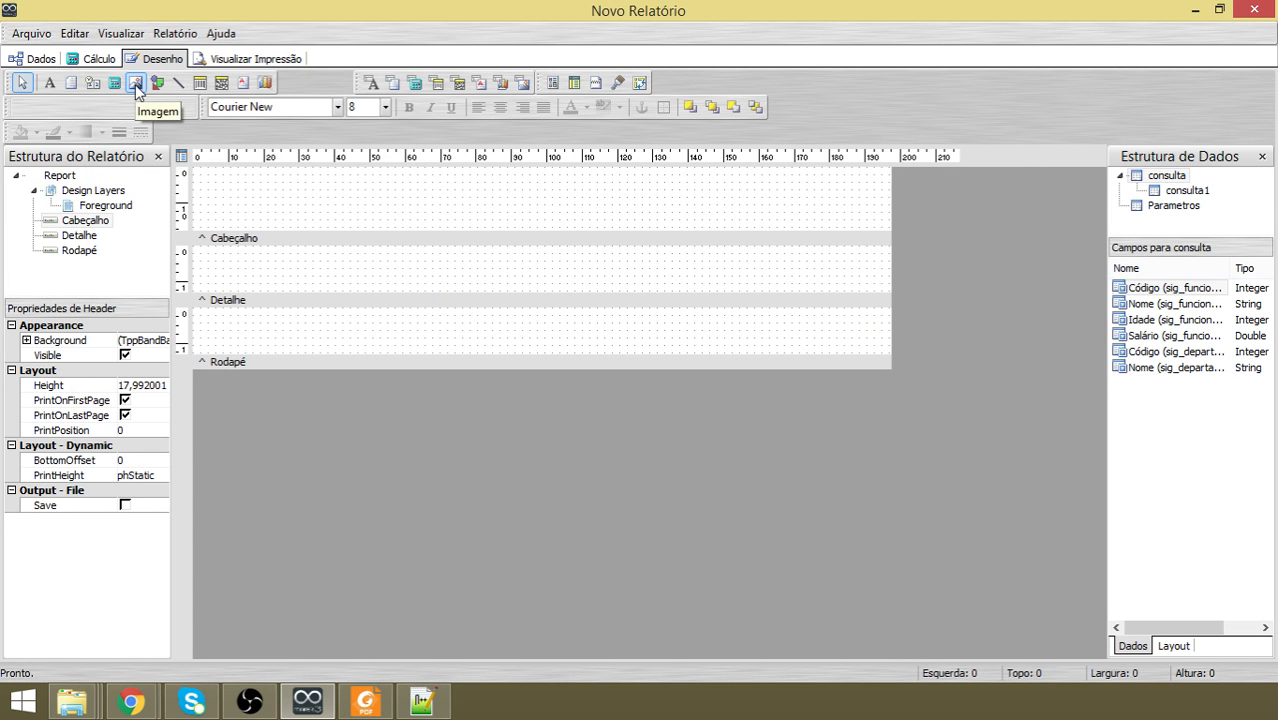
click(242, 191)
drag(283, 206, 314, 213)
Start loading a picture into the header image and look for it in the desktop's Material treinamento > Material folder.
right_click(289, 200)
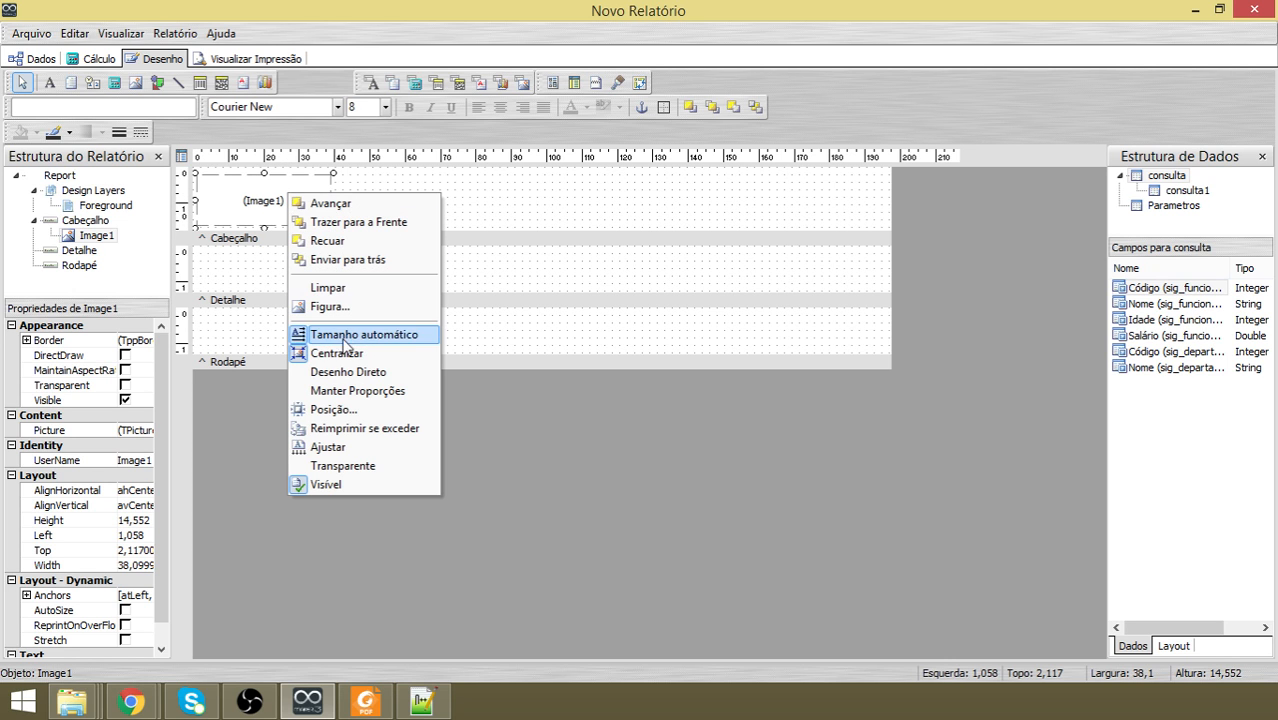
click(336, 307)
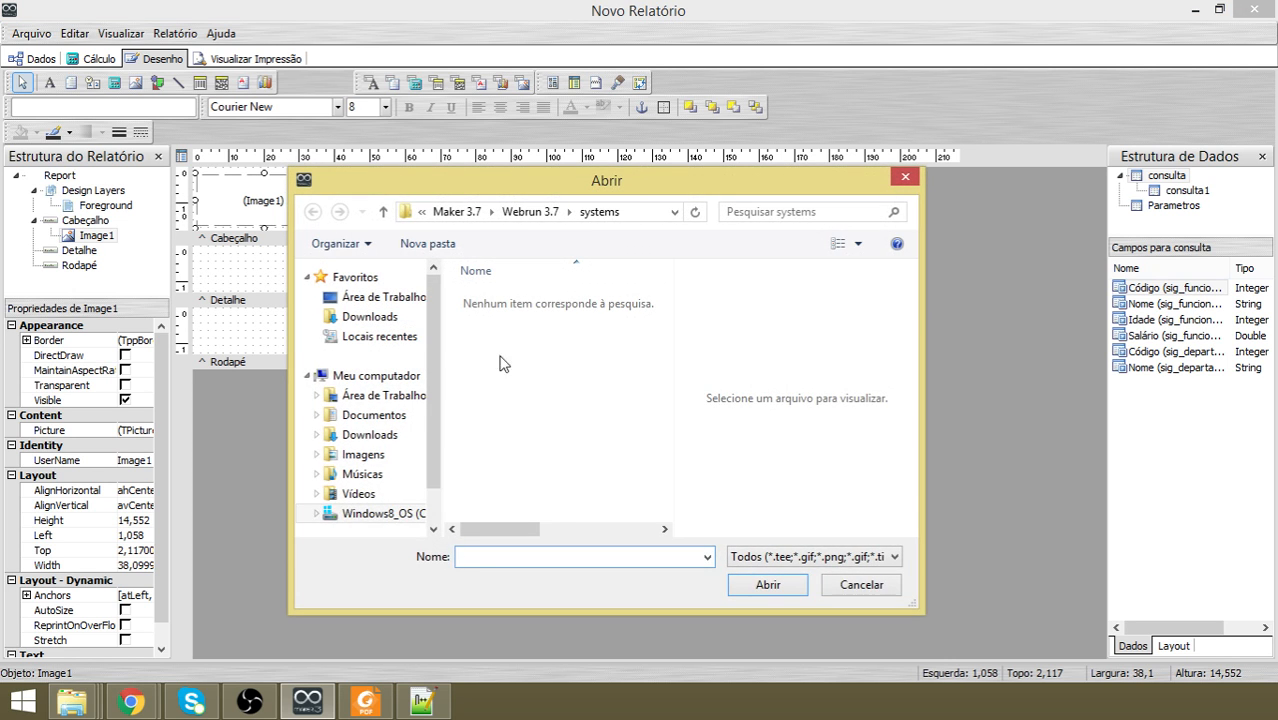
click(380, 297)
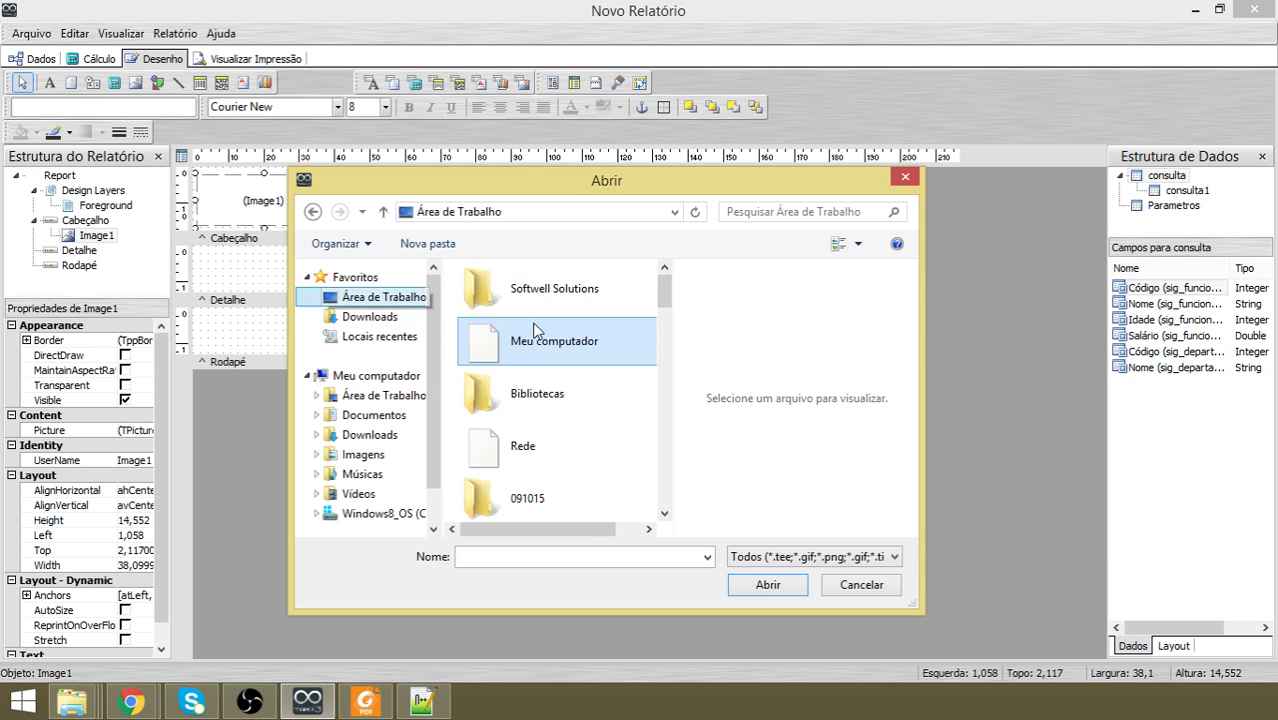
click(524, 400)
key(m)
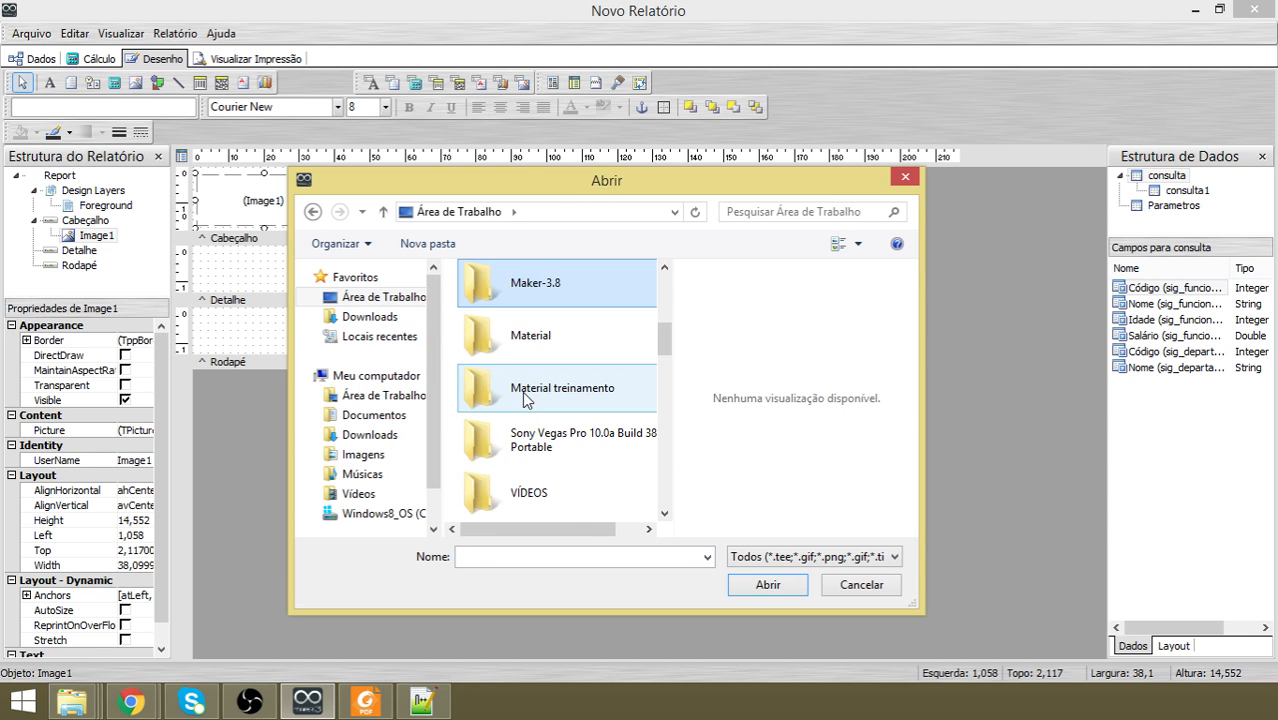
double_click(522, 391)
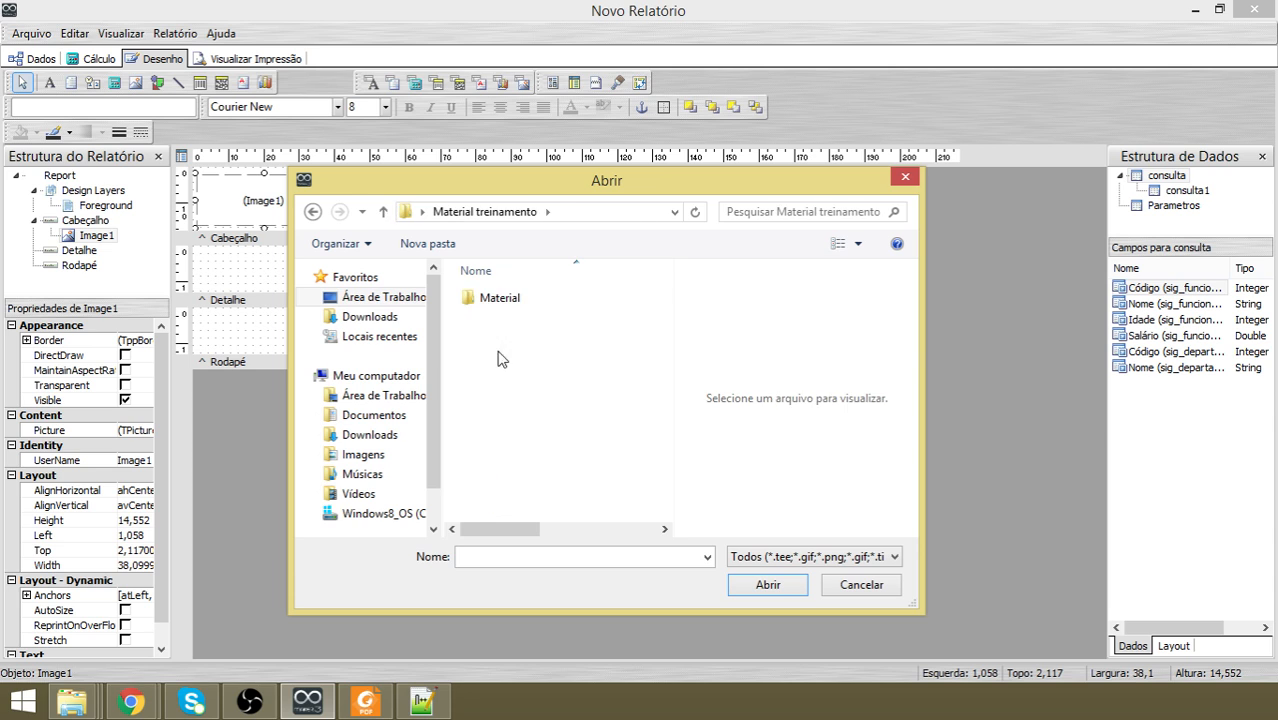
double_click(500, 300)
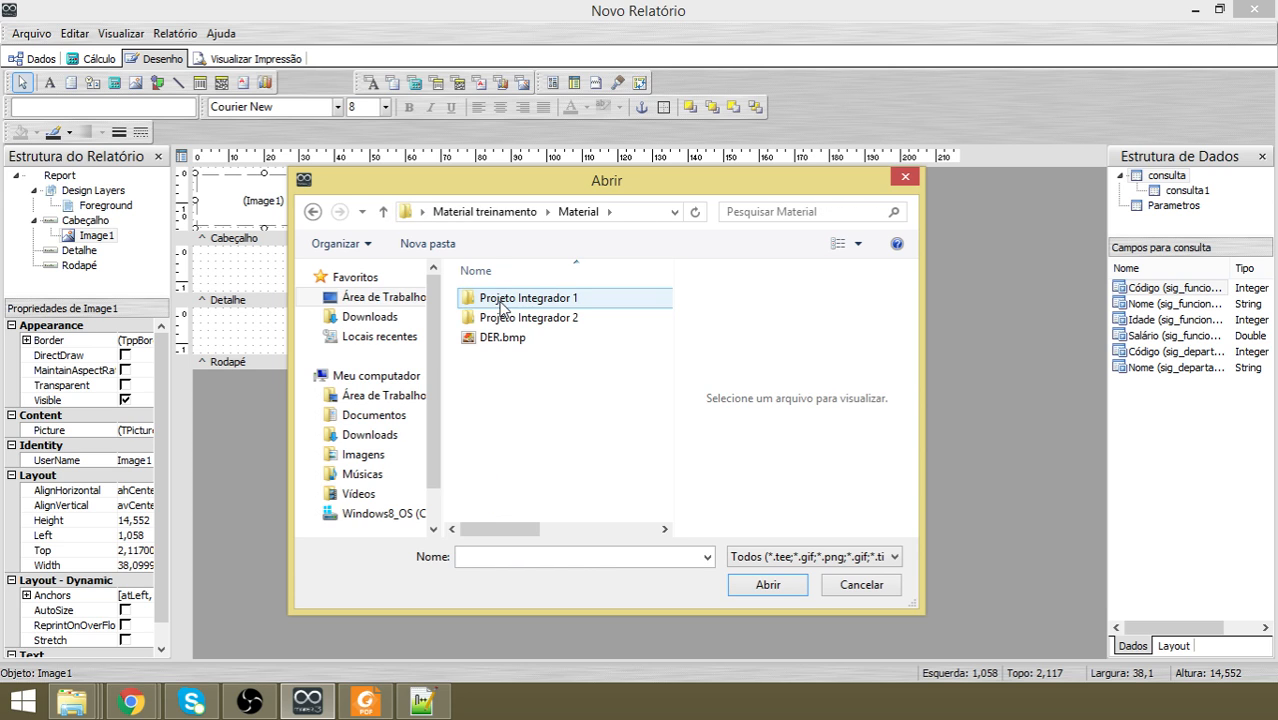
Look for the logo picture in the desktop's Material folder and in Arquivos de Programas (x86) on the C: drive.
click(313, 213)
click(313, 213)
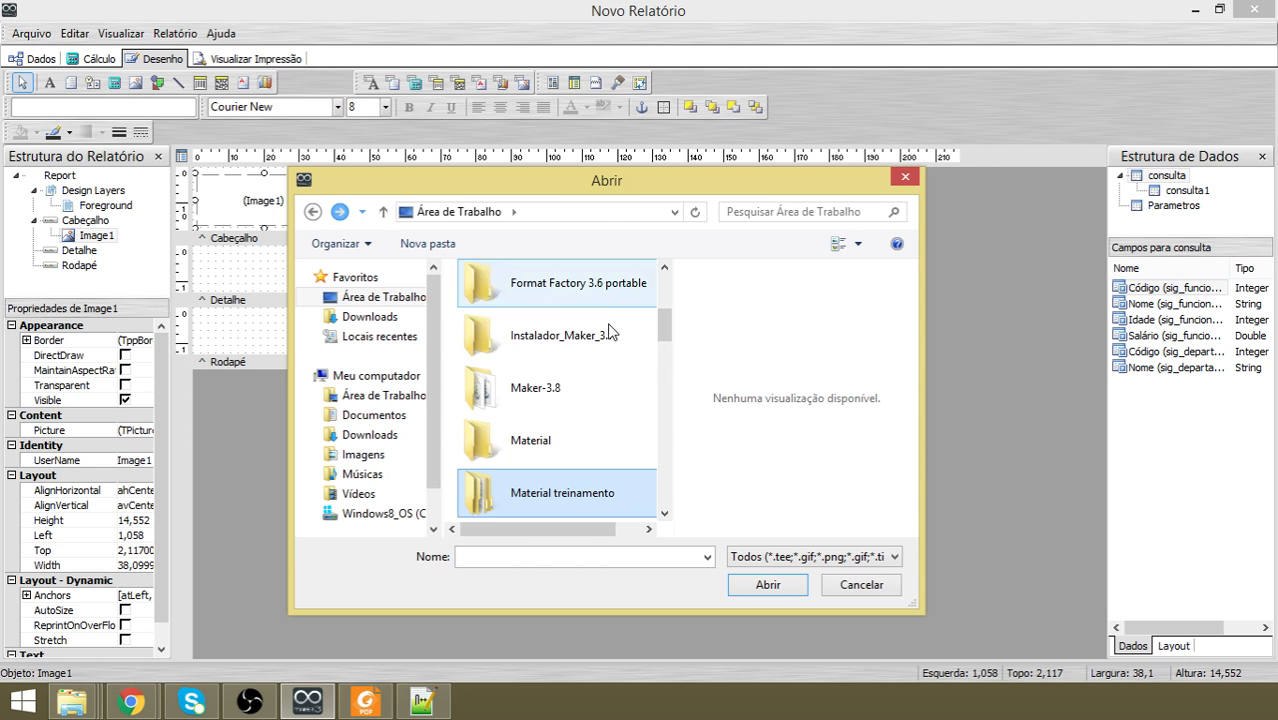
double_click(534, 446)
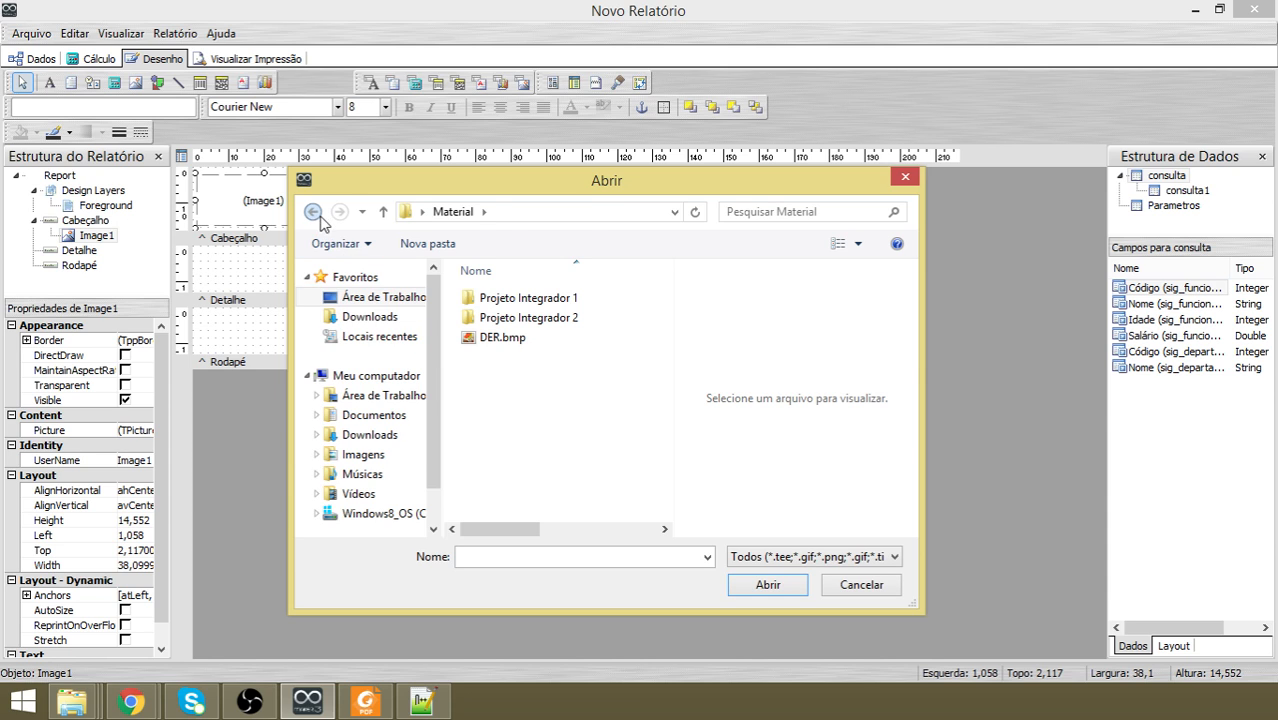
click(388, 516)
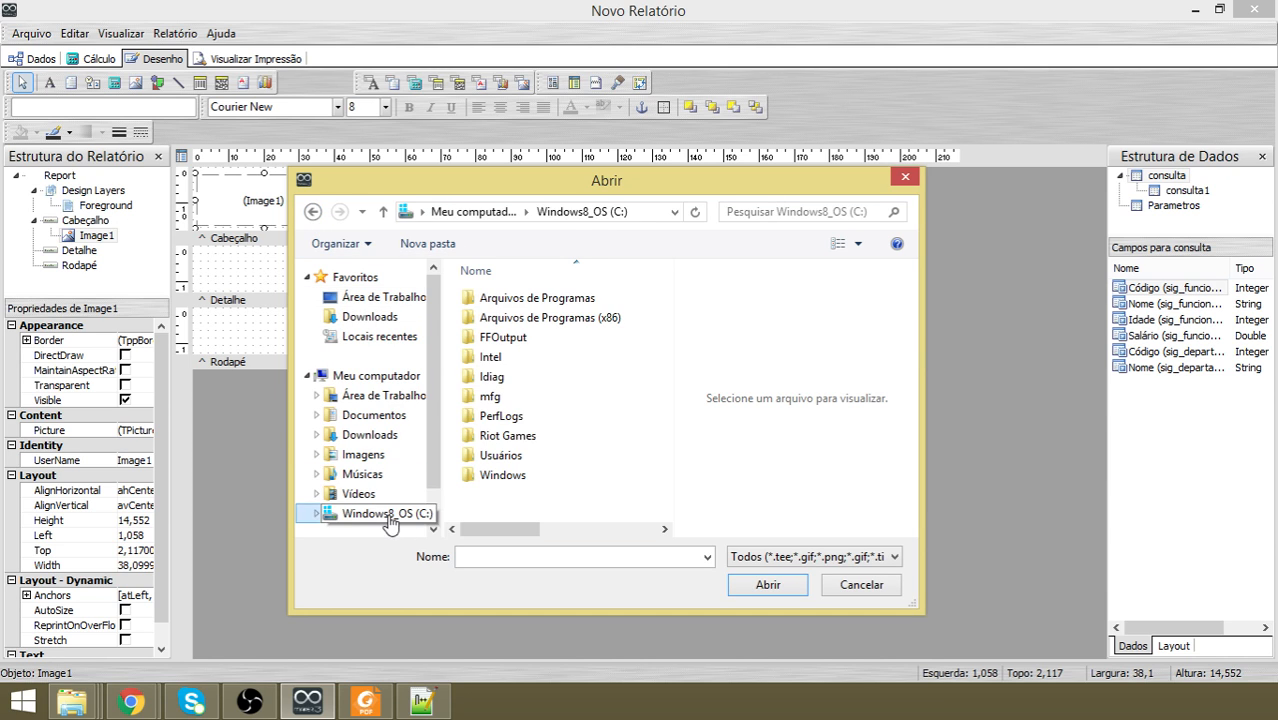
double_click(554, 319)
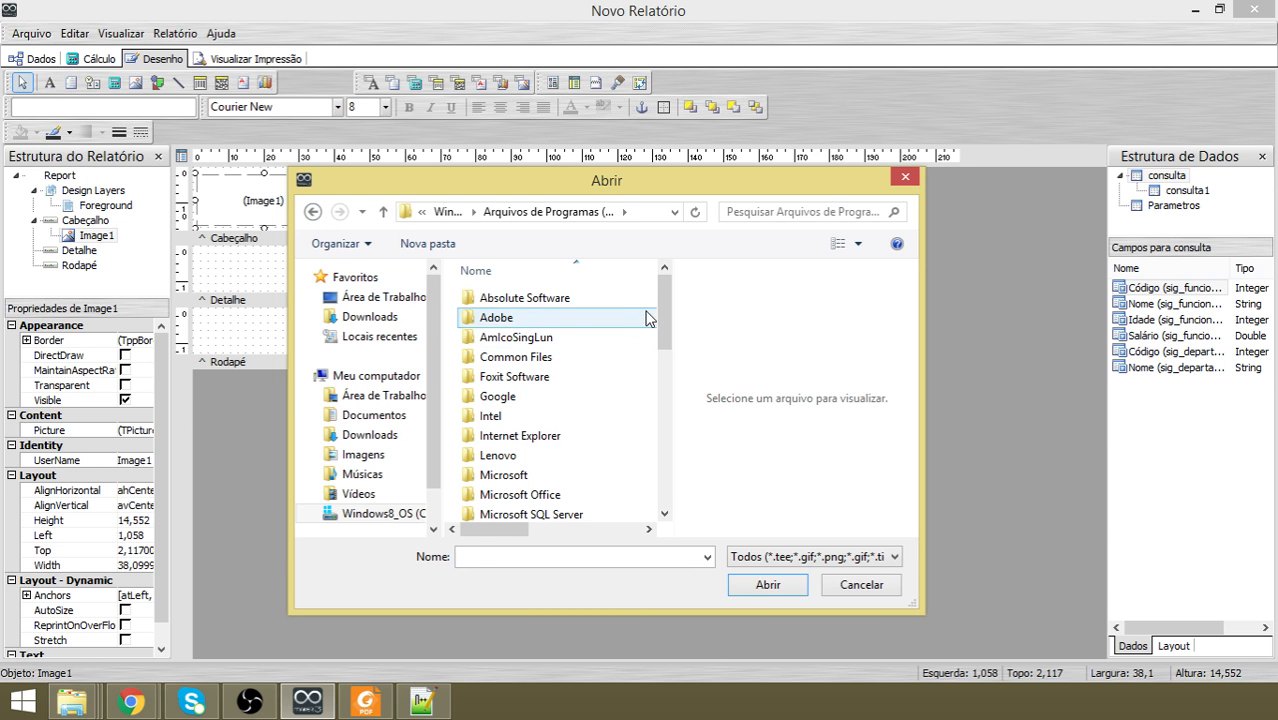
drag(663, 321, 654, 296)
click(313, 211)
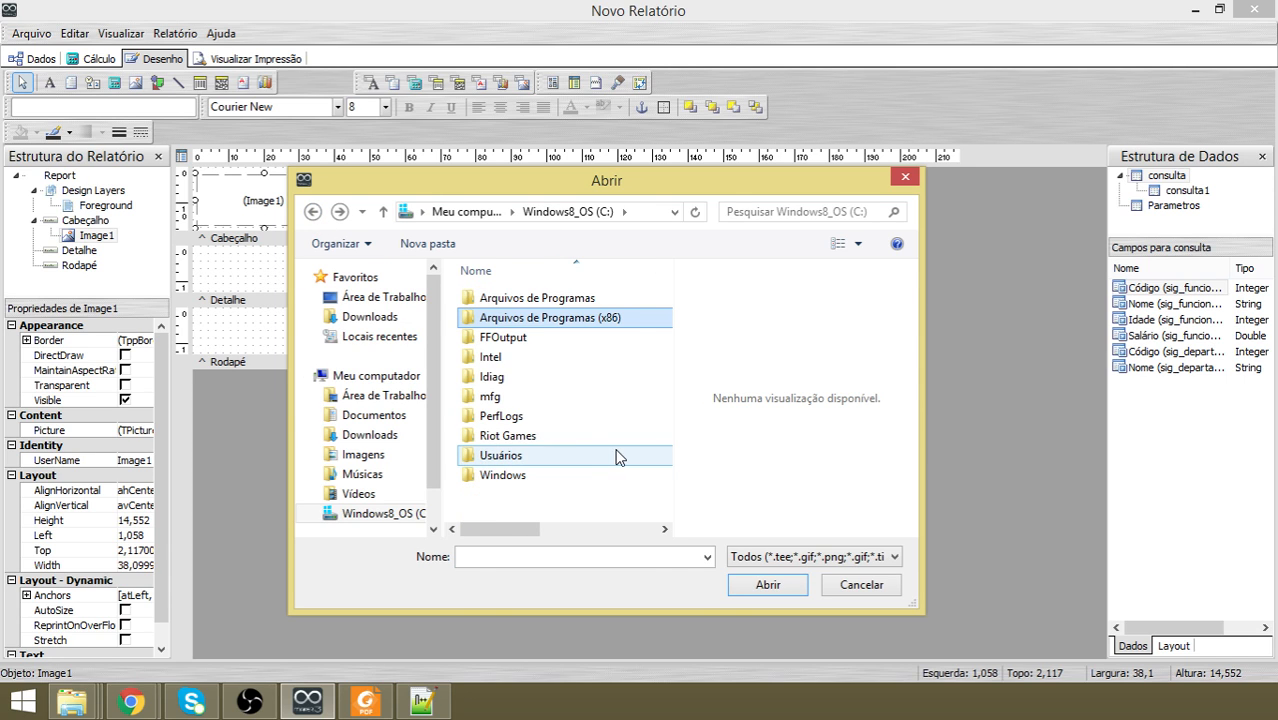
click(313, 211)
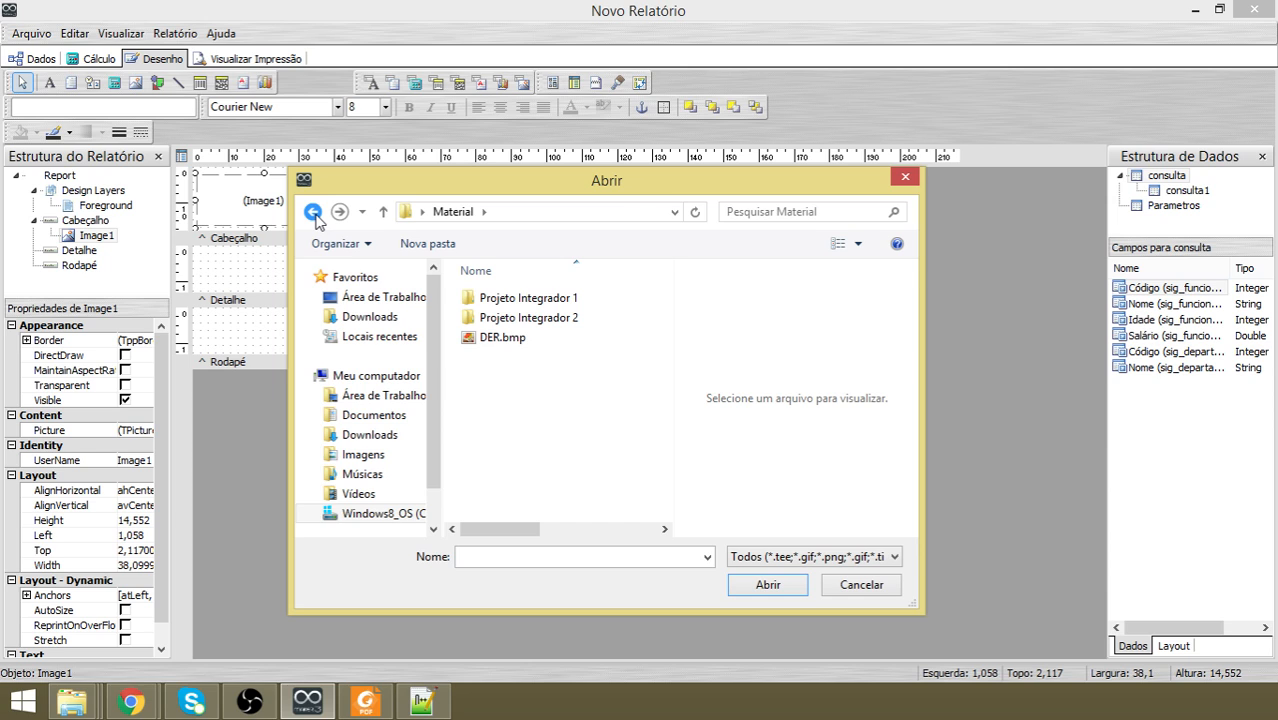
Load Softwell.gif from the desktop (Área de Trabalho) into the header image and enlarge the image to about 52 by 17 mm.
click(406, 396)
click(605, 333)
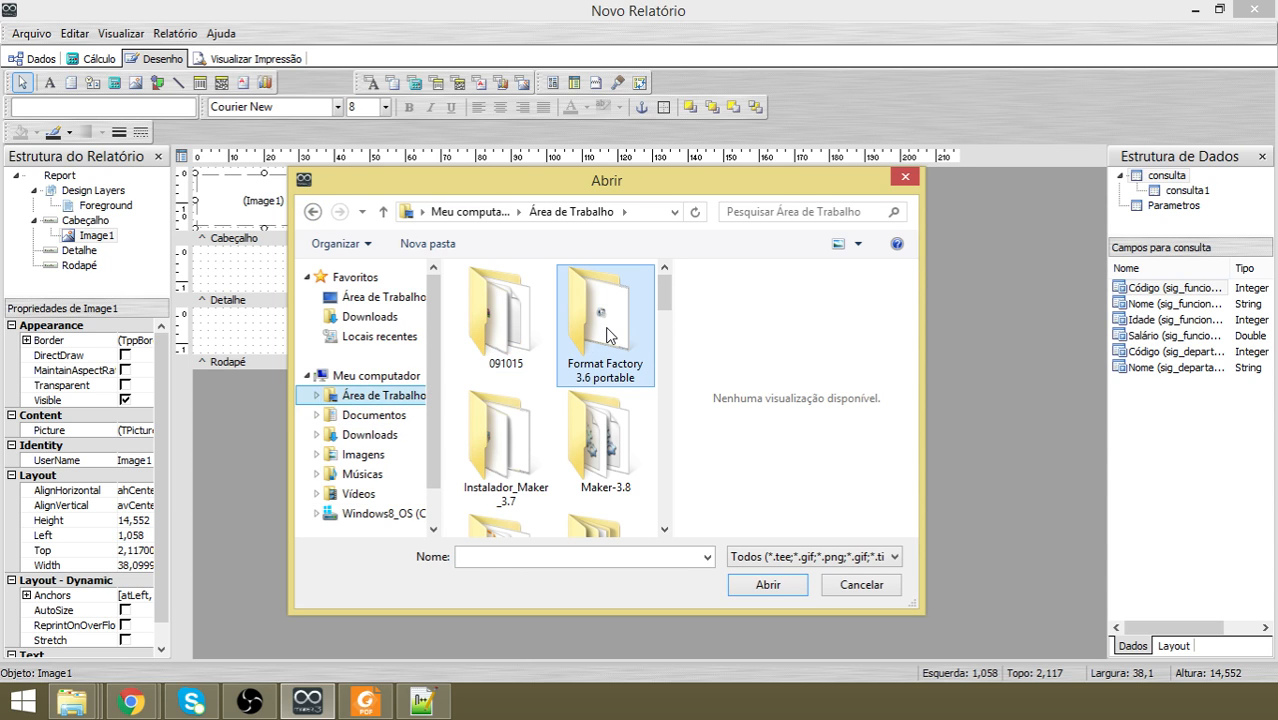
text(mat)
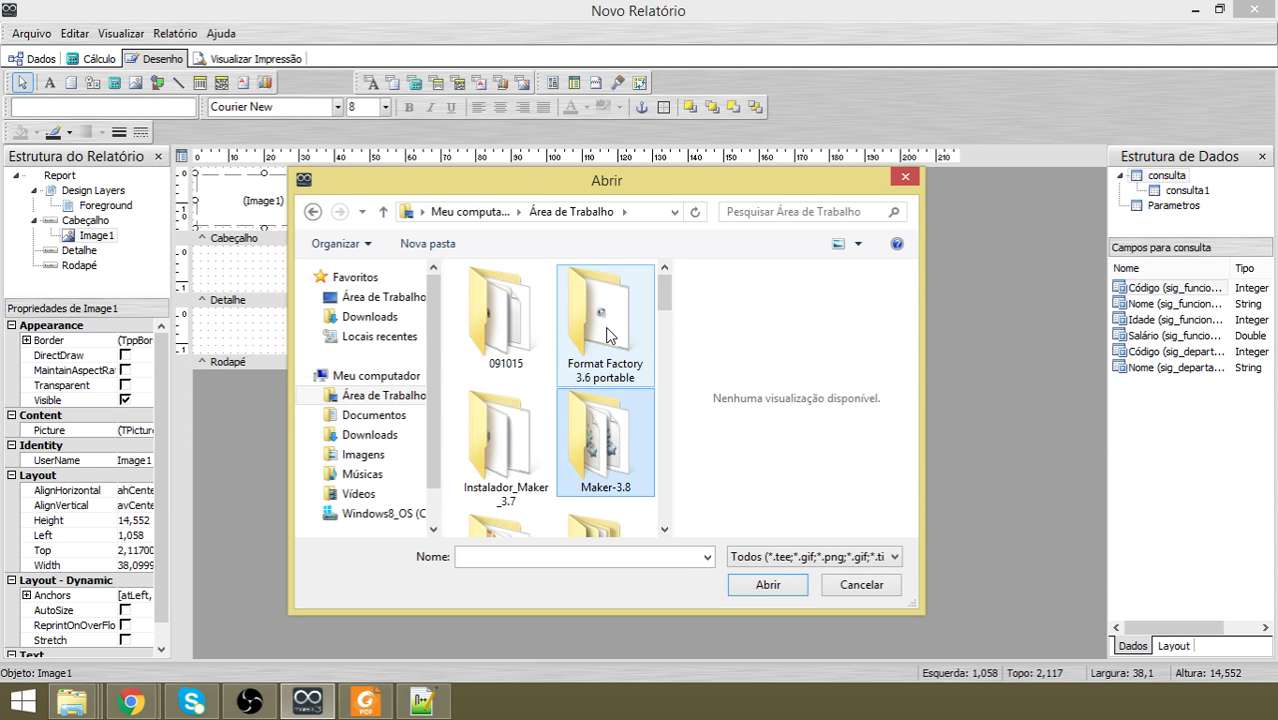
click(607, 335)
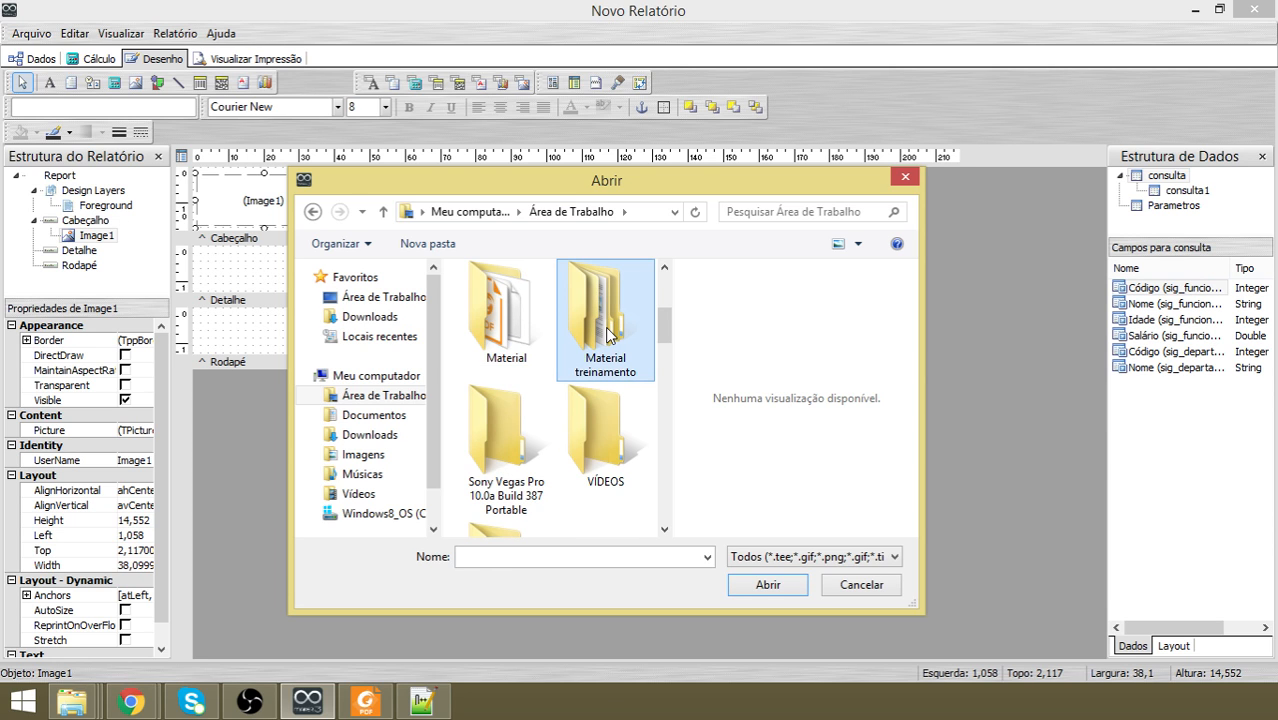
scroll(652, 390, down, 3)
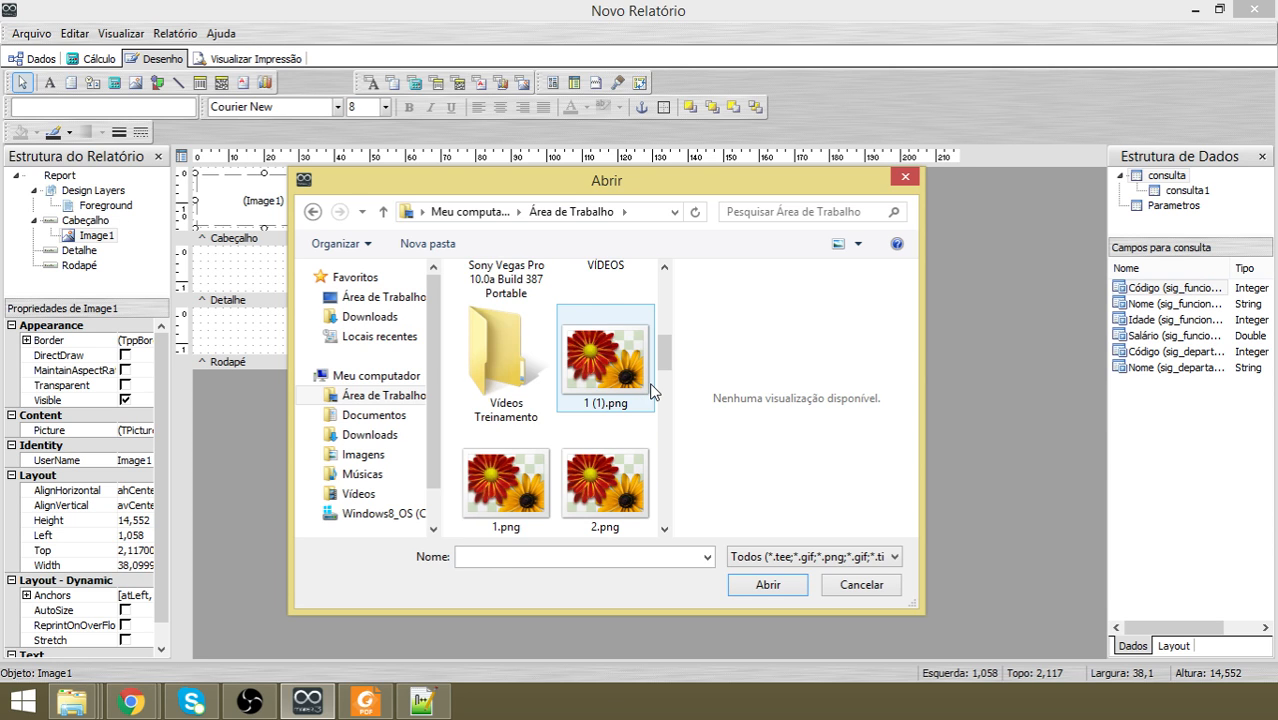
scroll(651, 390, up, 3)
scroll(651, 390, down, 10)
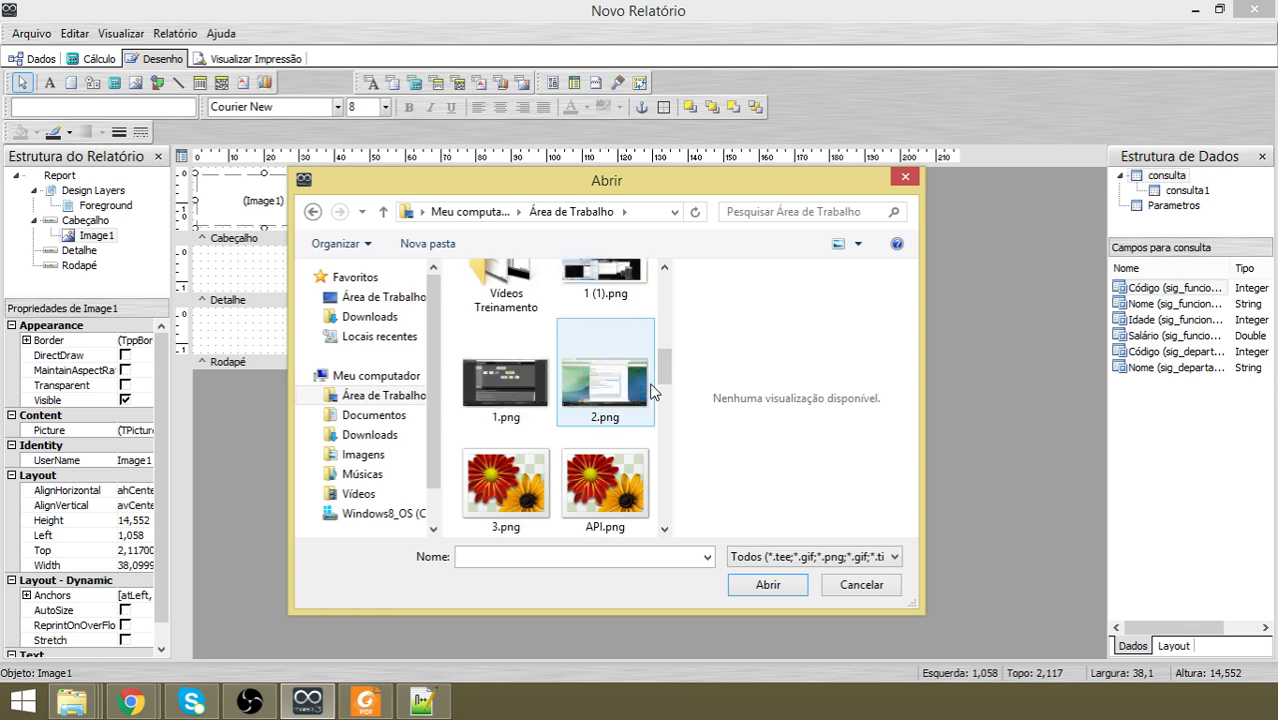
scroll(651, 390, down, 6)
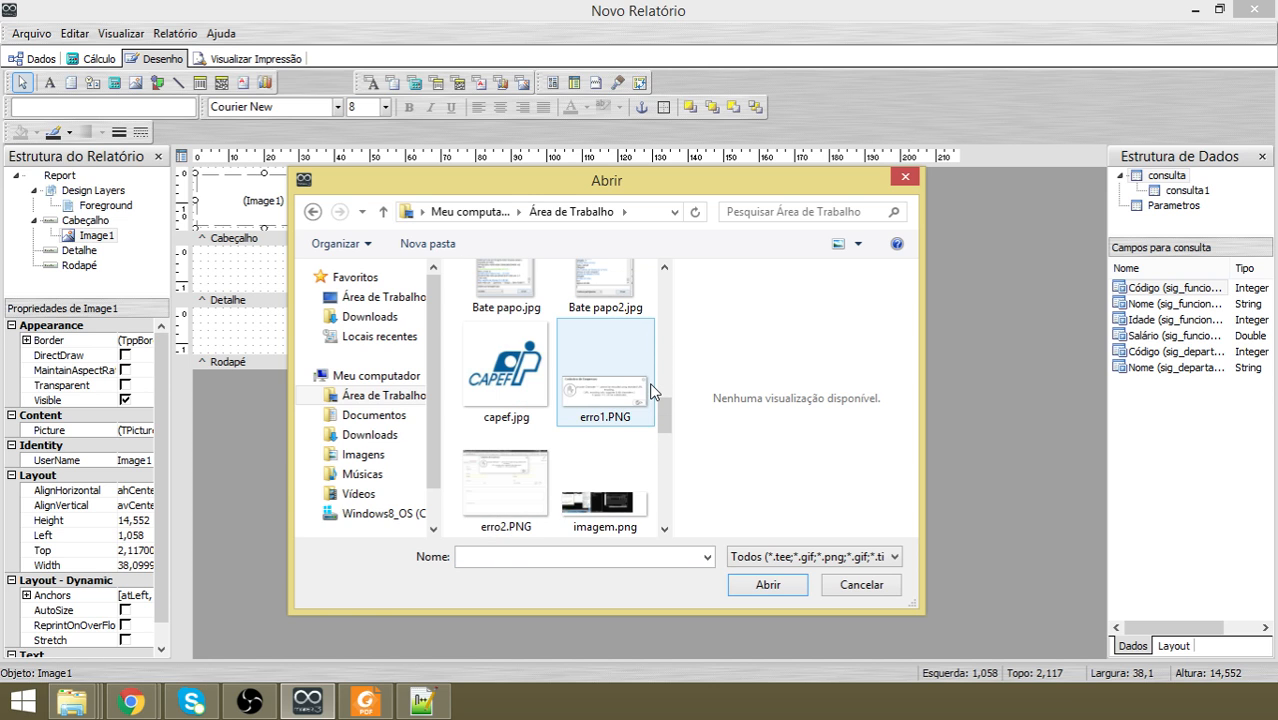
scroll(651, 390, down, 2)
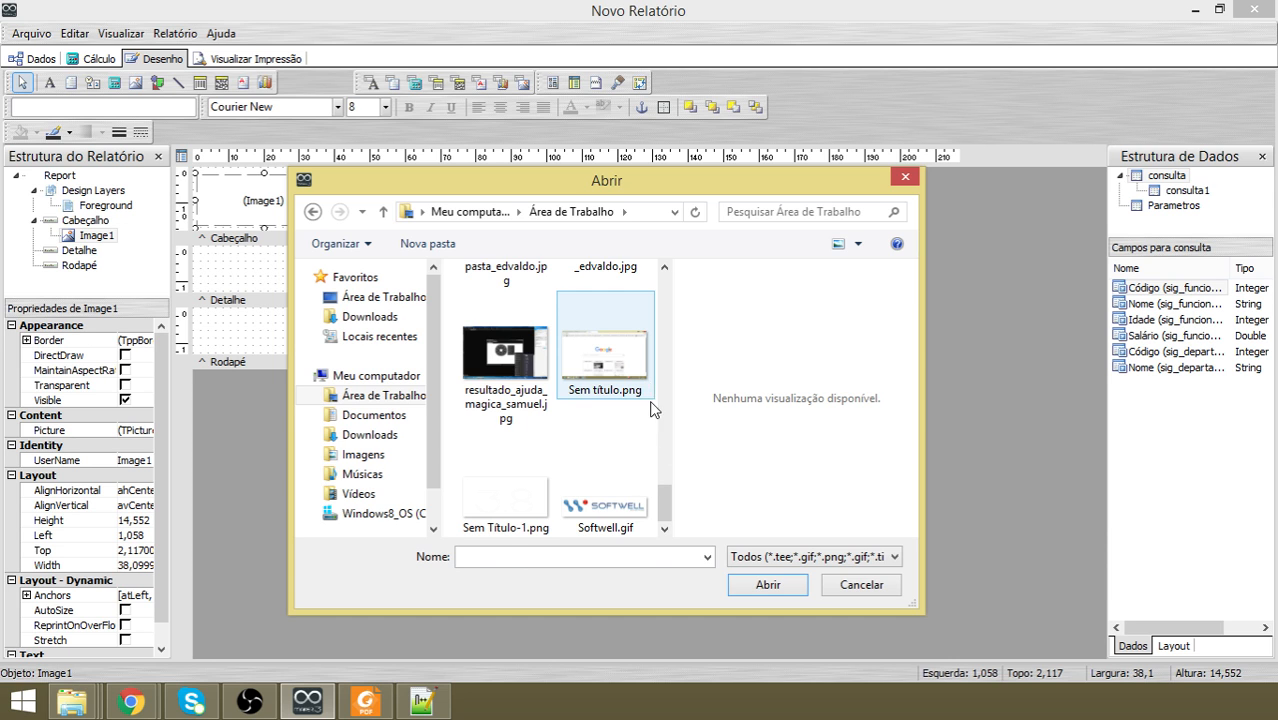
double_click(631, 502)
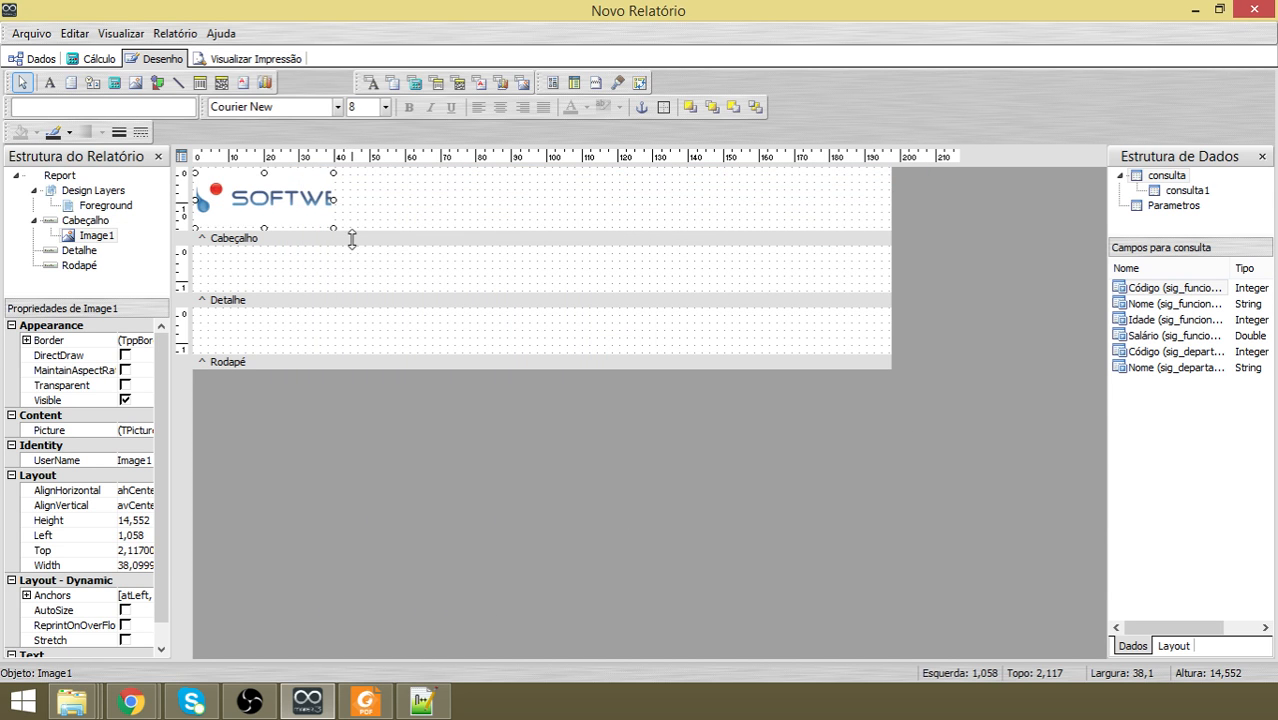
drag(351, 233, 381, 204)
click(300, 220)
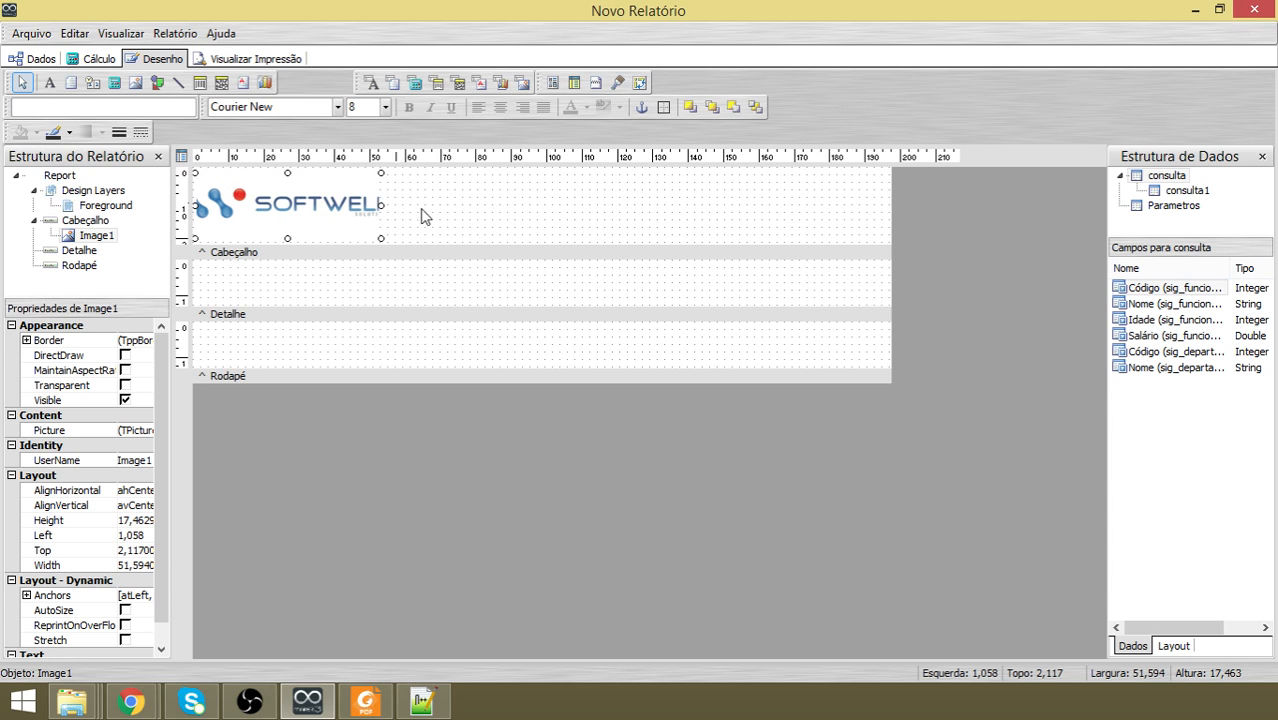
Place a rectangle shape of about 141 by 20 mm in the Cabeçalho band, beside the logo and reaching the band's far end.
click(157, 82)
click(479, 208)
drag(501, 217, 410, 186)
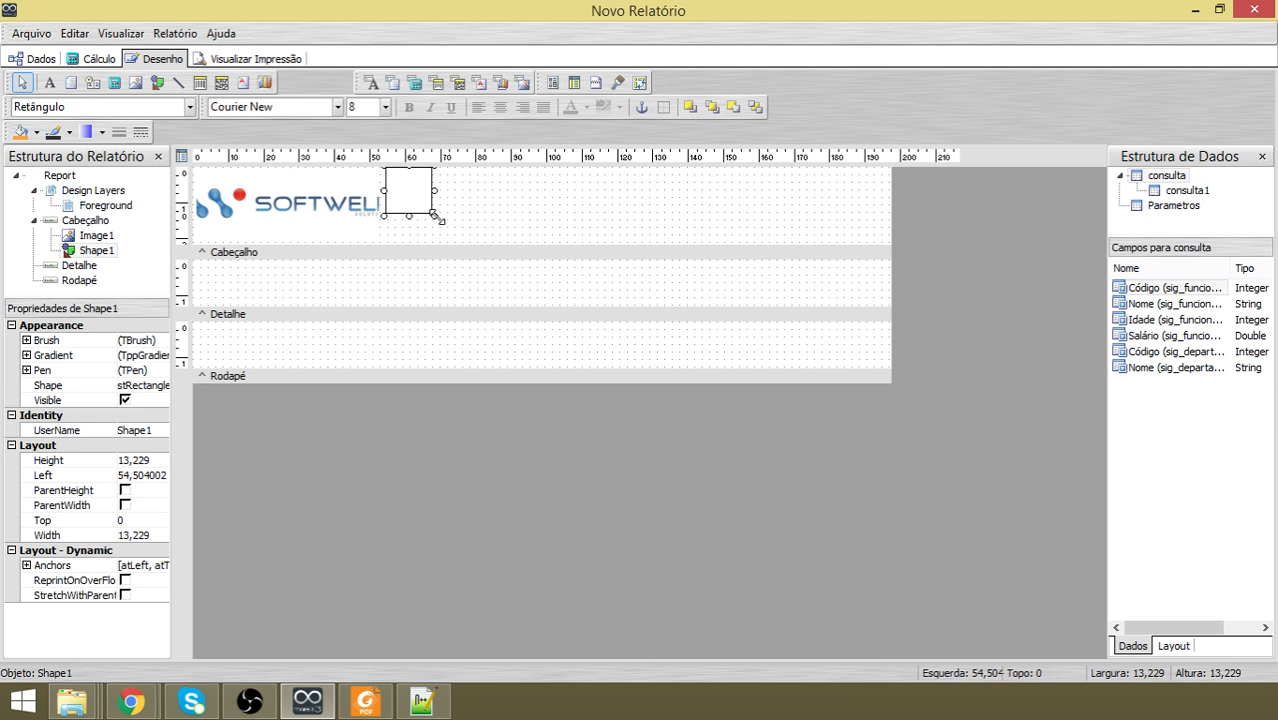
drag(708, 240, 886, 238)
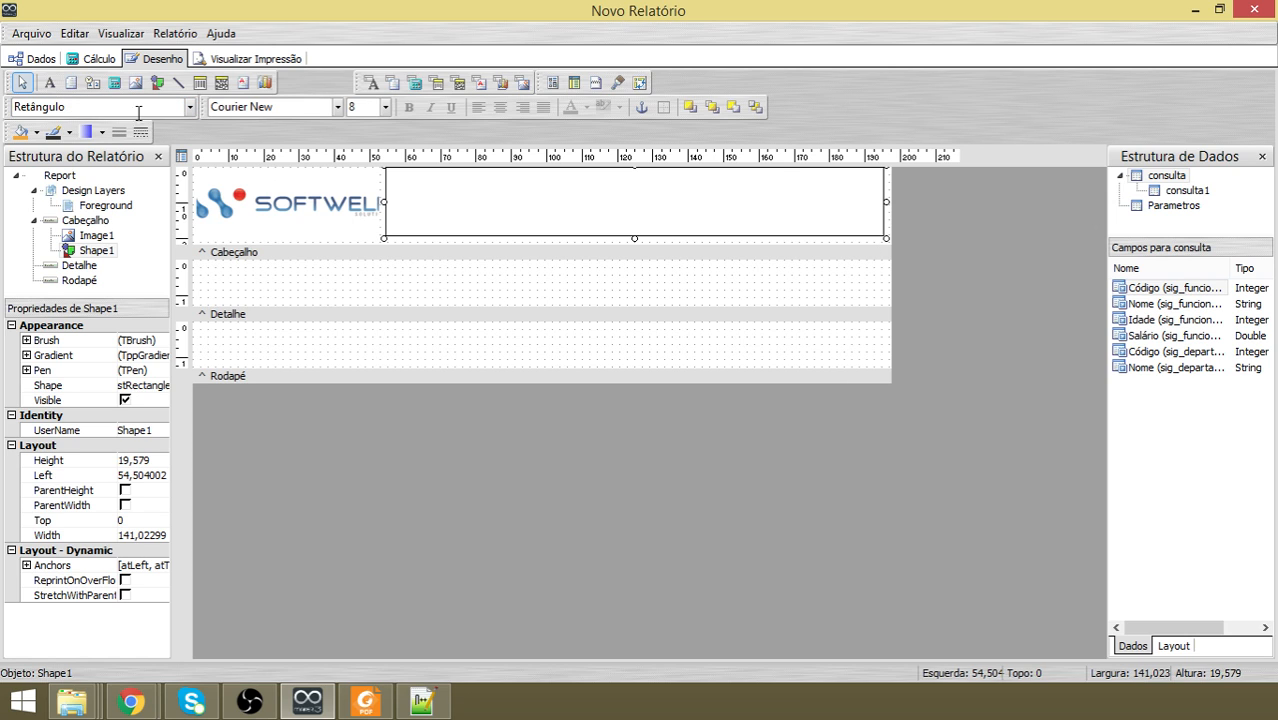
Fill the header rectangle with orange and change its shape to Retângulo Arredondado.
click(18, 133)
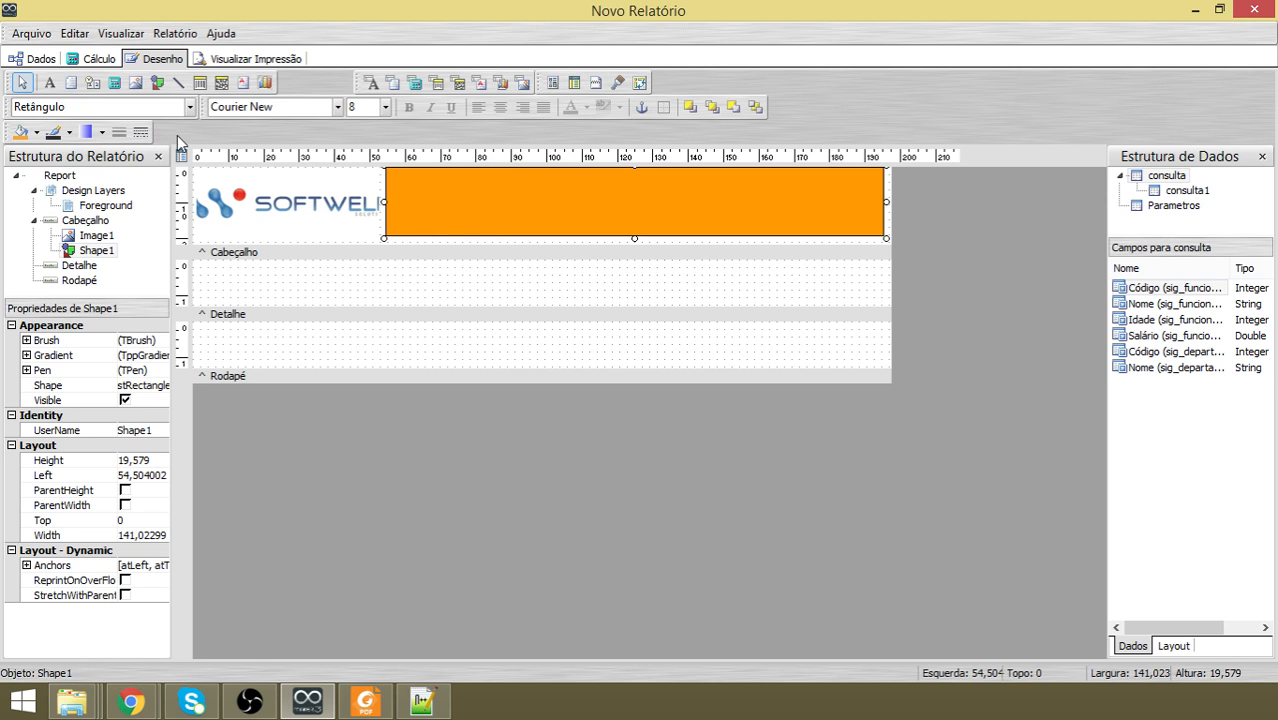
click(189, 107)
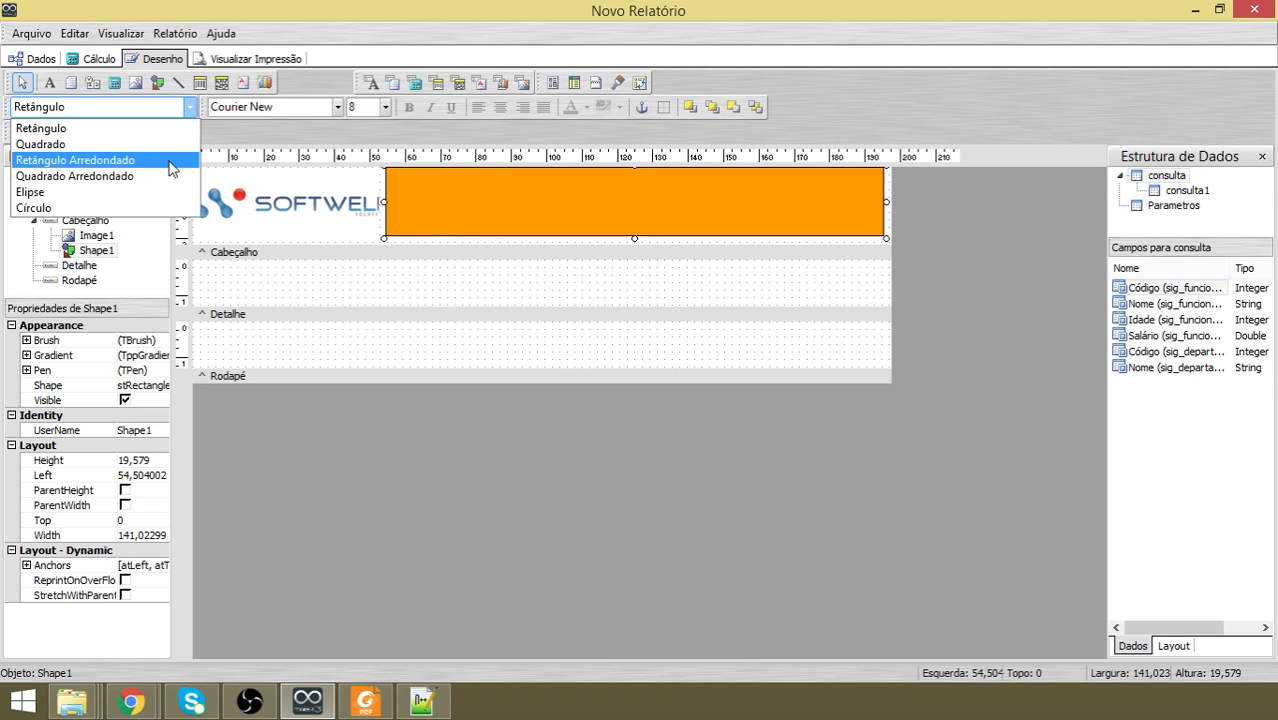
click(170, 158)
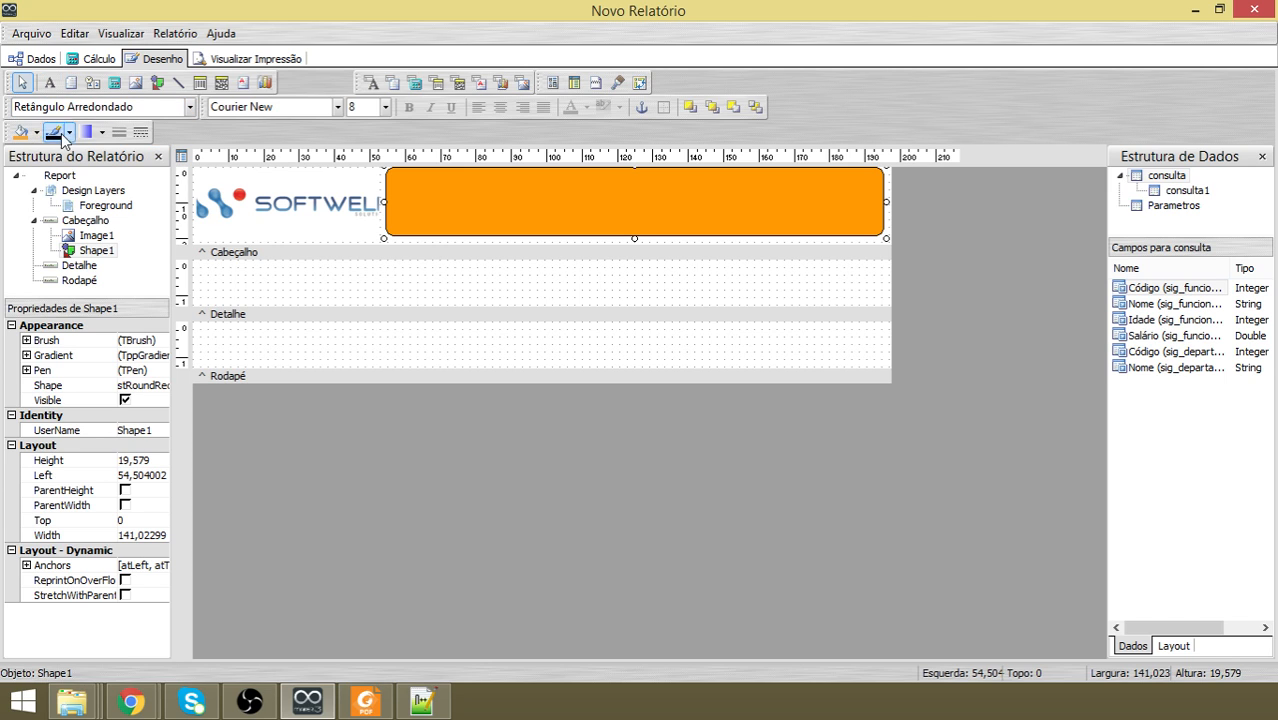
click(119, 35)
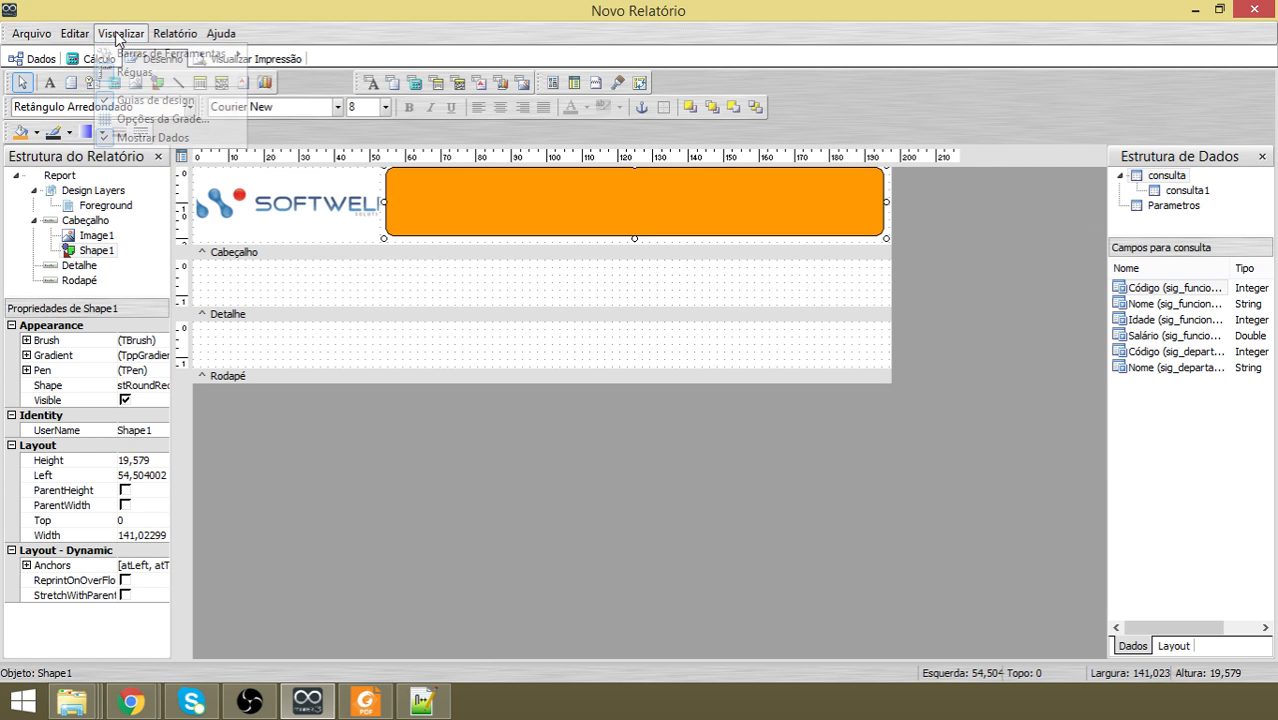
mouse_move(125, 55)
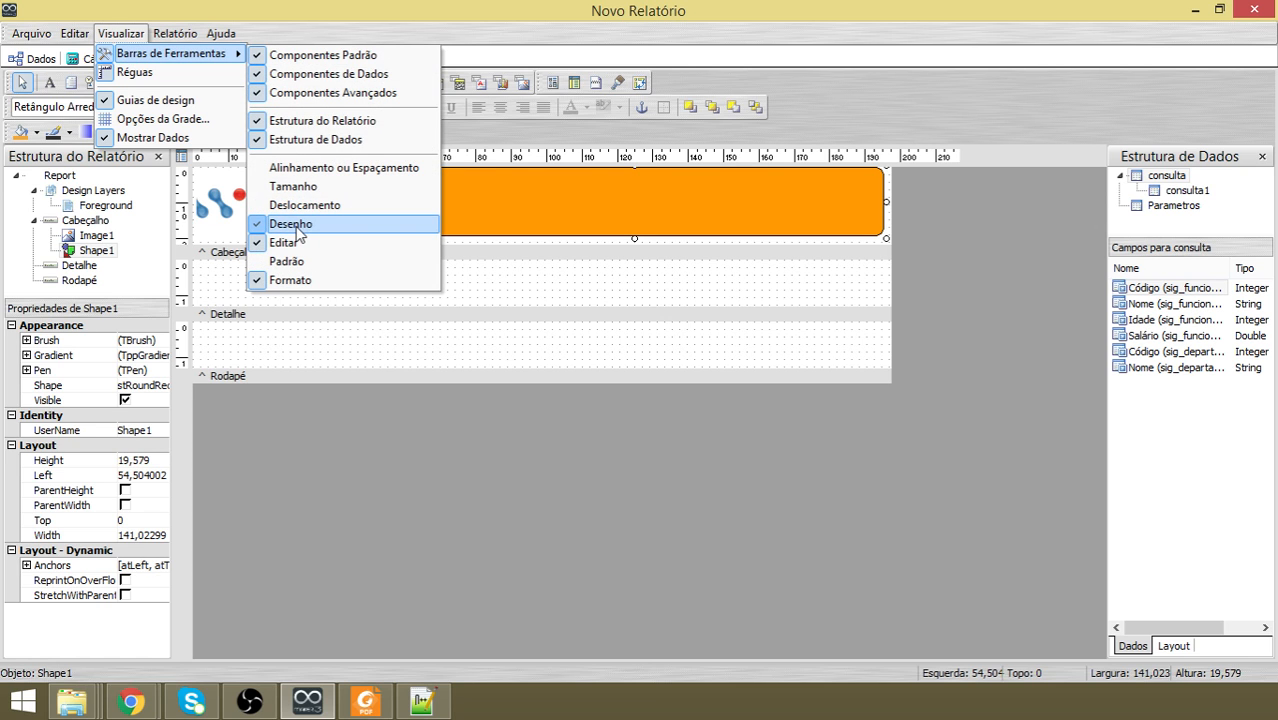
click(555, 215)
Add a label on the orange rounded rectangle with the text "Funcionários por Departamento".
click(49, 83)
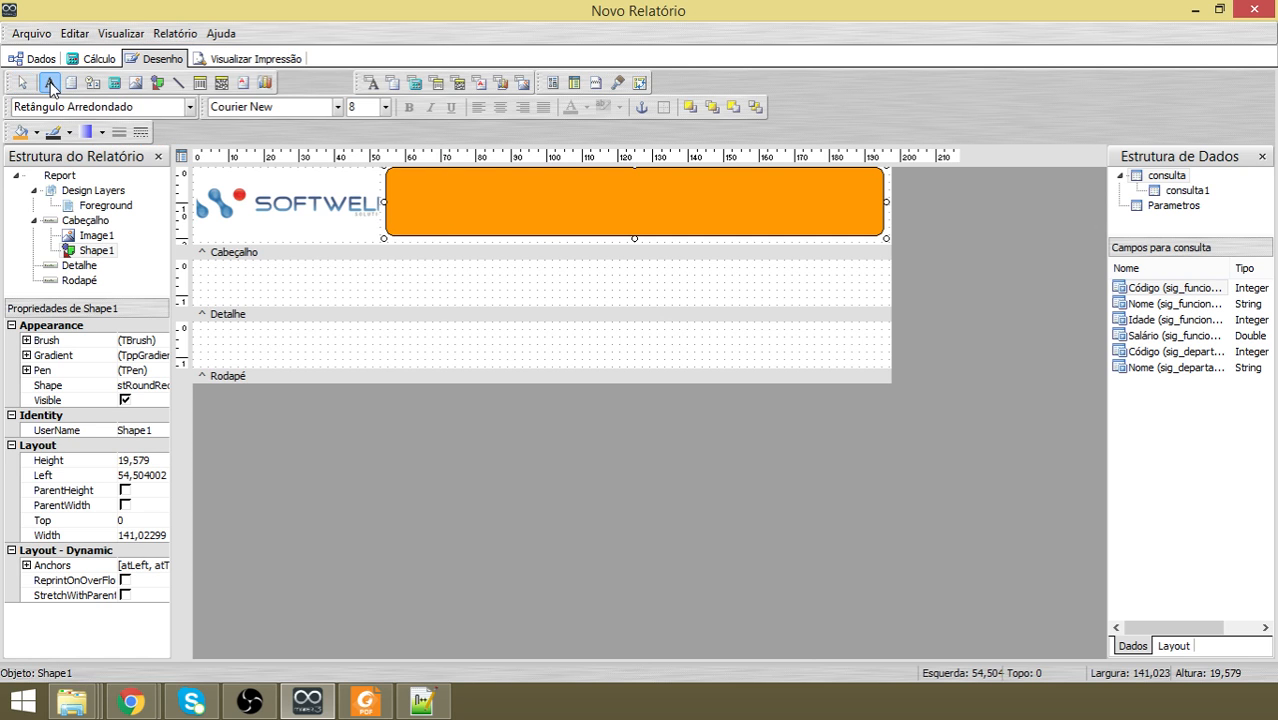
click(436, 201)
drag(459, 206, 435, 205)
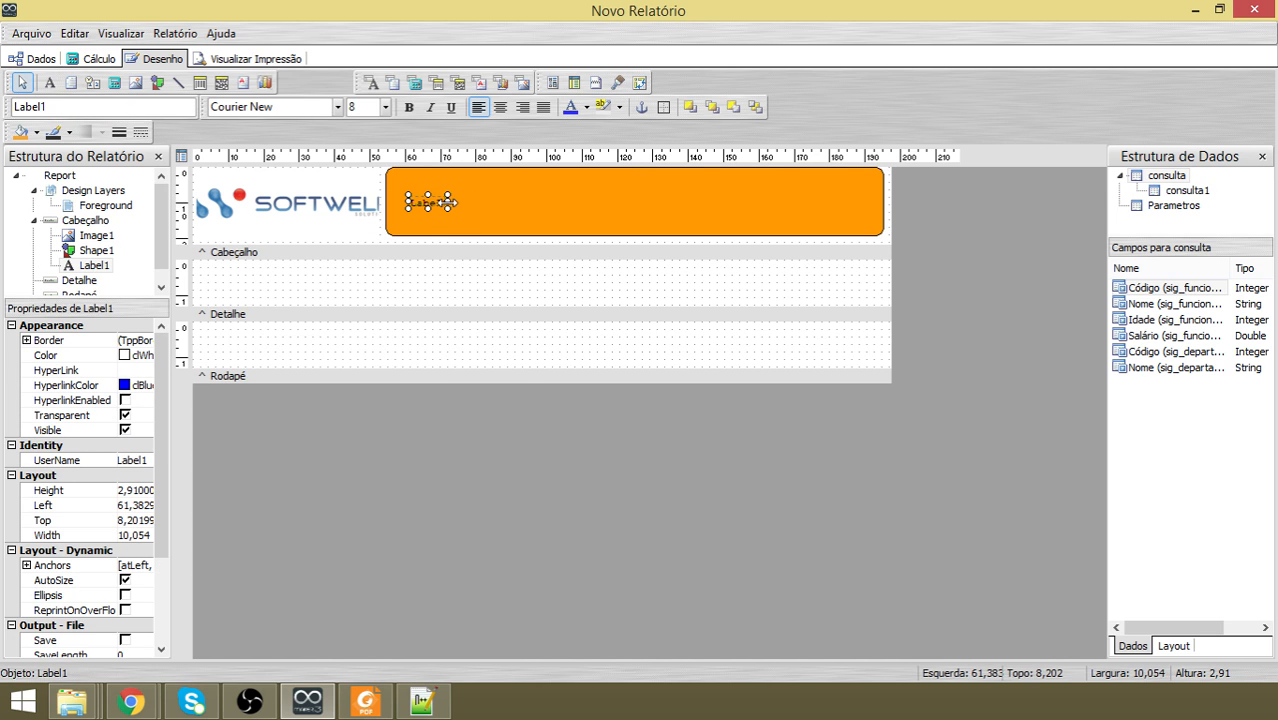
click(105, 107)
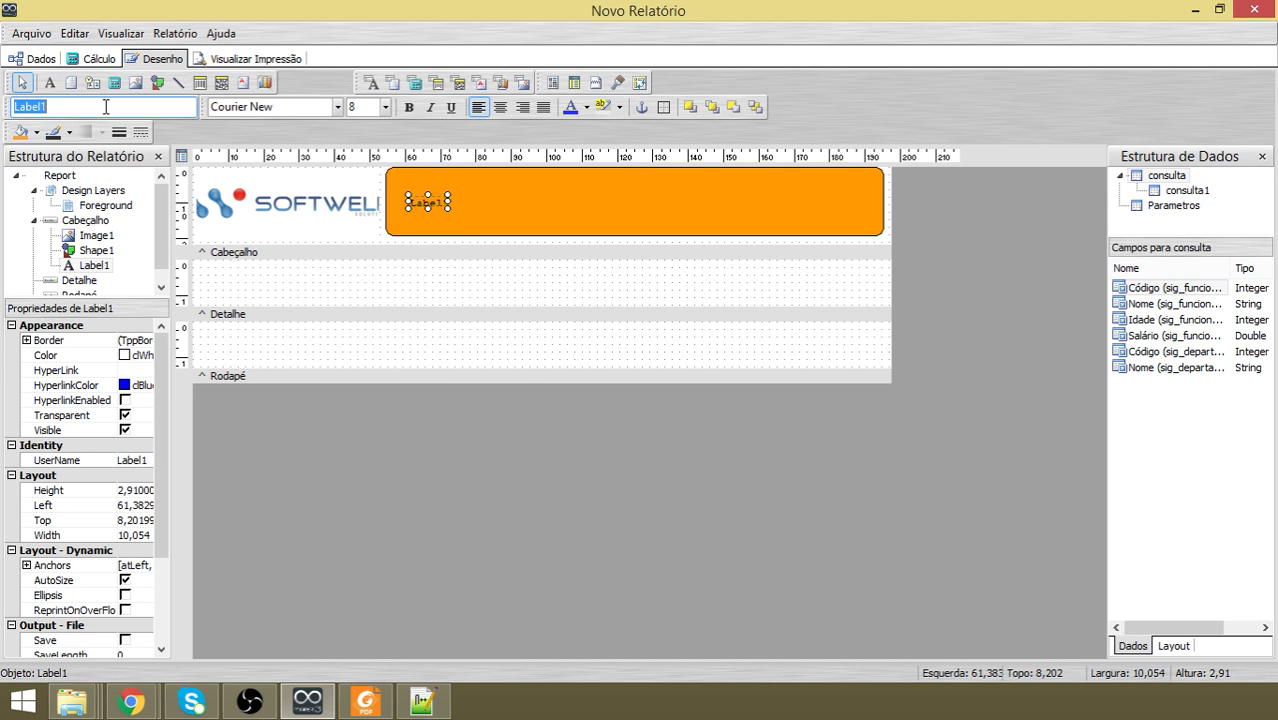
text(Funcion)
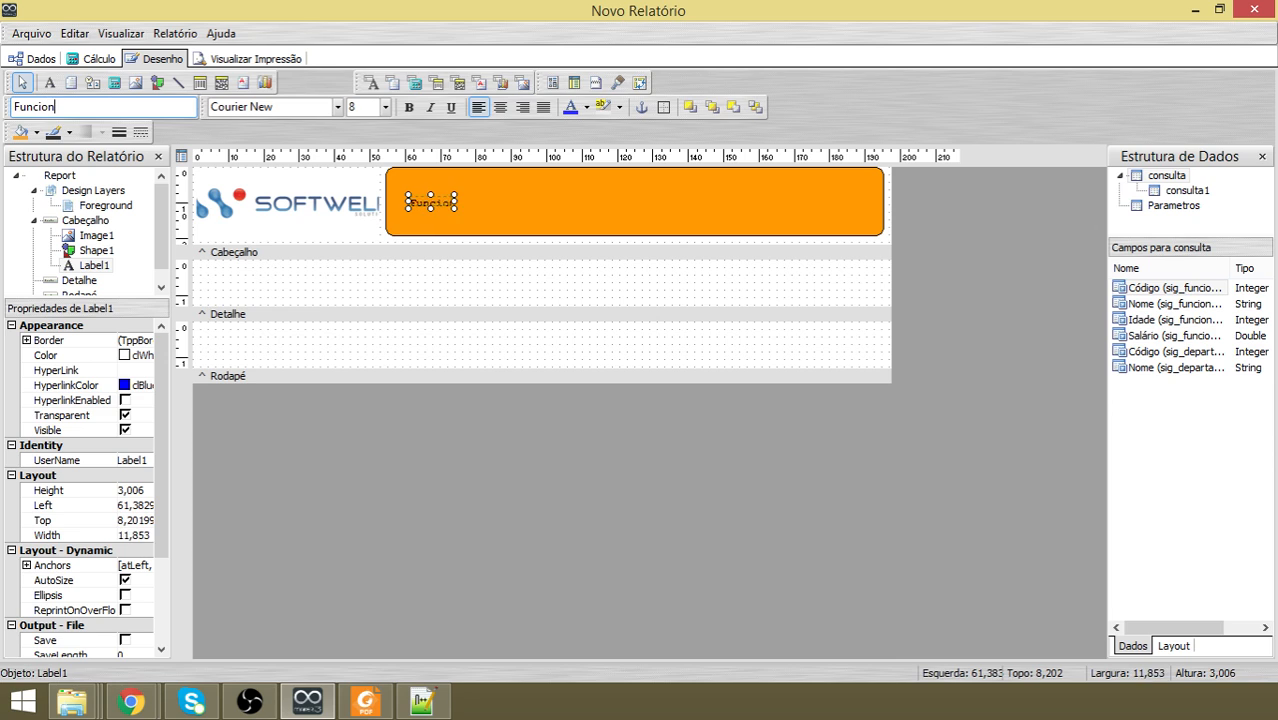
text(ários por)
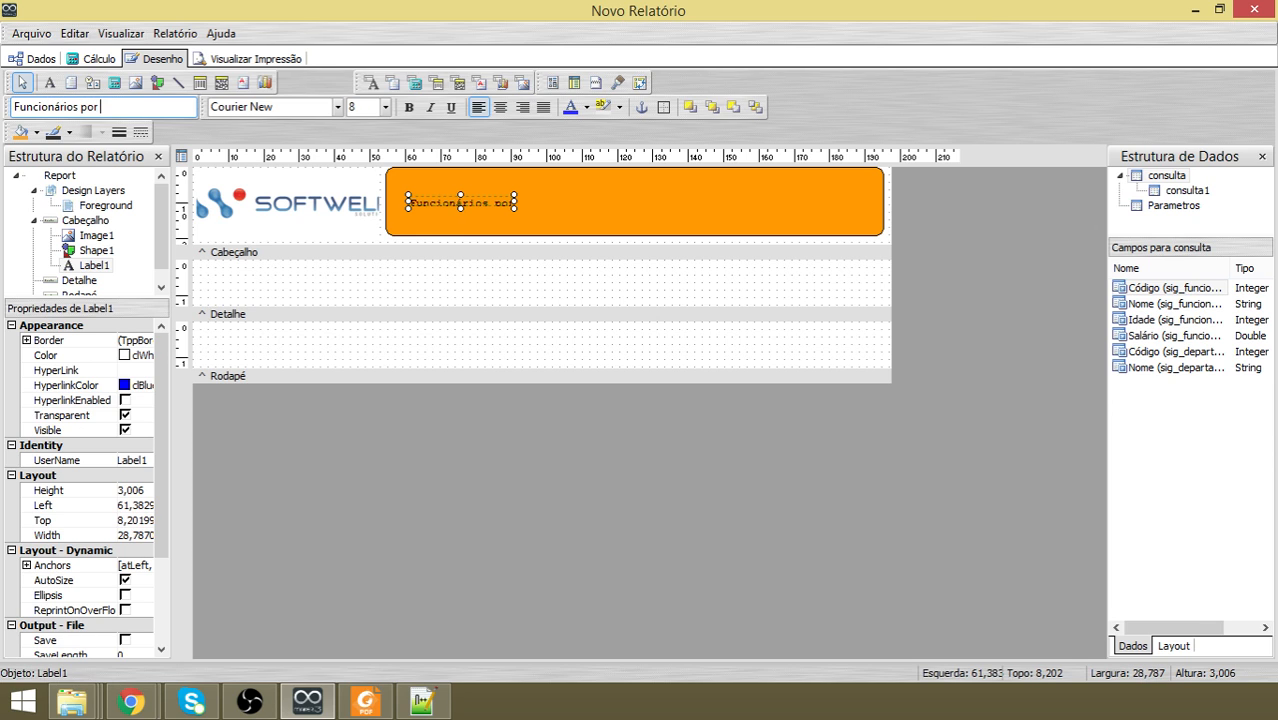
text( Depar)
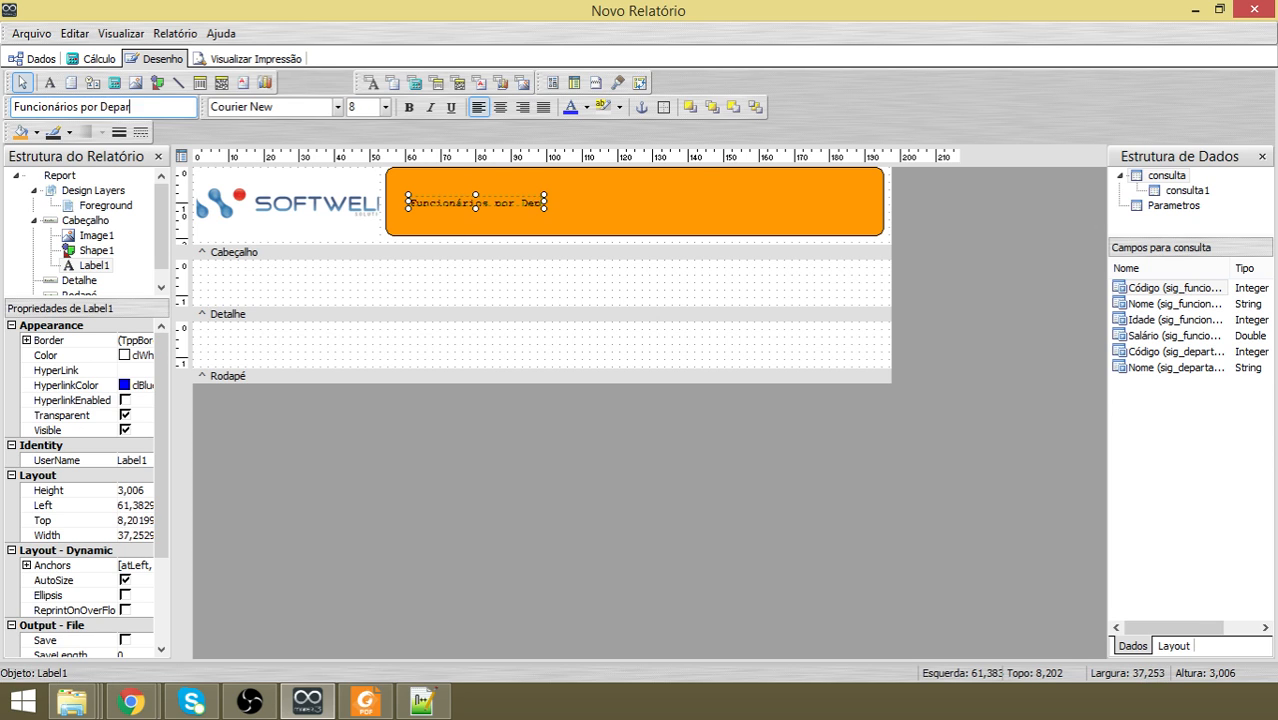
text(atamento)
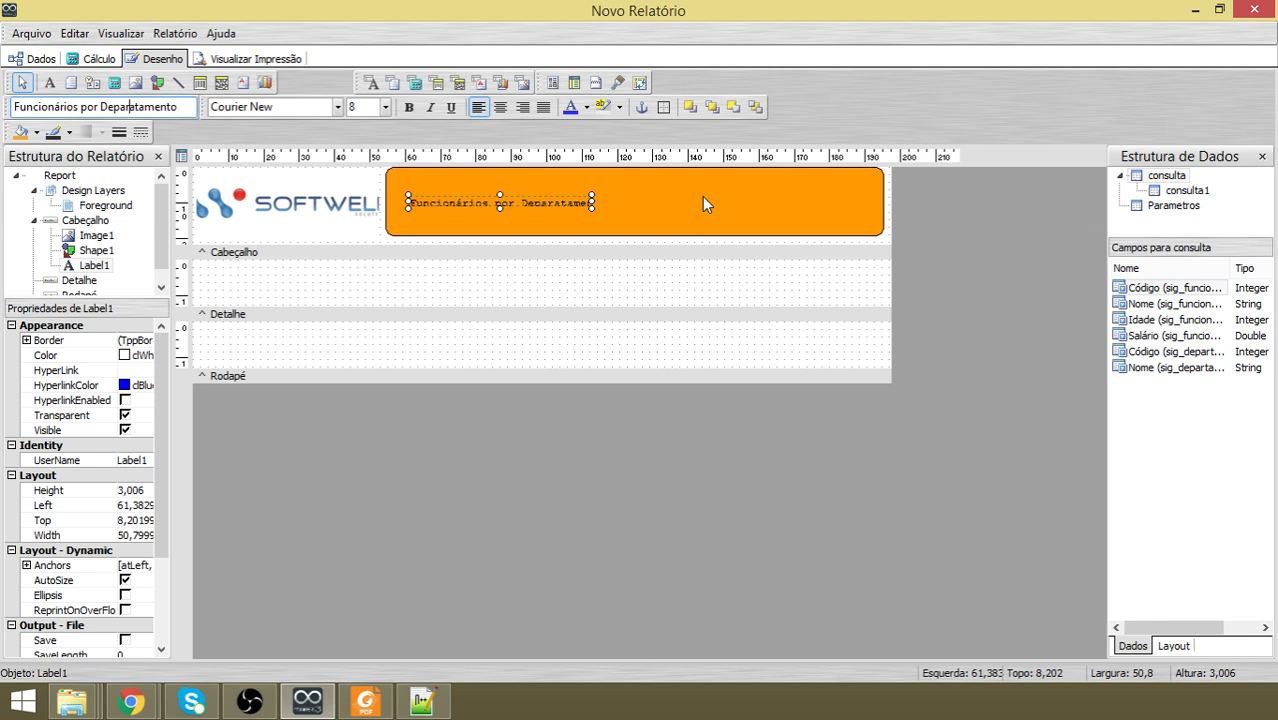
key(BackSpace)
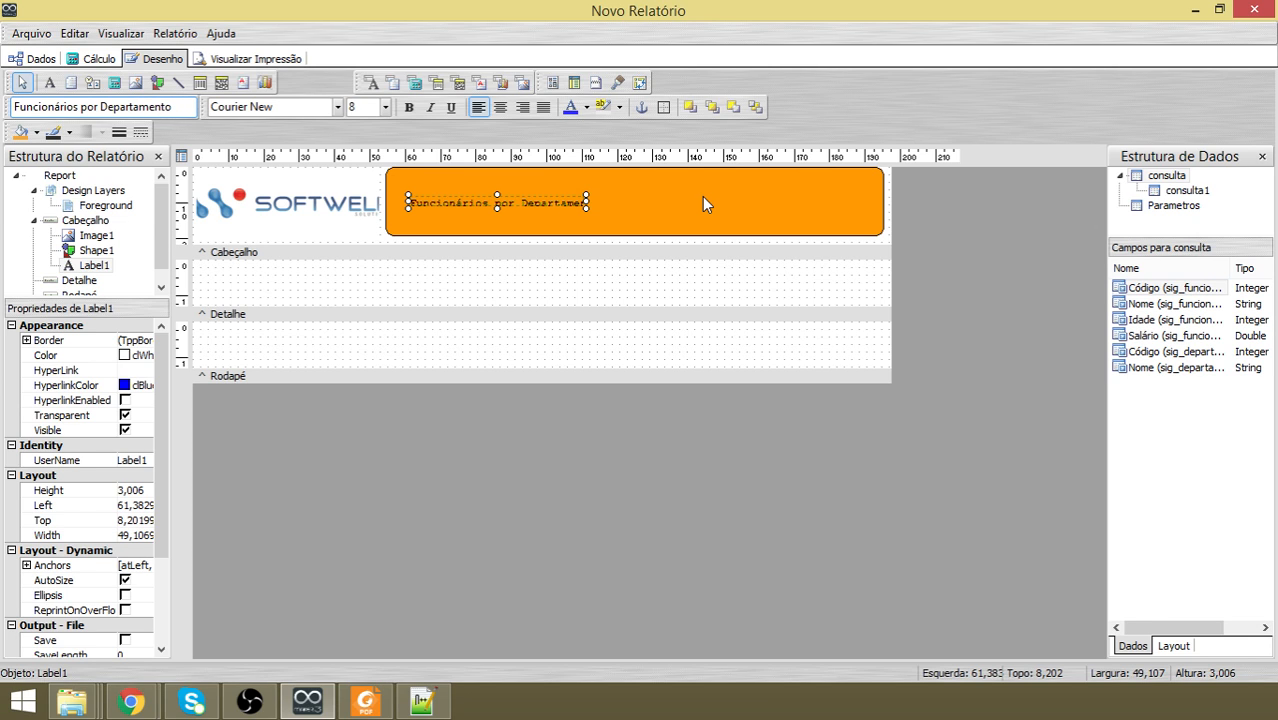
click(608, 216)
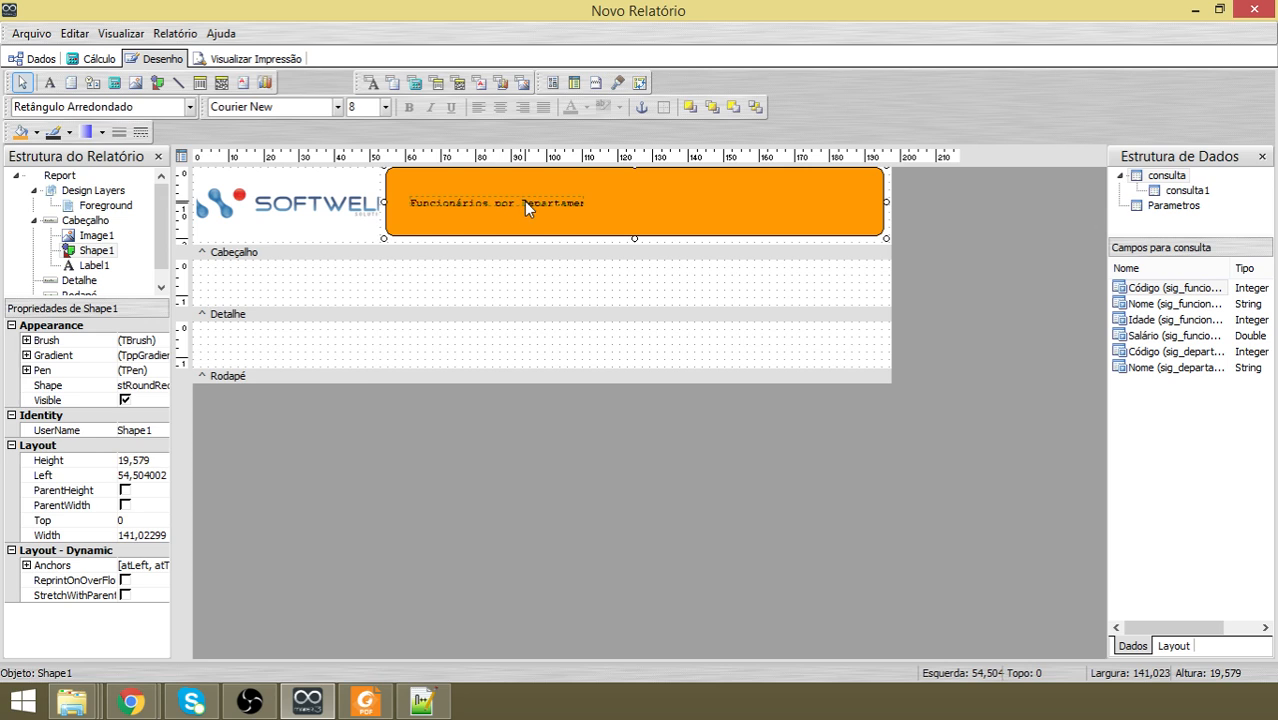
Set the title label's font size to 18 and stretch it across the orange rectangle's full width, about 141 mm.
click(528, 201)
click(385, 106)
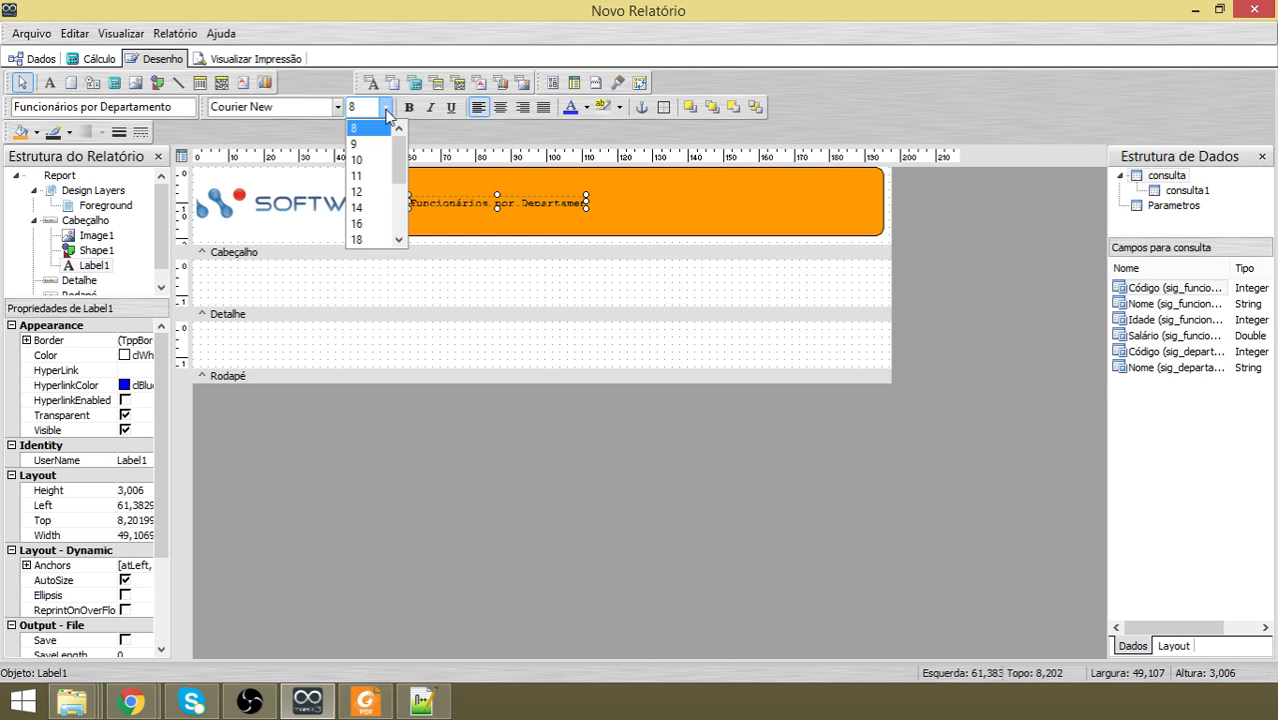
scroll(404, 190, down, 1)
click(368, 191)
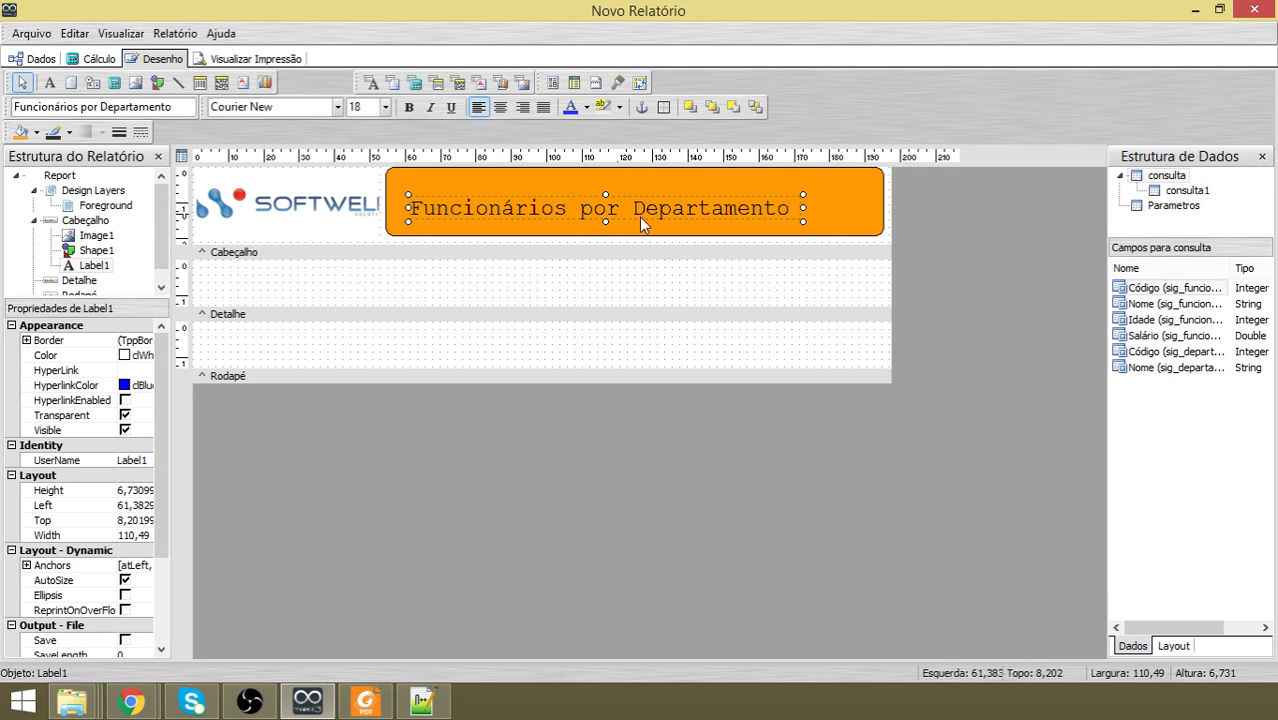
drag(803, 206, 885, 208)
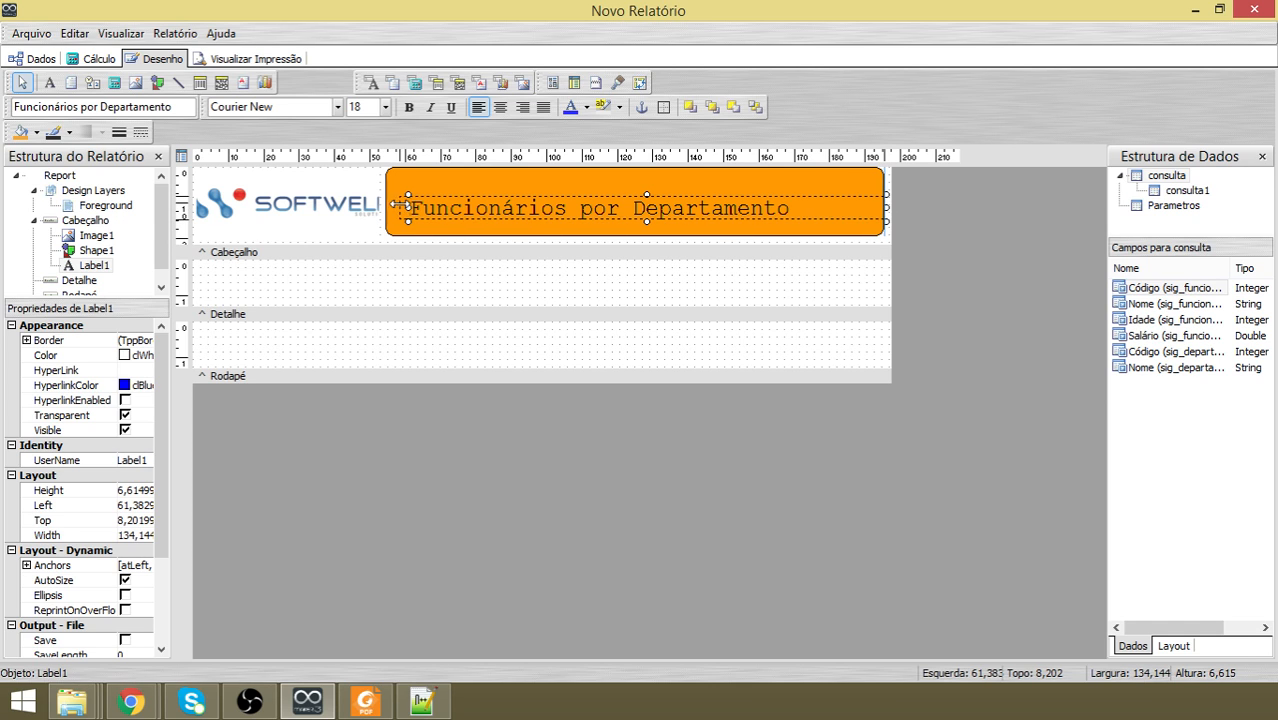
drag(389, 204, 385, 207)
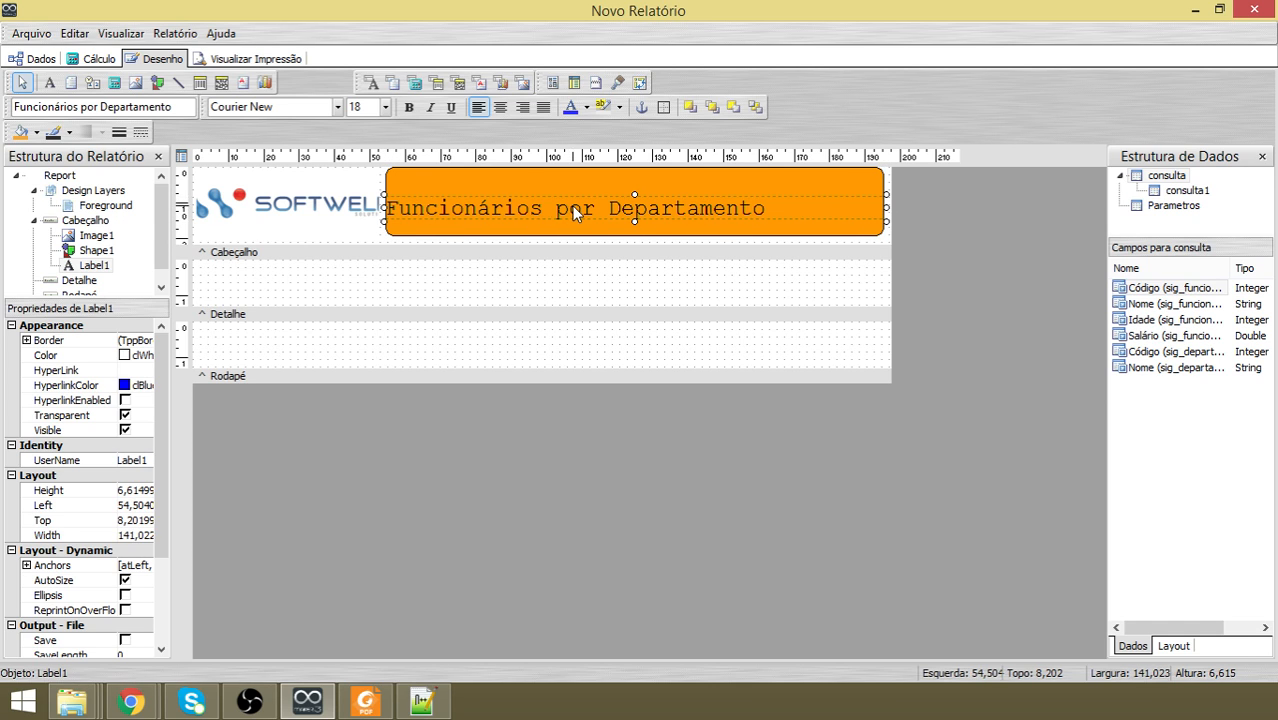
Centre the title label's text and nudge the label up to about 7.1 mm from the band's top.
click(502, 112)
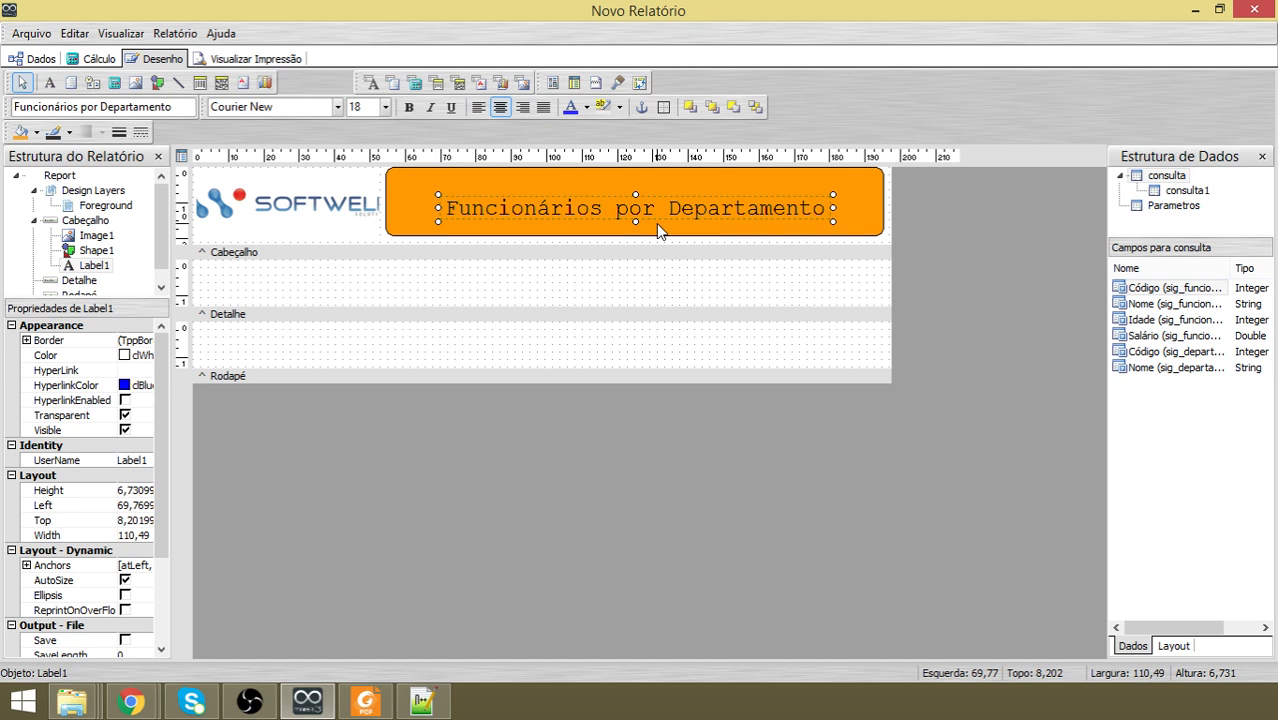
key(Up)
key(Up)
key(Up)
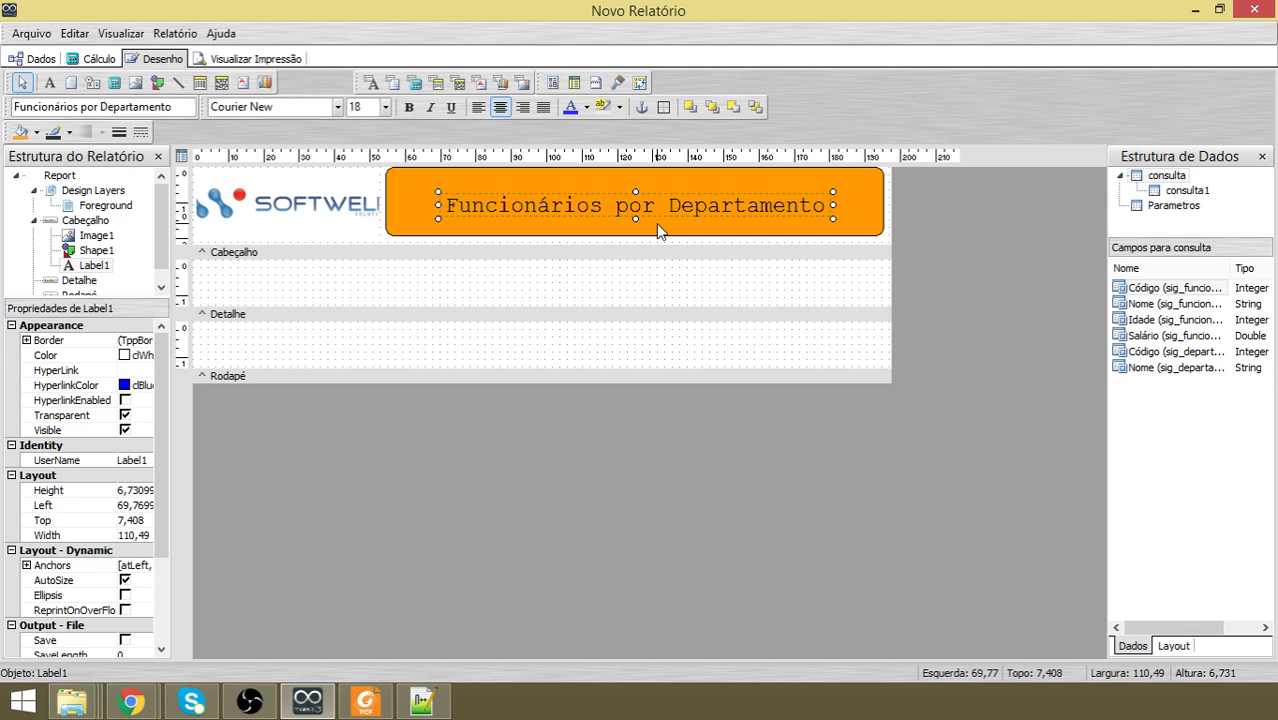
key(Up)
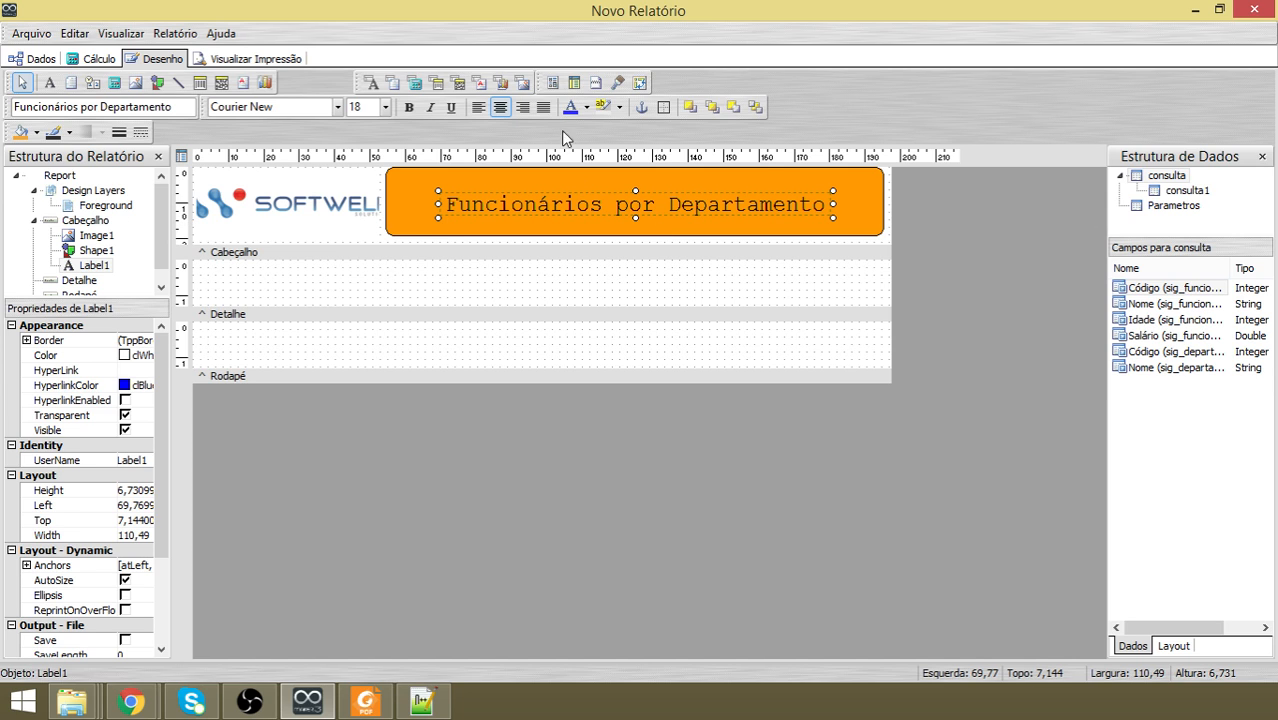
Widen the logo image to about 53 mm and check the header in the print preview at 100%.
click(623, 284)
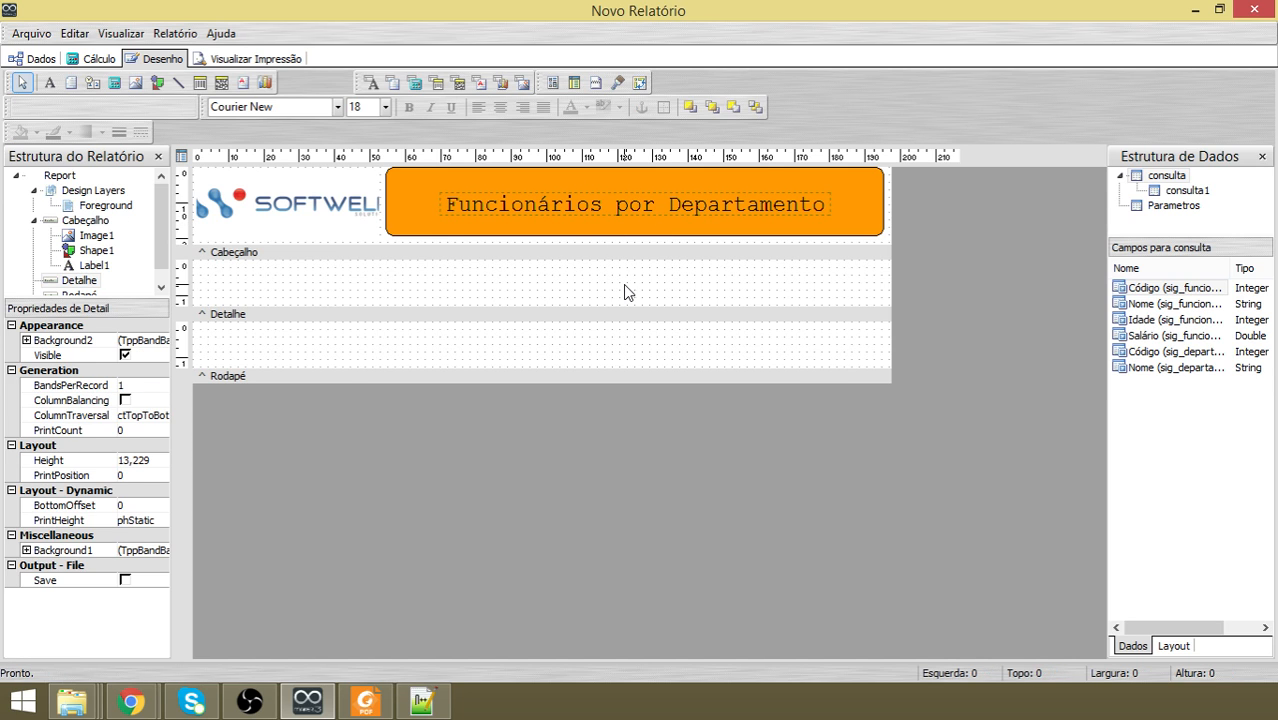
click(360, 209)
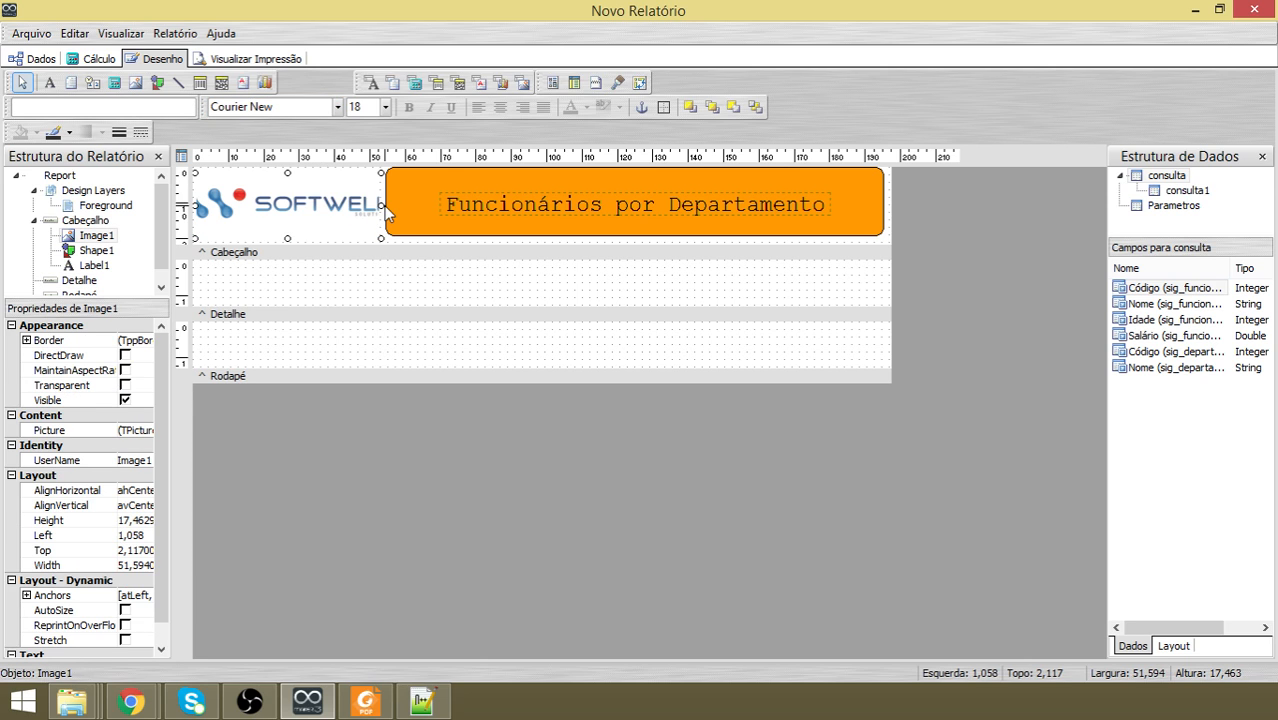
drag(381, 205, 388, 205)
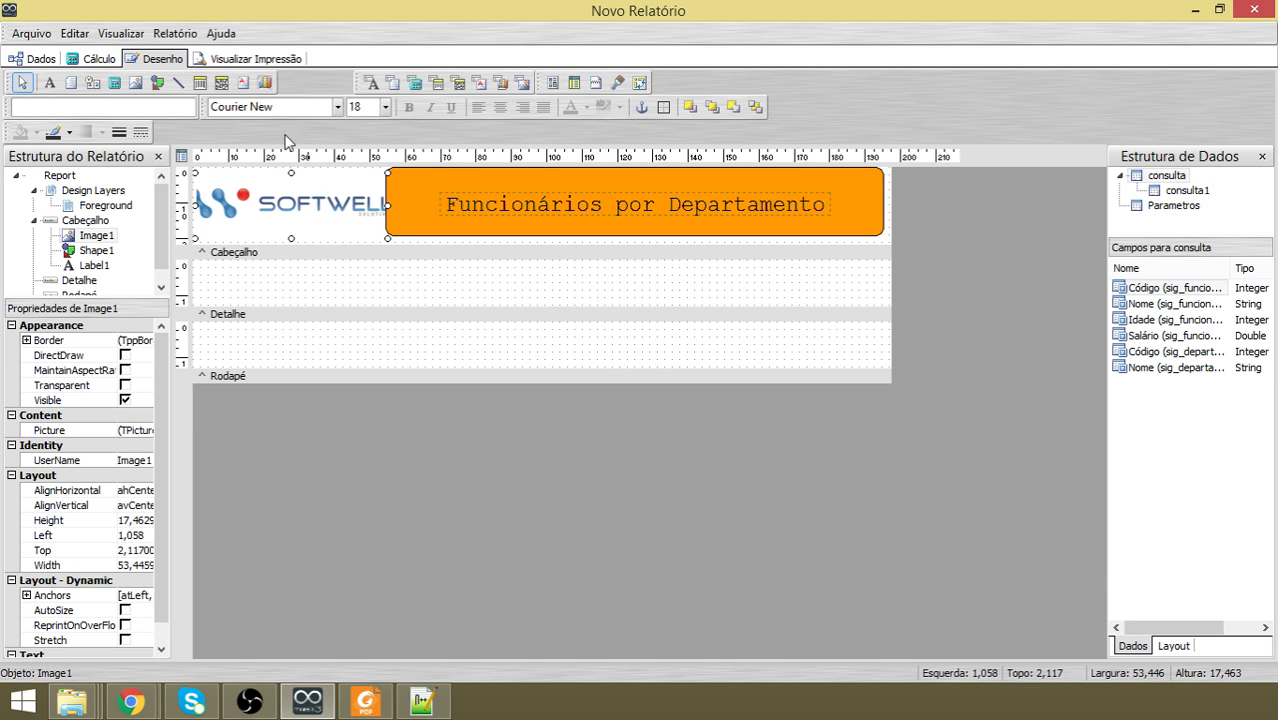
click(238, 62)
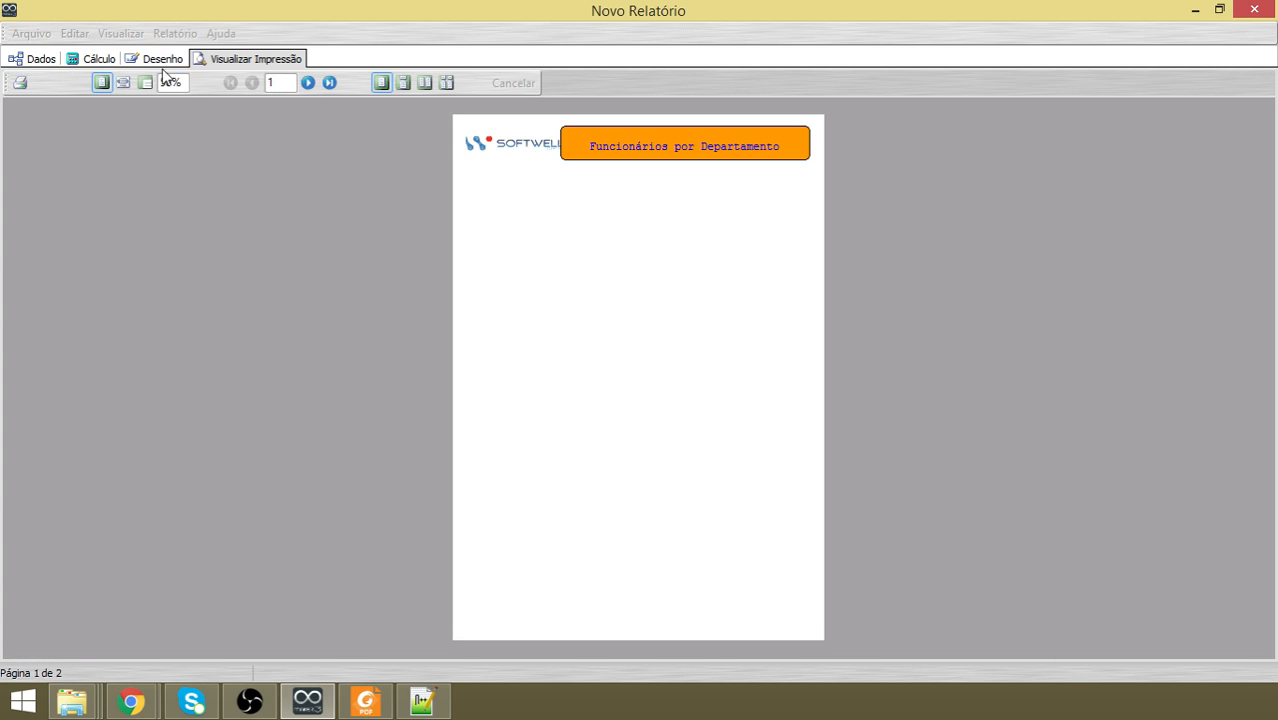
double_click(176, 88)
text(100)
key(Return)
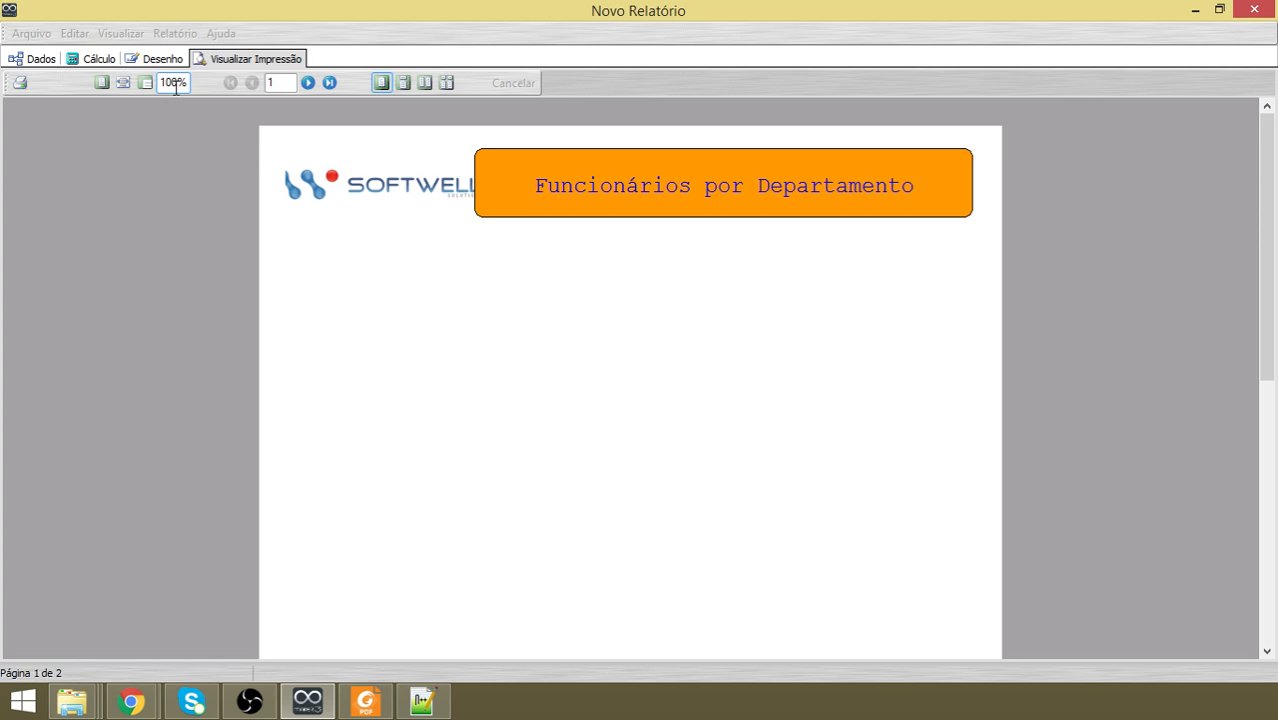
click(166, 59)
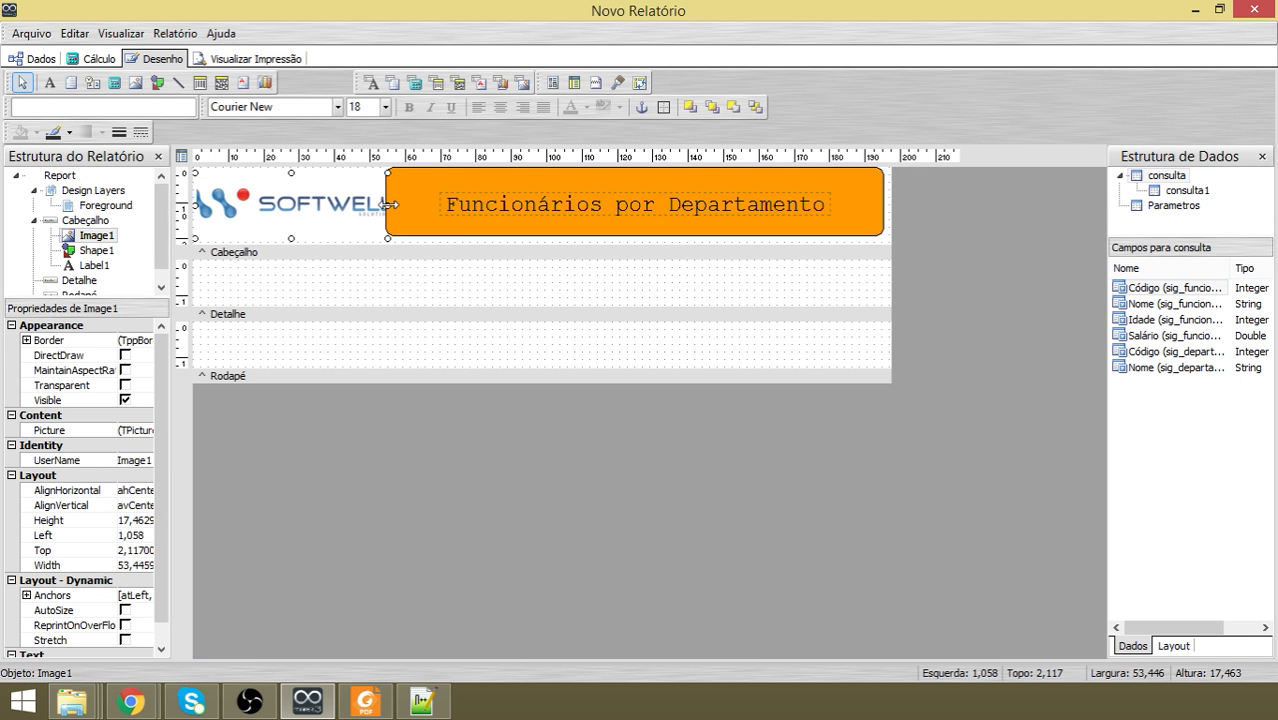
Widen the logo further, narrow the orange rectangle to about 134 mm from its logo side, and preview the header.
drag(388, 204, 400, 204)
click(464, 207)
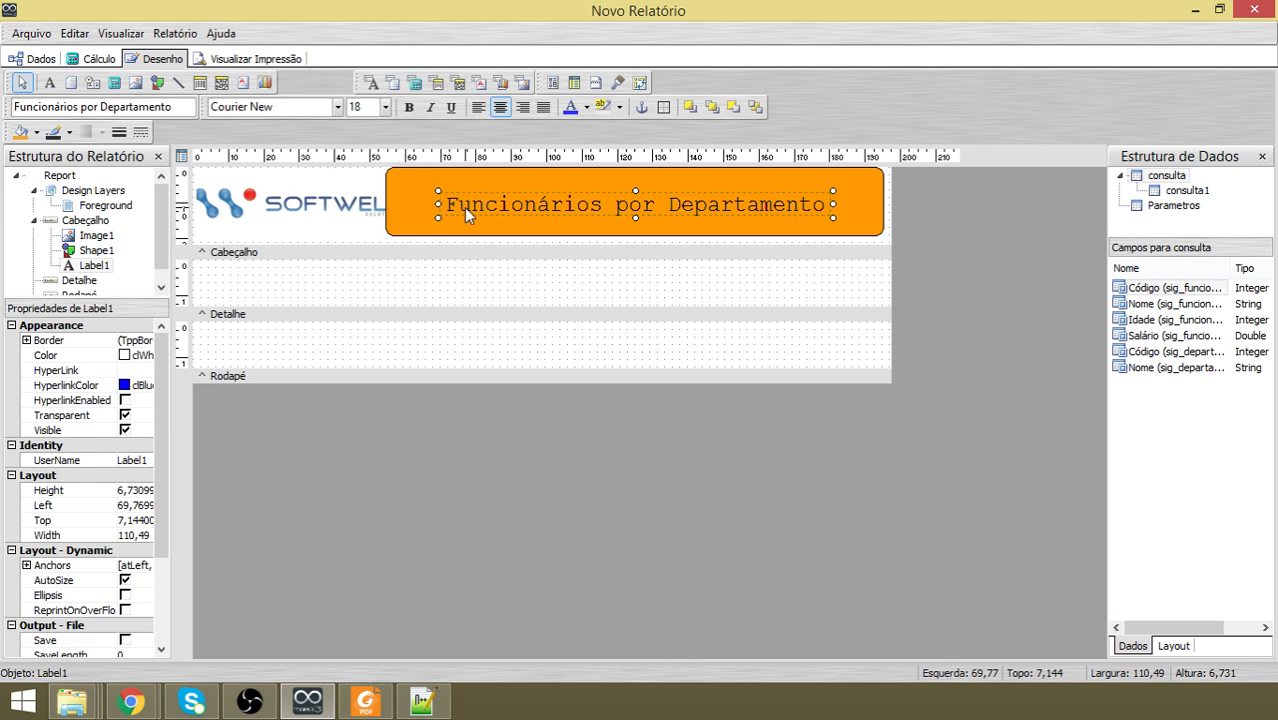
click(411, 214)
drag(396, 200, 412, 205)
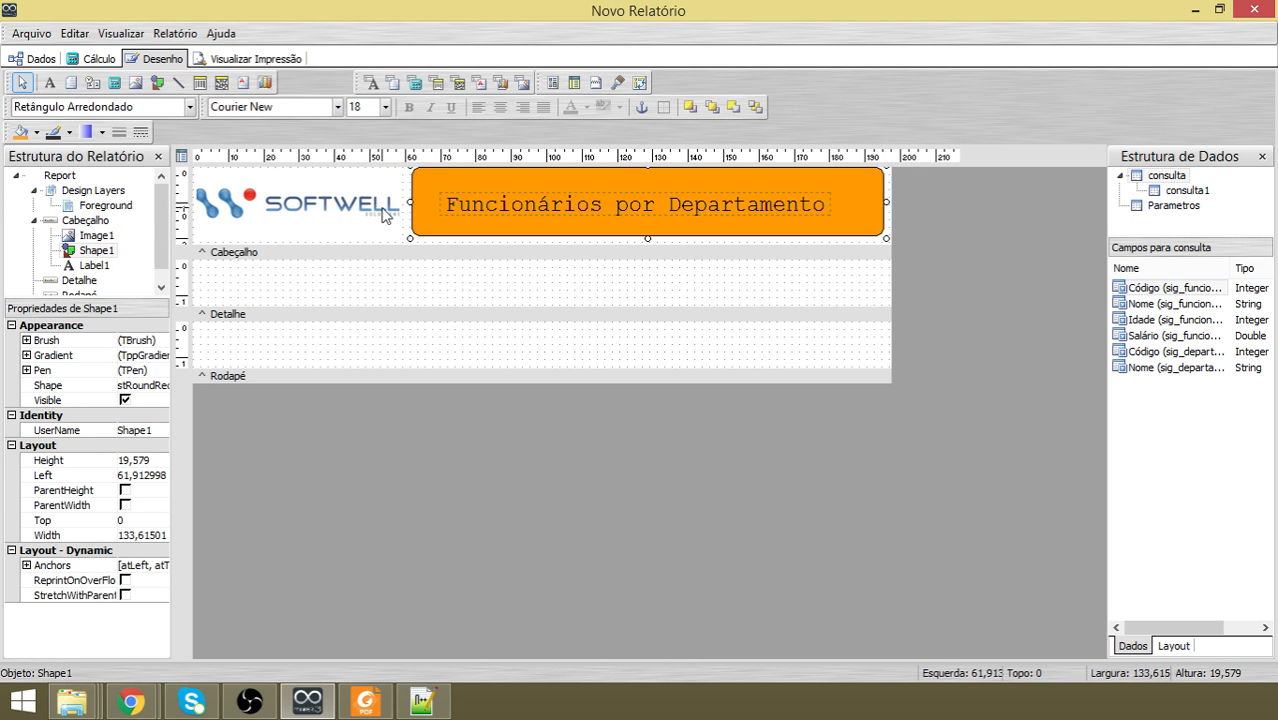
click(271, 59)
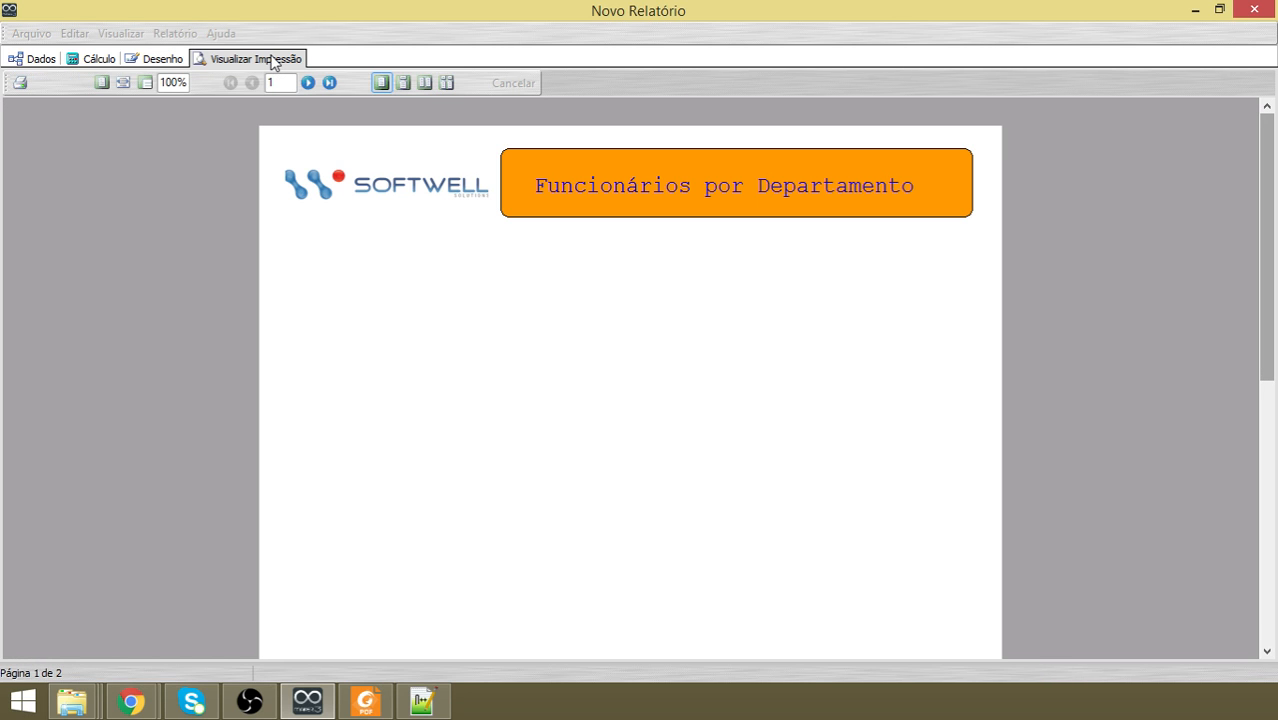
click(171, 60)
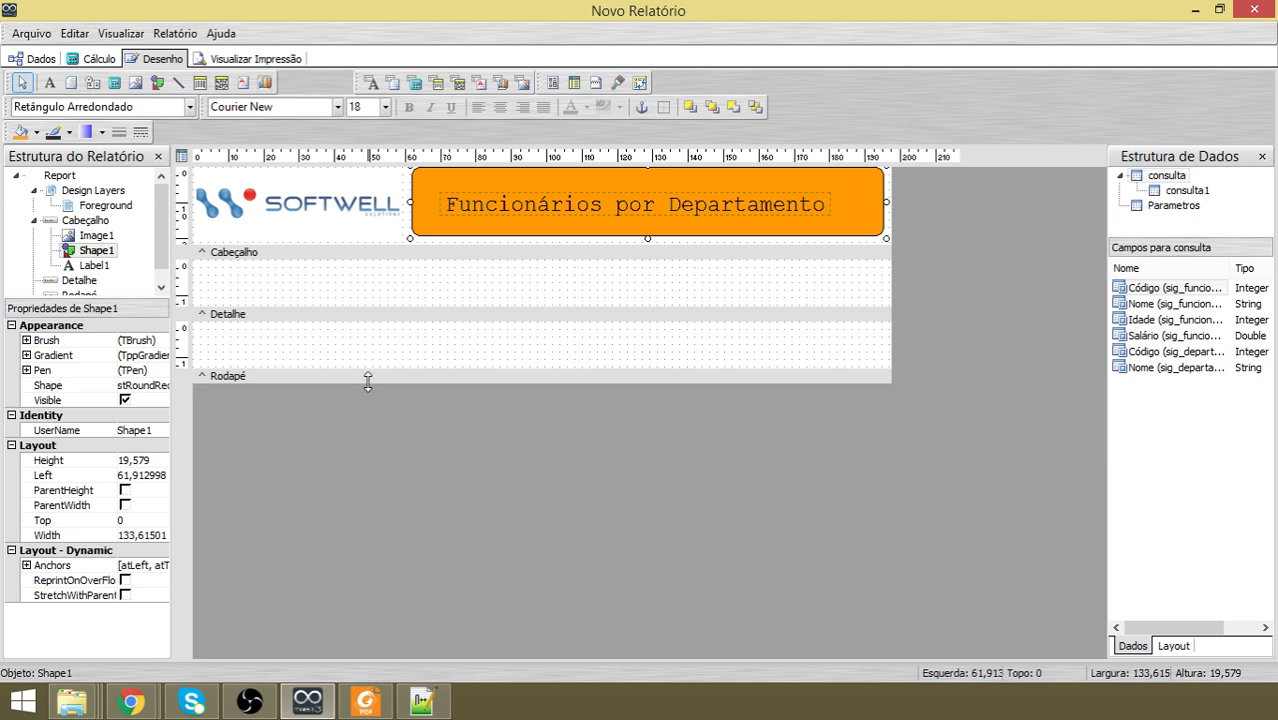
Enlarge the Rodapé band to about 34 mm and the Detalhe band to about 32 mm, consulting the sample report PDF.
drag(365, 377, 360, 452)
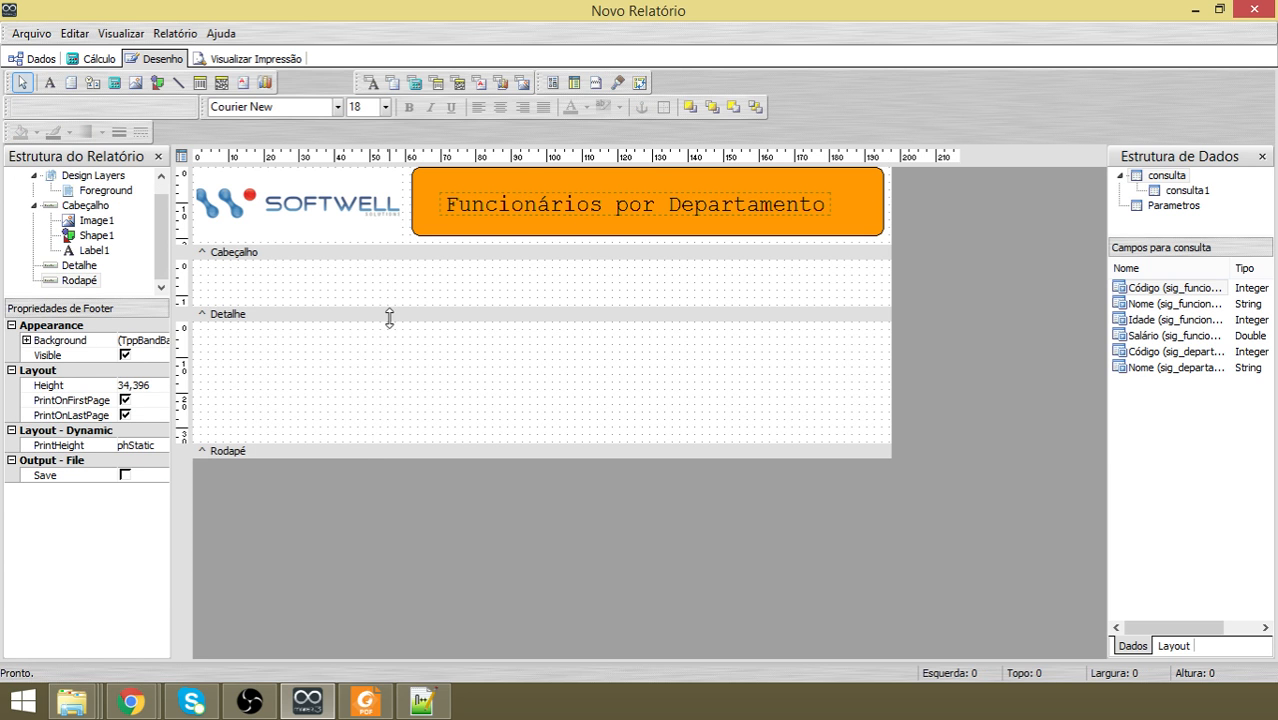
drag(391, 315, 391, 379)
click(365, 702)
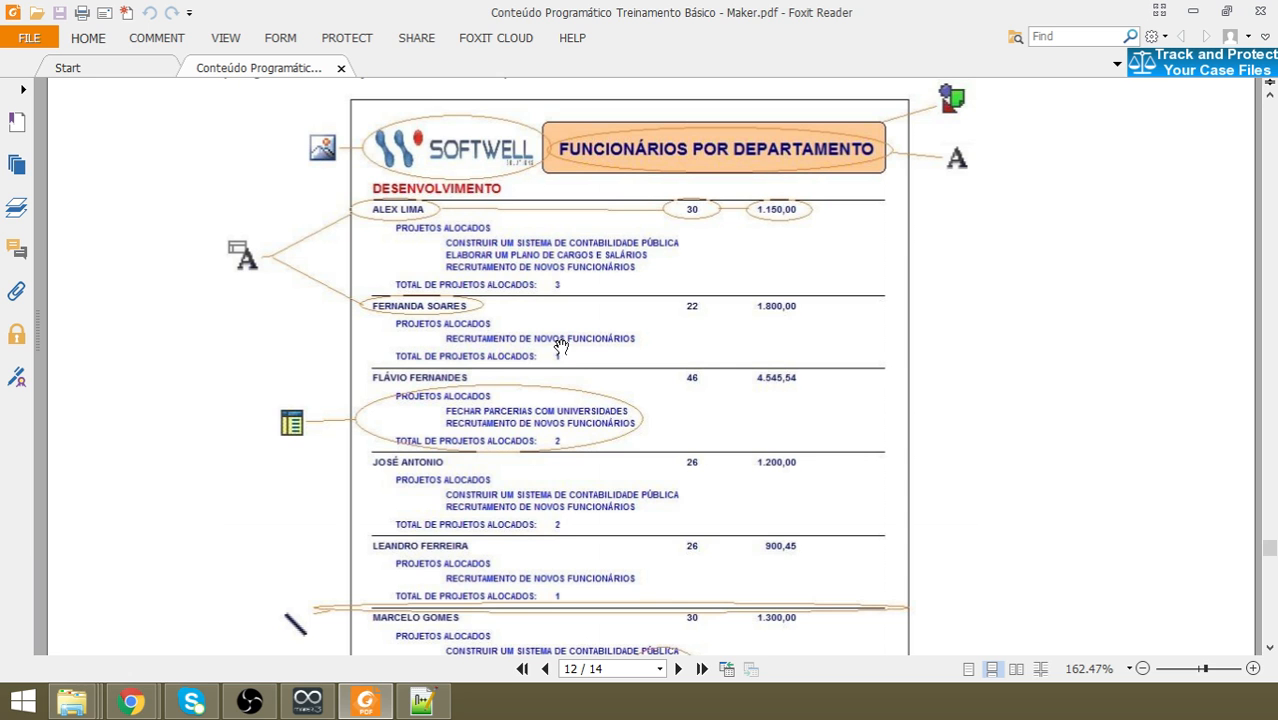
click(369, 702)
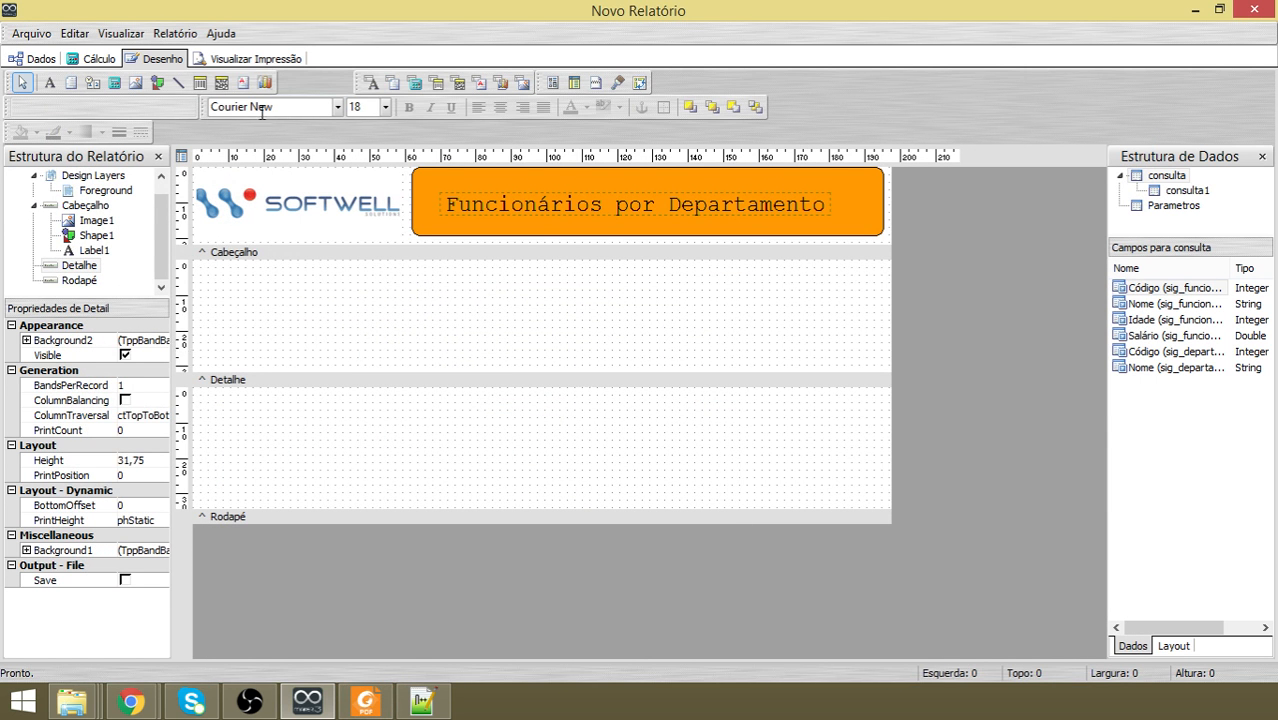
Add a report group on consulta.Código (sig_departamento.dep_cod) with Iniciar nova página enabled.
click(175, 33)
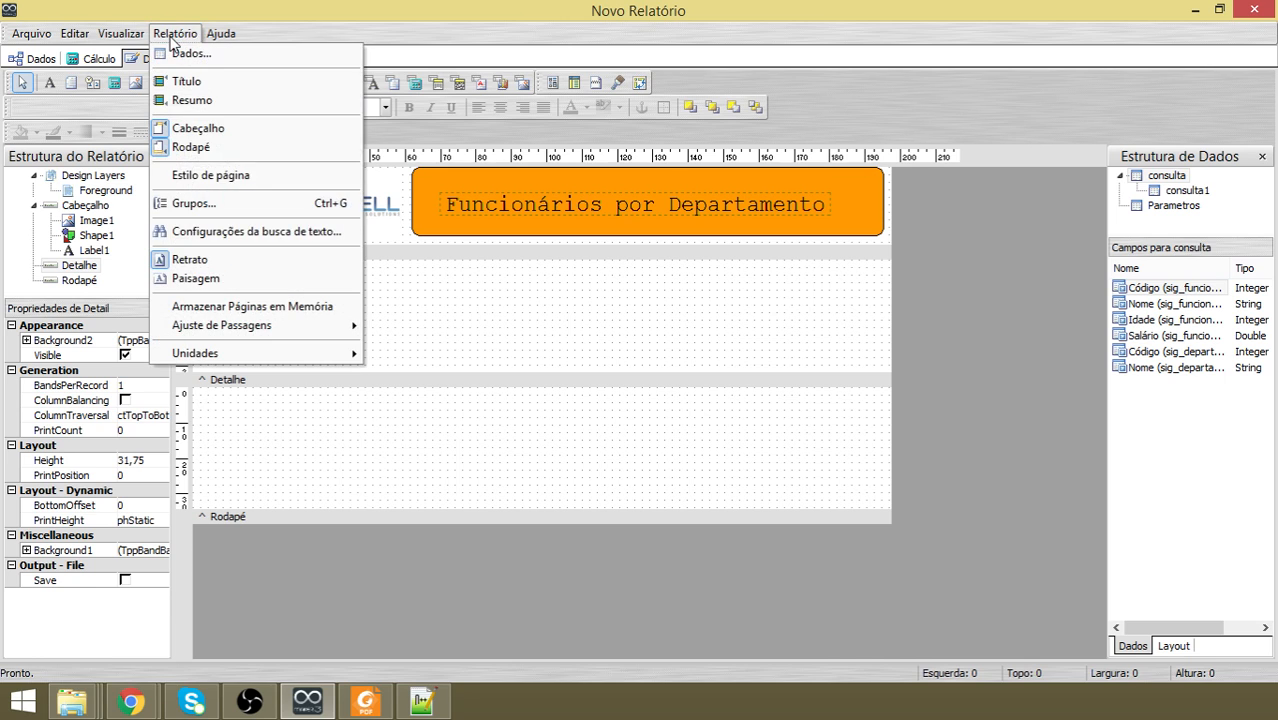
click(194, 203)
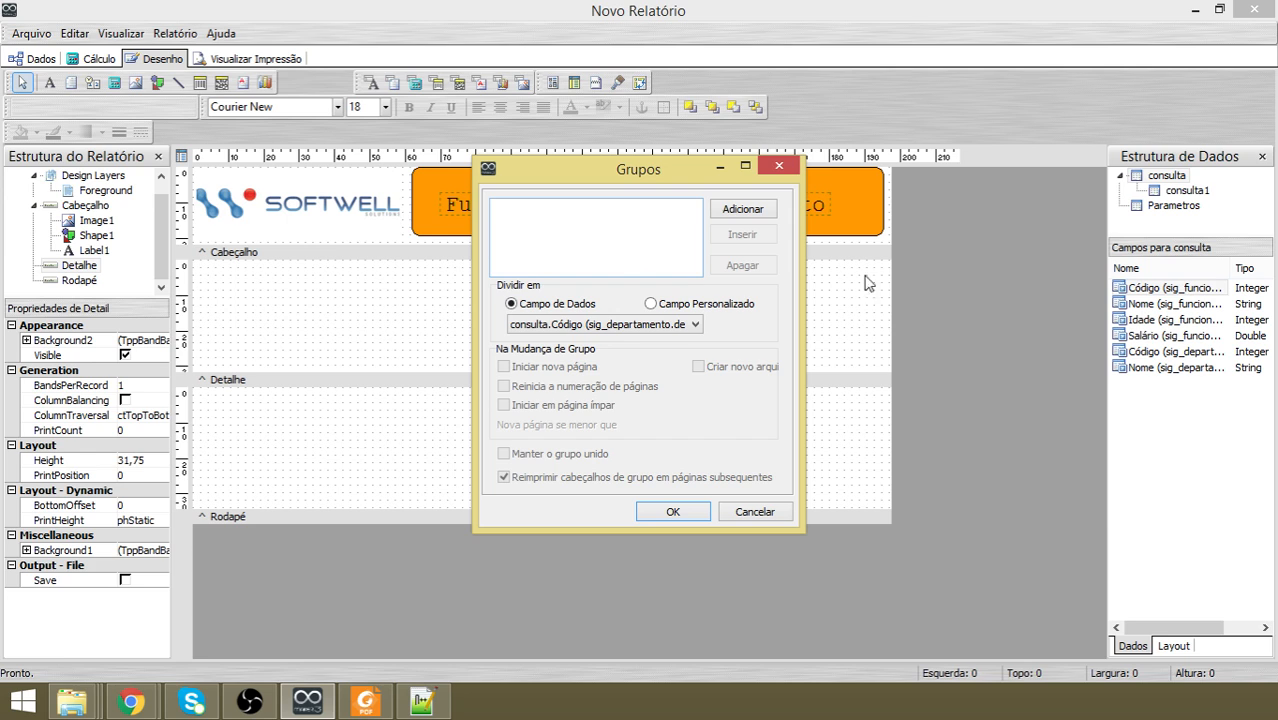
click(744, 210)
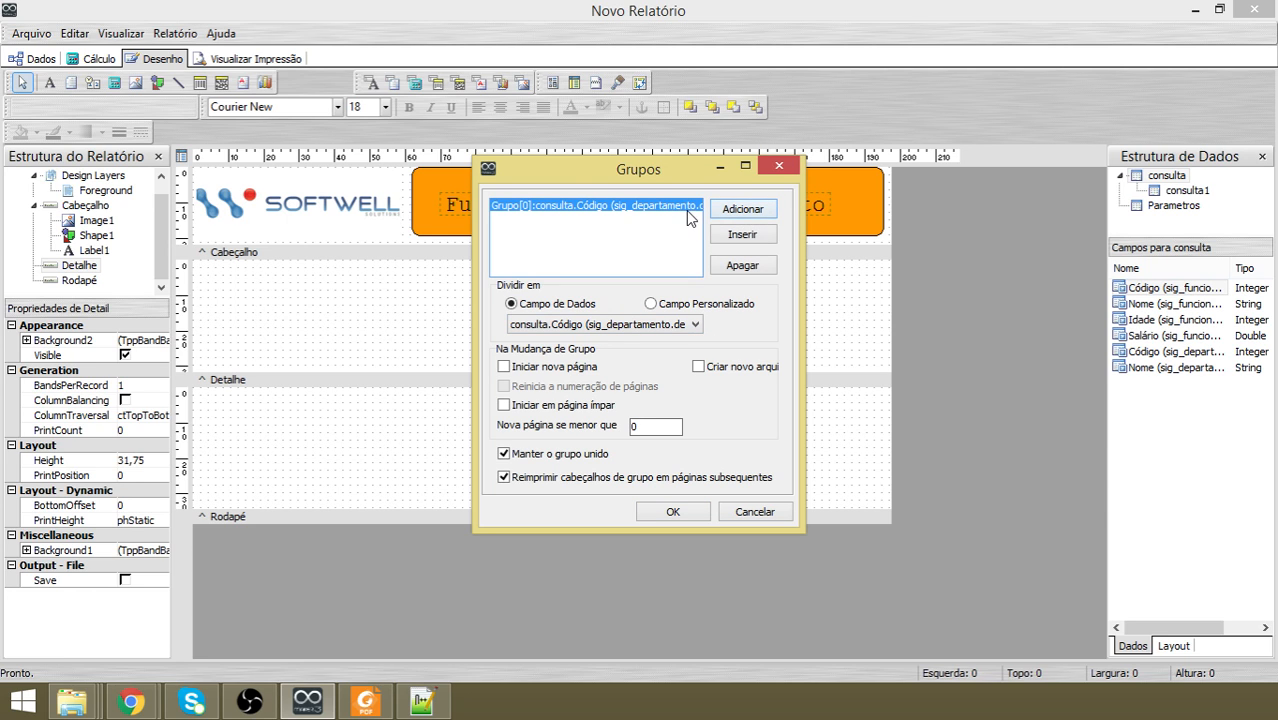
click(507, 368)
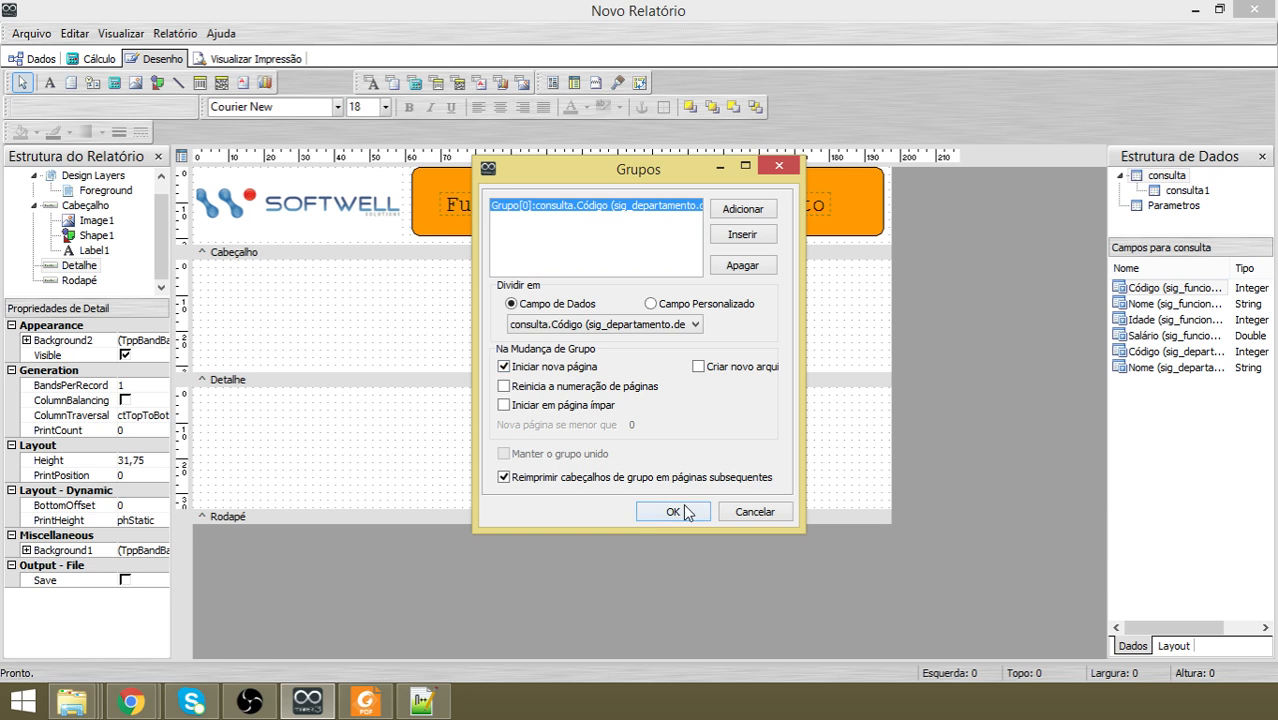
click(674, 513)
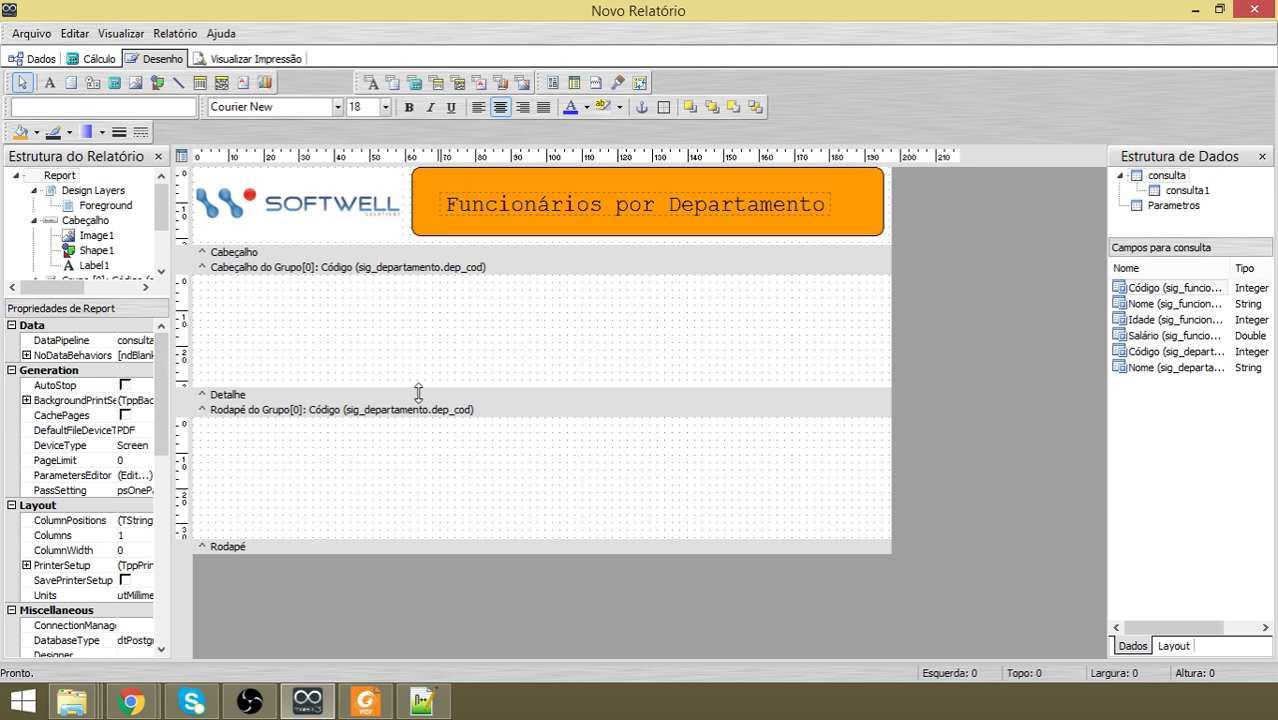
Resize the group header band to about 17 mm and the Detalhe band to about 25 mm, and open up the group footer band.
click(533, 410)
drag(517, 268, 510, 306)
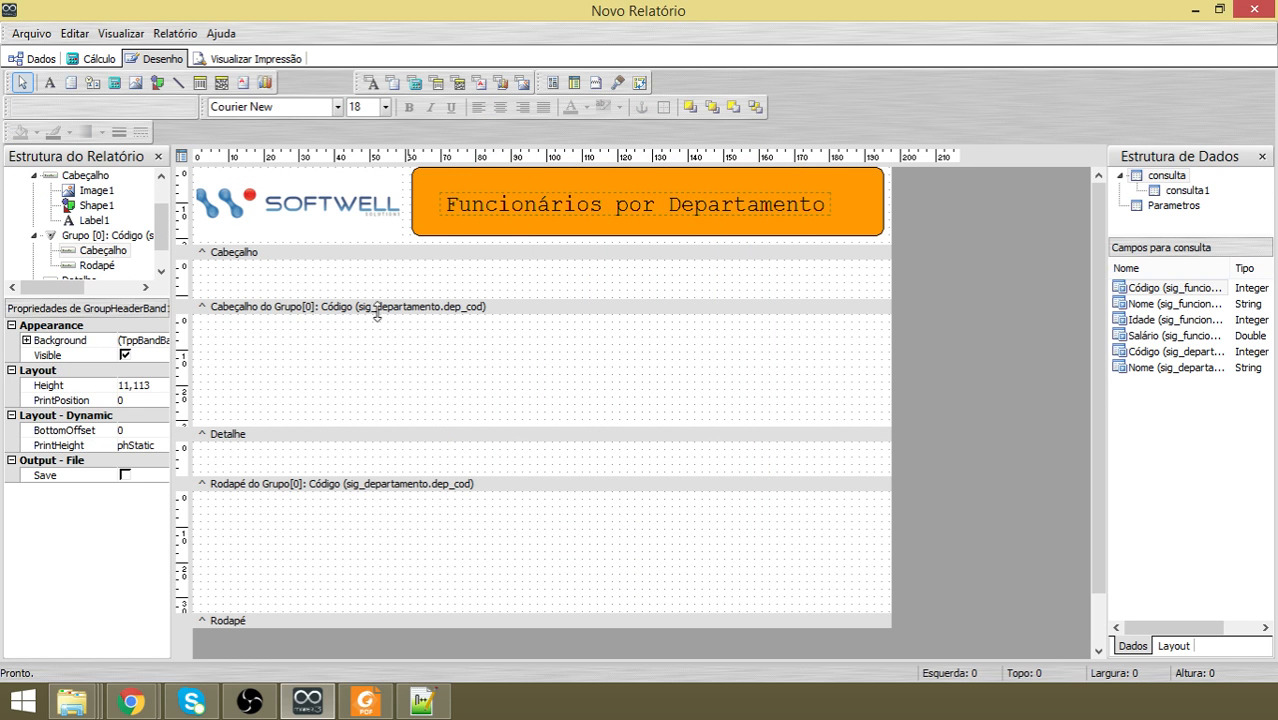
drag(335, 427, 348, 407)
drag(288, 458, 289, 482)
drag(291, 306, 288, 320)
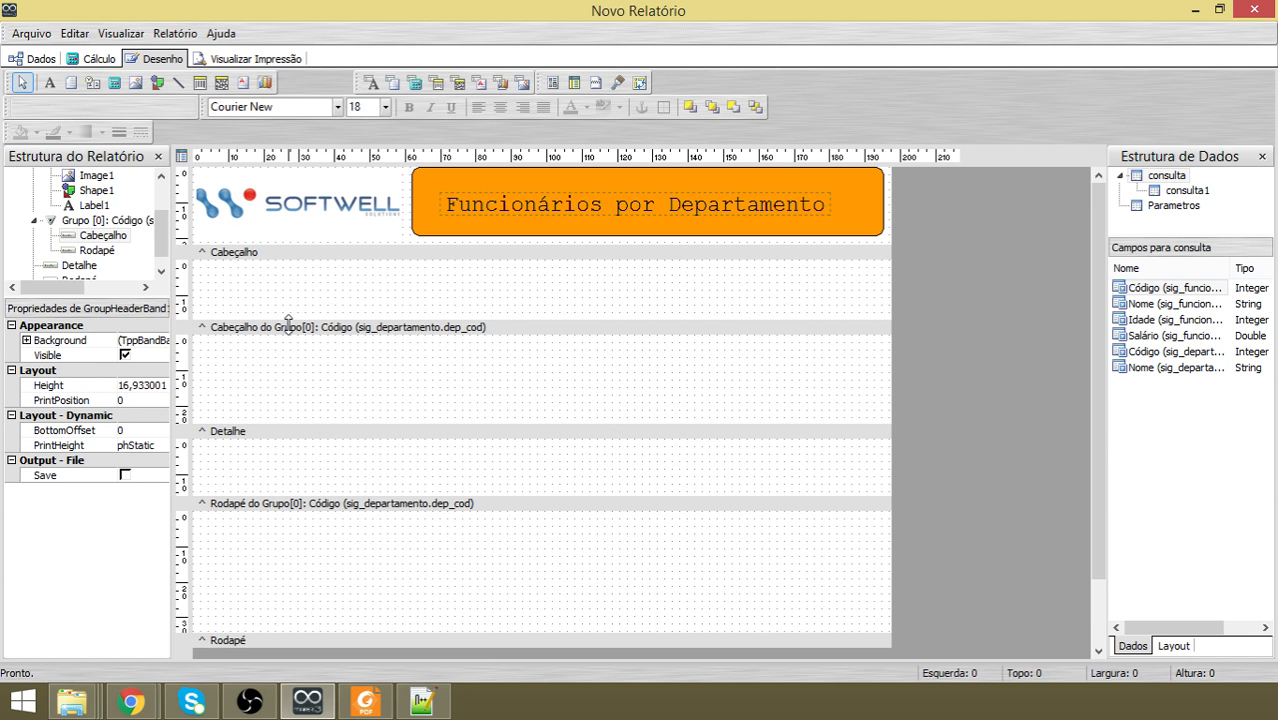
Place a DBText field in the group header band, about 1 mm from the left edge and 2.6 mm from the band's top.
click(371, 83)
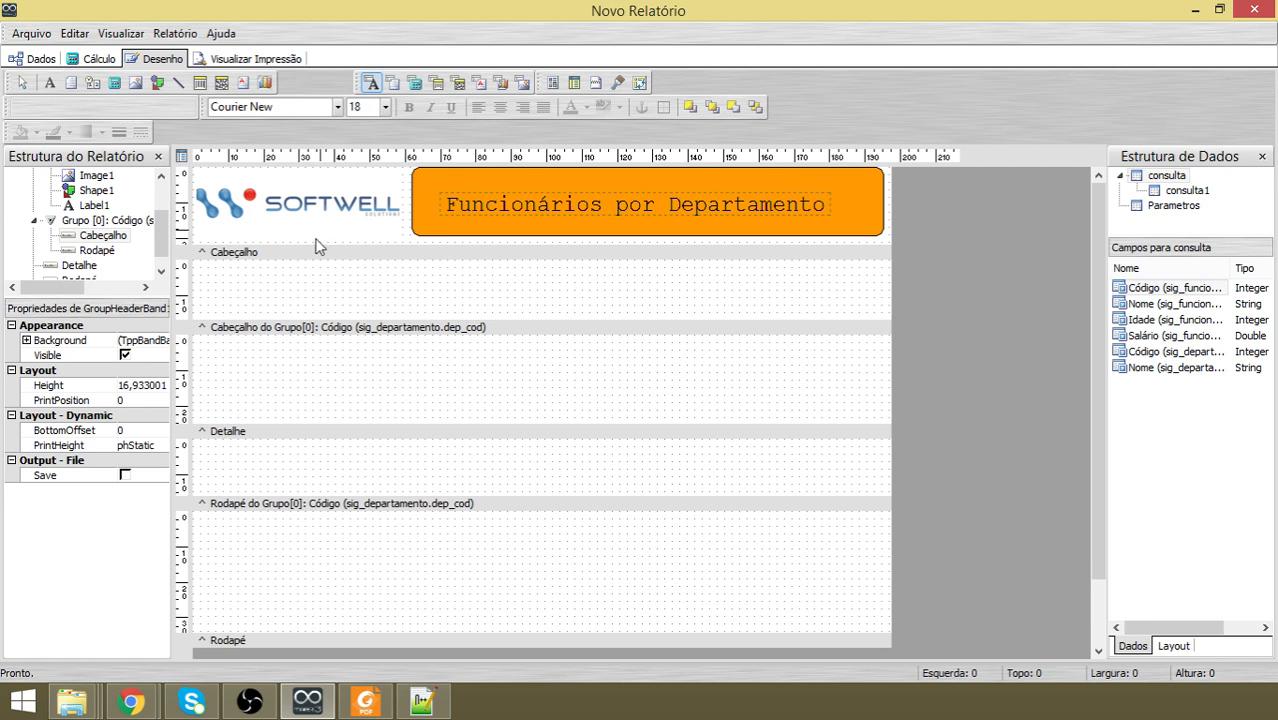
click(214, 292)
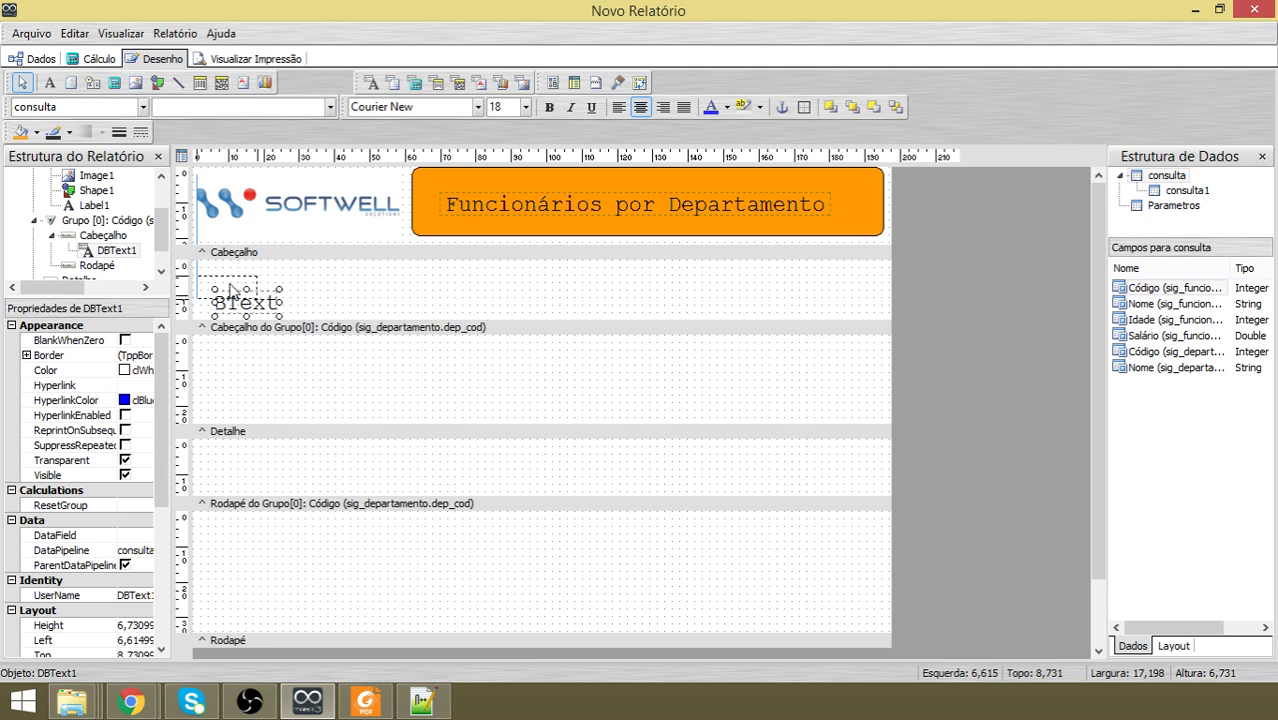
drag(250, 312, 232, 291)
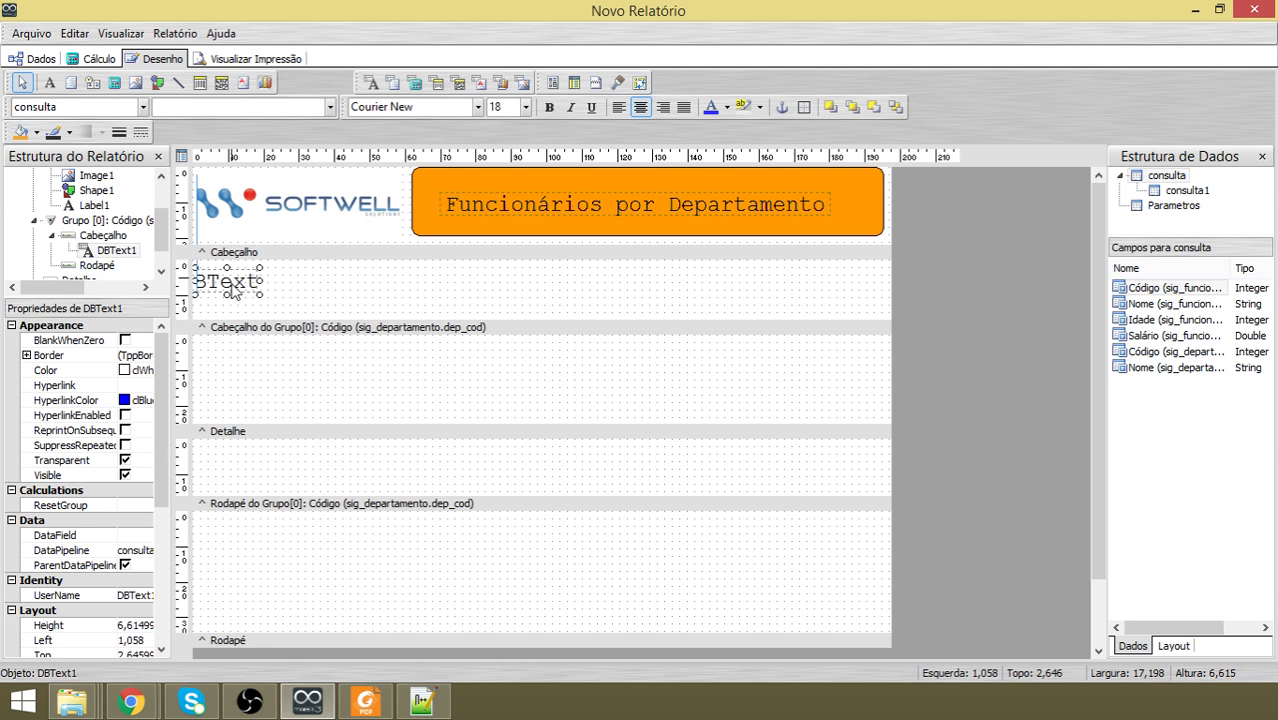
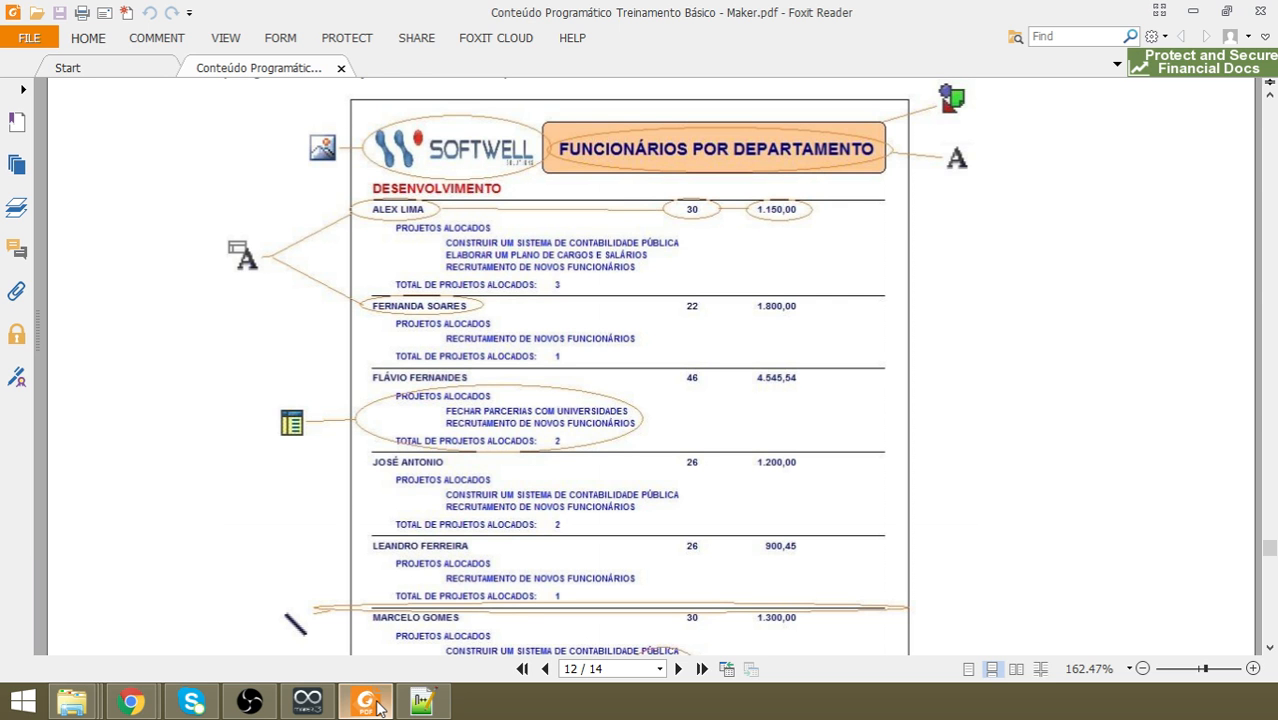
Return to the report designer and add a DBText bound to Nome (sig_funcionario.fun_nome) just below the line in the Detalhe band.
click(366, 703)
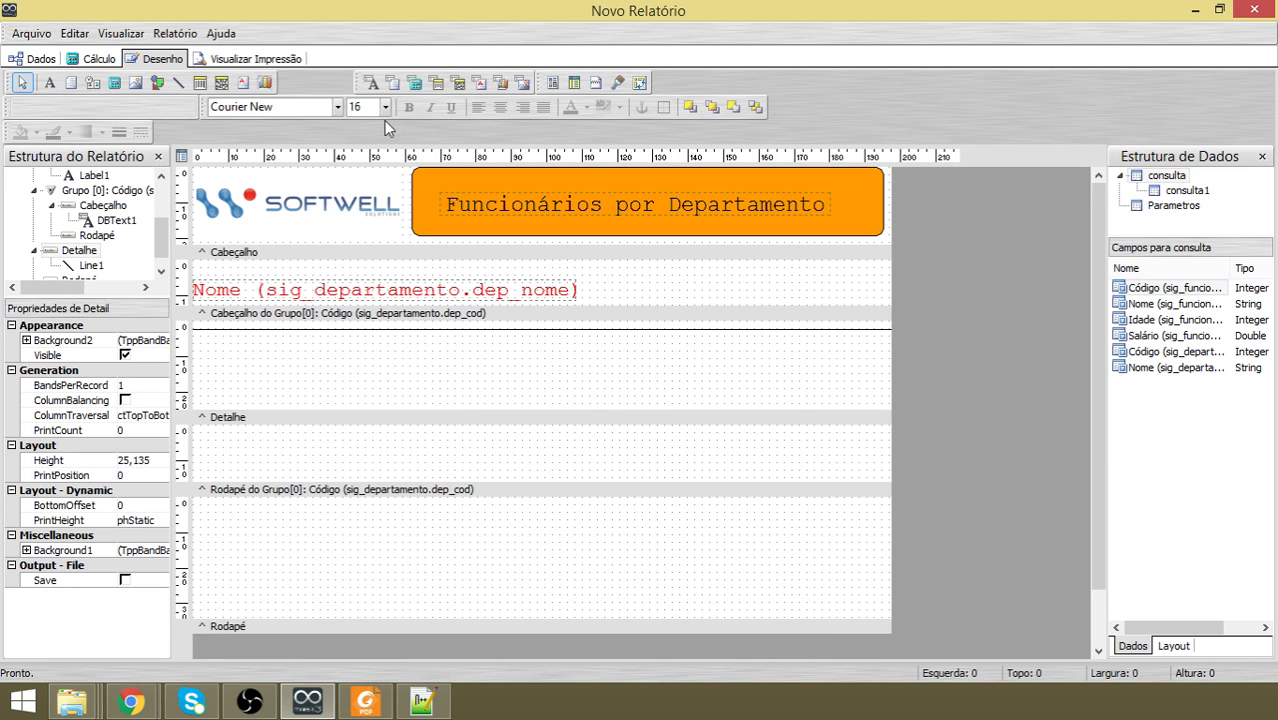
click(375, 86)
click(278, 364)
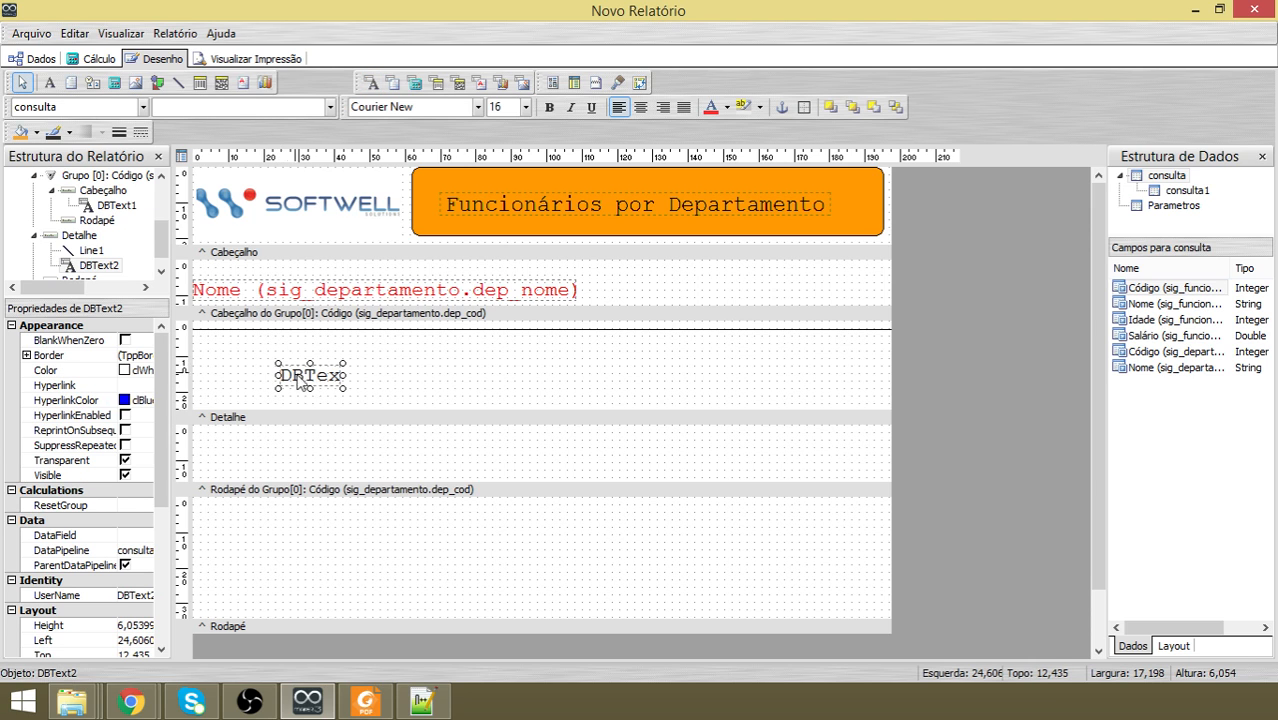
drag(295, 374, 217, 344)
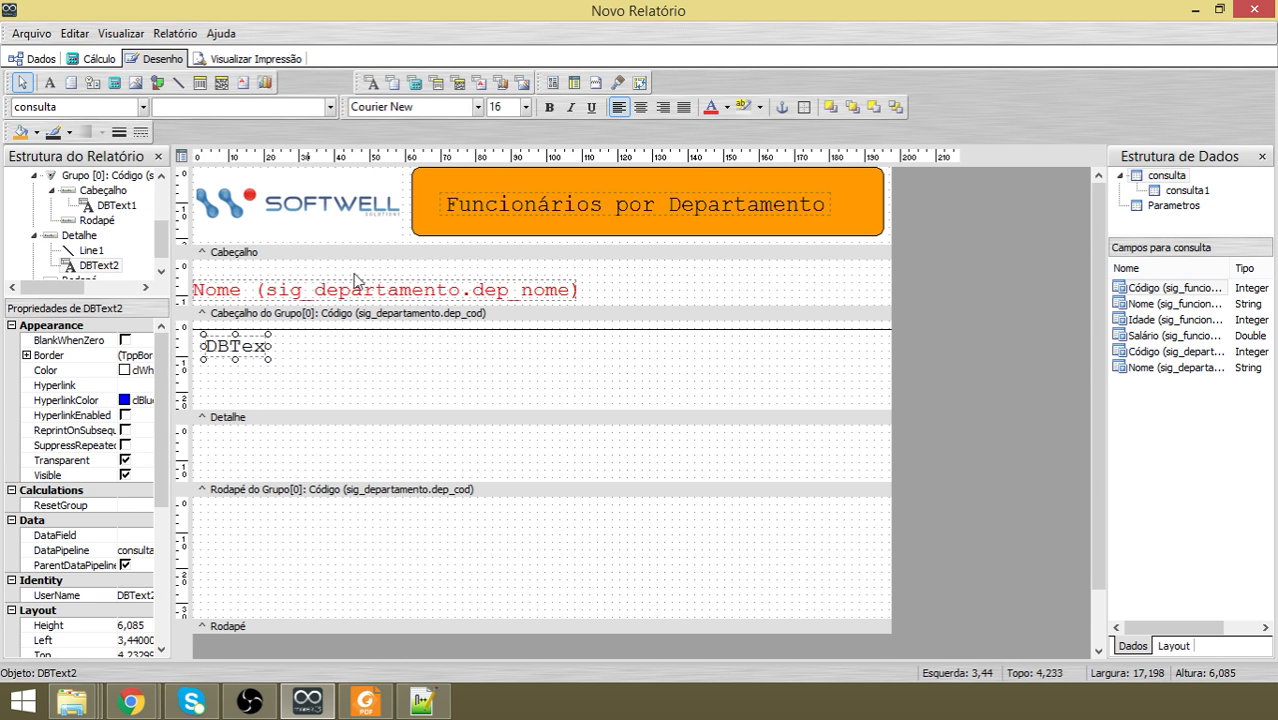
click(331, 107)
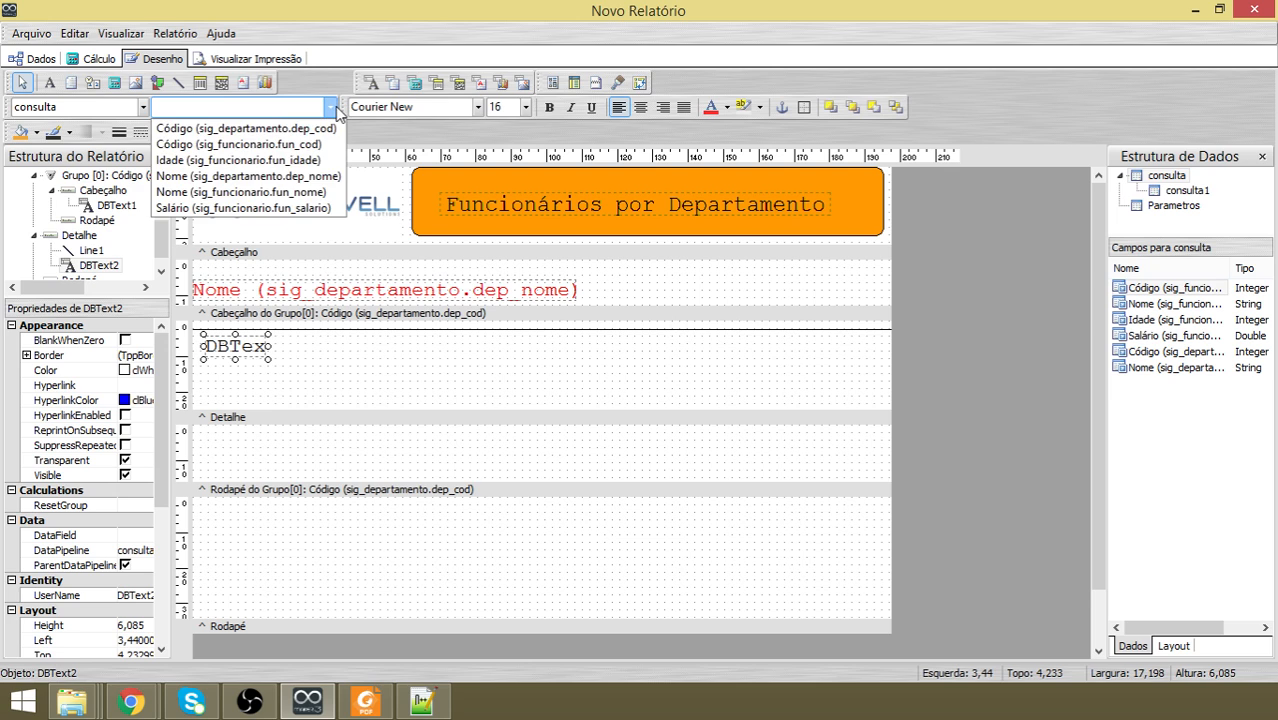
click(324, 191)
Set the employee name field's font size to 12 and turn on Tamanho automático for it.
click(525, 107)
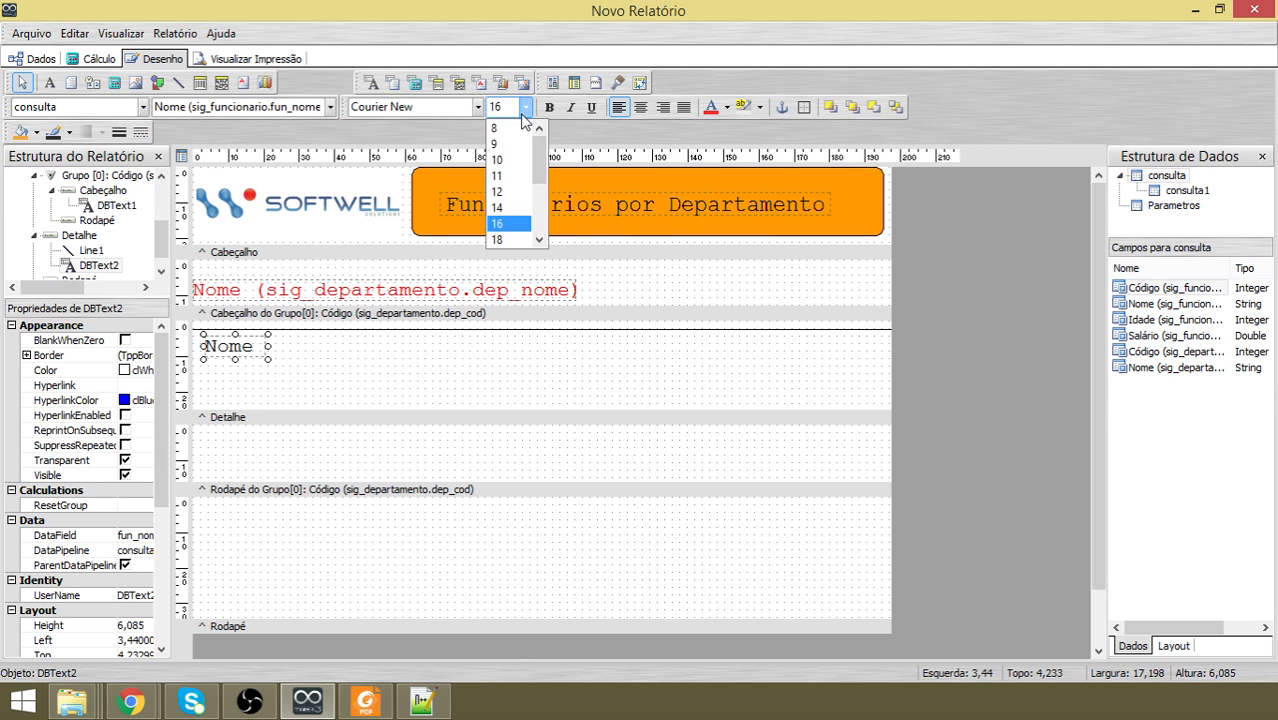
click(514, 186)
right_click(266, 352)
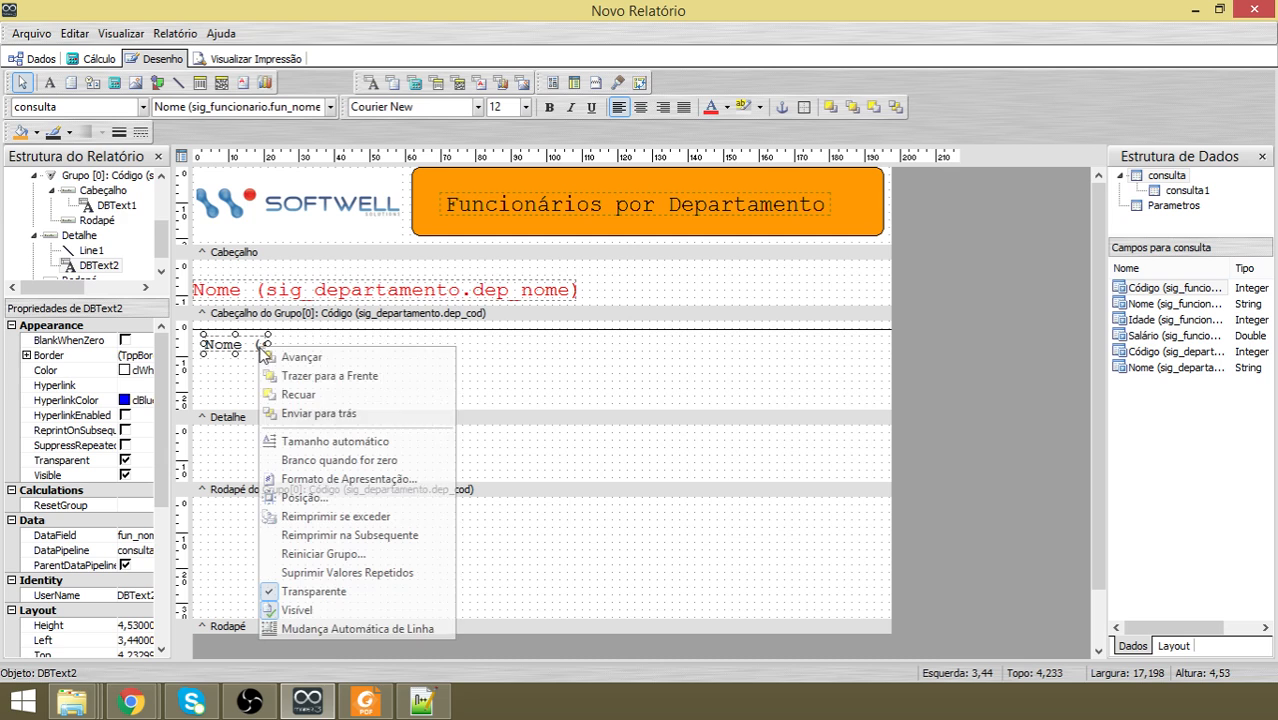
click(300, 440)
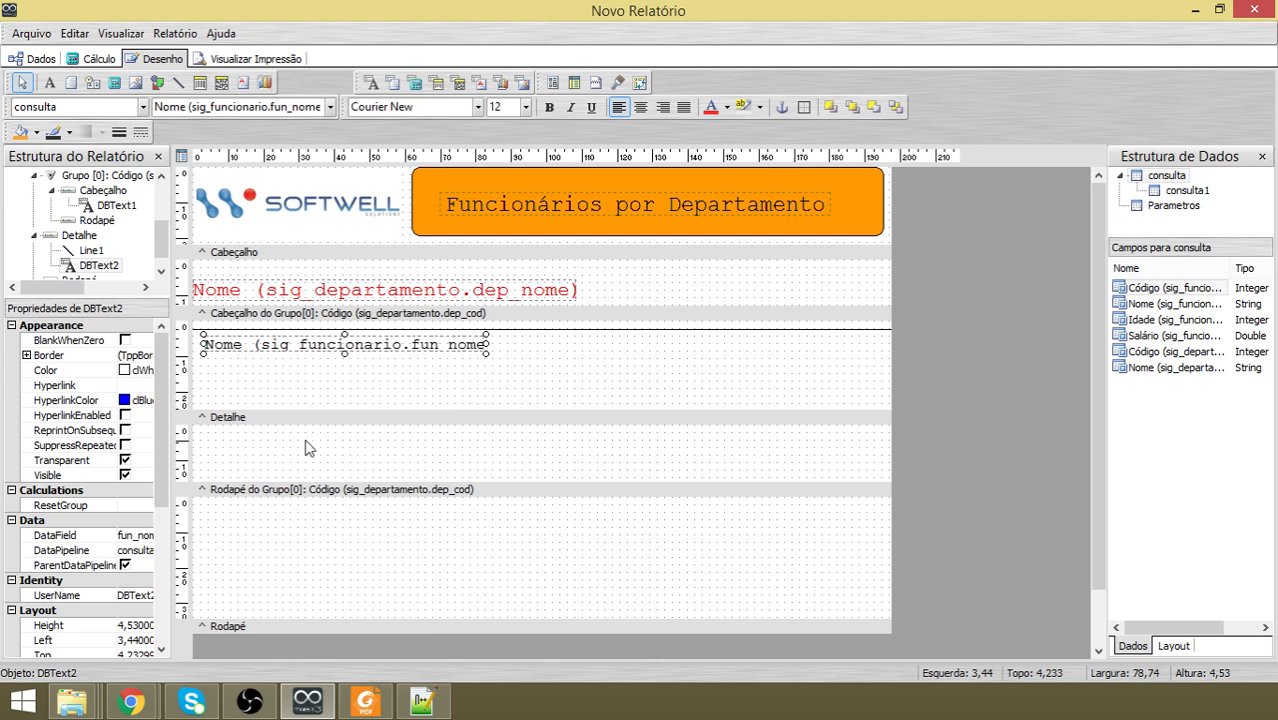
Add a DBText bound to Idade (sig_funcionario.fun_idade) in the Detalhe band, level with the name field and about 110 mm from the left edge.
click(371, 83)
click(537, 353)
drag(570, 360, 613, 346)
click(330, 107)
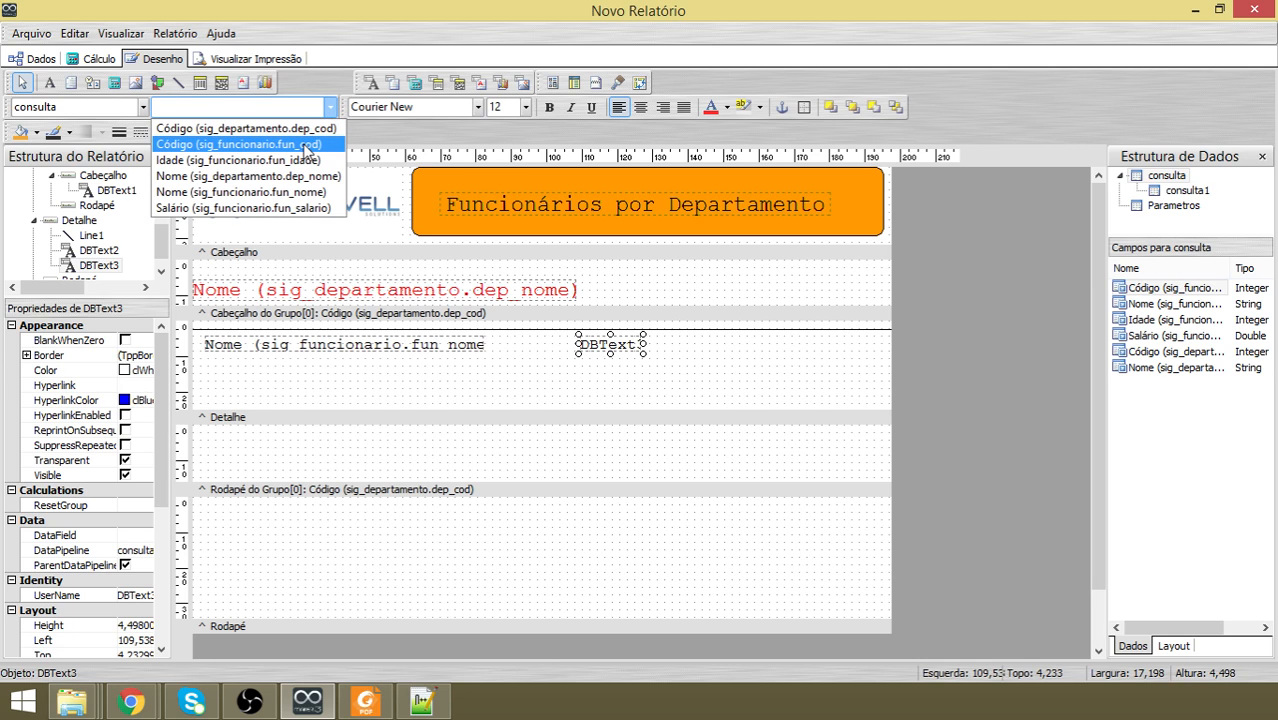
click(306, 160)
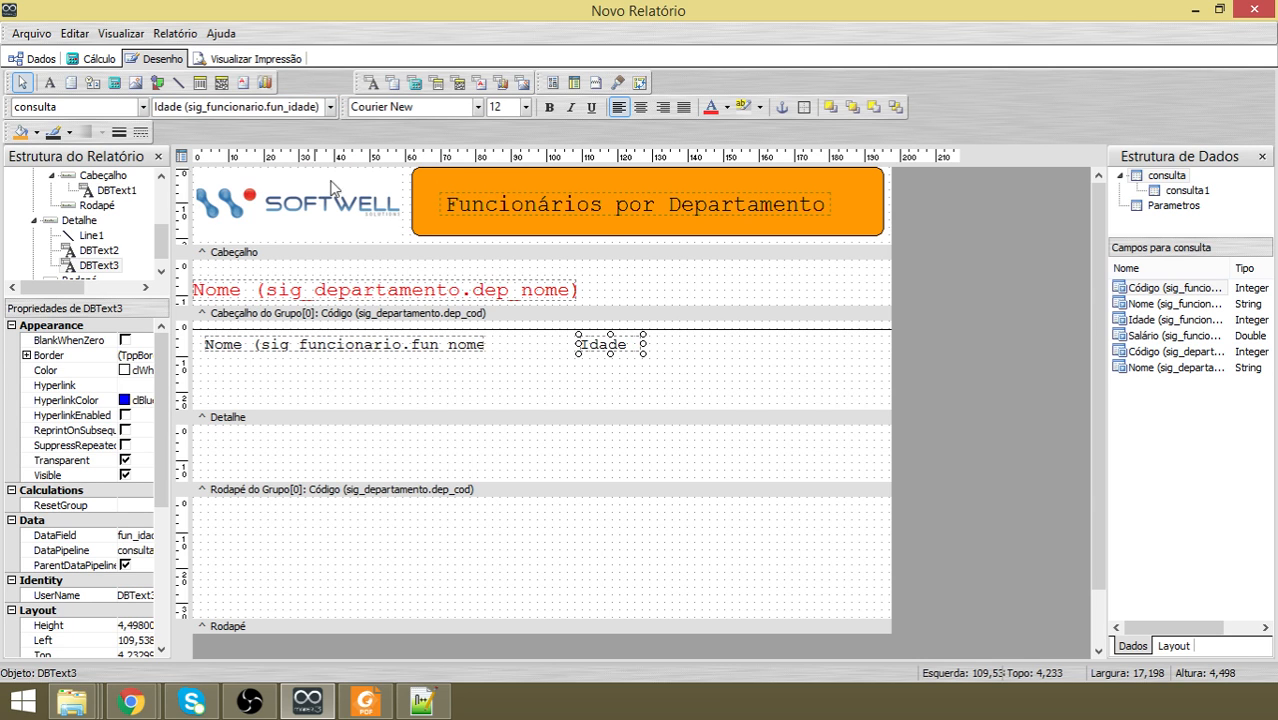
Add a DBText bound to Salário (sig_funcionario.fun_salario) in the same Detalhe row, about 160 mm from the left edge.
click(376, 86)
click(709, 368)
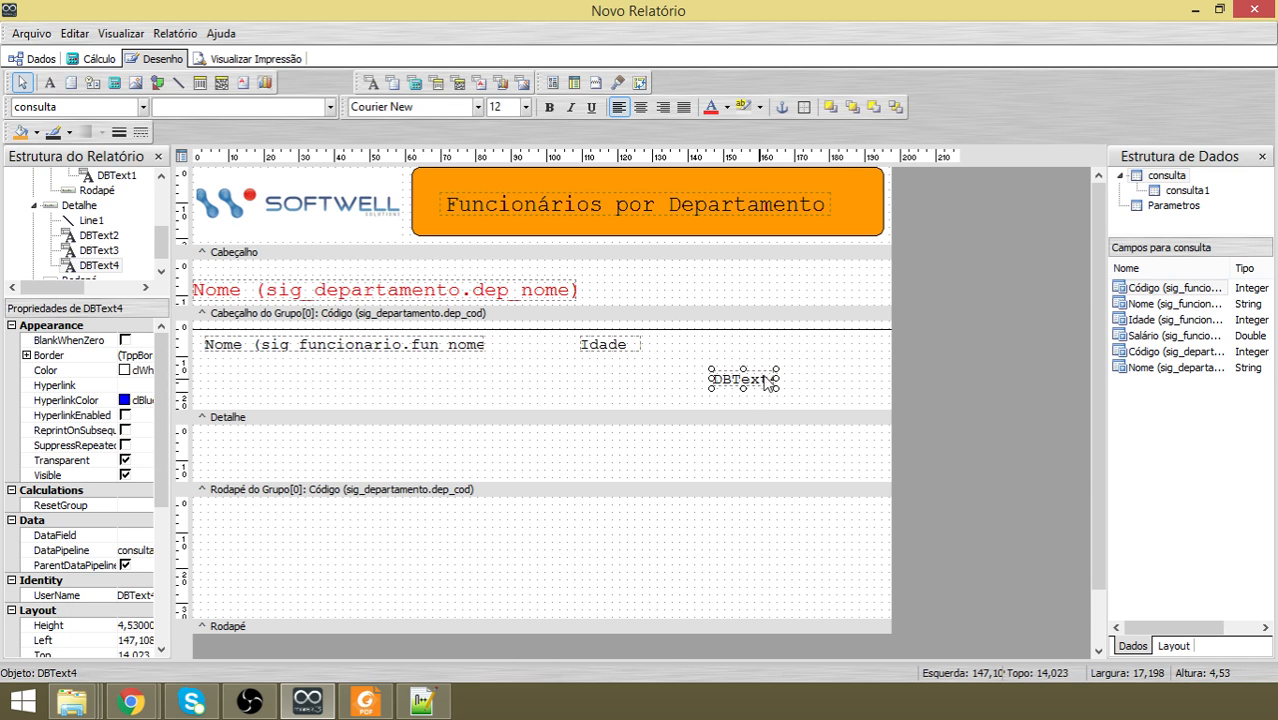
drag(764, 387, 810, 352)
click(330, 106)
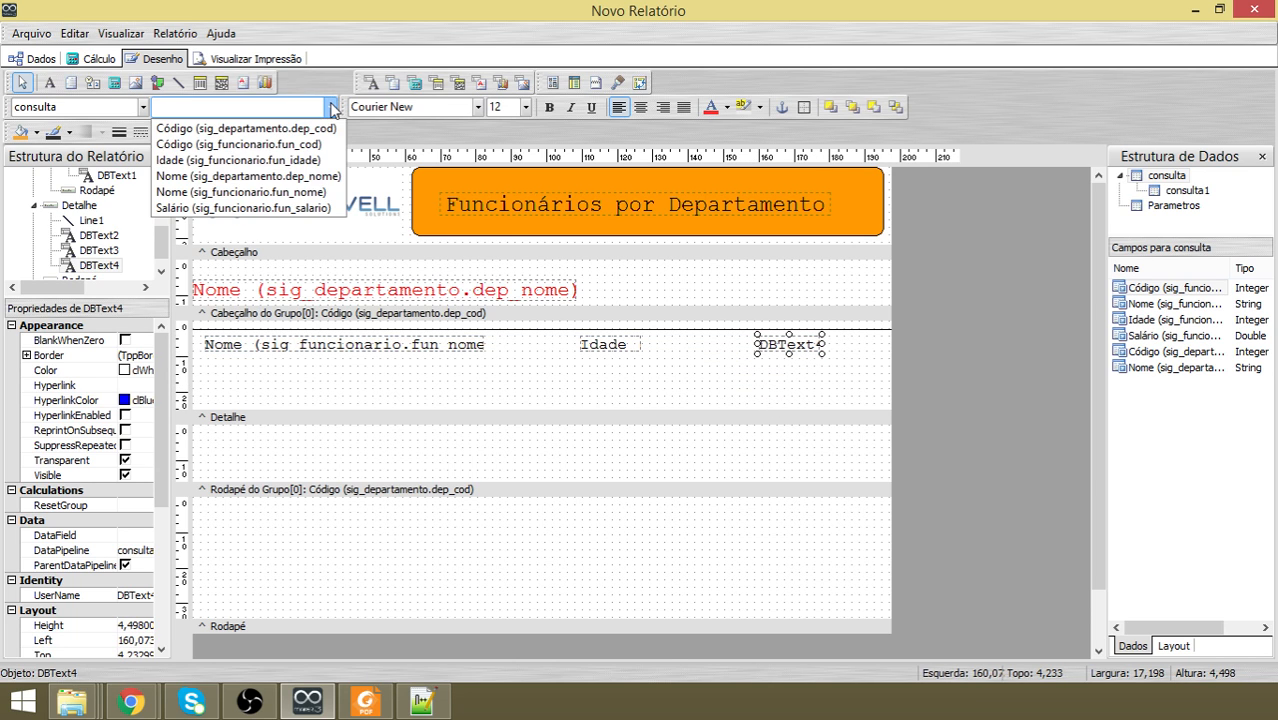
click(307, 212)
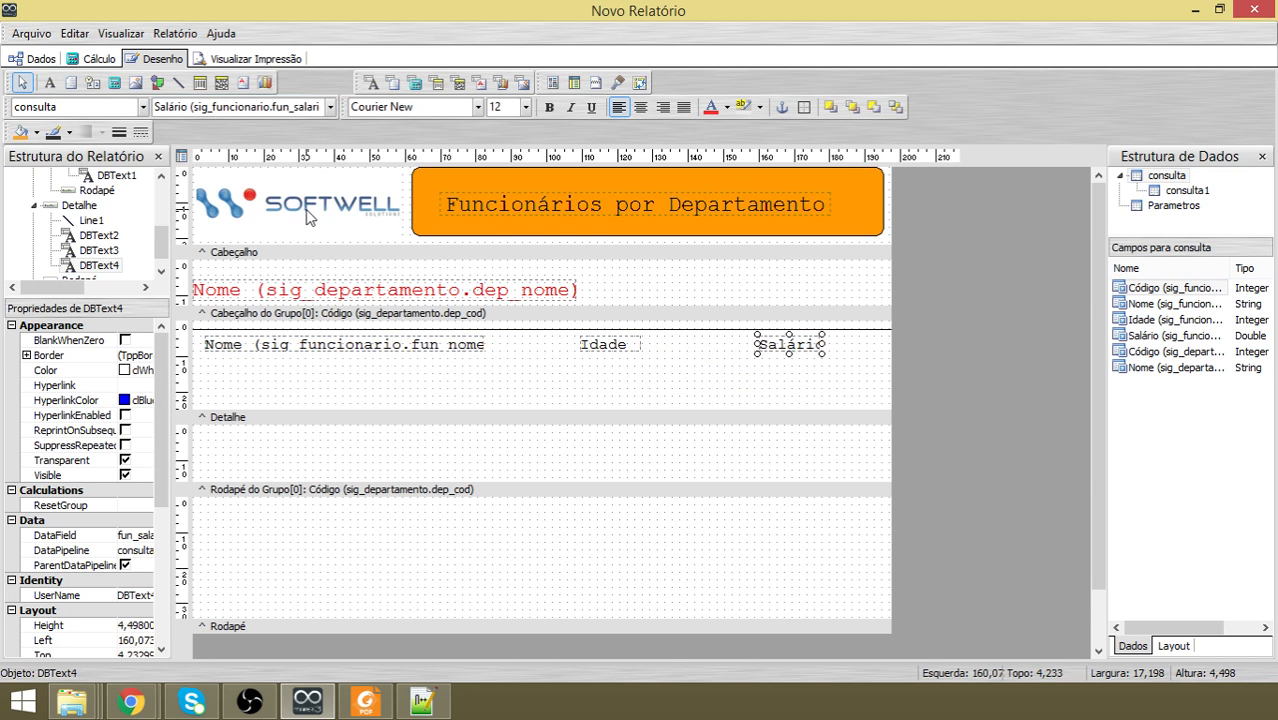
Give the salary field the display format #,0.00;(#,0.00).
right_click(788, 350)
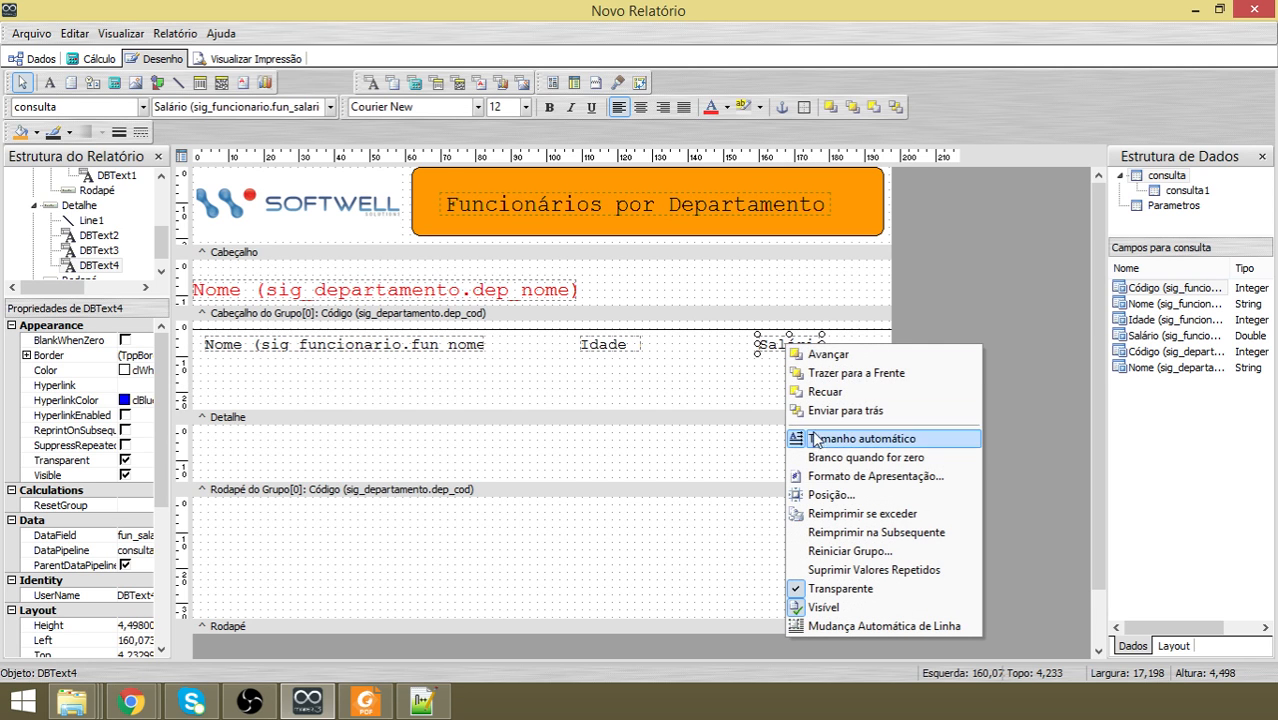
click(826, 484)
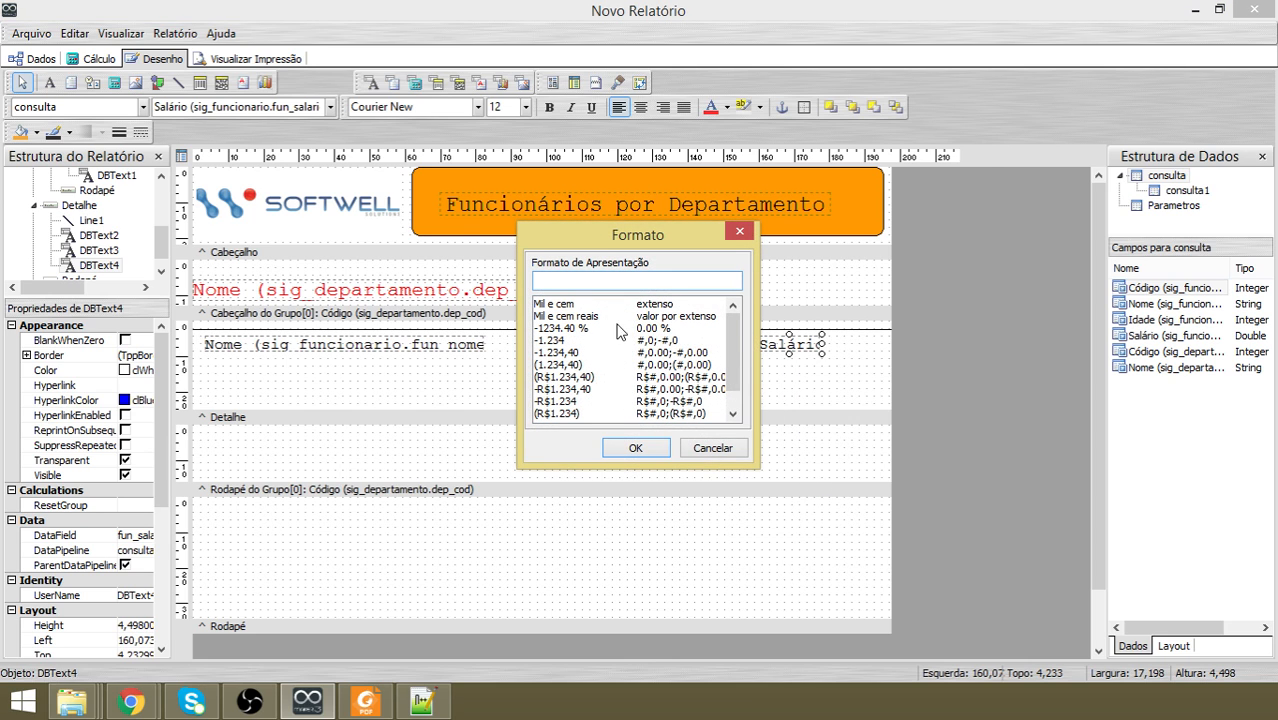
click(572, 366)
click(629, 452)
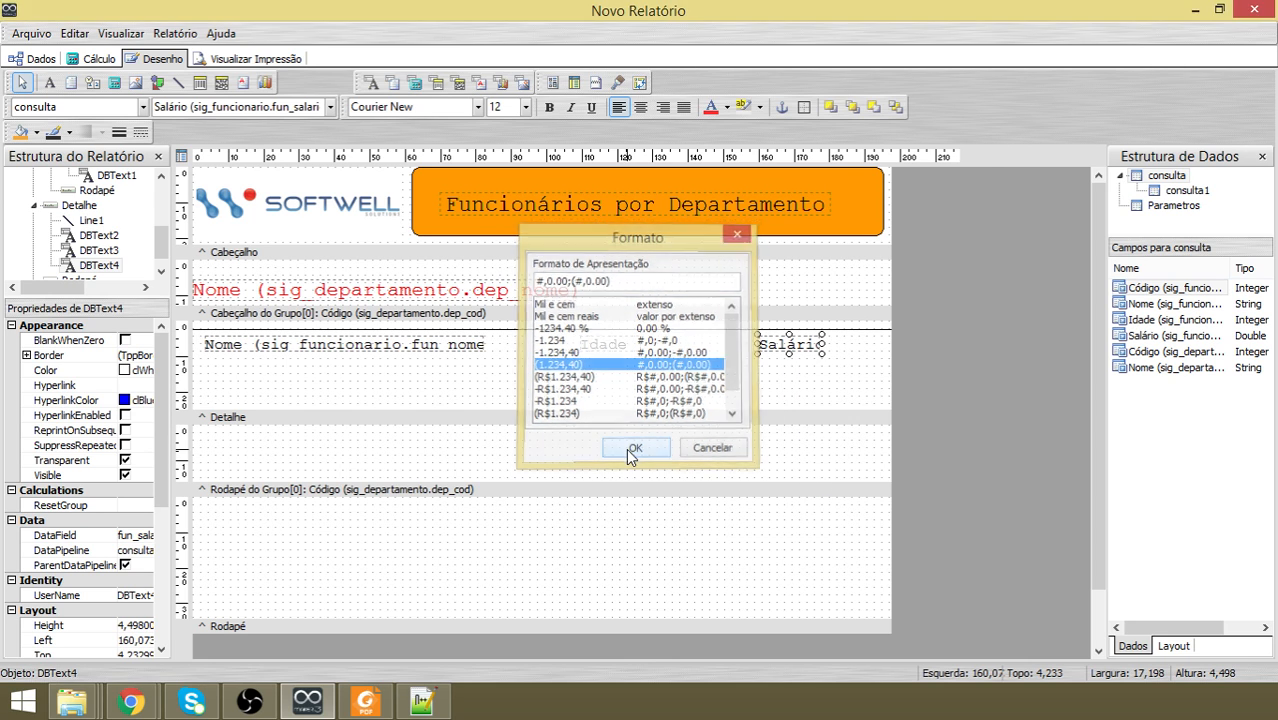
click(572, 368)
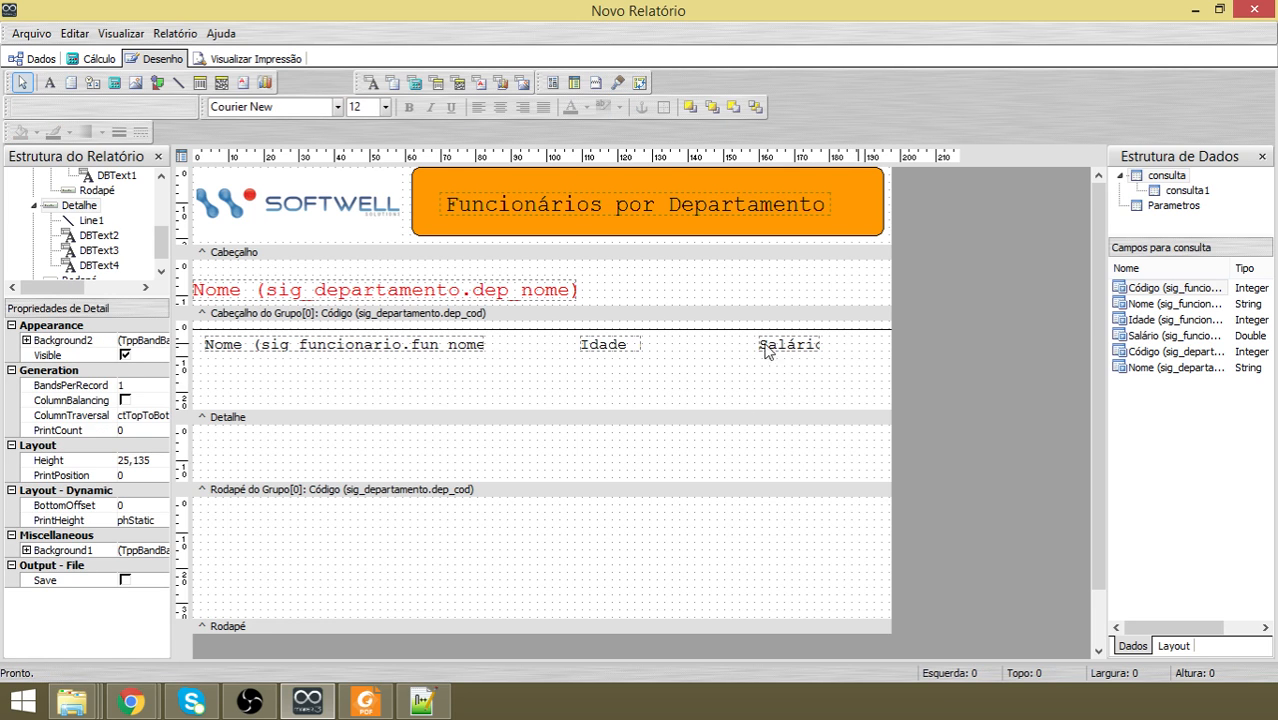
Set the font colour of the employee name, age and salary fields in the Detalhe band to blue.
drag(466, 343, 381, 343)
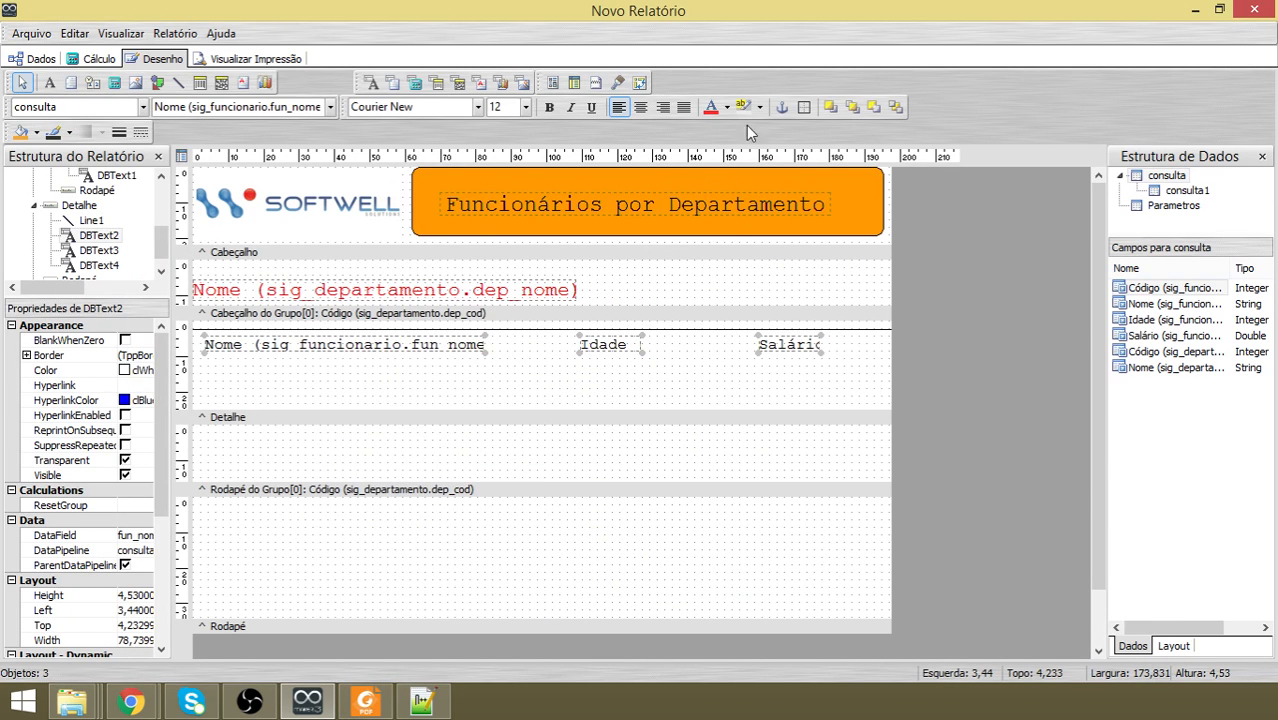
click(726, 107)
click(796, 157)
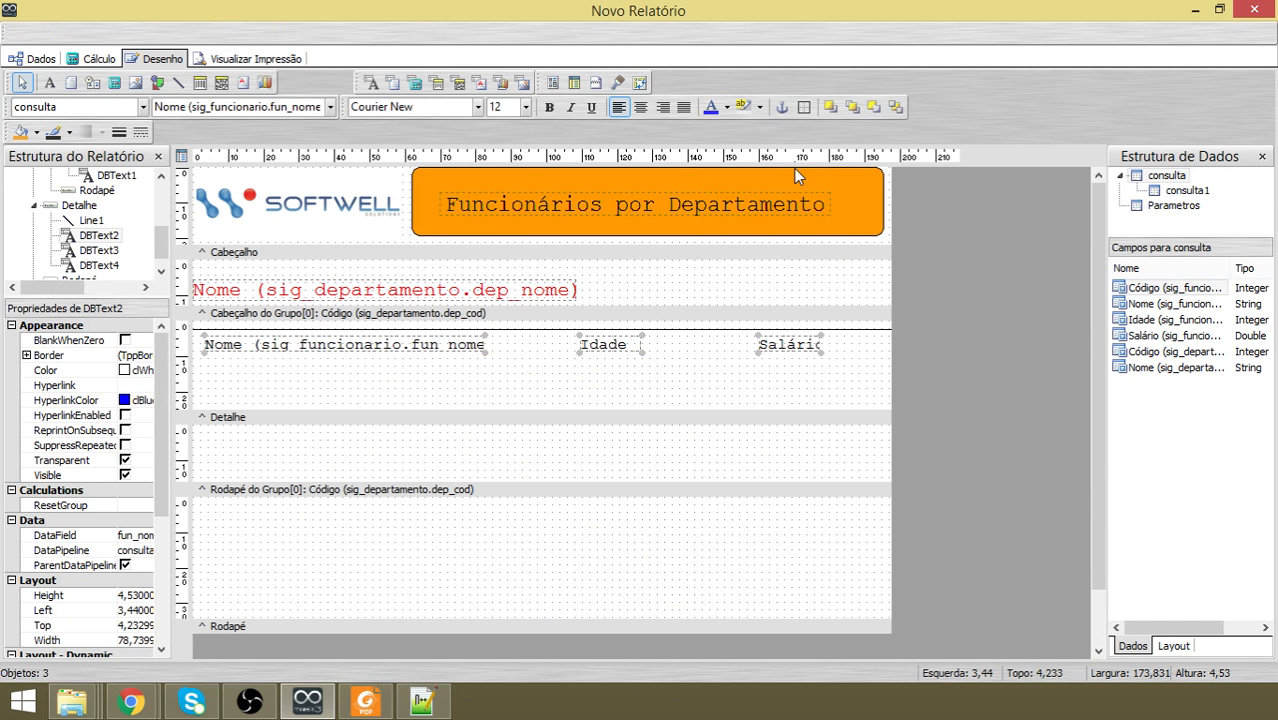
click(698, 379)
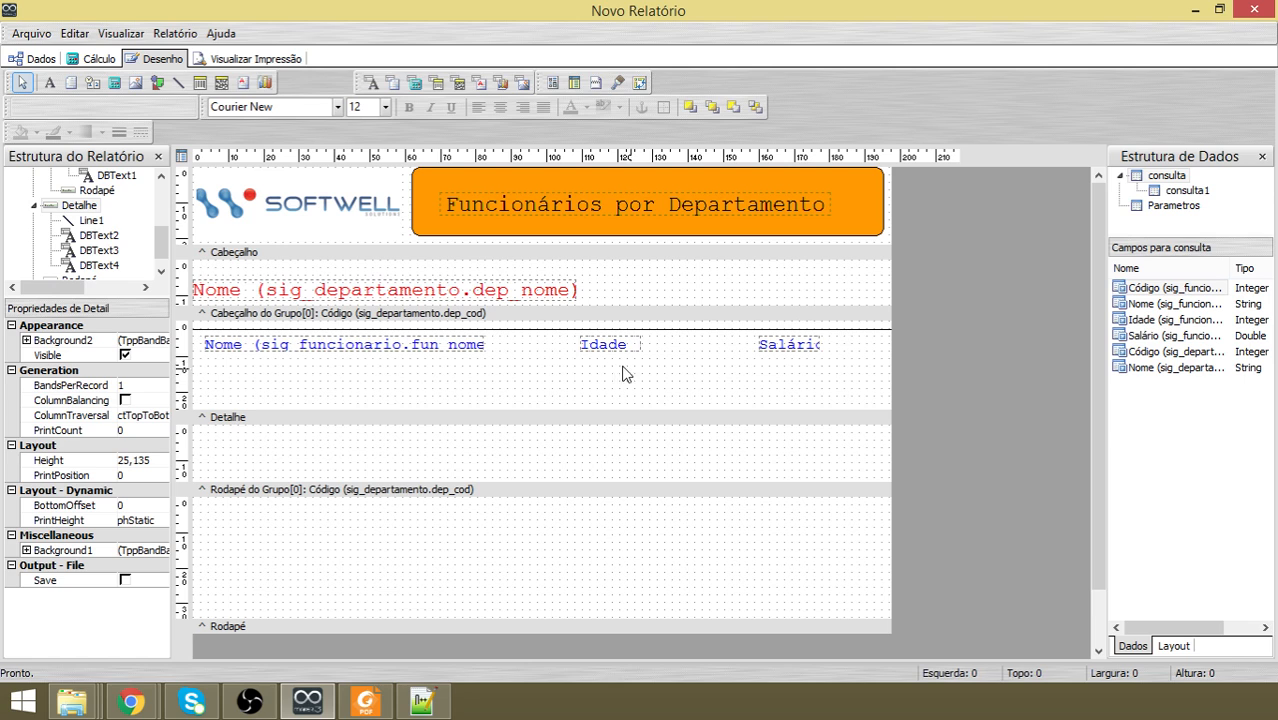
Preview the report and check the department pages through page 3.
click(256, 58)
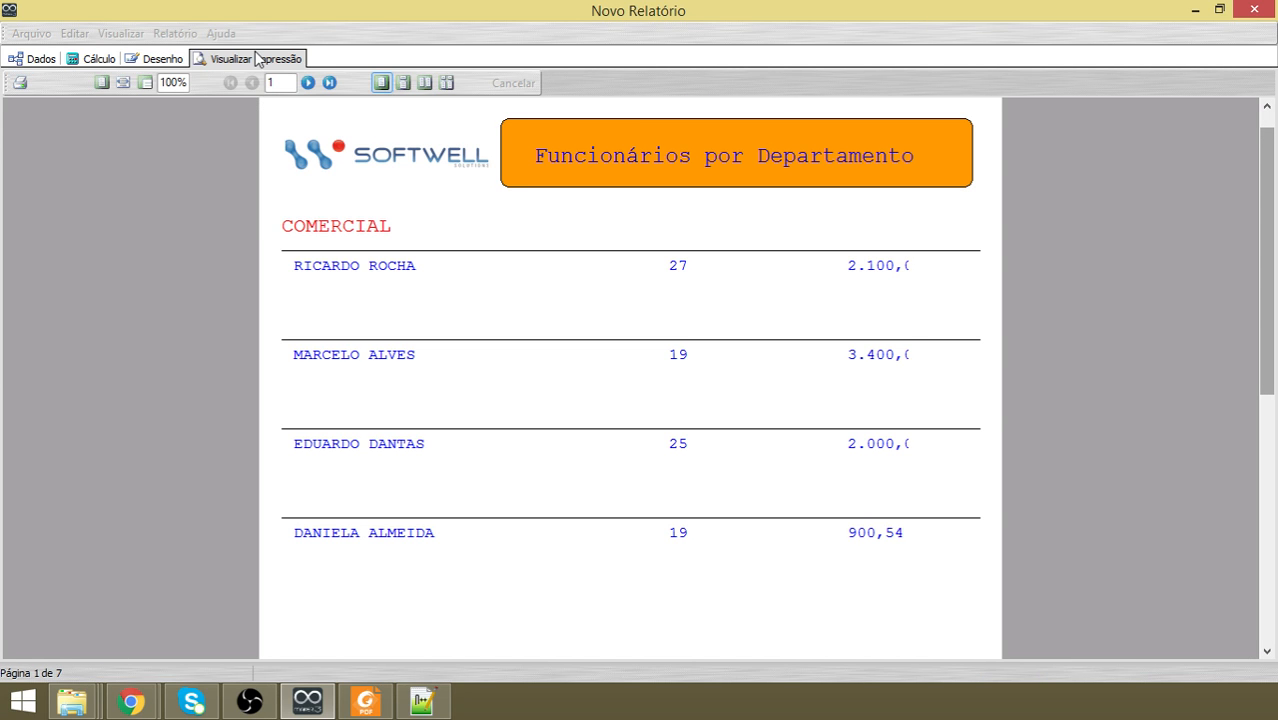
click(308, 83)
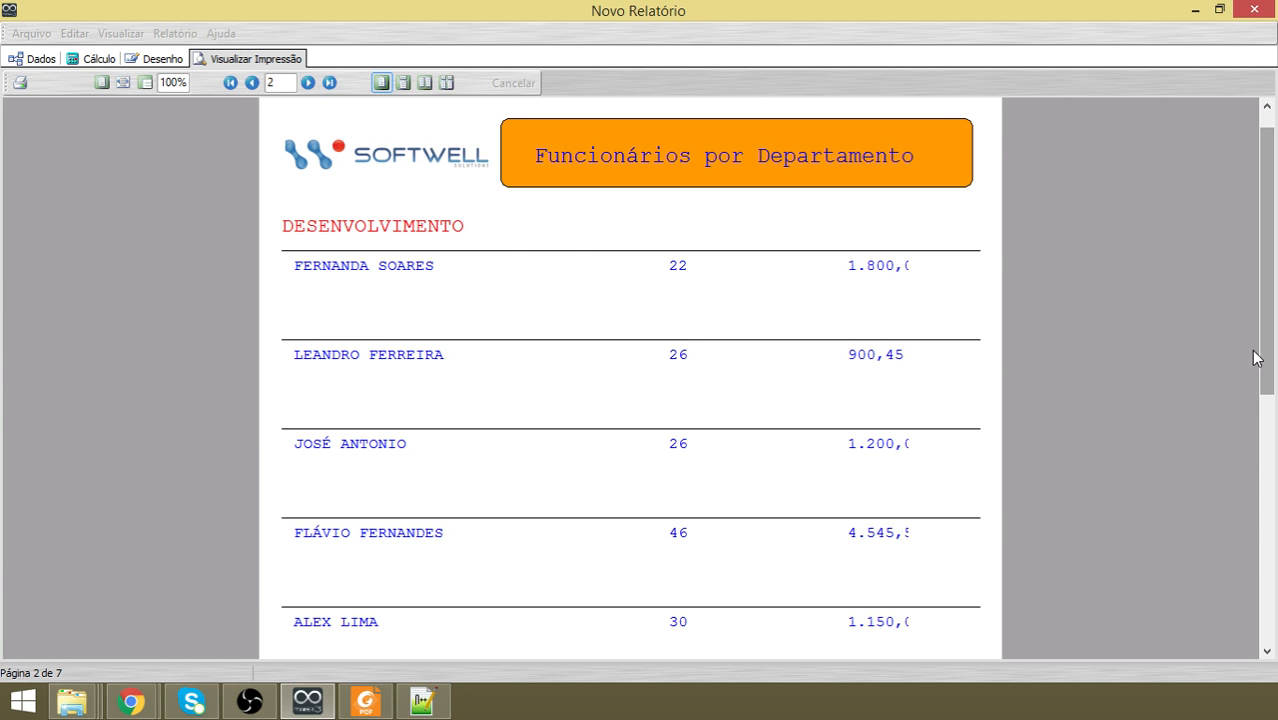
drag(1258, 354, 1266, 120)
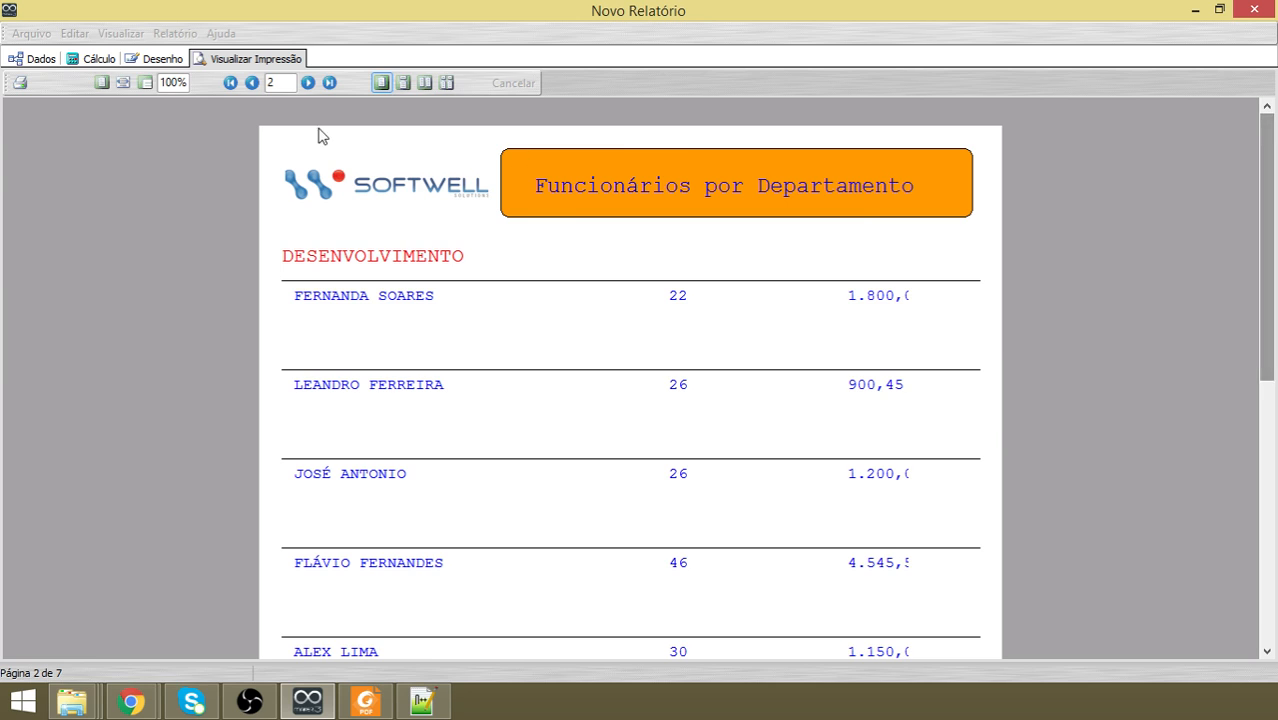
click(308, 83)
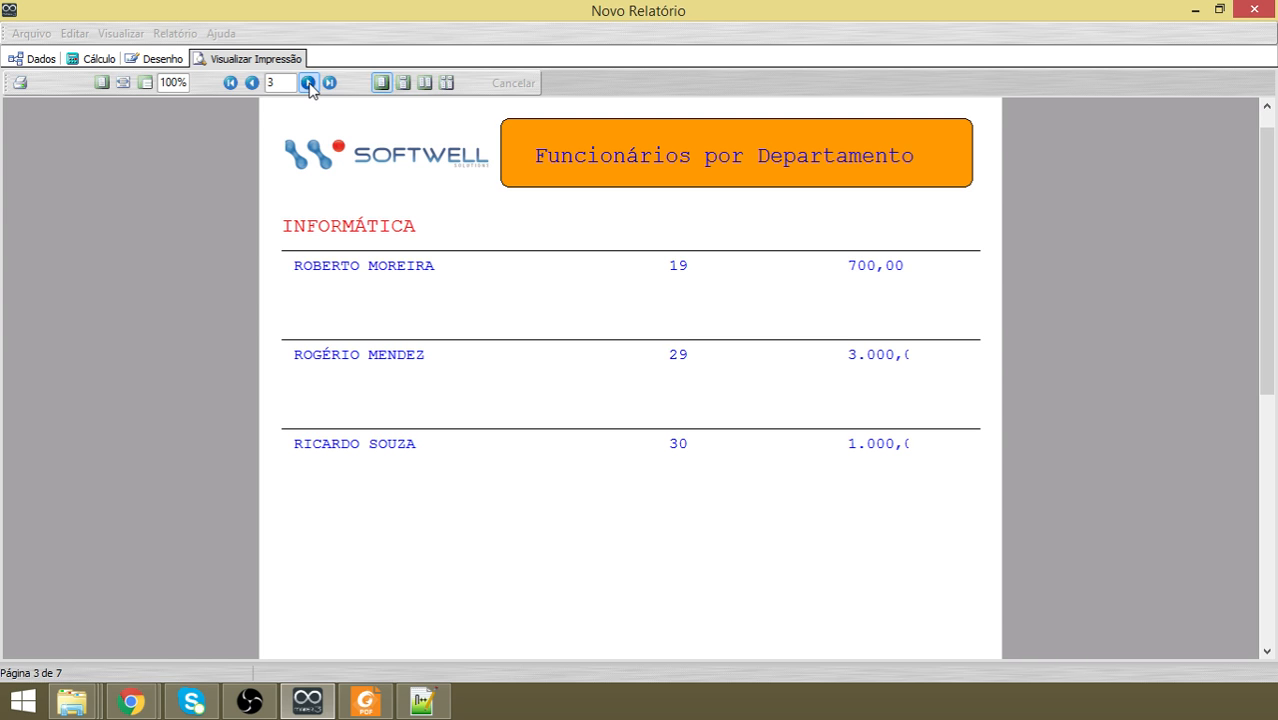
Turn on Tamanho automático for the salary field in the design and check the result in the print preview.
click(163, 59)
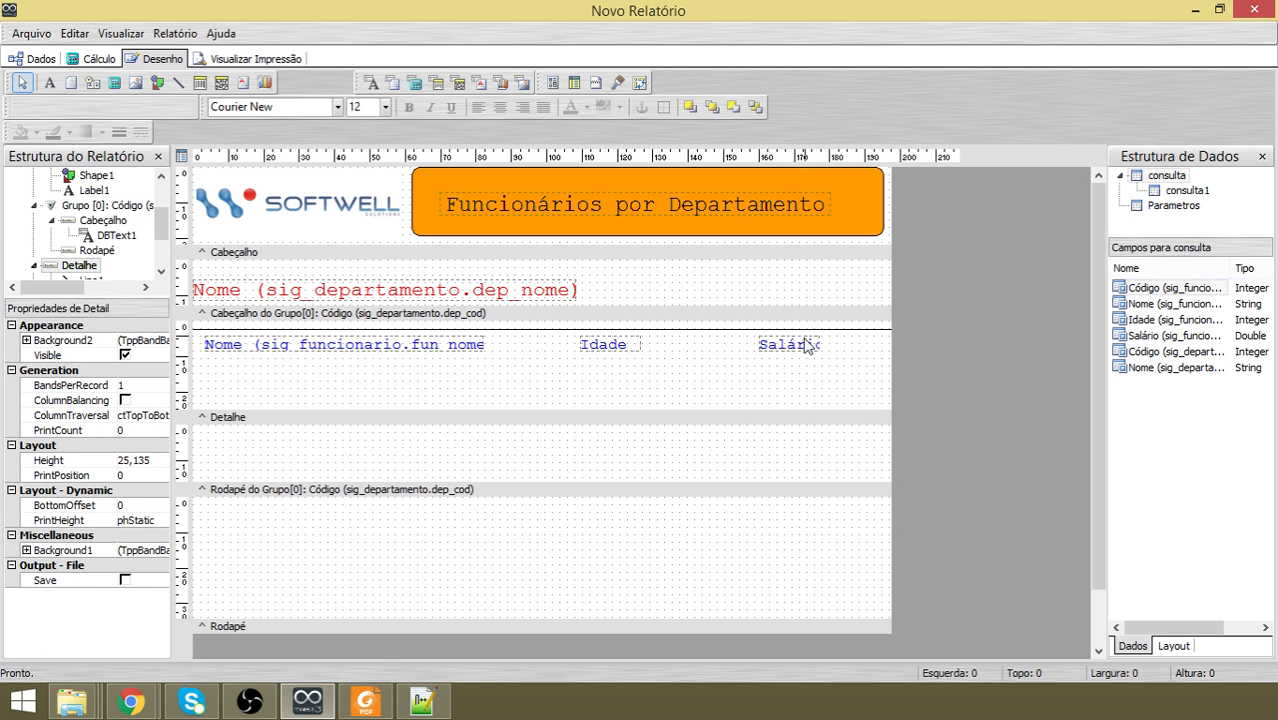
click(806, 346)
right_click(806, 346)
click(822, 441)
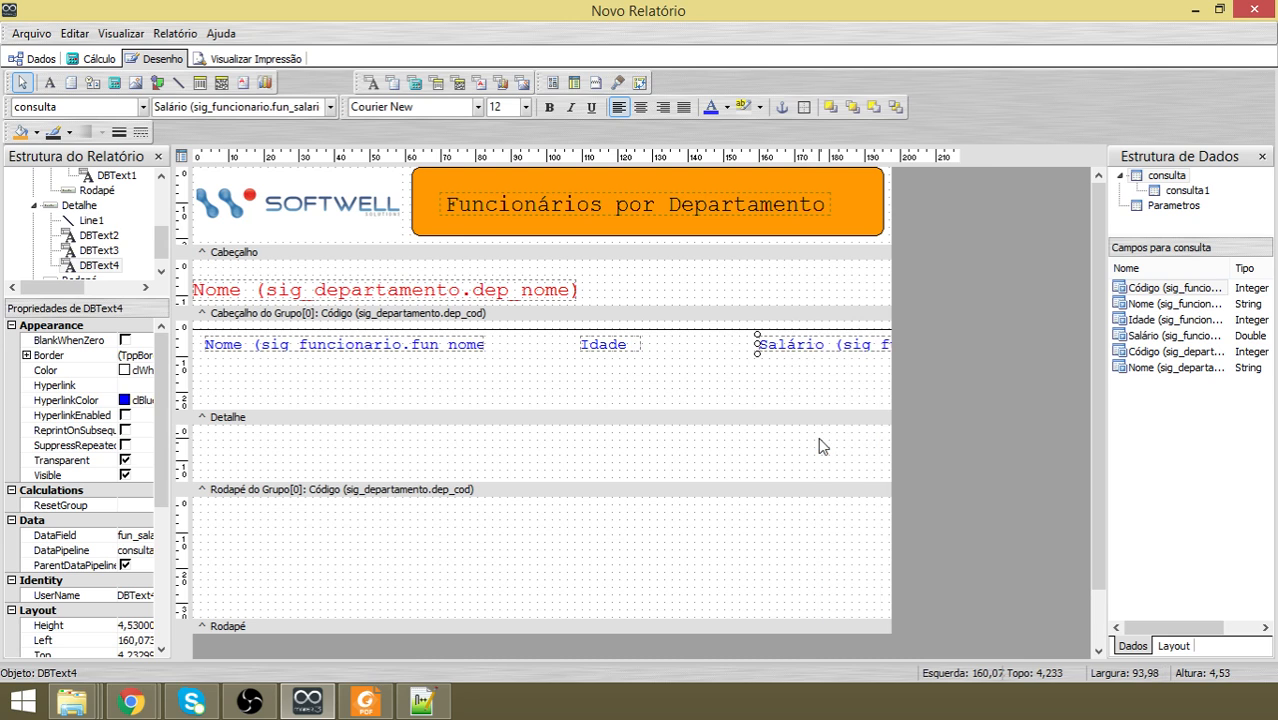
click(266, 58)
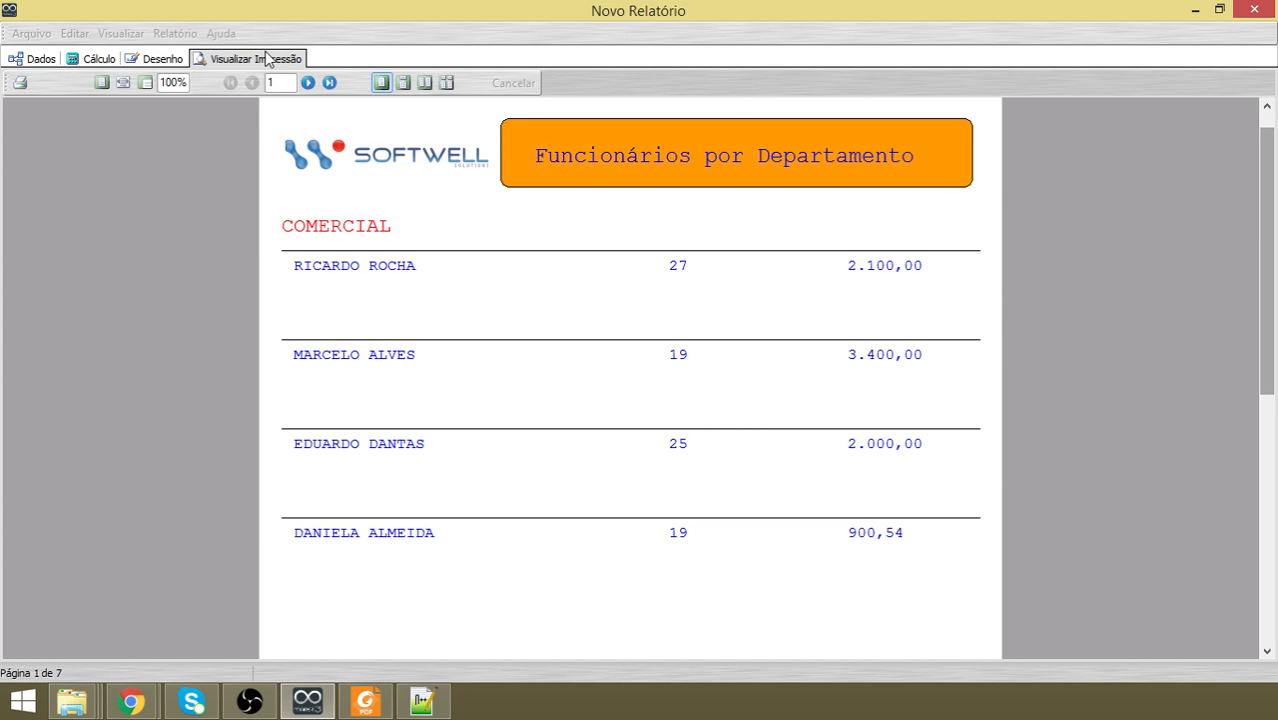
Back in the design, enlarge the Detalhe band to about 29 mm and place a subreport in it about 11 mm from the band's top.
click(163, 59)
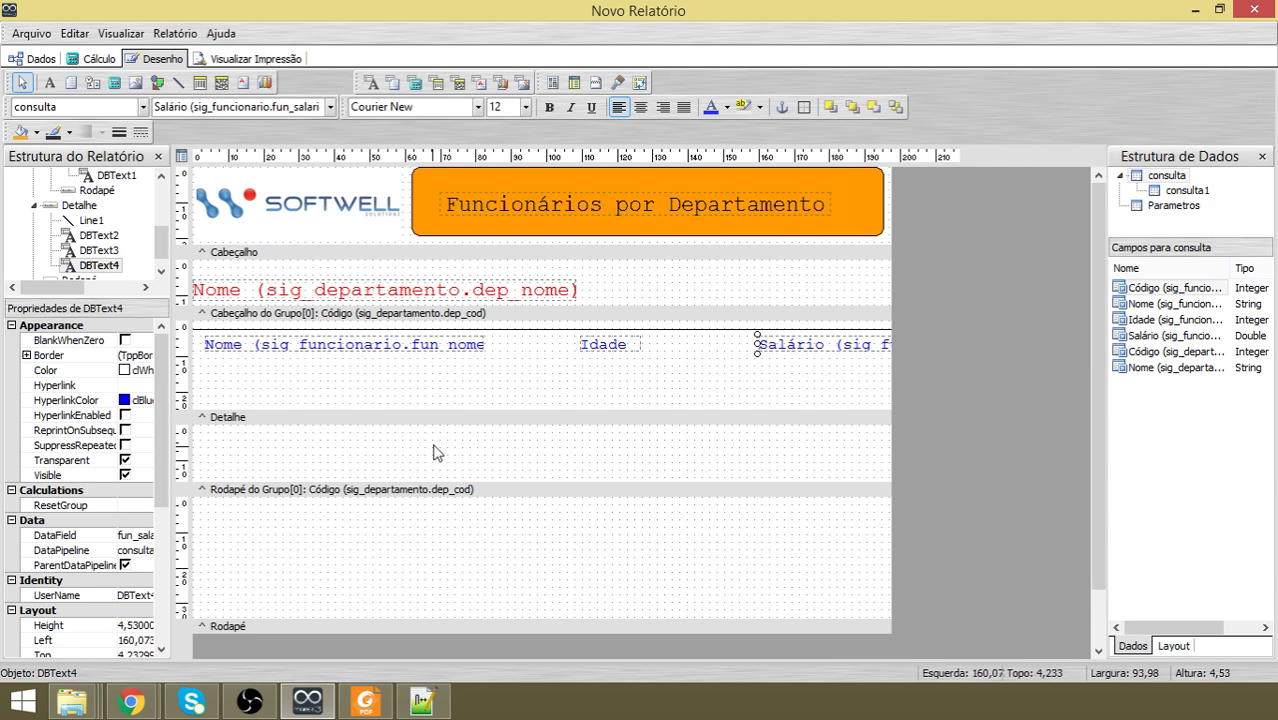
drag(434, 418, 434, 432)
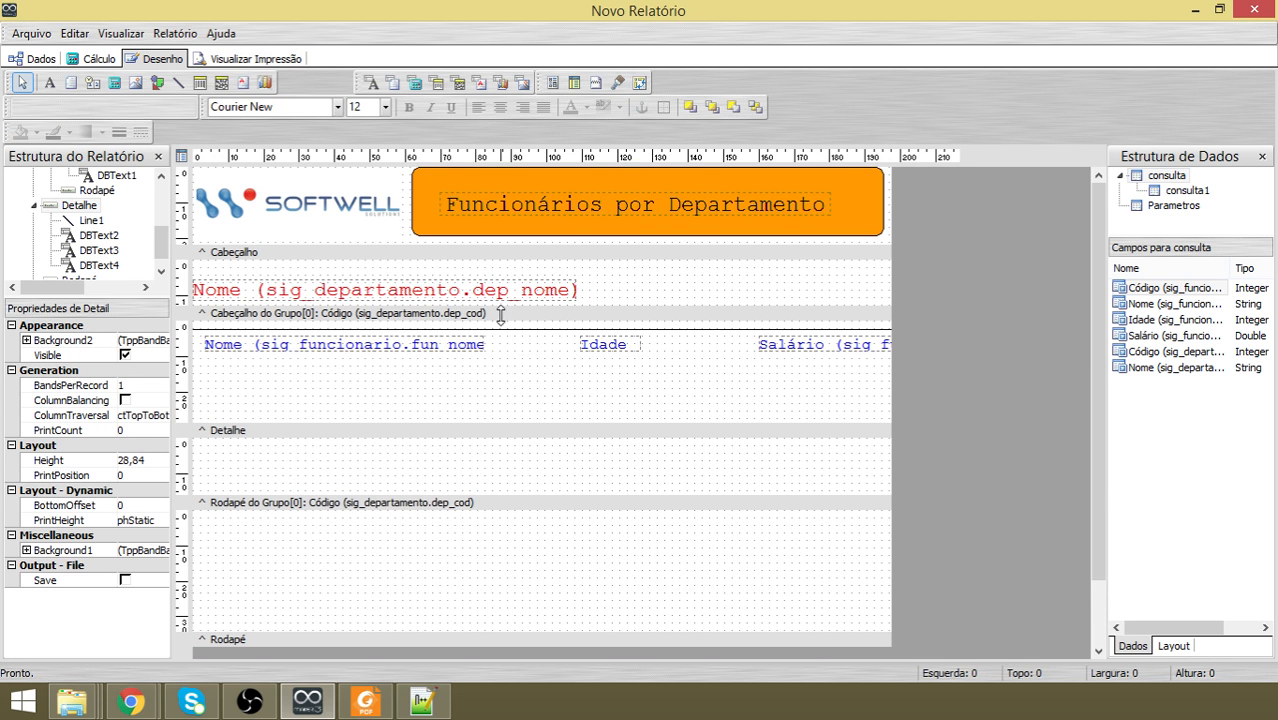
click(573, 84)
click(419, 406)
drag(461, 408, 461, 373)
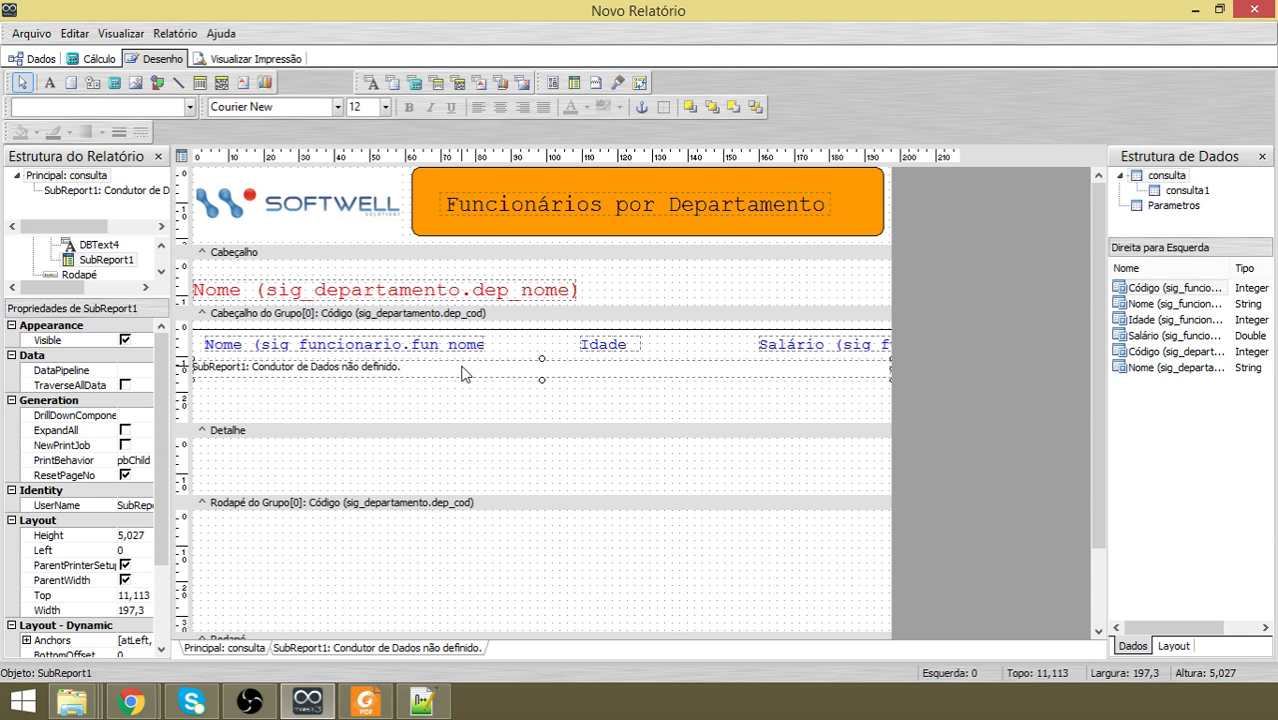
Link the subreport to the consulta1 data pipeline and open its design page.
click(190, 107)
click(157, 145)
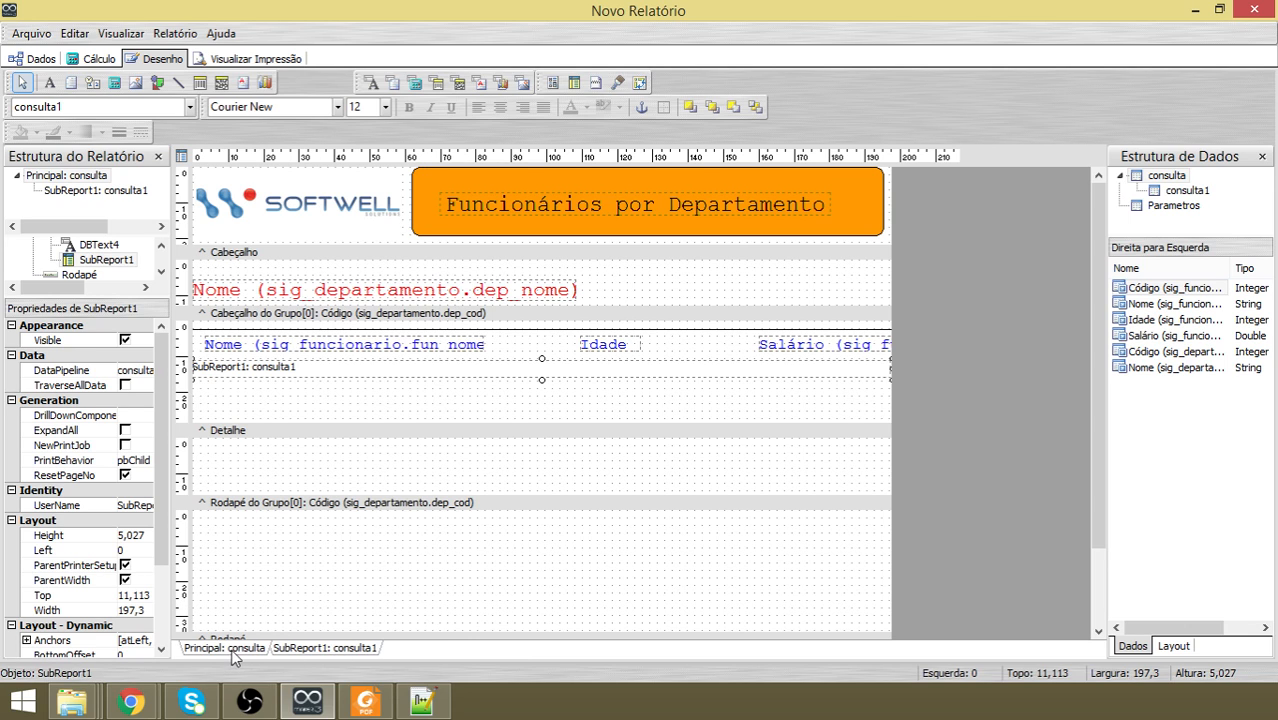
click(325, 650)
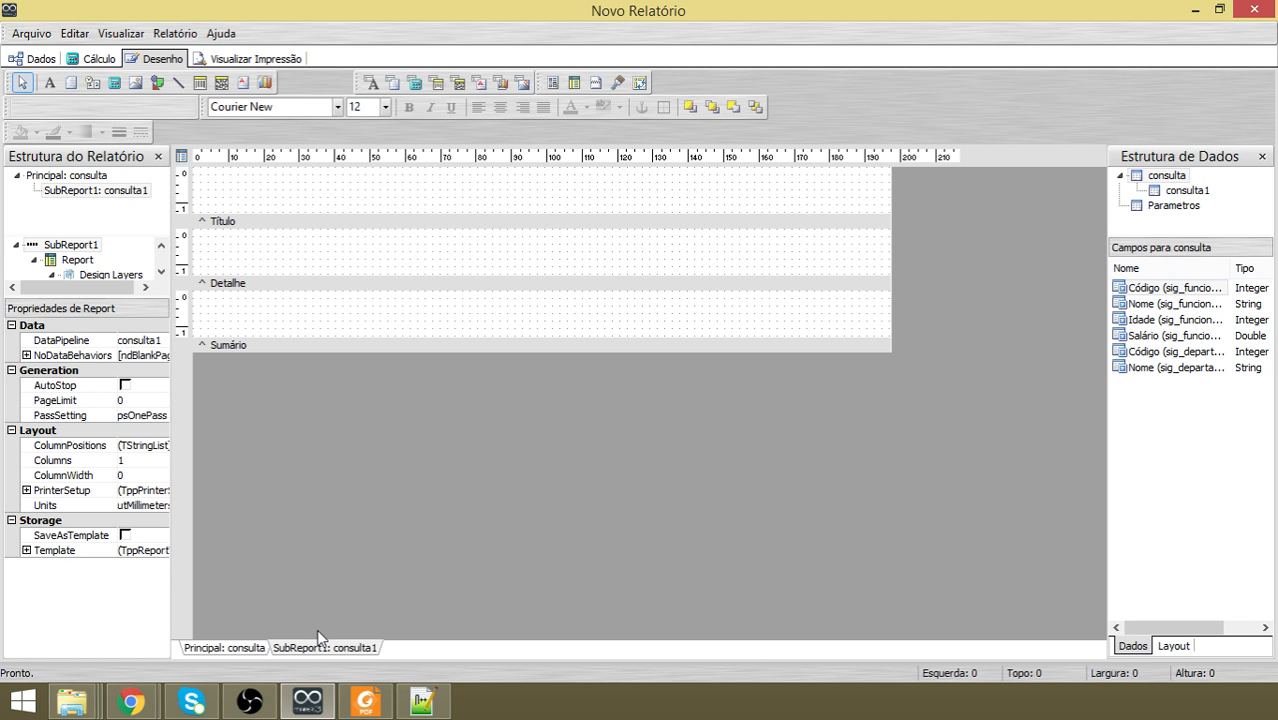
Place a label in the Título band, about 13 mm from the left and 7 mm from the top, consulting the sample report in Foxit Reader.
click(50, 82)
click(272, 198)
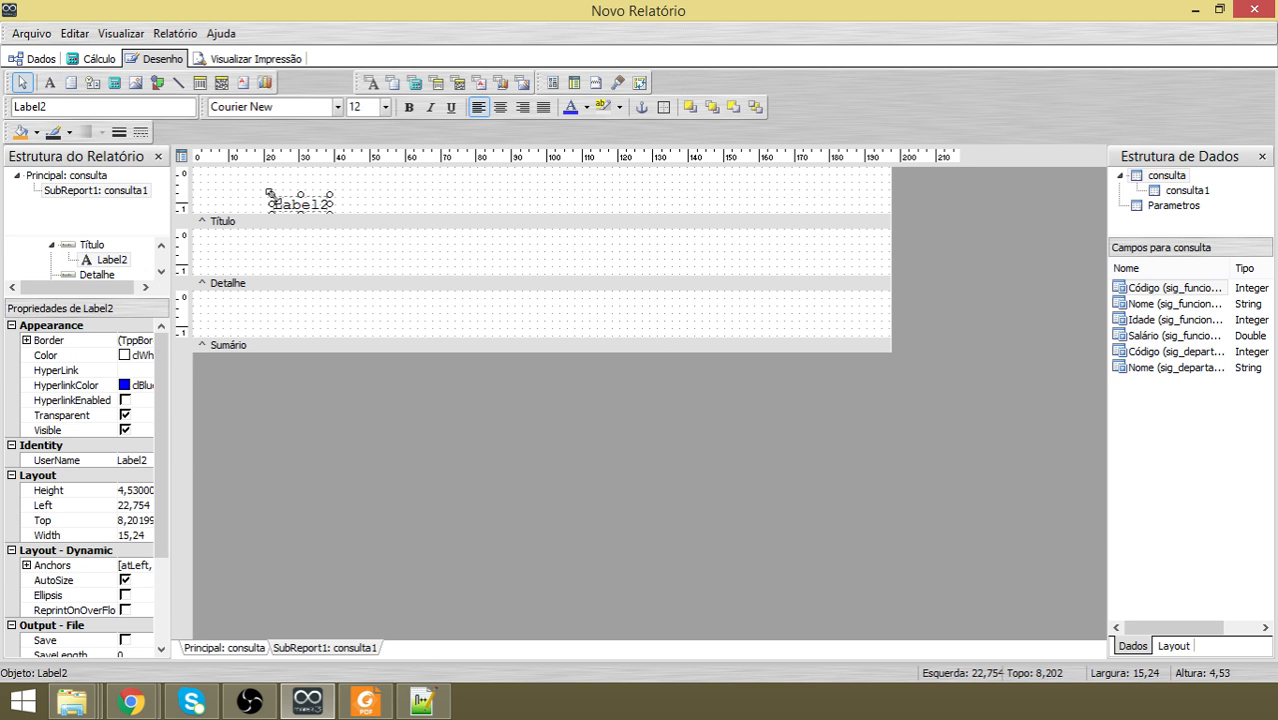
click(366, 706)
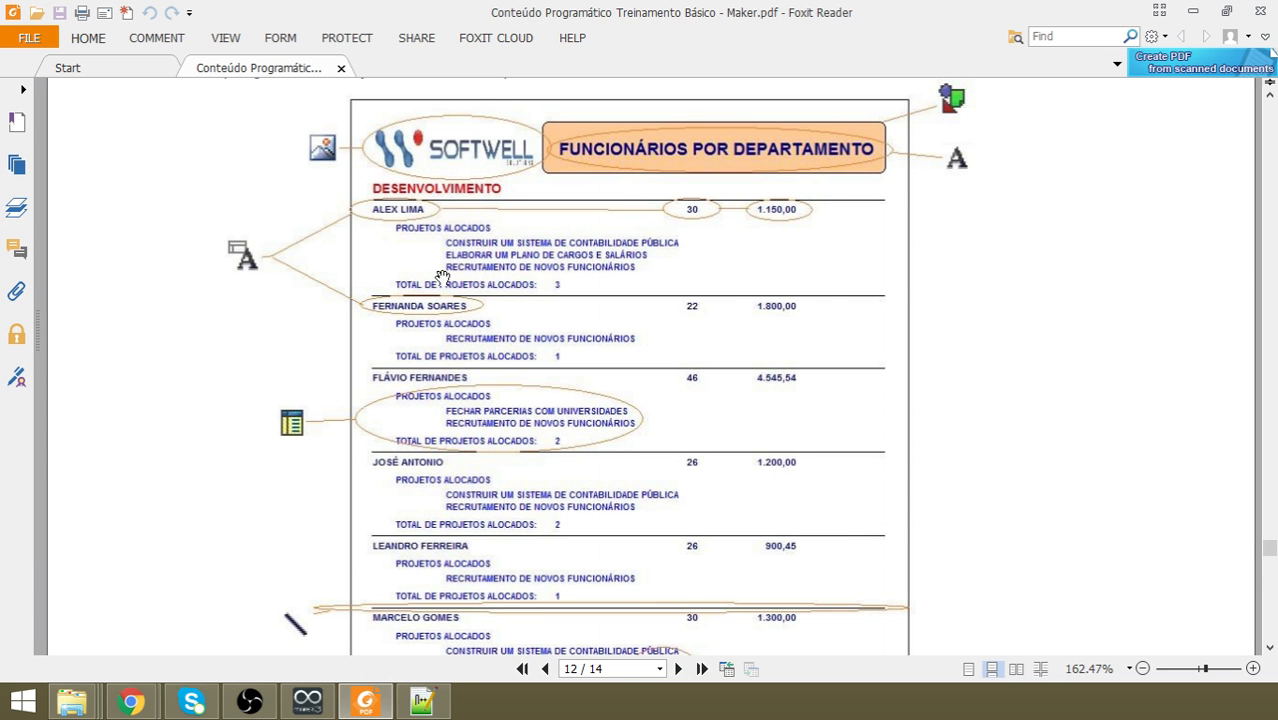
click(1194, 11)
drag(312, 213, 279, 209)
Set the text of the label in the Título band to "Projetos alocados".
double_click(142, 108)
text(P)
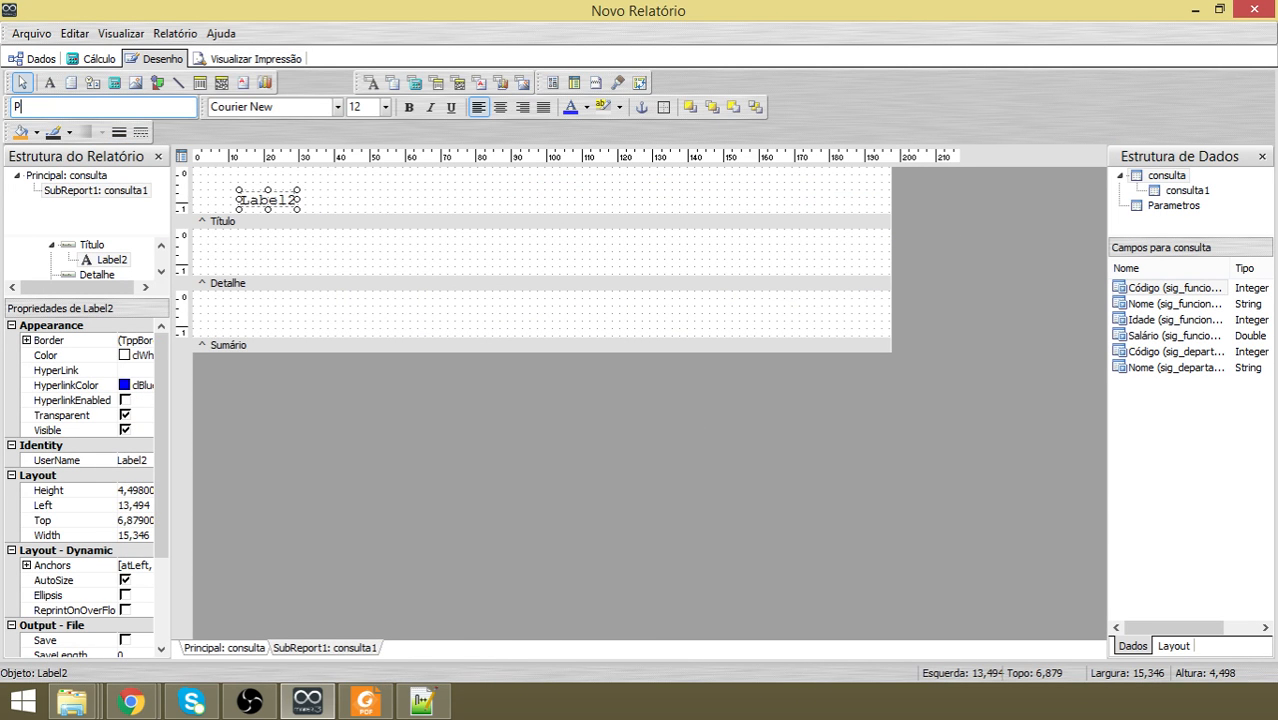
text(rojetos )
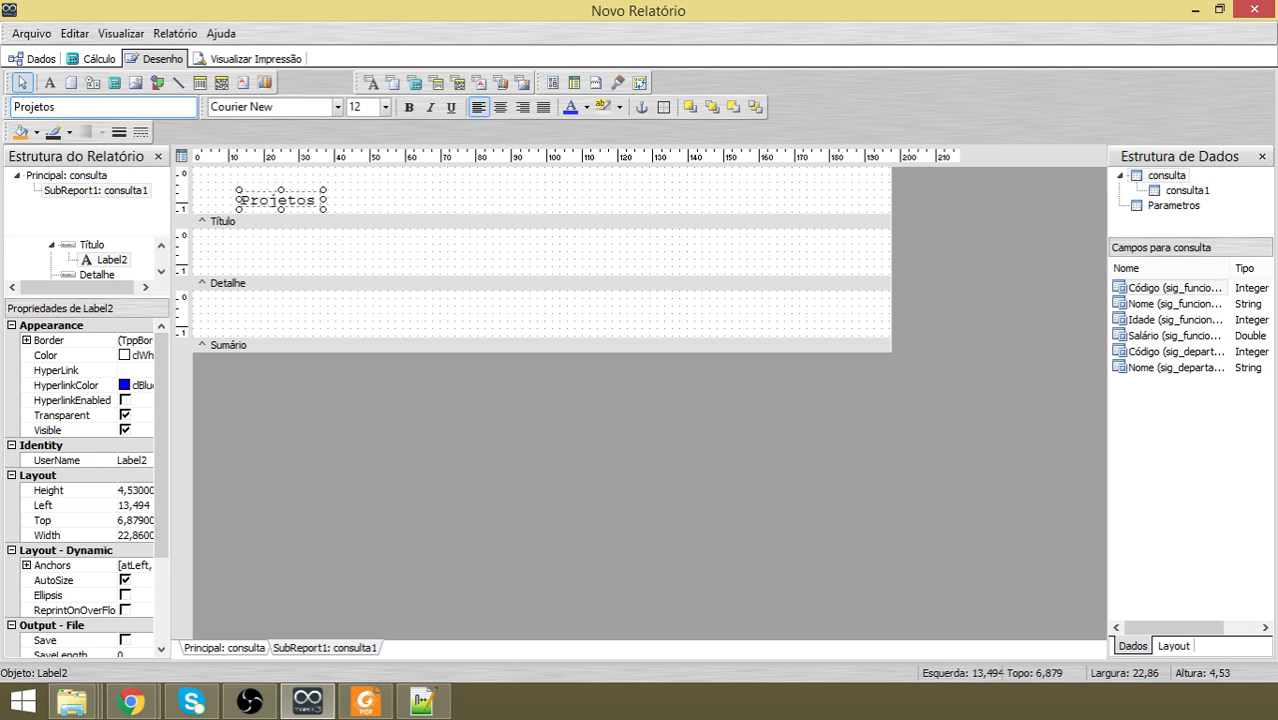
text(alocados)
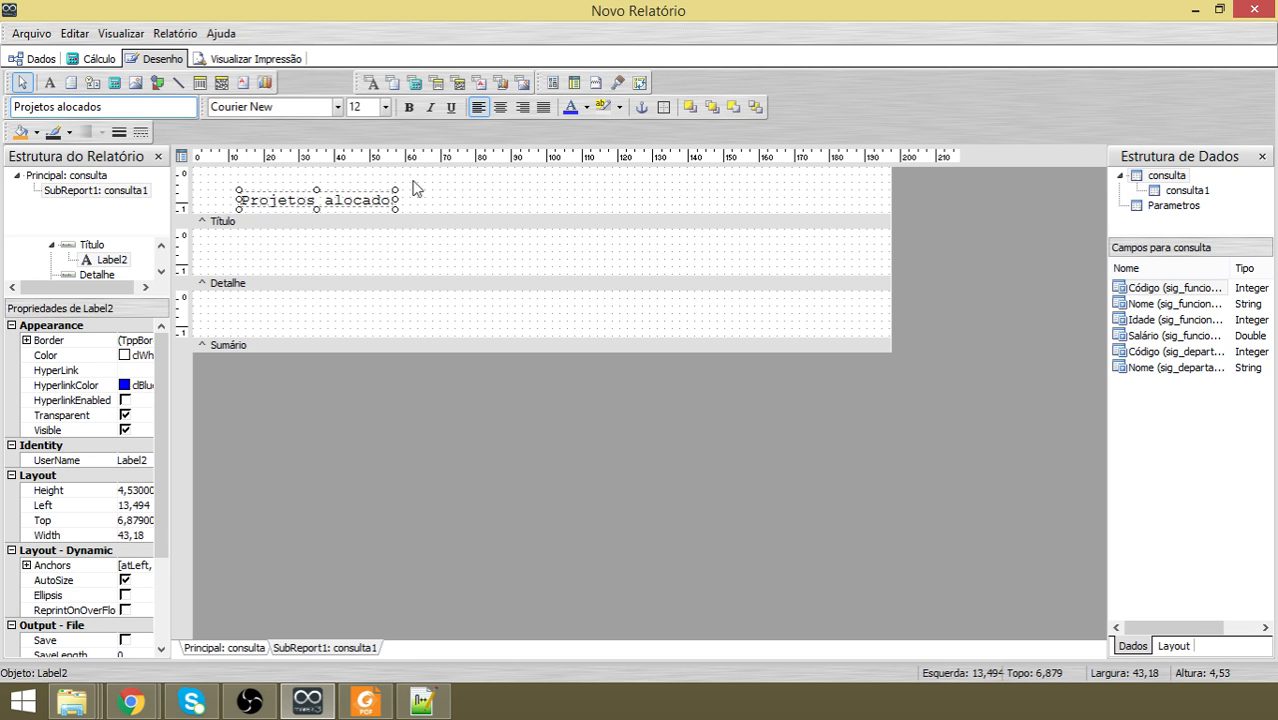
click(461, 203)
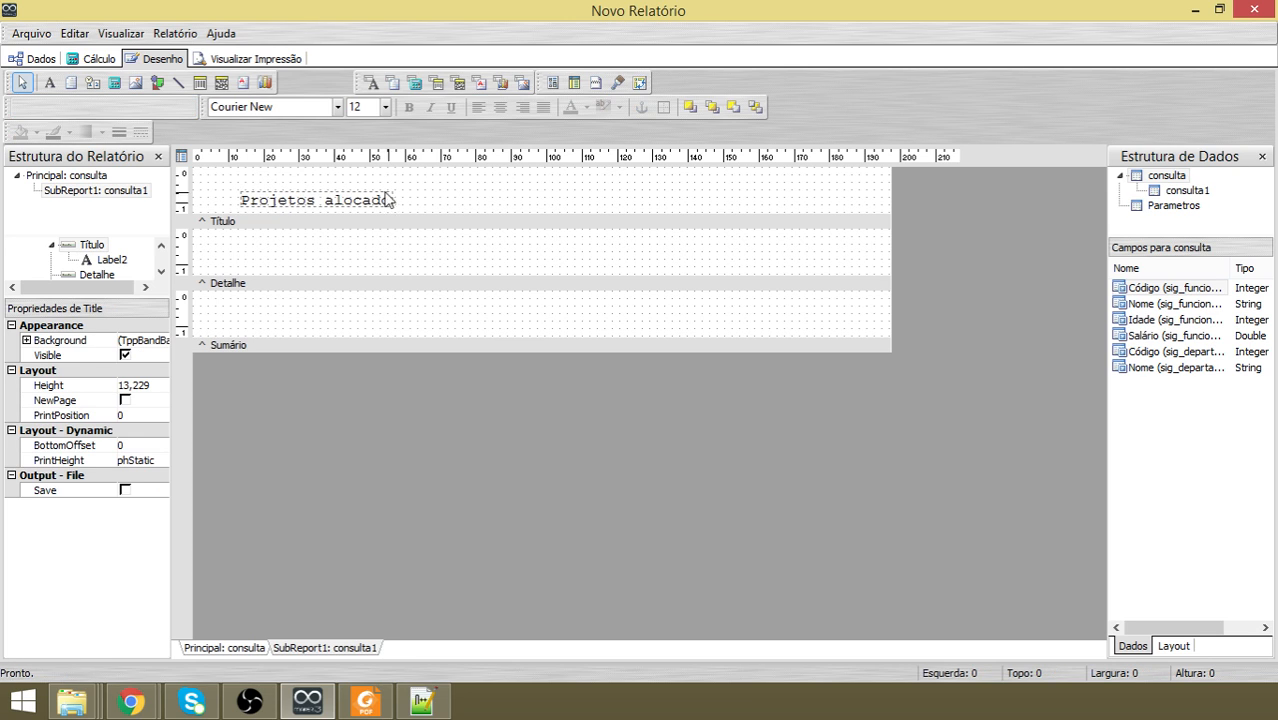
Add a DBText bound to Nome (sig_projeto.pro_nome) in the subreport's Detalhe band, about 29 mm from the left, with Tamanho automático turned on.
click(370, 82)
click(347, 248)
drag(378, 262, 328, 258)
click(330, 107)
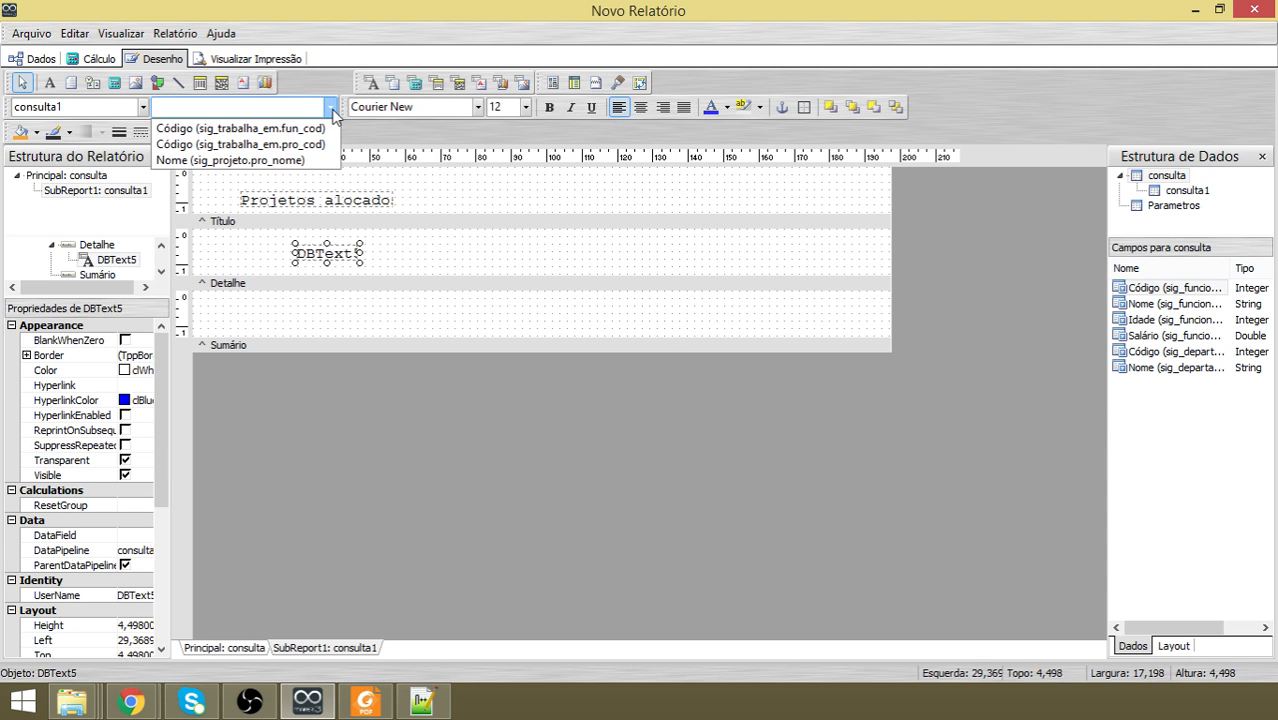
click(300, 160)
right_click(348, 256)
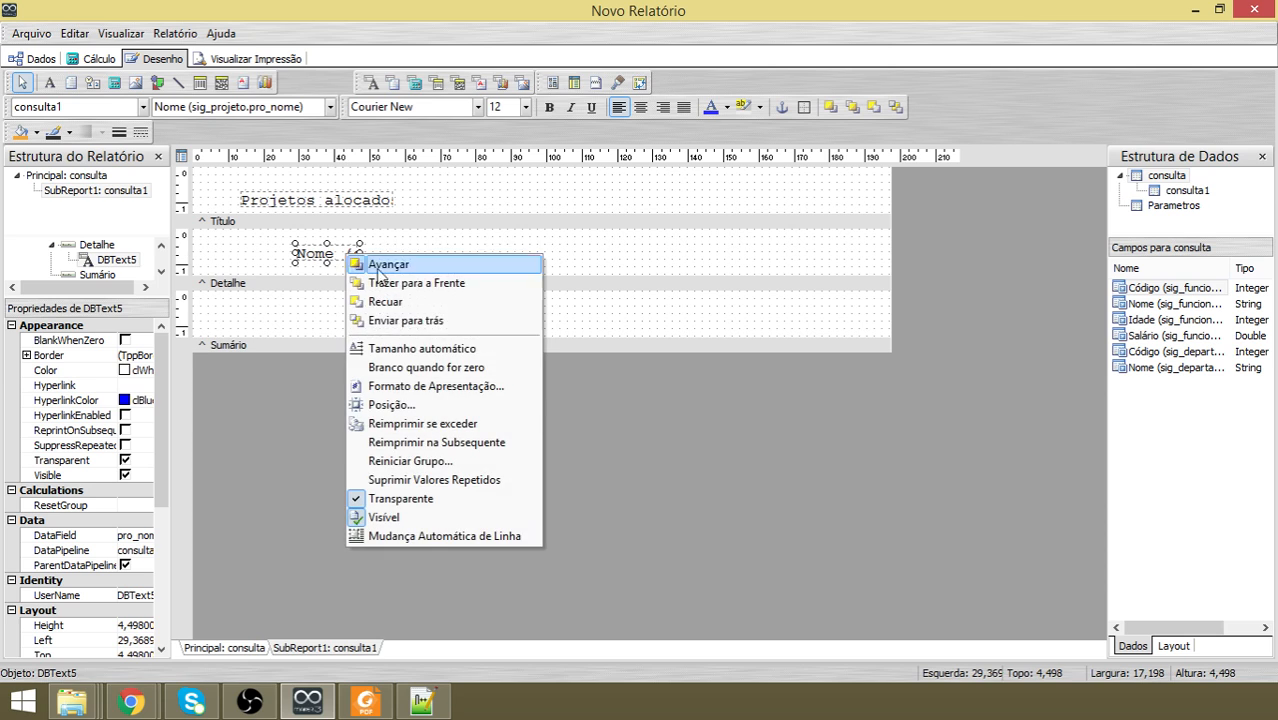
click(430, 349)
Open the TextAlignment property of the "Projetos alocados" label.
click(310, 200)
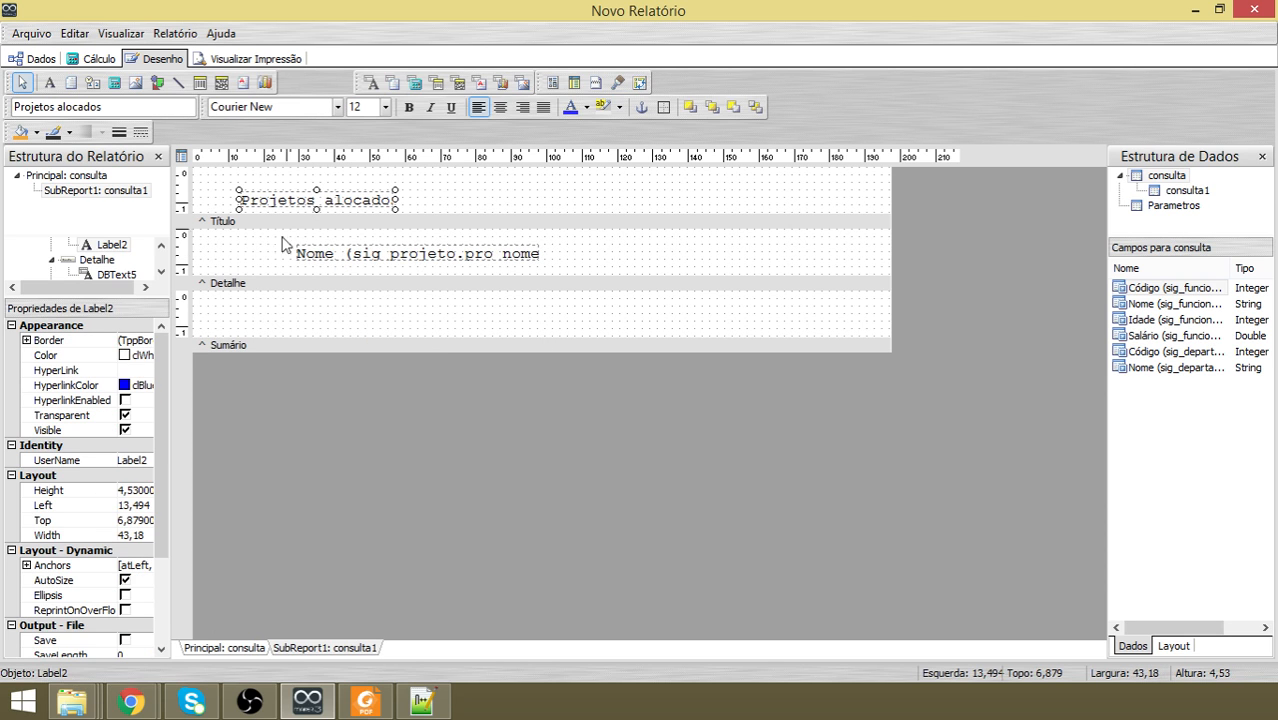
scroll(162, 452, down, 3)
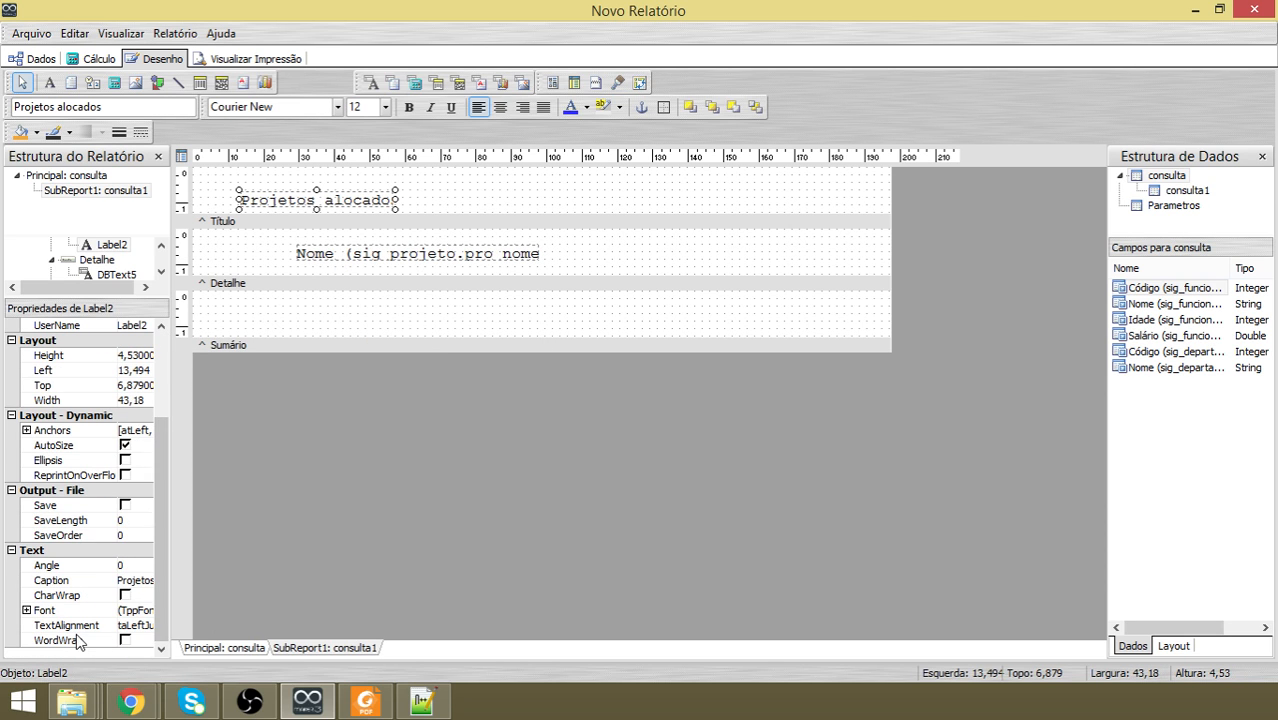
click(139, 625)
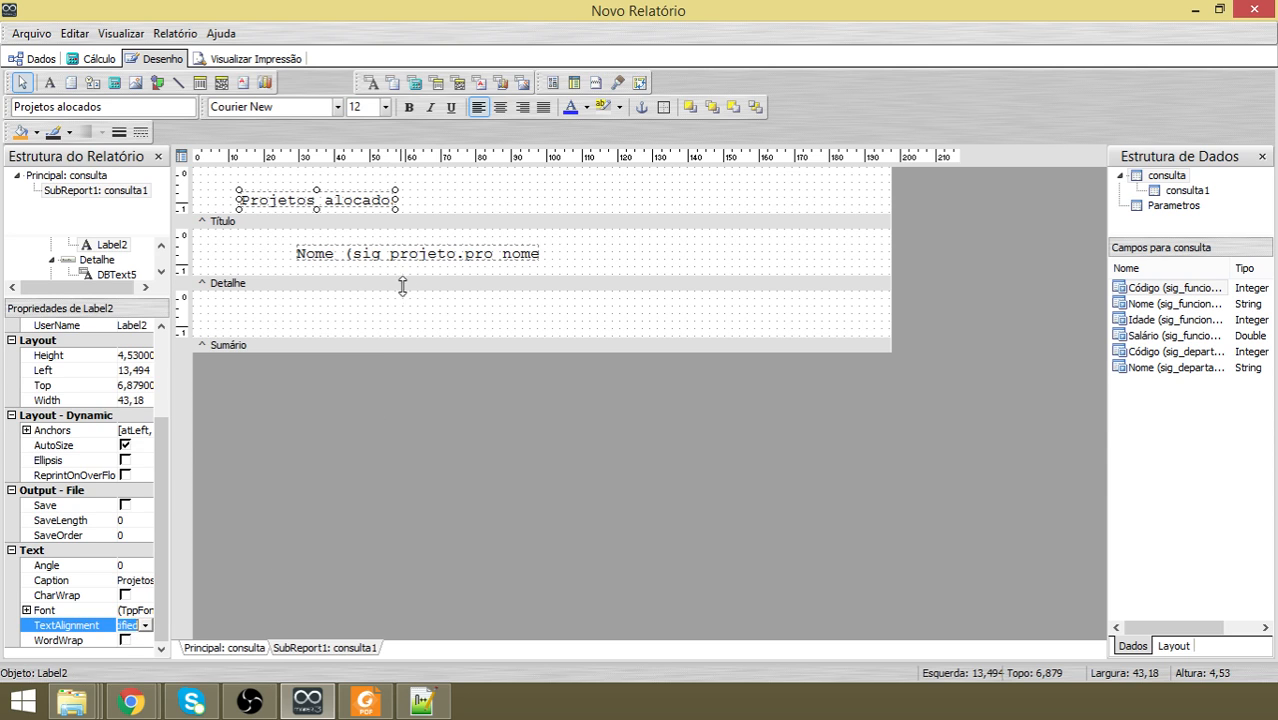
Place a label in the subreport's Sumário band, about 17 mm from the left and 5 mm from the top.
click(560, 250)
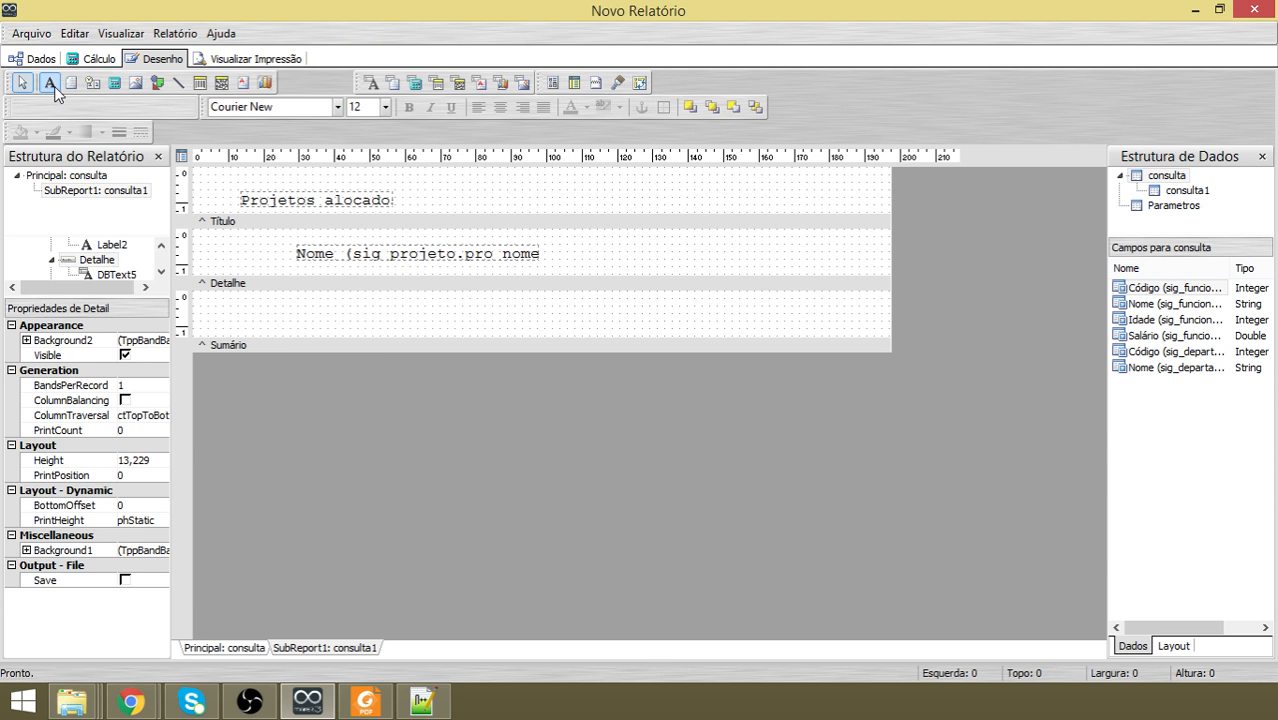
click(48, 82)
click(293, 322)
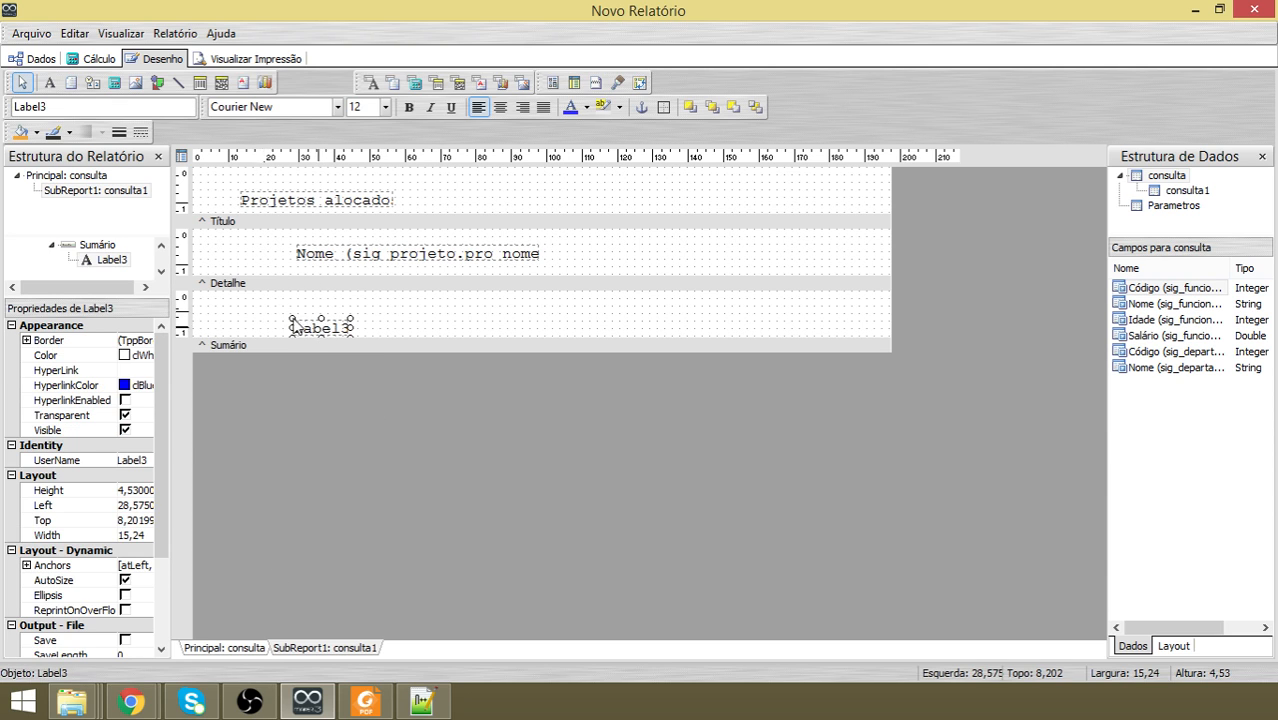
drag(293, 325, 245, 317)
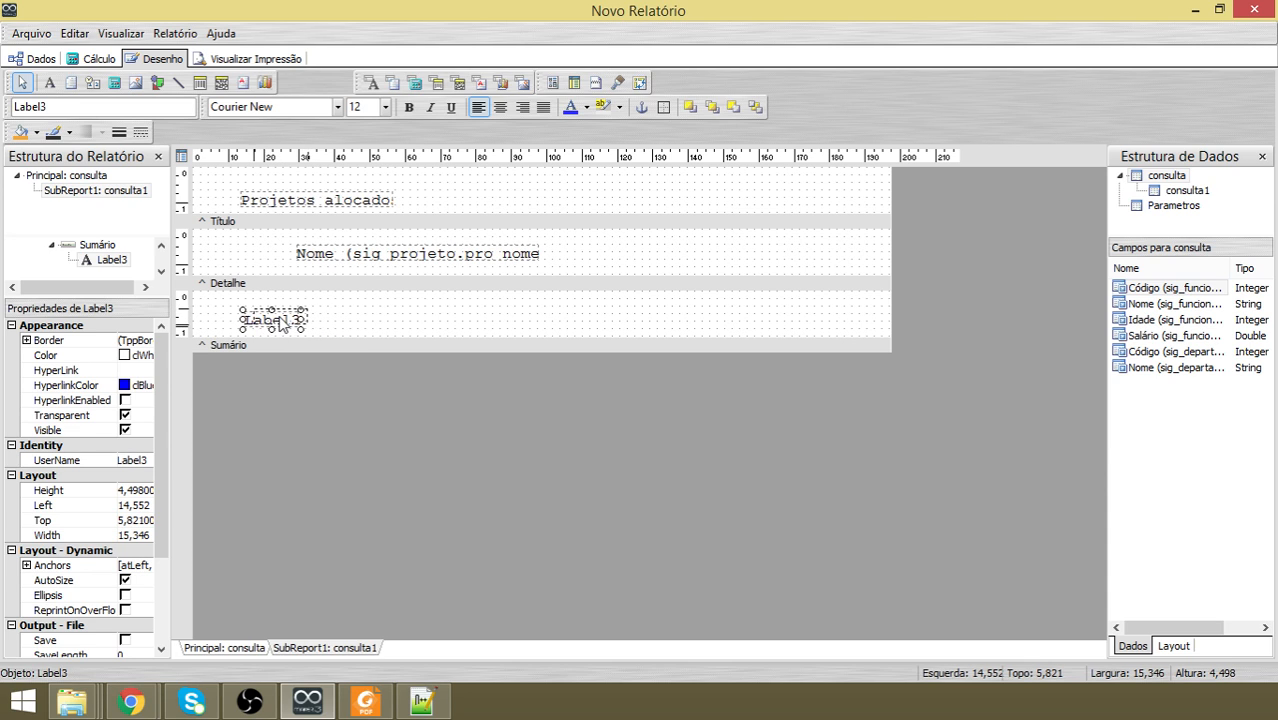
drag(282, 322, 291, 319)
Set the text of the Sumário band label to "Total de projetos alocados:".
double_click(122, 101)
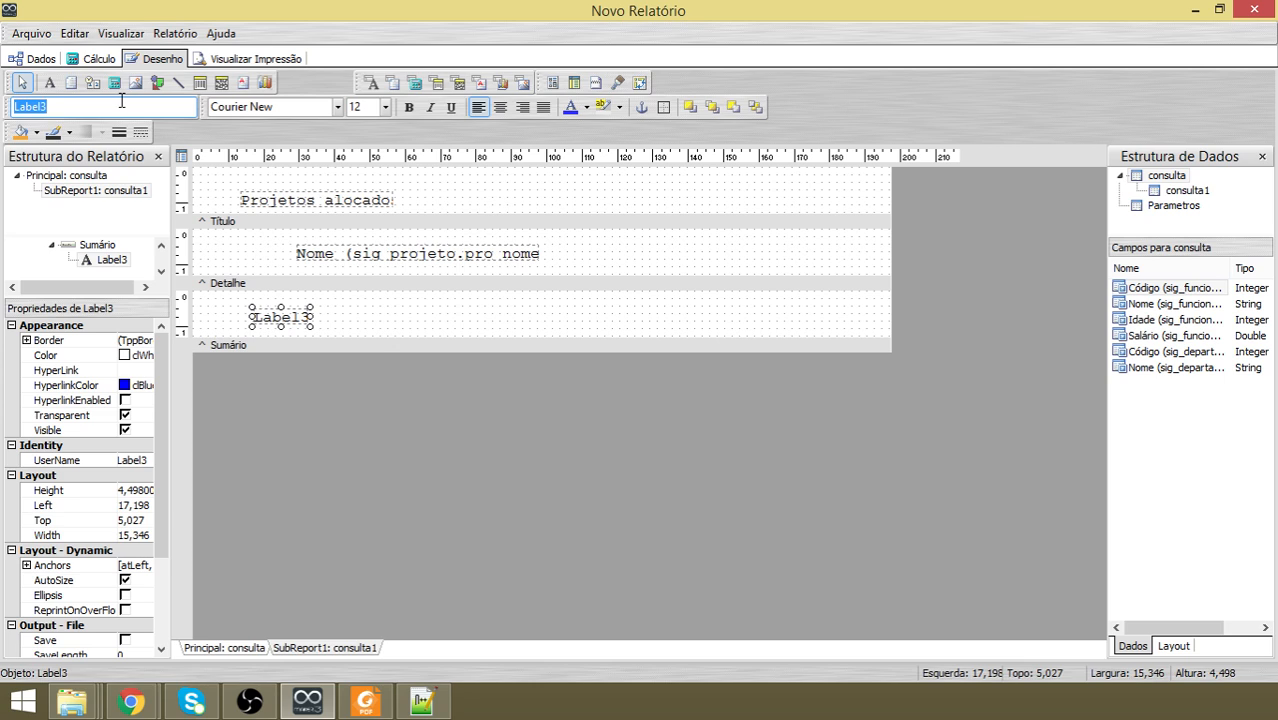
text(Total de)
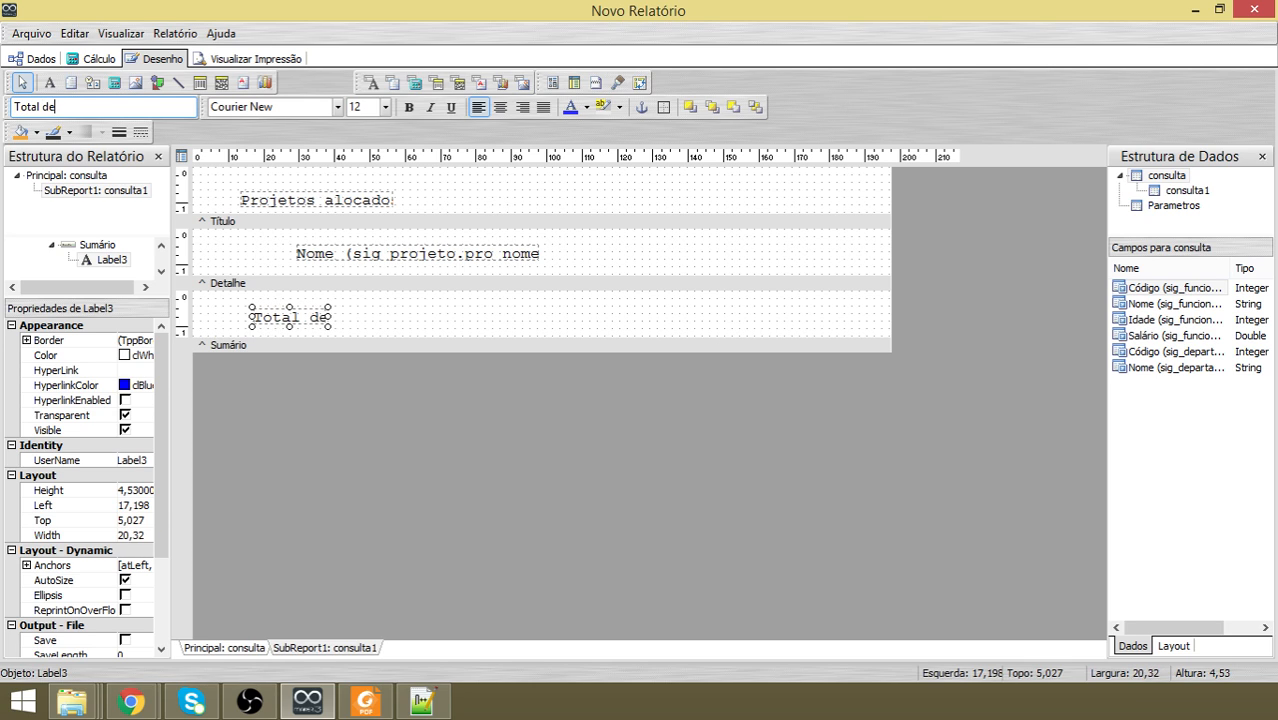
text( projetos )
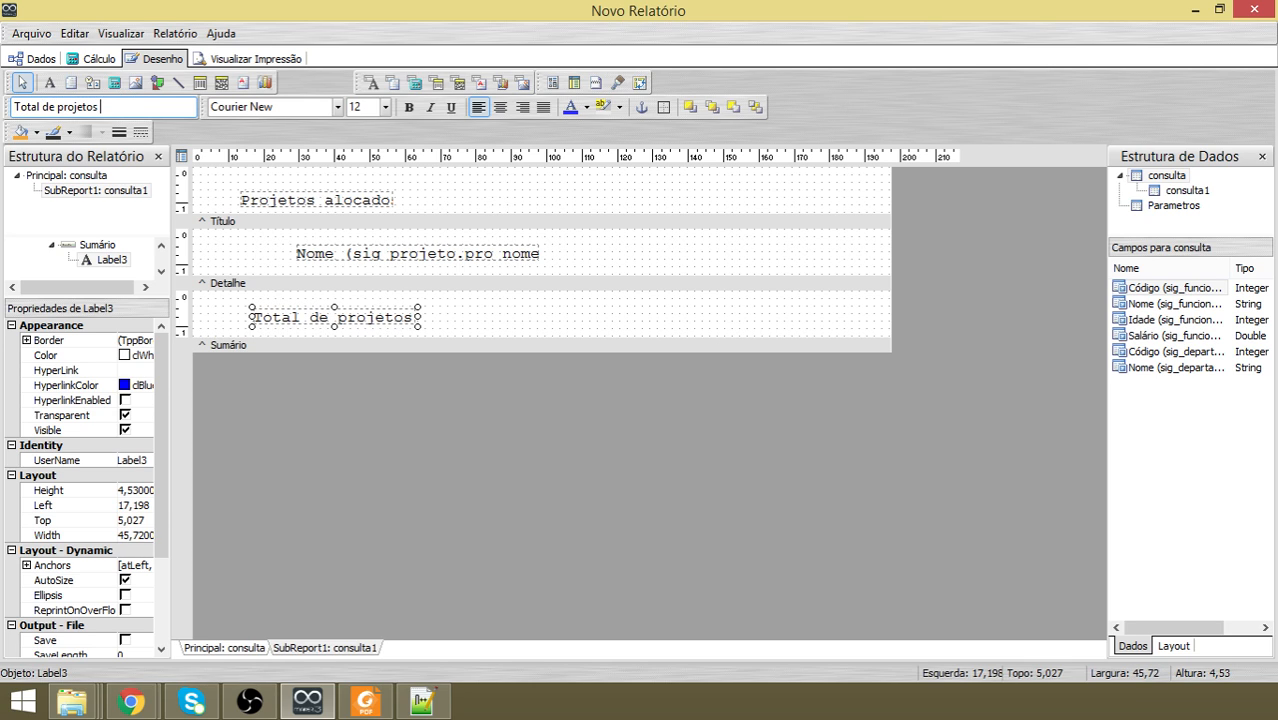
text(alocados:)
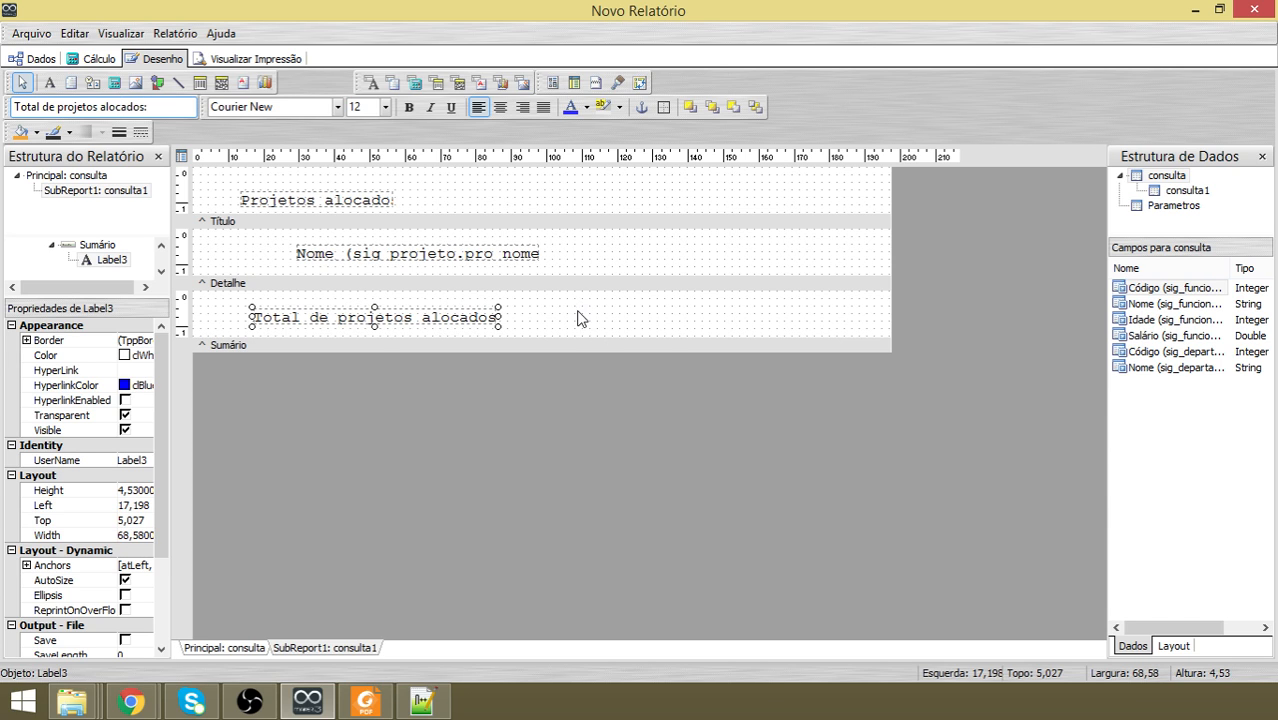
click(576, 314)
Nudge the "Total de projetos alocados:" label left until it sits about 15.6 mm from the left.
click(418, 323)
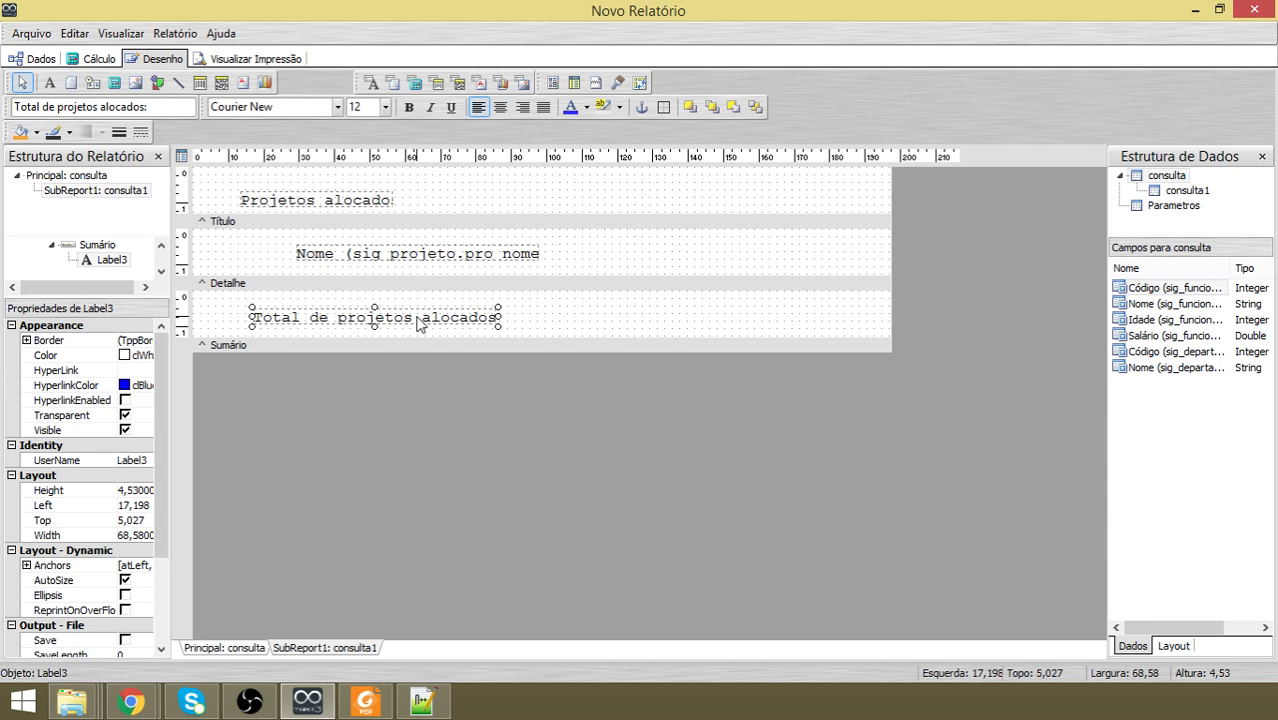
key(Left)
key(Left)
key(Left)
key(Left)
key(Left)
key(Left)
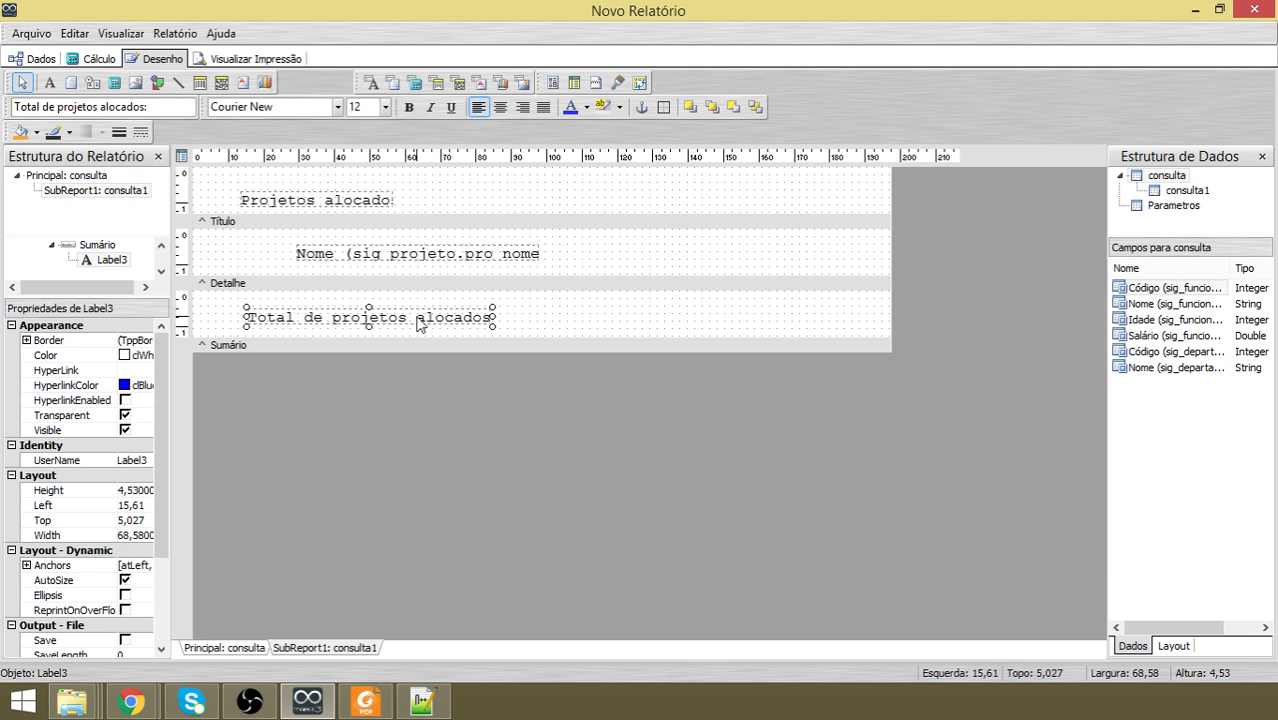
click(537, 314)
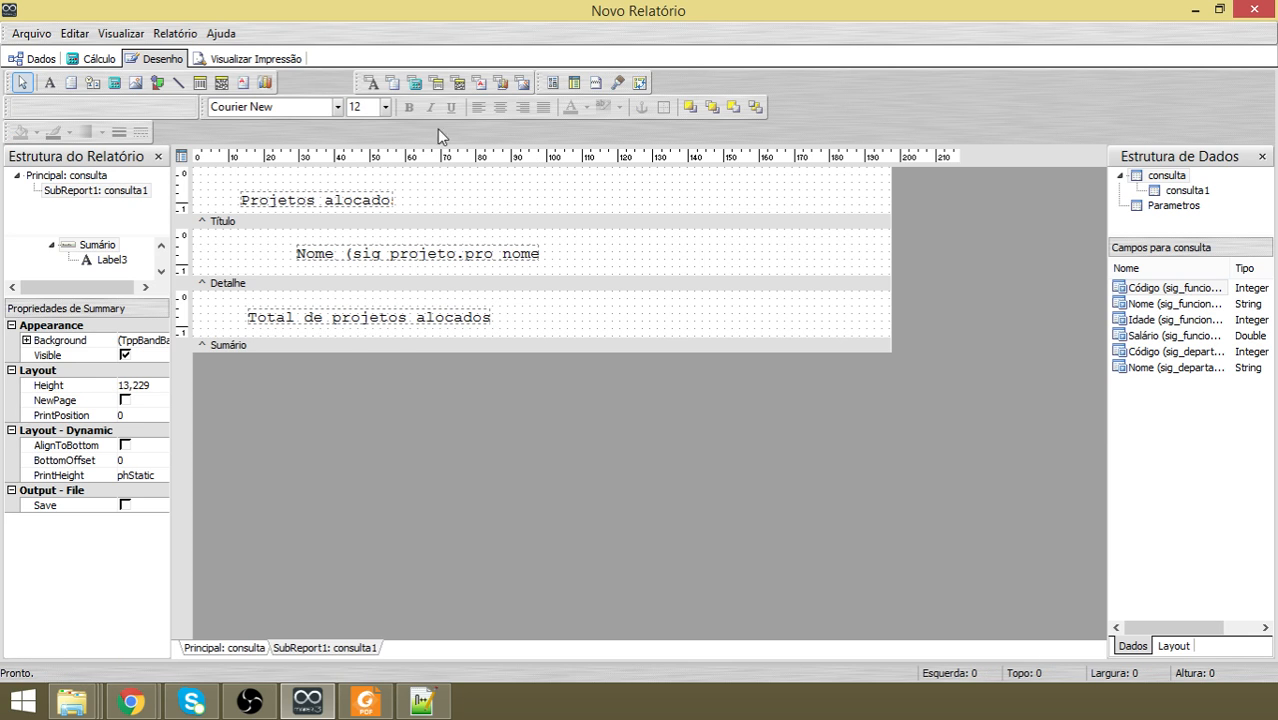
Add a DBCalc to the Sumário band beside the total label, about 86 mm from the left and 5 mm from the top.
click(416, 84)
click(506, 314)
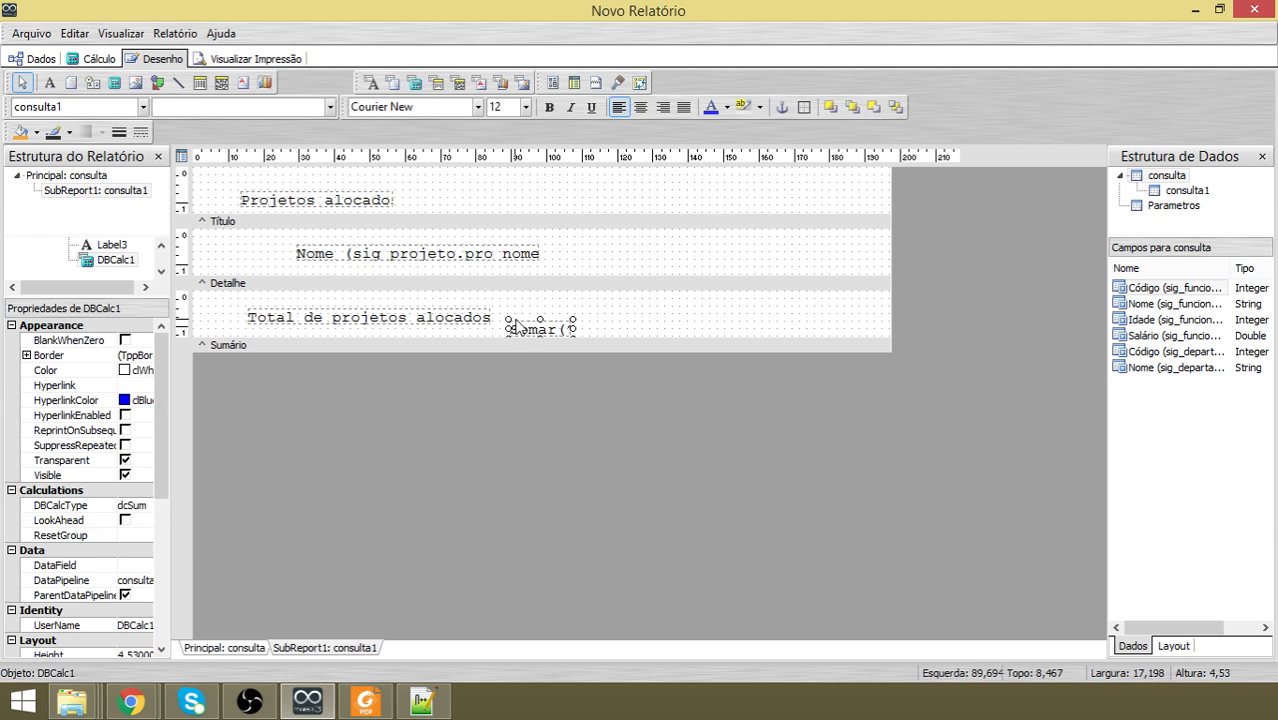
drag(533, 334, 520, 322)
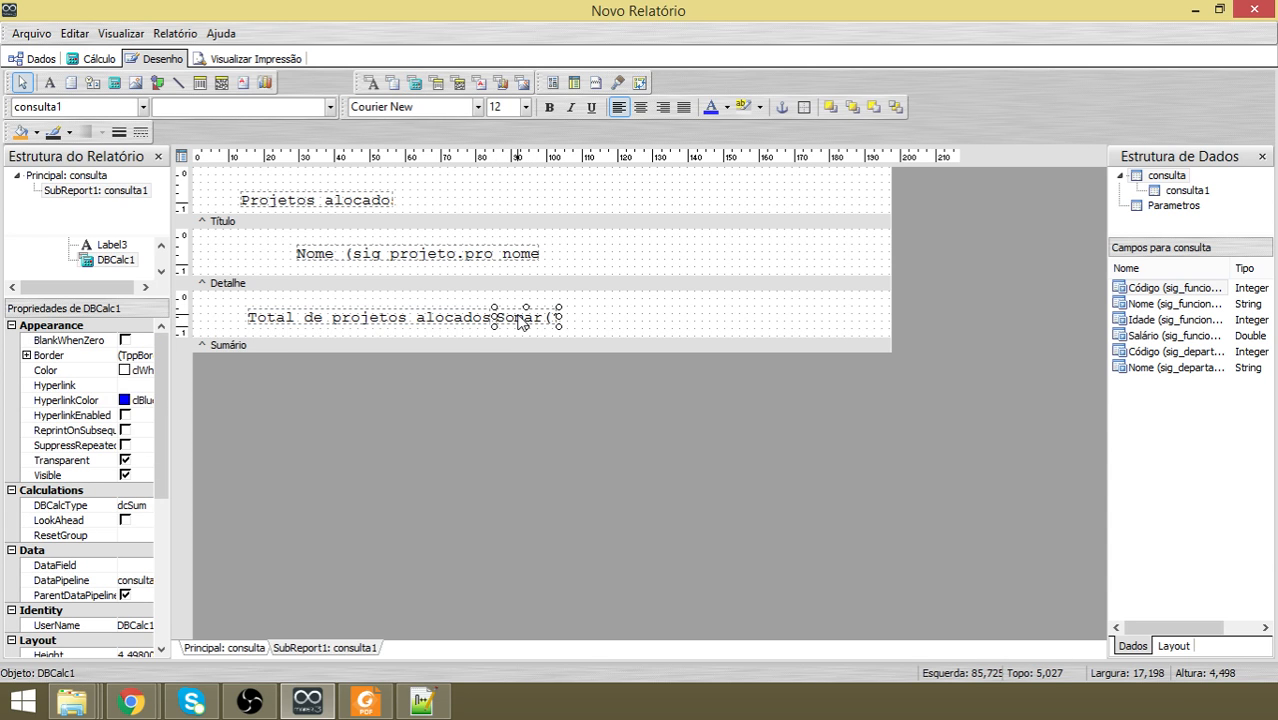
Bind the DBCalc to Nome (sig_projeto.pro_nome) and set its calculation type to Contar.
click(330, 108)
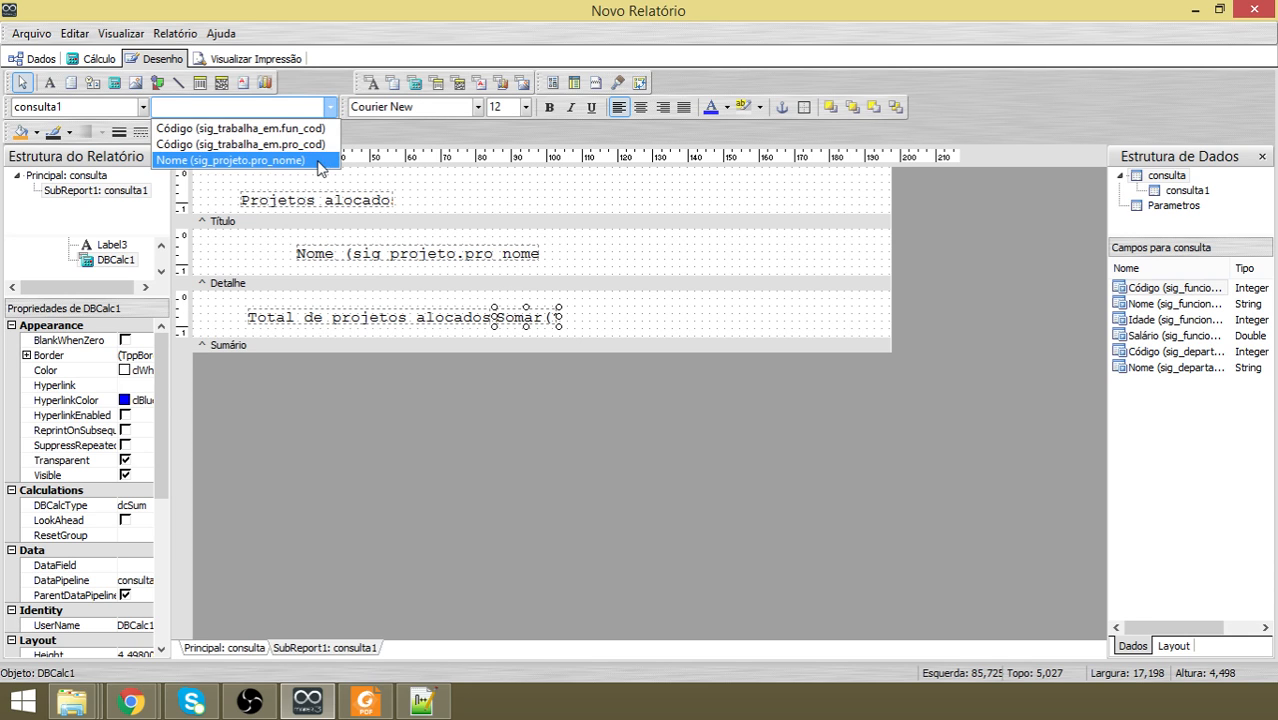
click(320, 160)
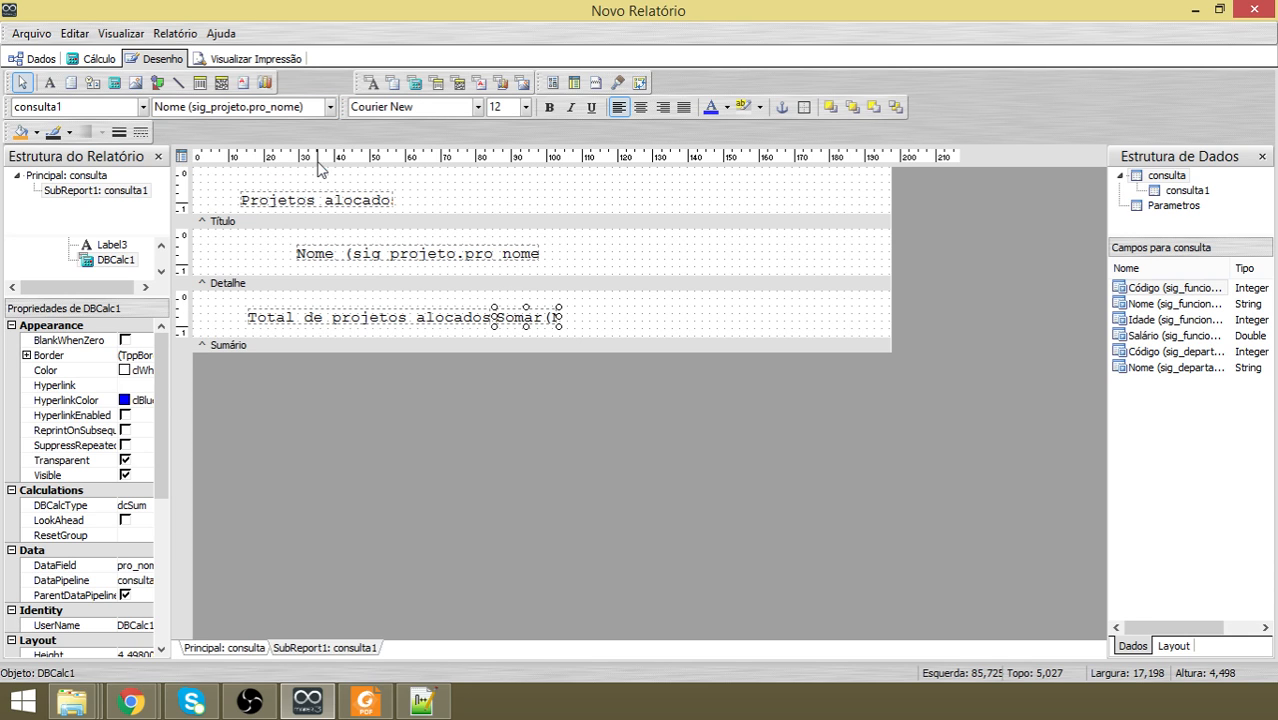
right_click(527, 316)
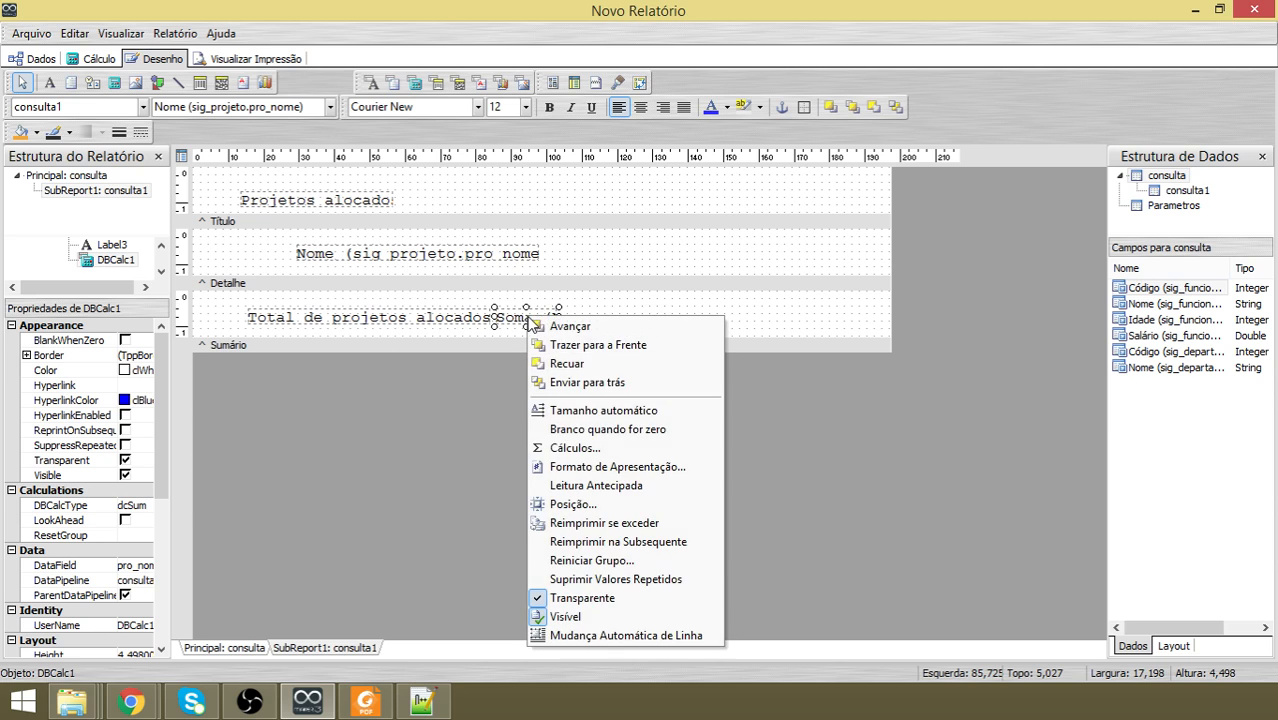
click(586, 452)
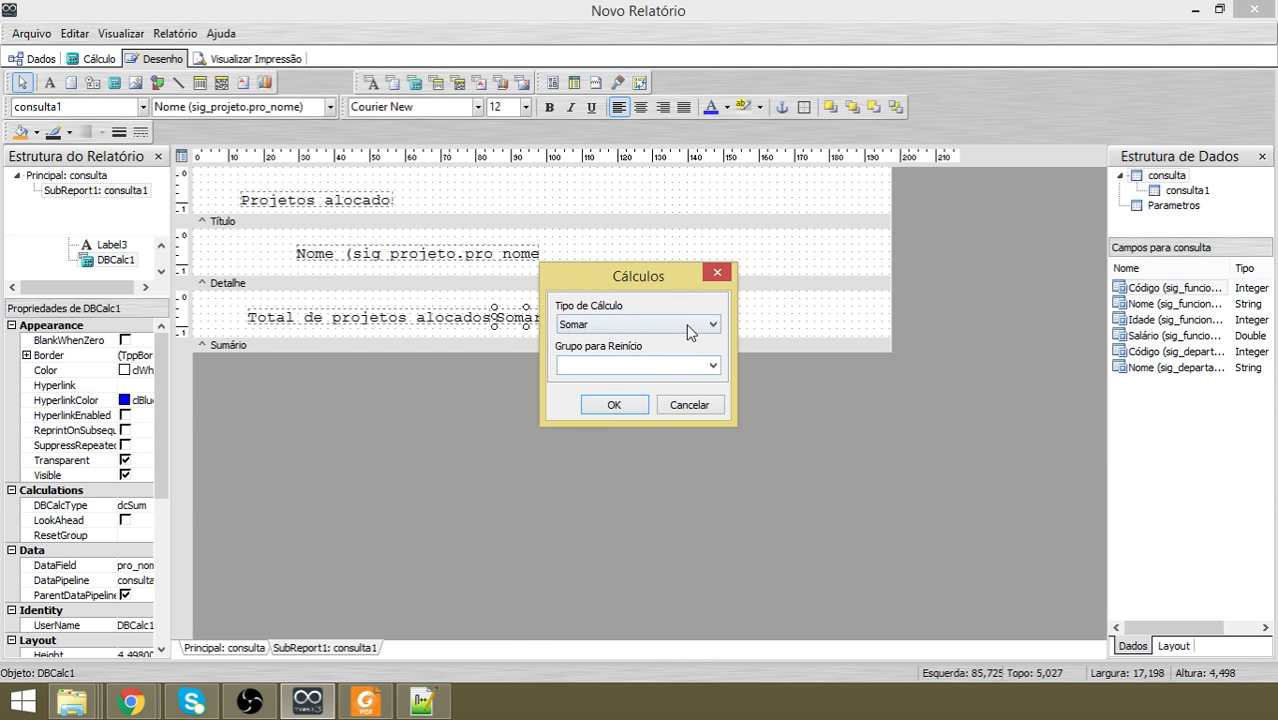
click(690, 328)
click(663, 341)
click(622, 407)
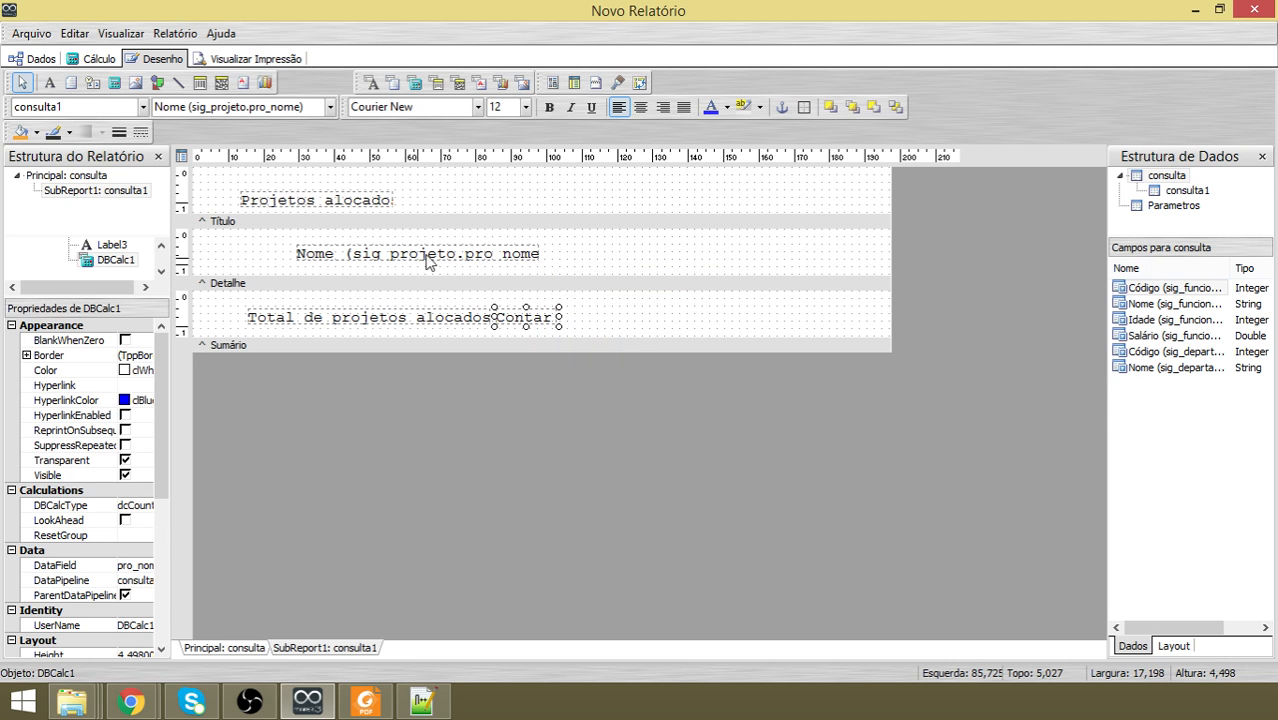
Set the font colour of both subreport labels, the project name field and the Contar field to blue, consulting the sample report in Foxit Reader.
click(370, 203)
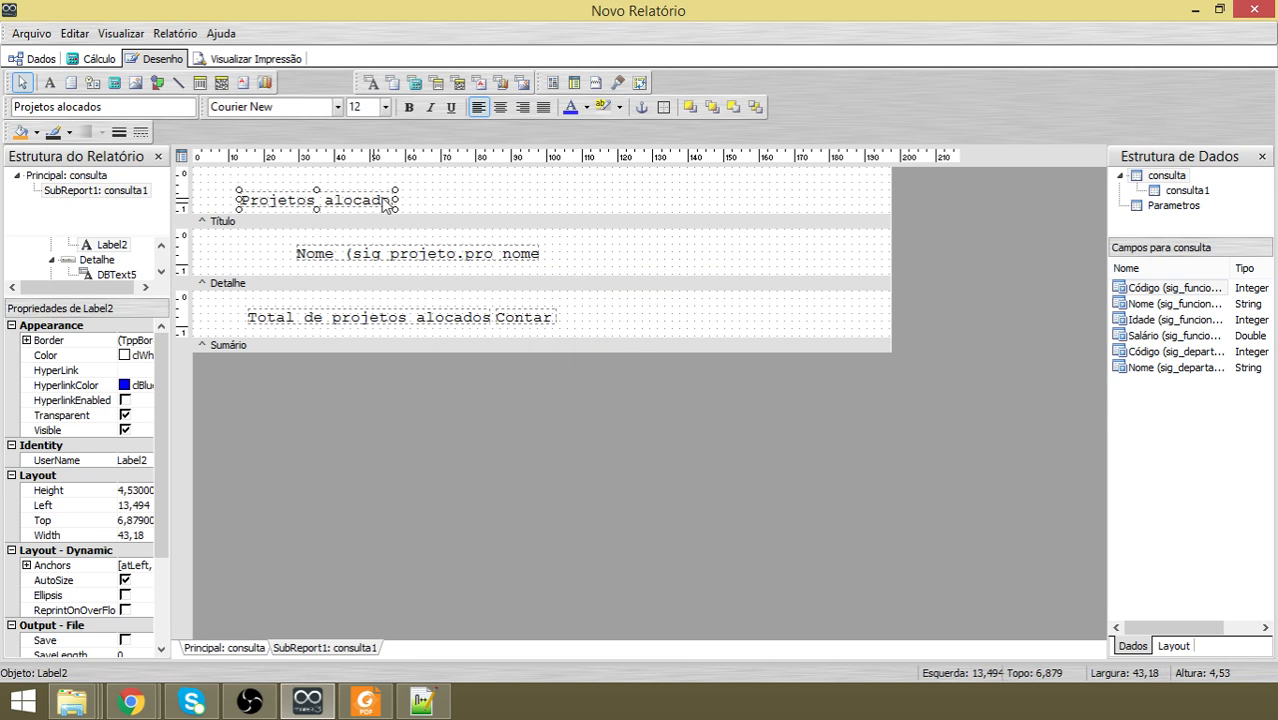
click(570, 107)
click(505, 255)
click(709, 108)
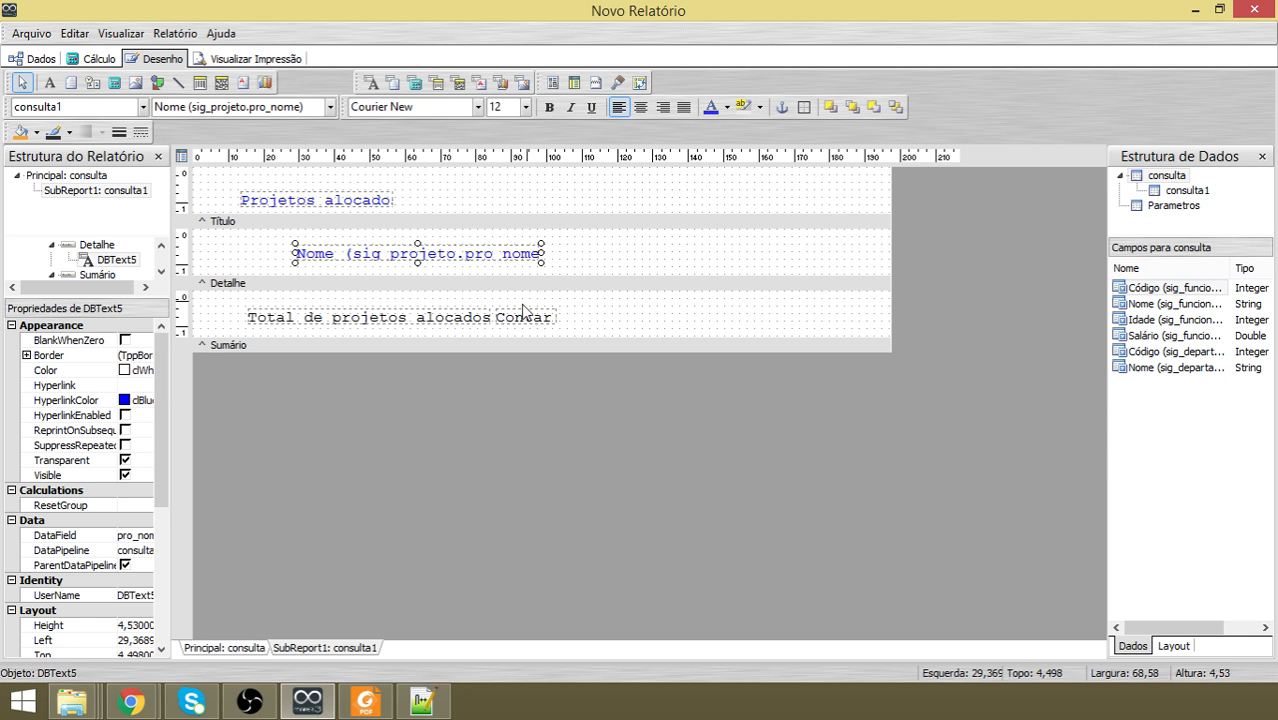
click(520, 318)
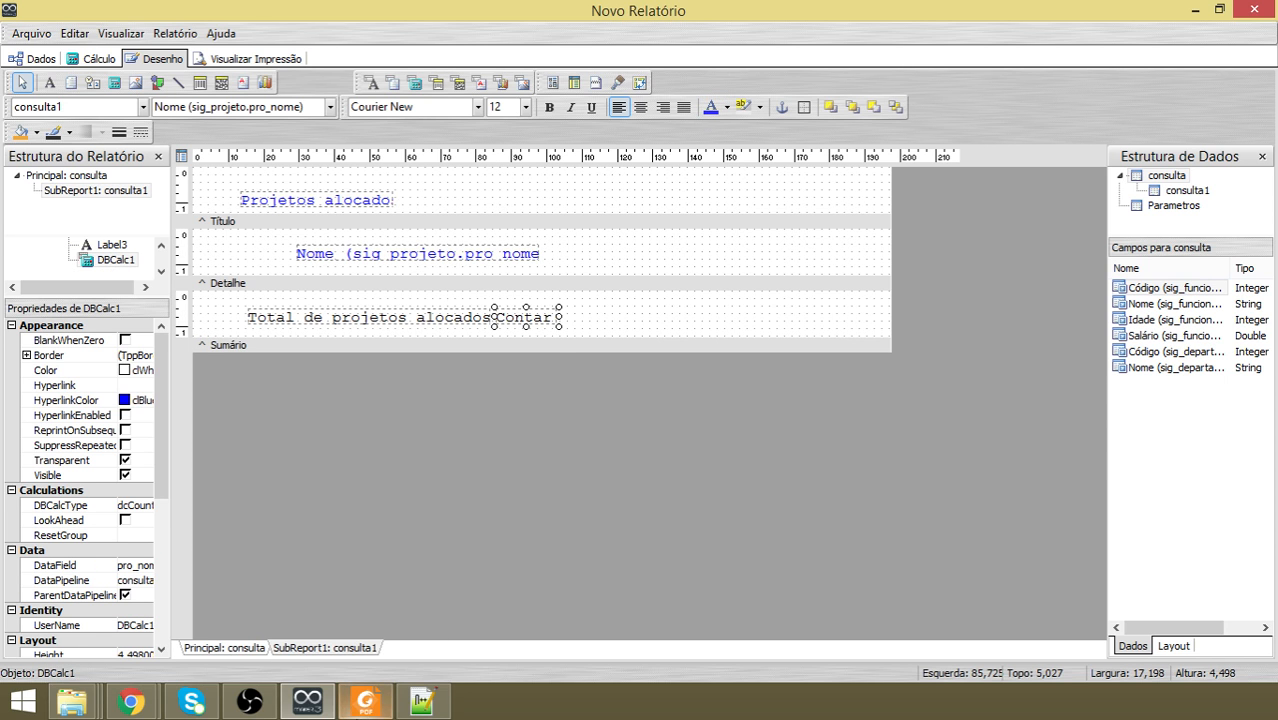
click(366, 702)
click(366, 704)
click(385, 318)
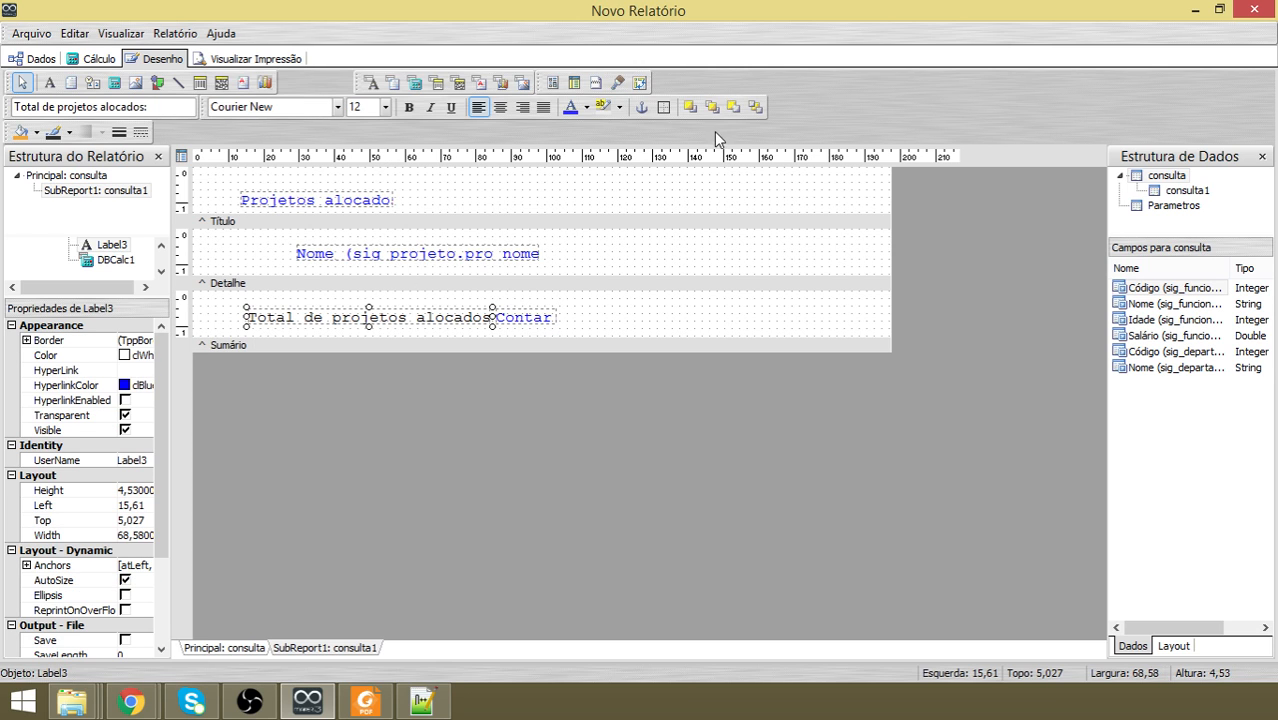
Reduce the height of the Detalhe band and shrink the Sumário band to about 9.8 mm, and preview the report.
drag(586, 282, 584, 264)
drag(559, 330, 563, 316)
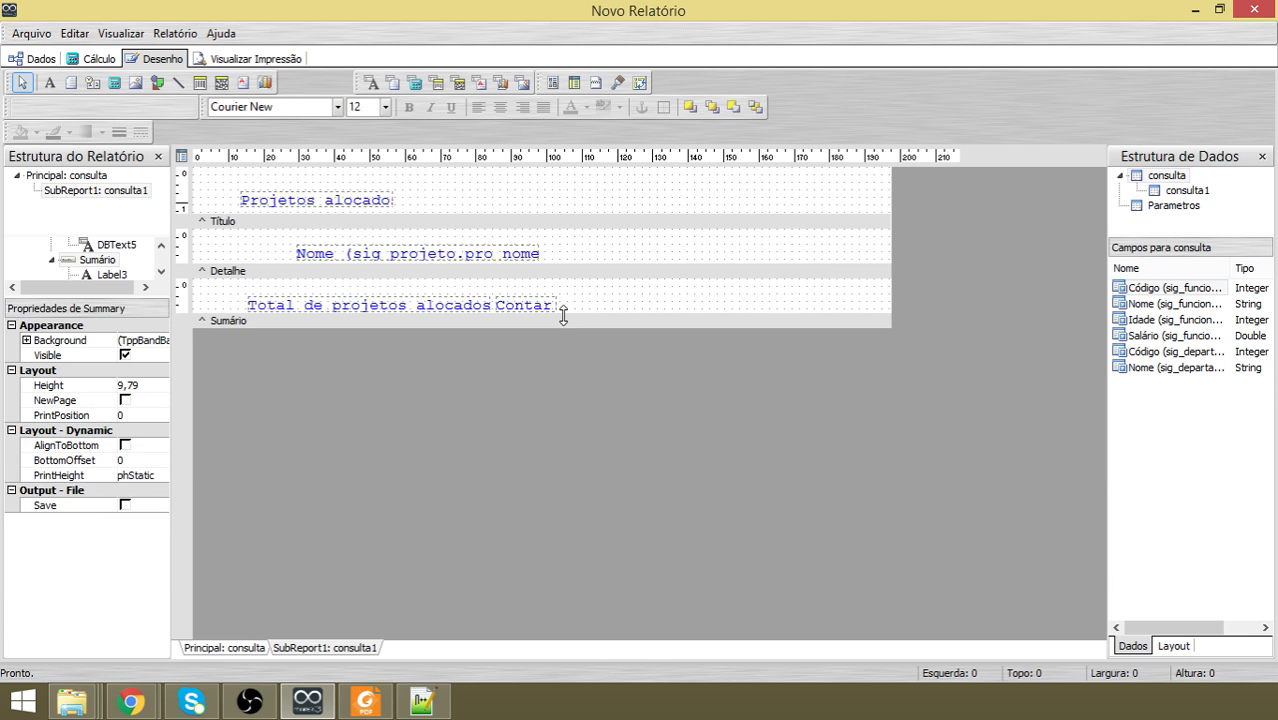
click(276, 60)
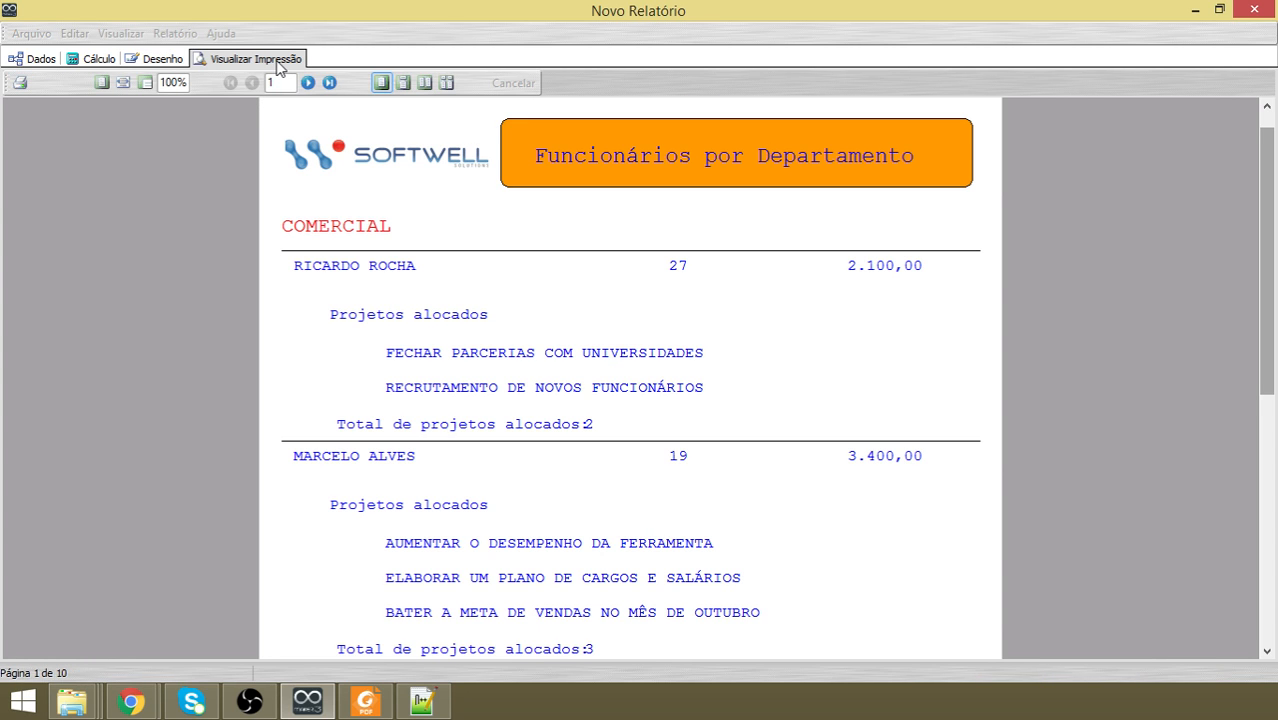
Return to the design and nudge the "Total de projetos alocados:" label left to about 14.6 mm from the left.
click(128, 60)
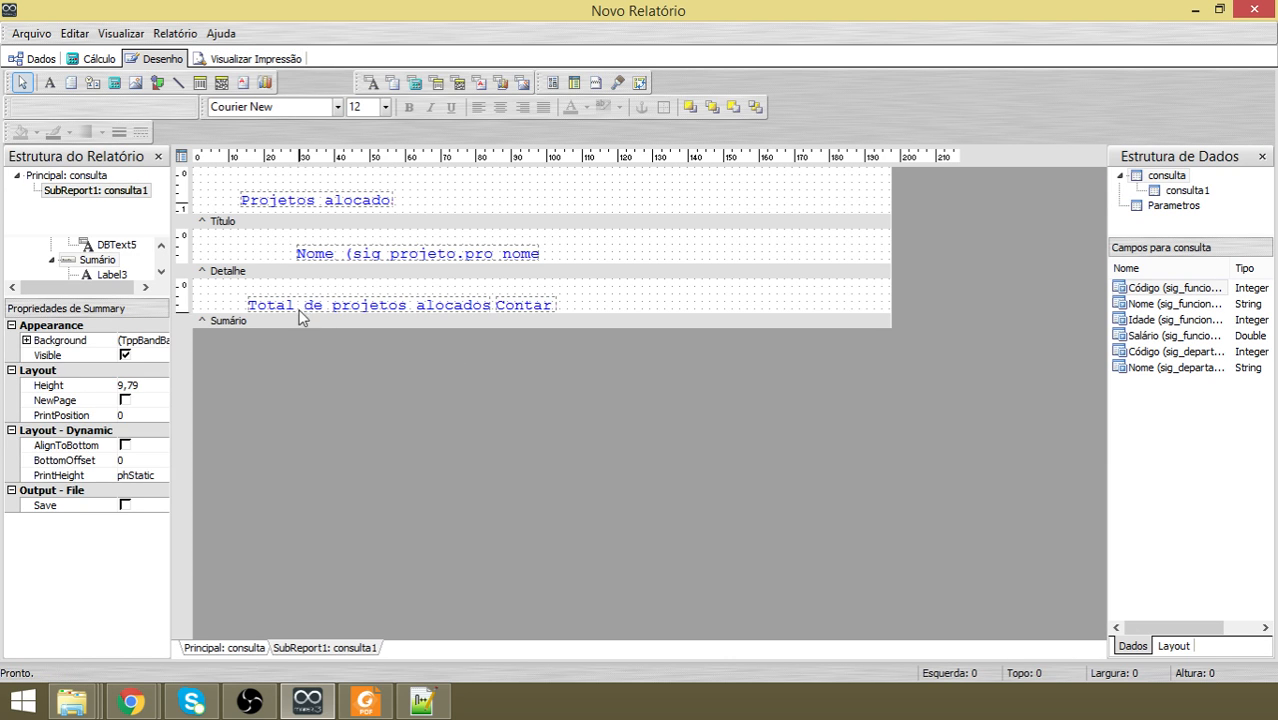
click(304, 305)
scroll(171, 539, down, 3)
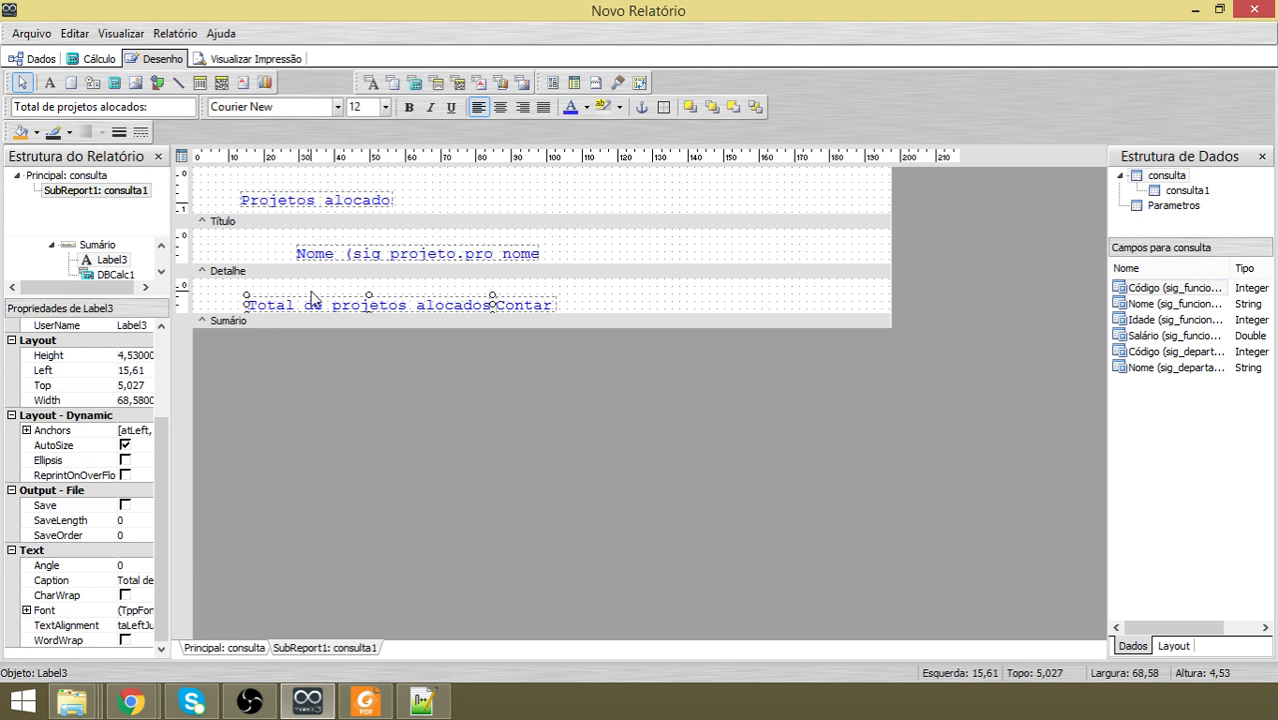
key(Left)
key(Left)
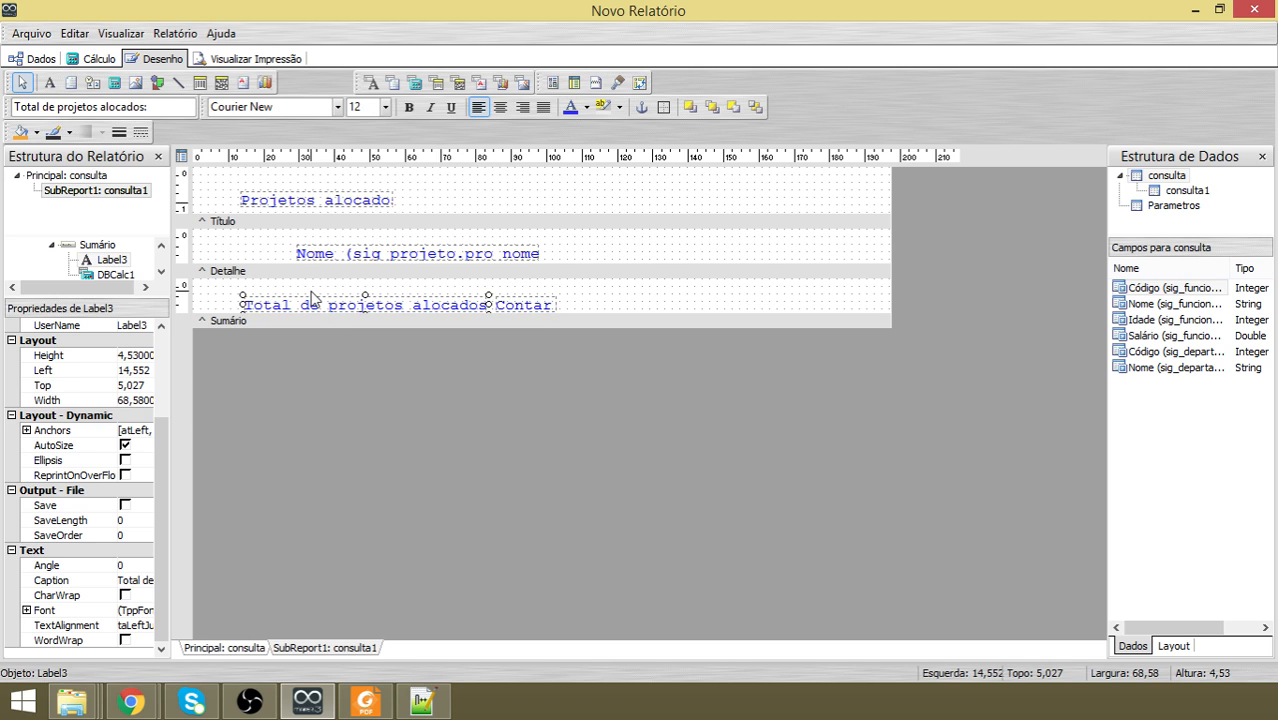
Preview the report and check the allocated projects and their totals on pages 1 to 3.
click(232, 59)
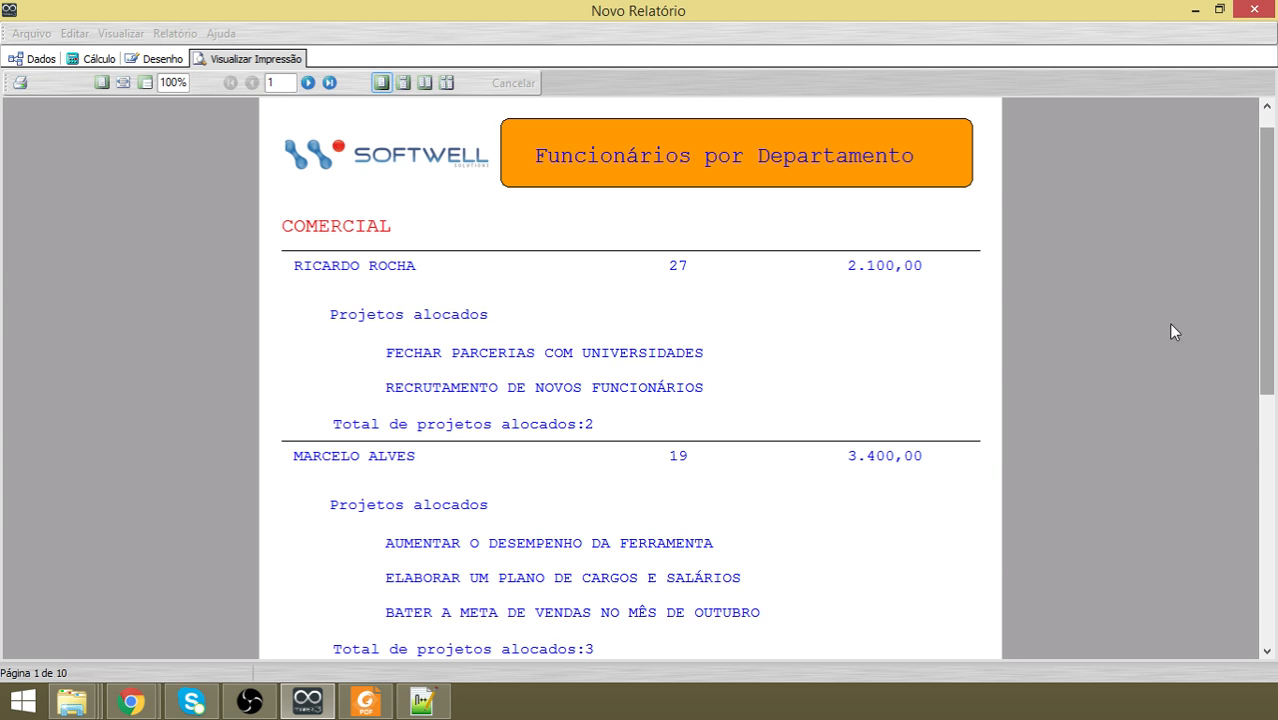
mouse_move(1273, 303)
mouse_down()
mouse_move(1274, 560)
mouse_move(1267, 300)
mouse_up()
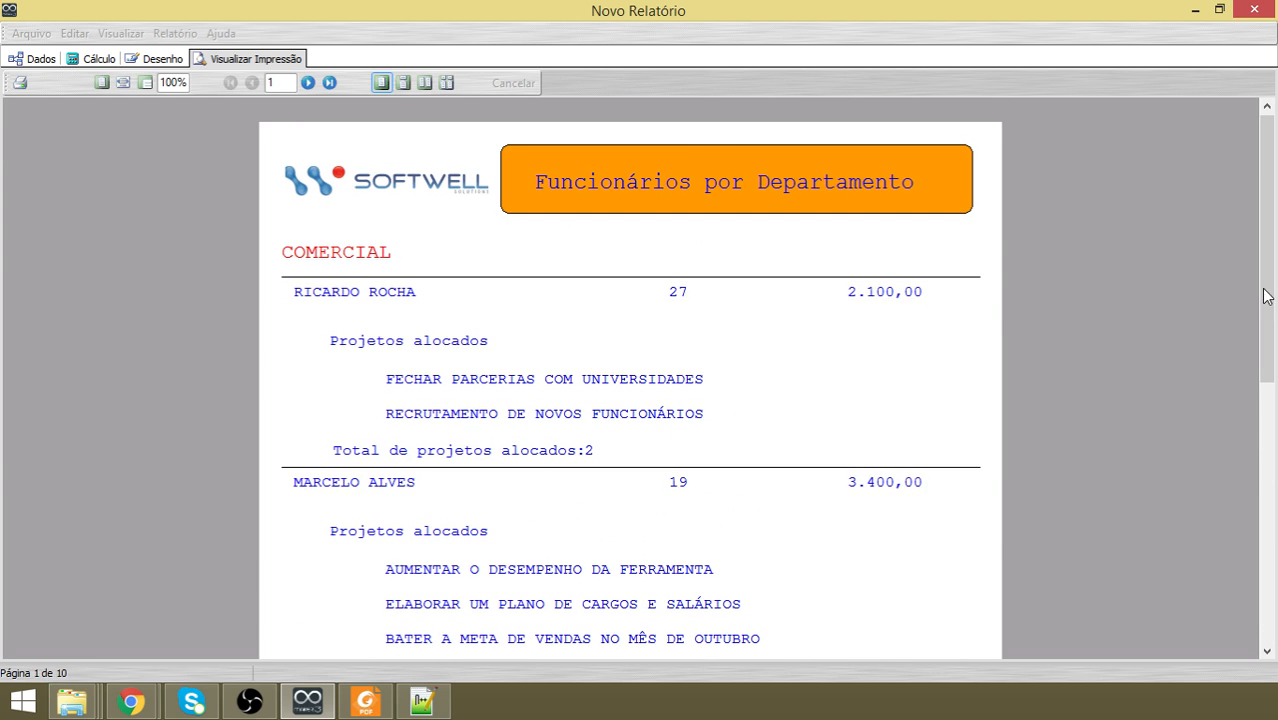
click(308, 83)
click(308, 84)
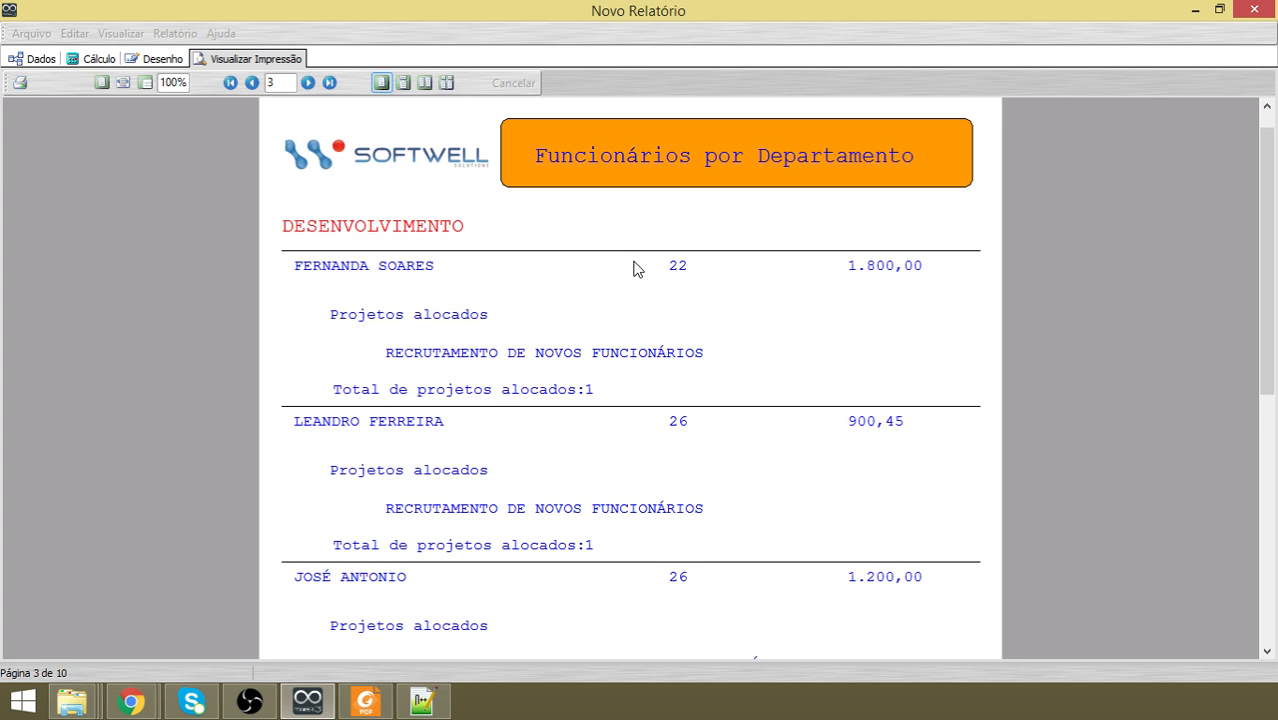
Return to the design and move the Contar field slightly right, leaving a gap after the total label.
click(152, 59)
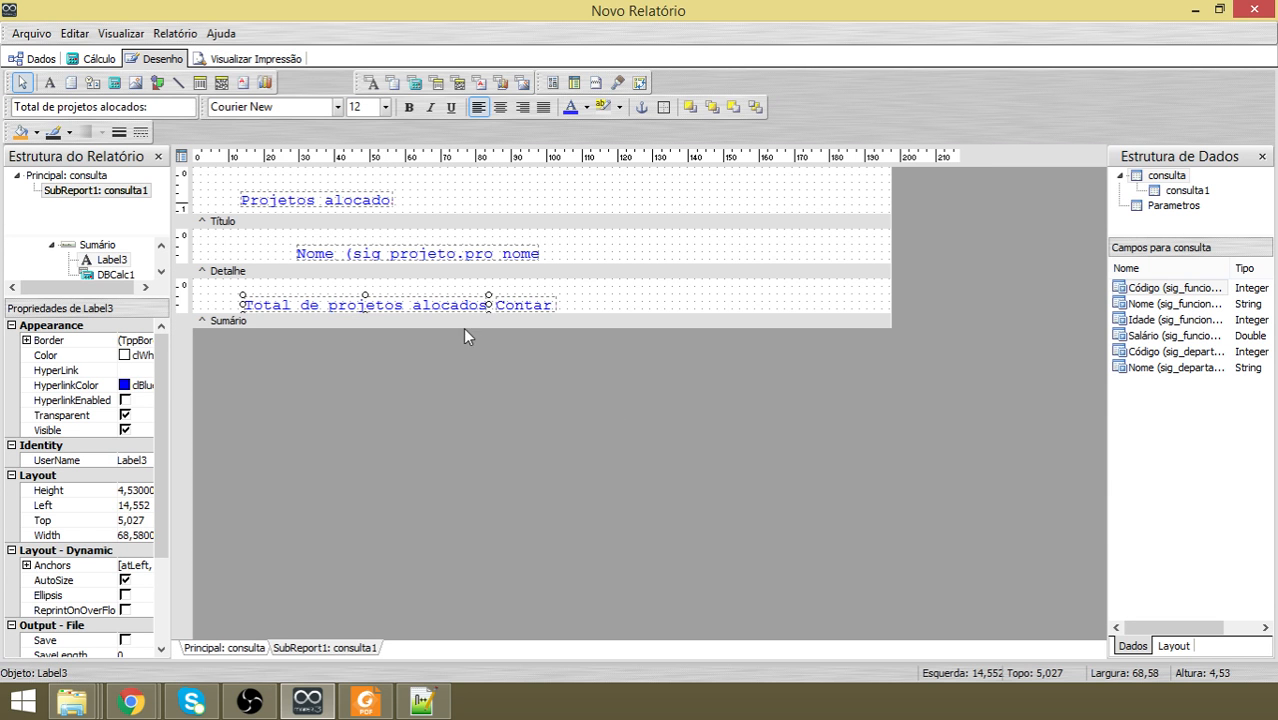
click(510, 310)
drag(510, 311, 514, 310)
Move the "Projetos alocados" label up and in line with the total label, shrink the Título band to about 9.8 mm, and preview the report.
click(330, 207)
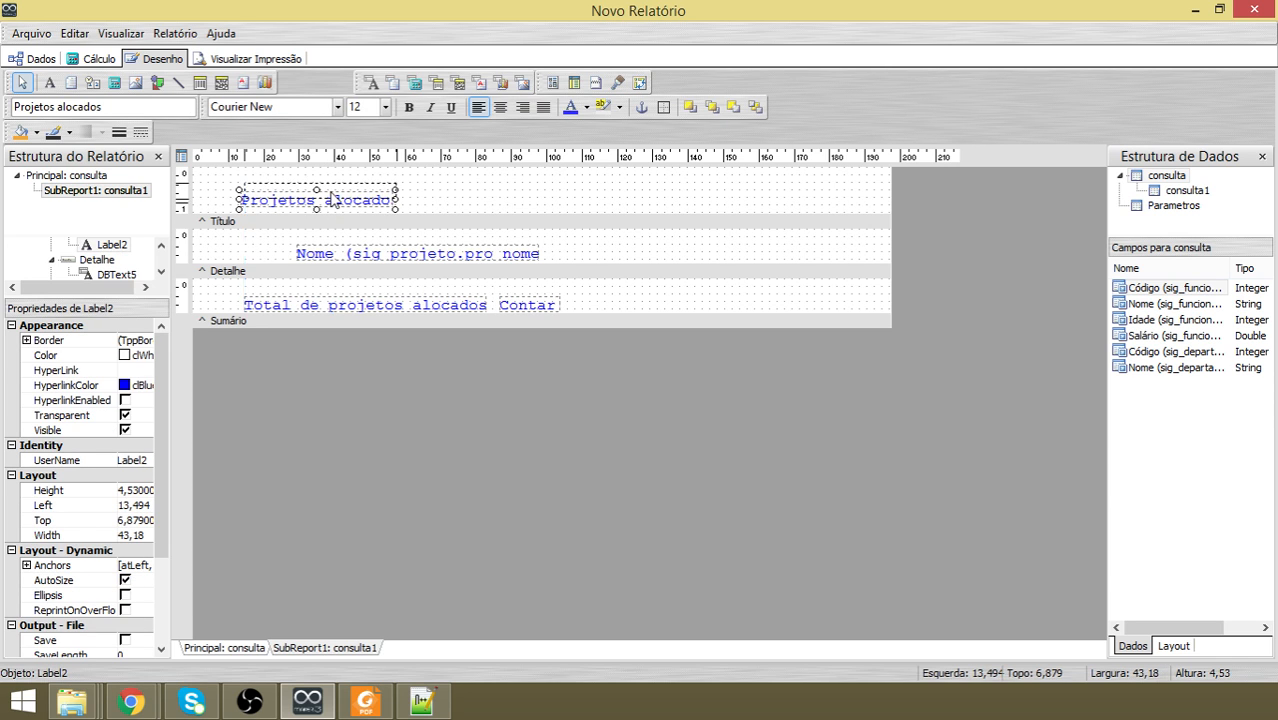
mouse_move(333, 208)
mouse_down()
mouse_move(343, 220)
mouse_move(347, 208)
mouse_up()
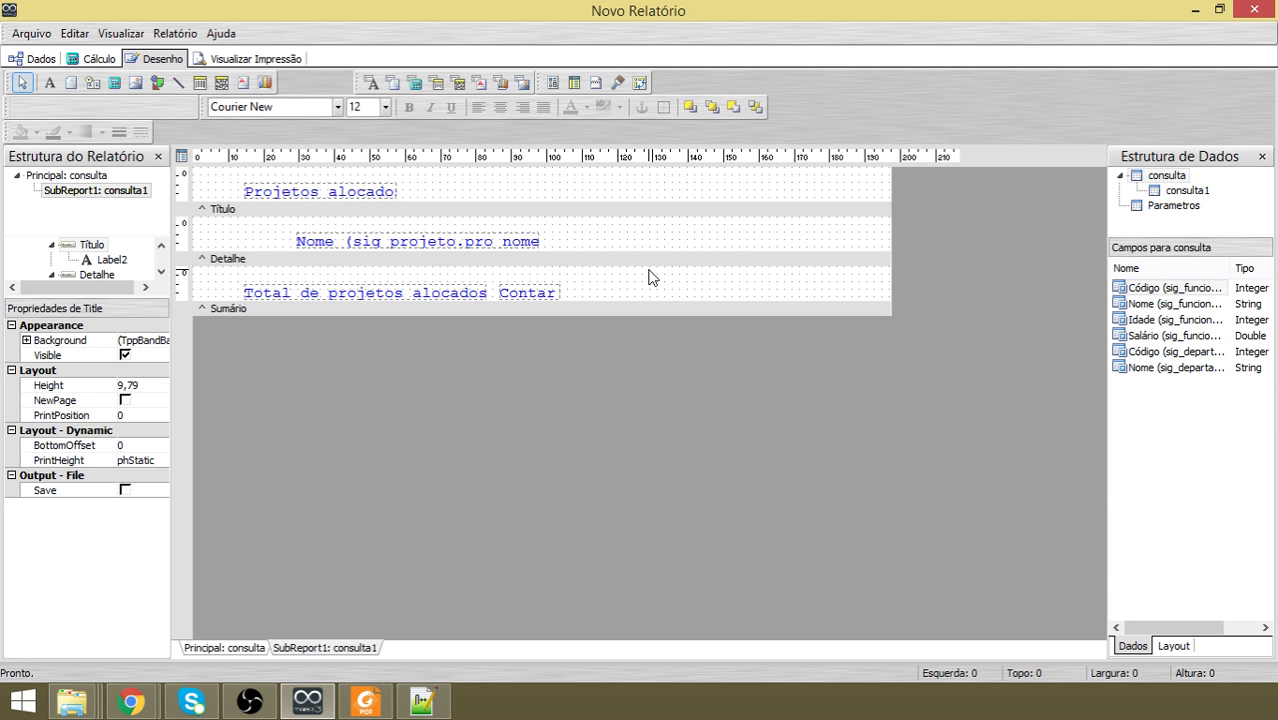
click(242, 60)
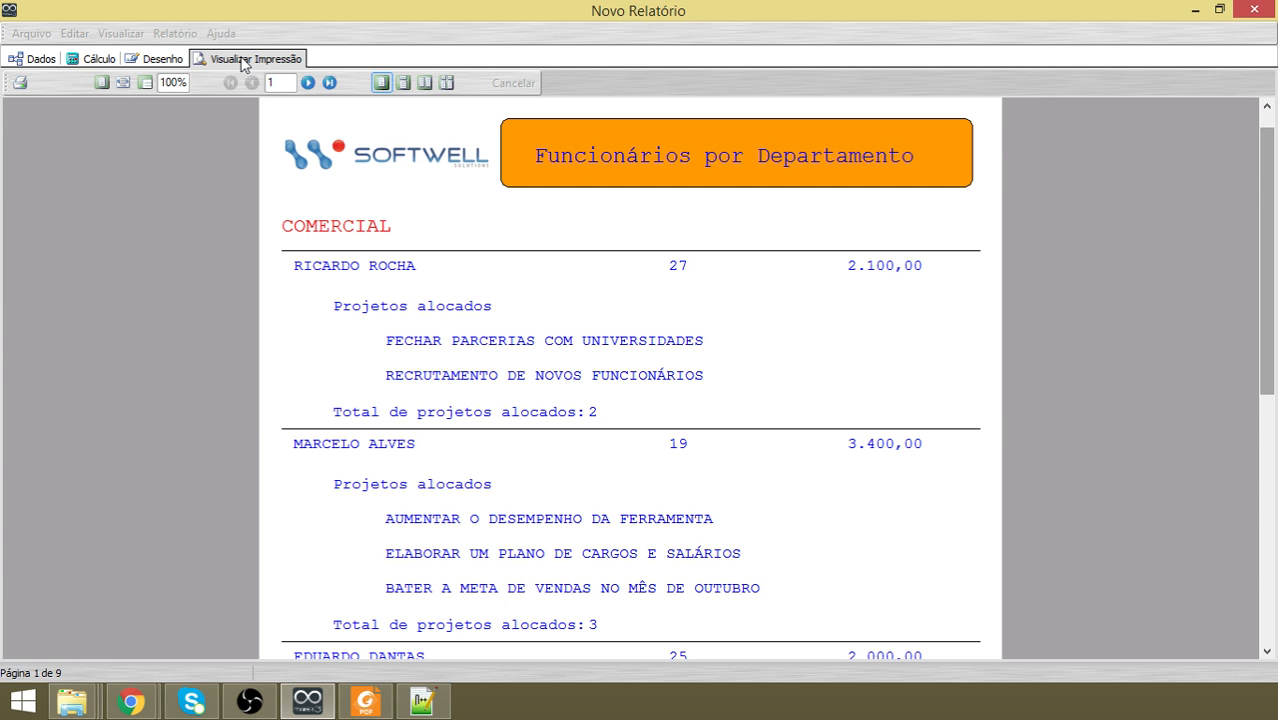
Return to the design, raise the "Projetos alocados" label further and reduce the Título band's height to about 7.1 mm.
click(140, 60)
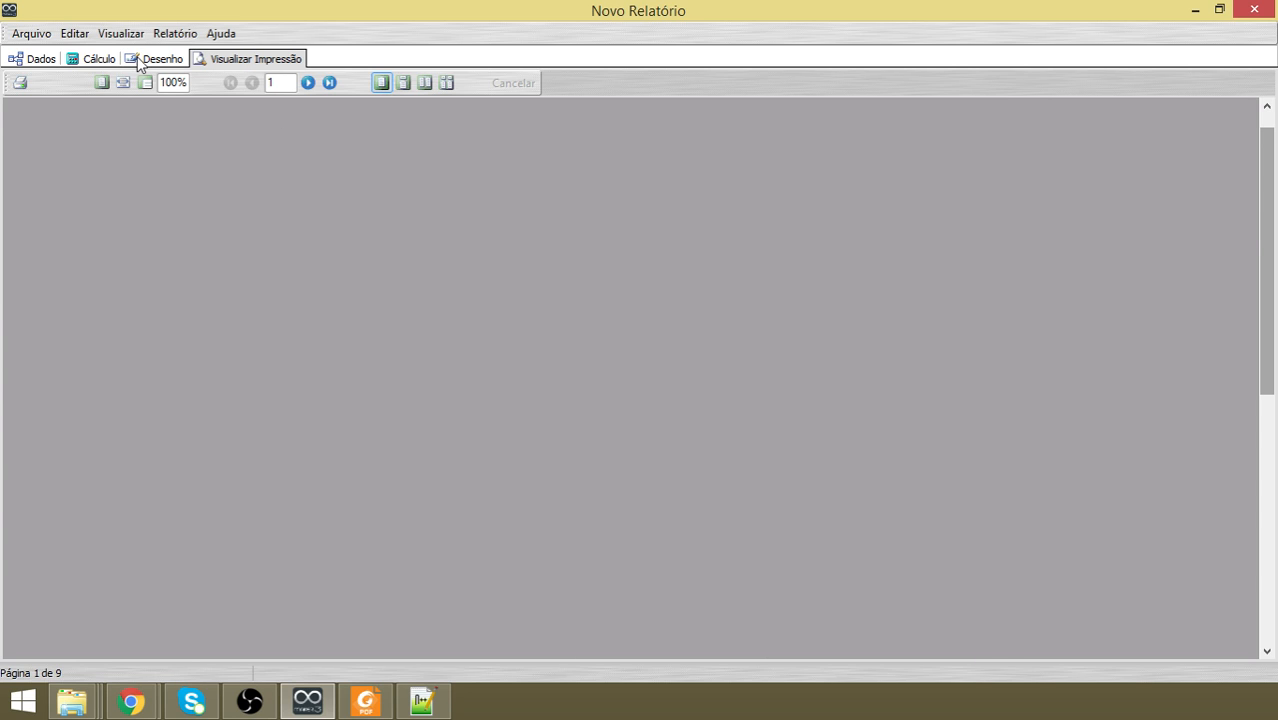
click(348, 192)
drag(348, 192, 356, 196)
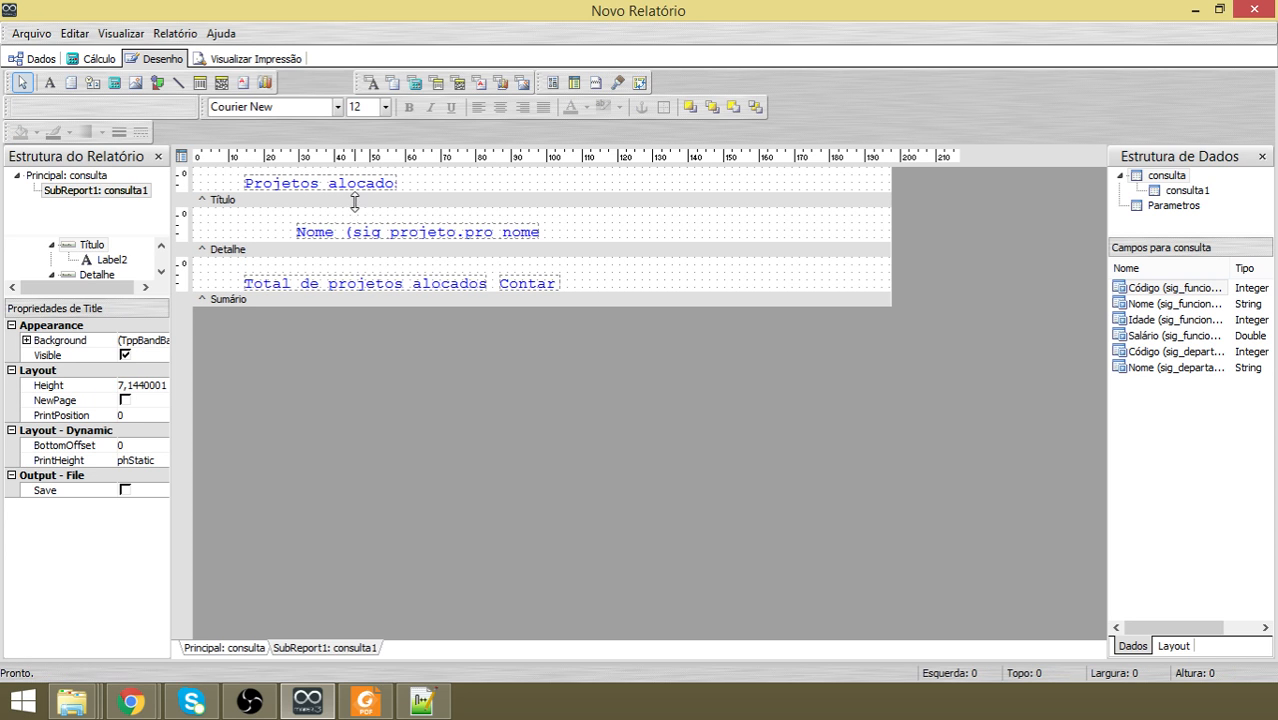
Preview the report with the shortened title band and return to the design of the main report.
click(243, 62)
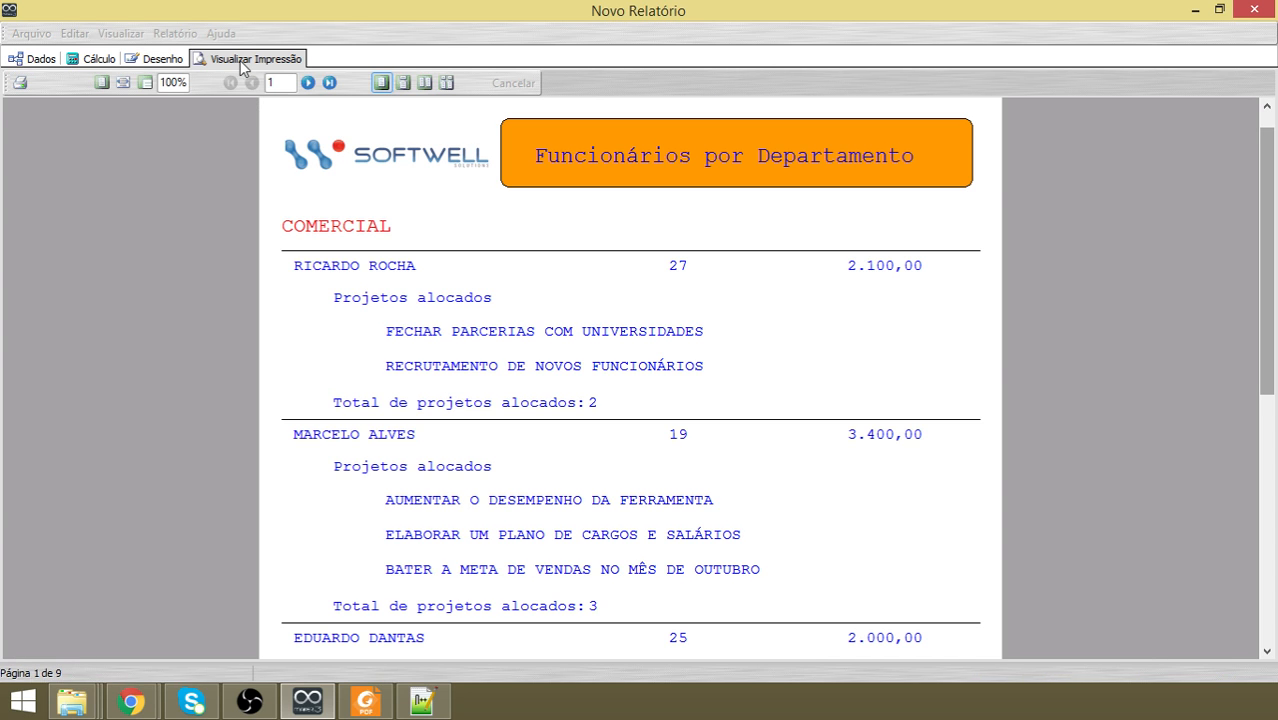
click(143, 60)
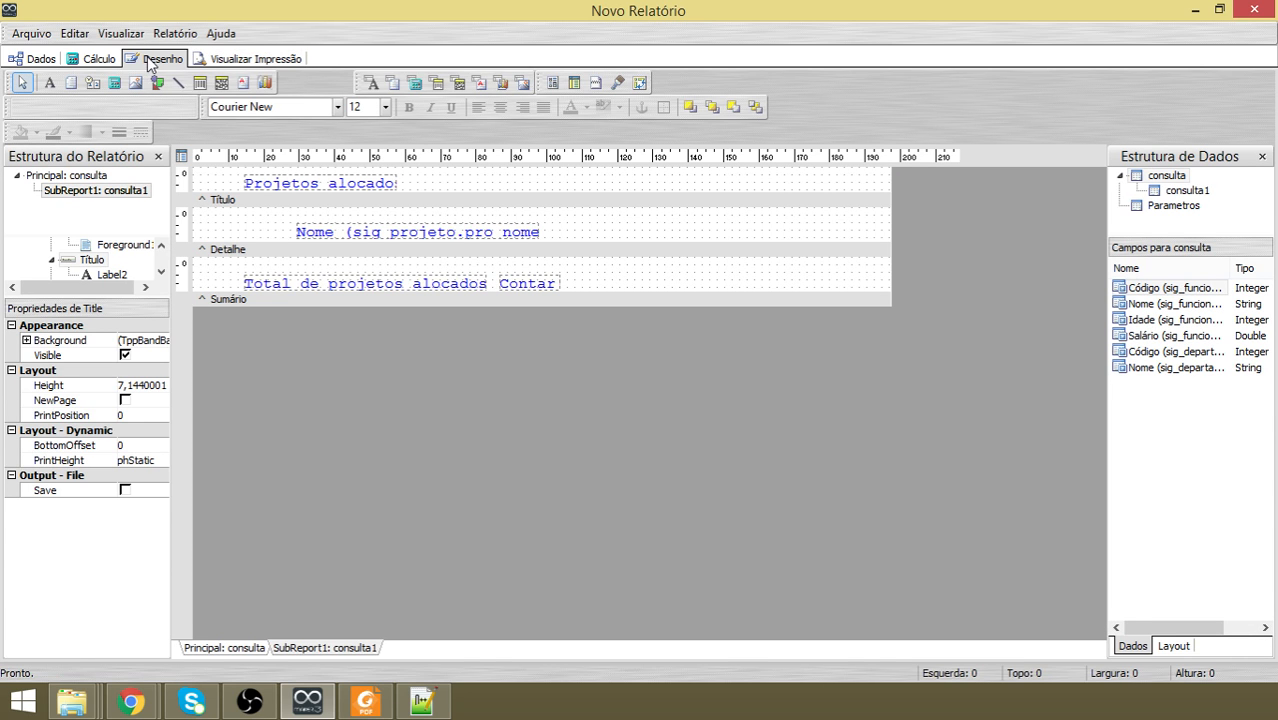
click(249, 650)
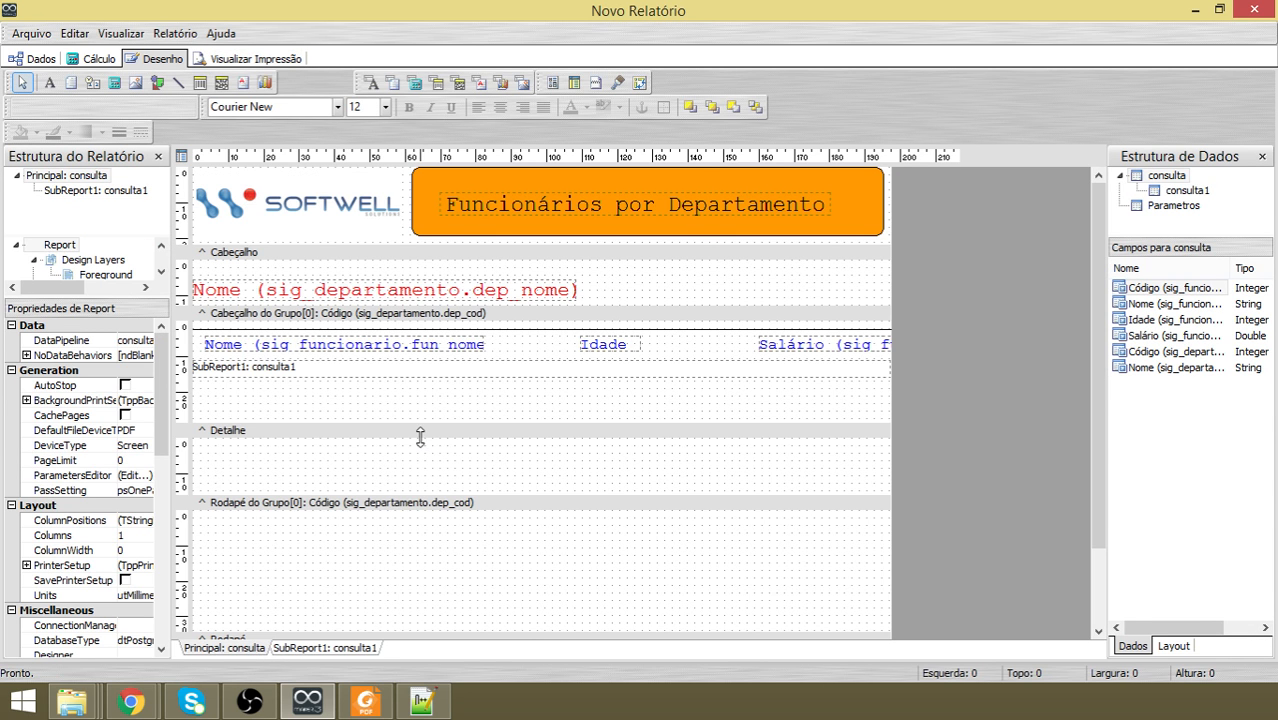
Switch to Foxit Reader and examine the totals section at the end of the sample report in the PDF.
click(370, 702)
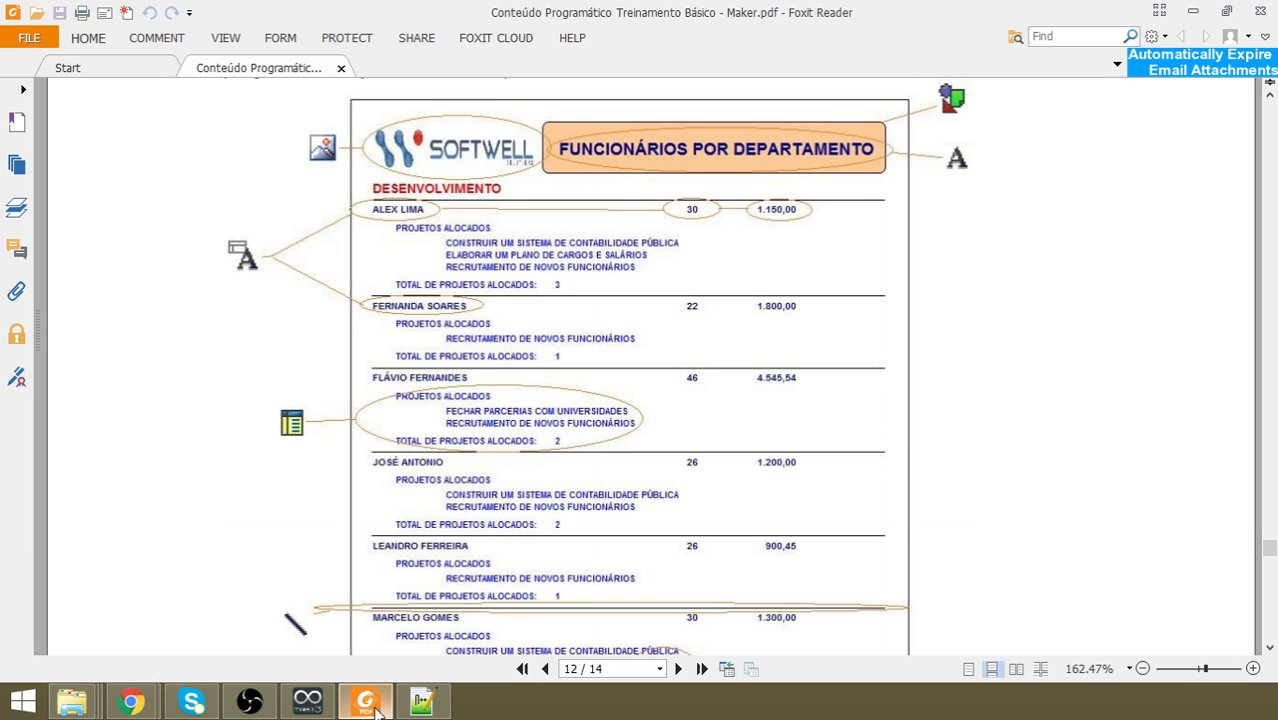
scroll(659, 580, down, 5)
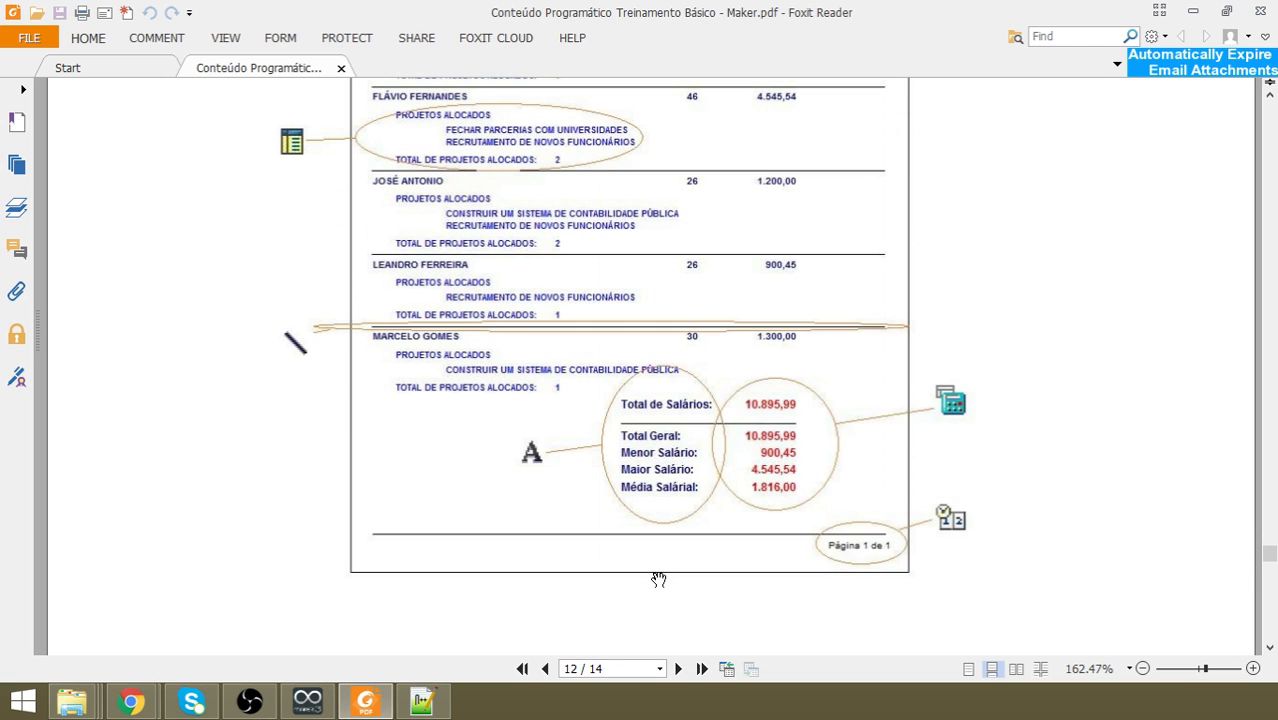
click(1193, 11)
Shrink the Detalhe band to about 21.4 mm and add a "Total de salários" label in the department group footer.
drag(495, 427, 496, 401)
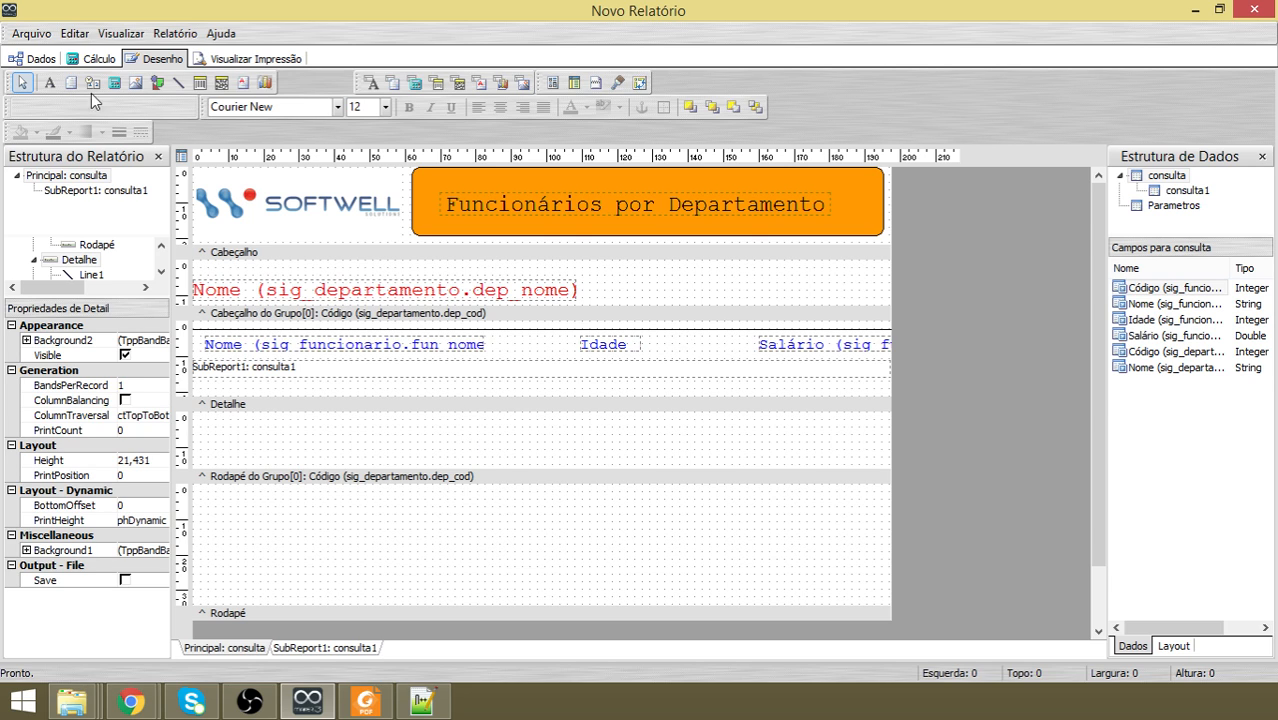
click(50, 82)
click(708, 440)
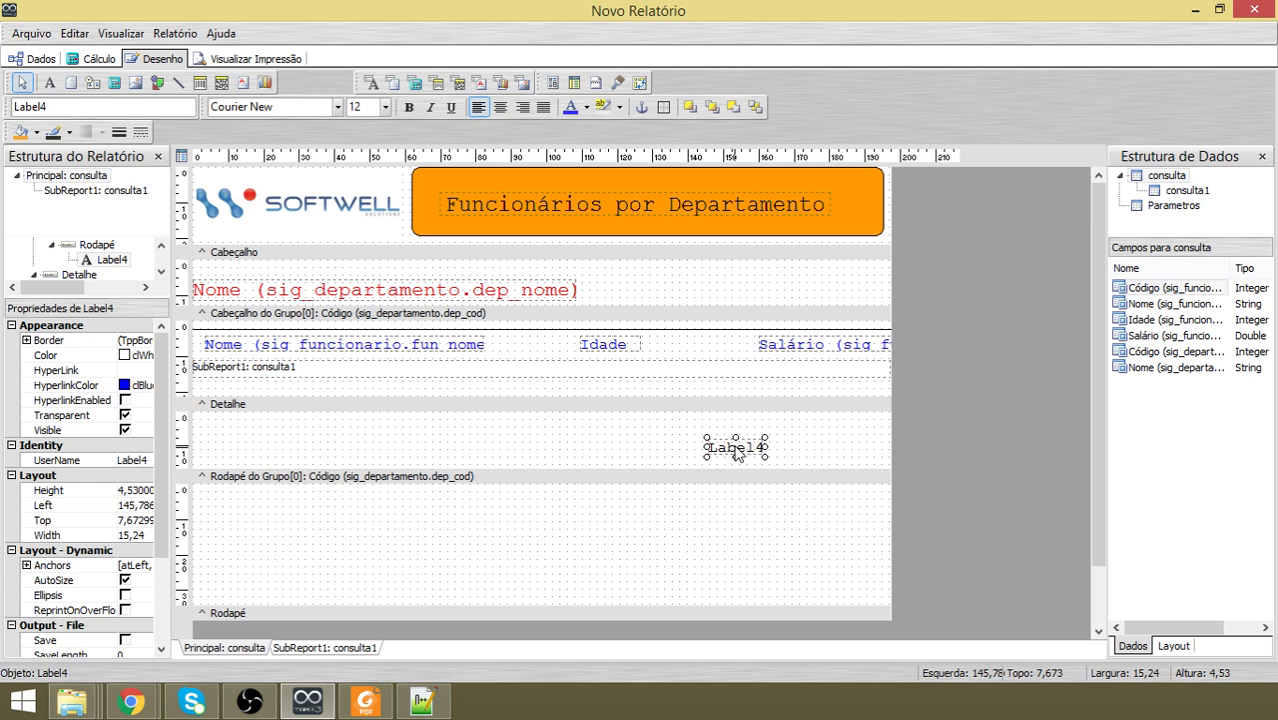
double_click(110, 107)
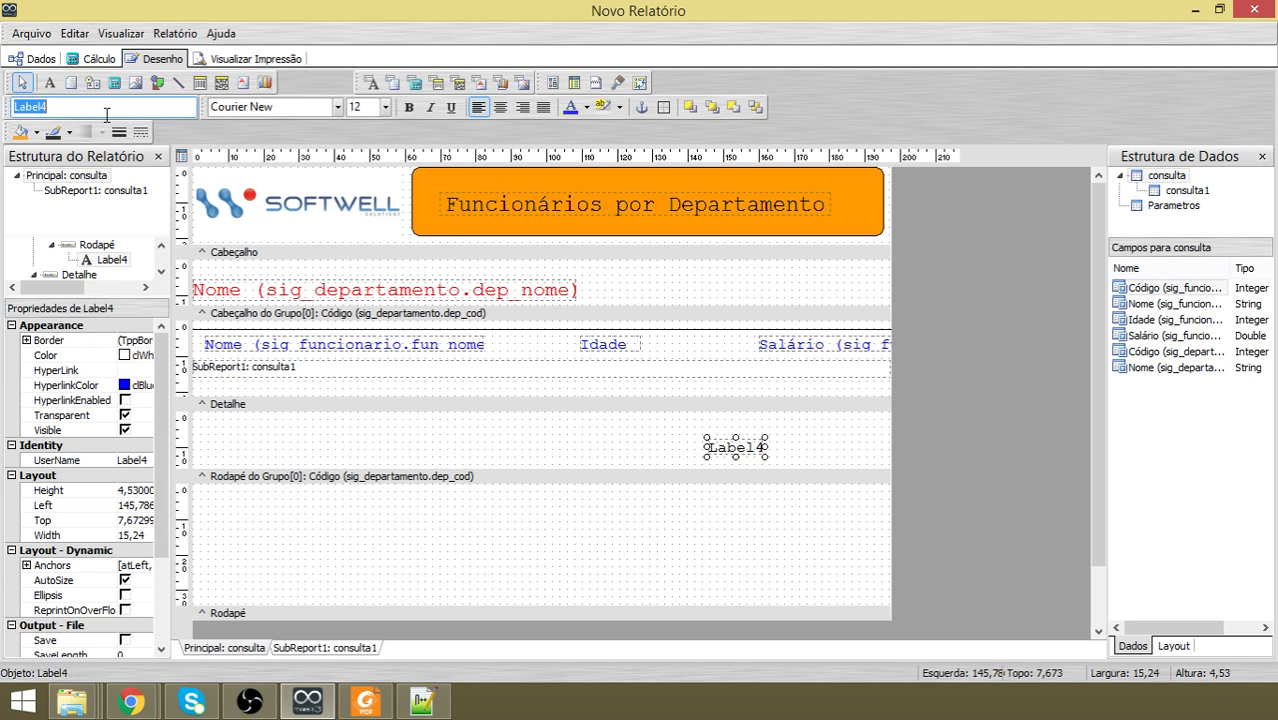
text(Total d)
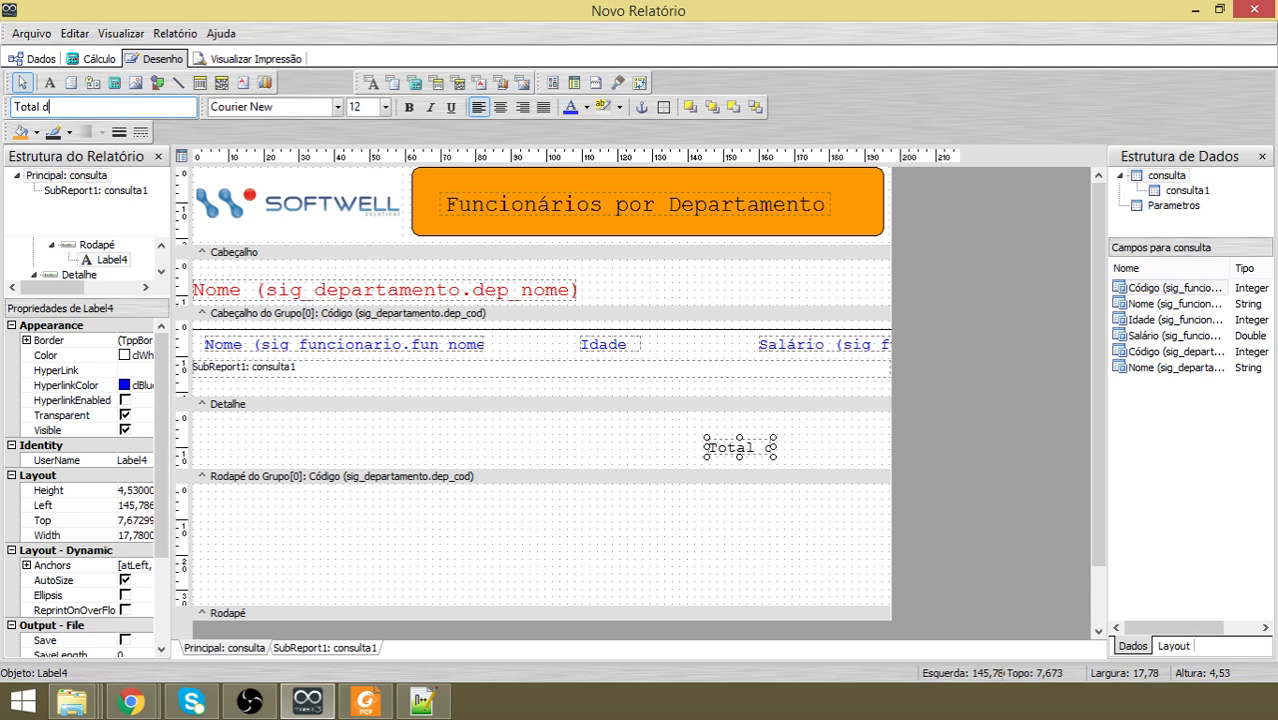
text(e salários)
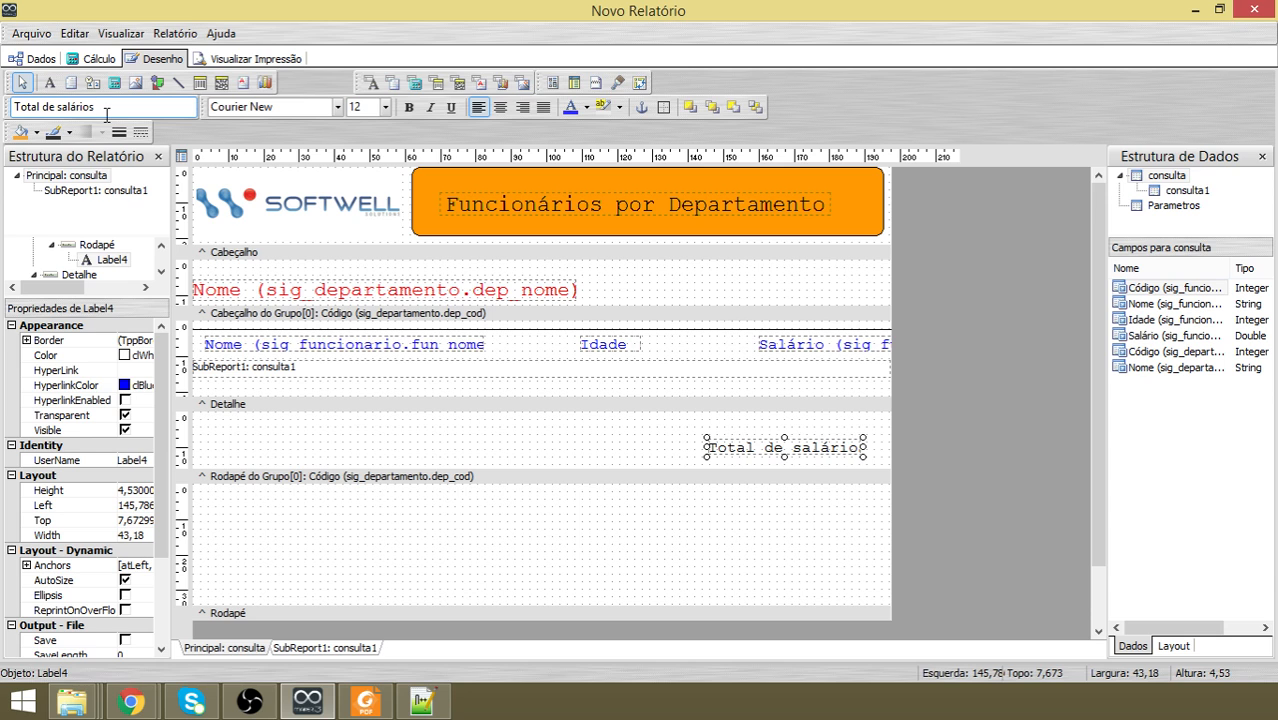
Compare the label with the reference PDF, append a colon to "Total de salários" and move it left to about 136 mm.
click(374, 704)
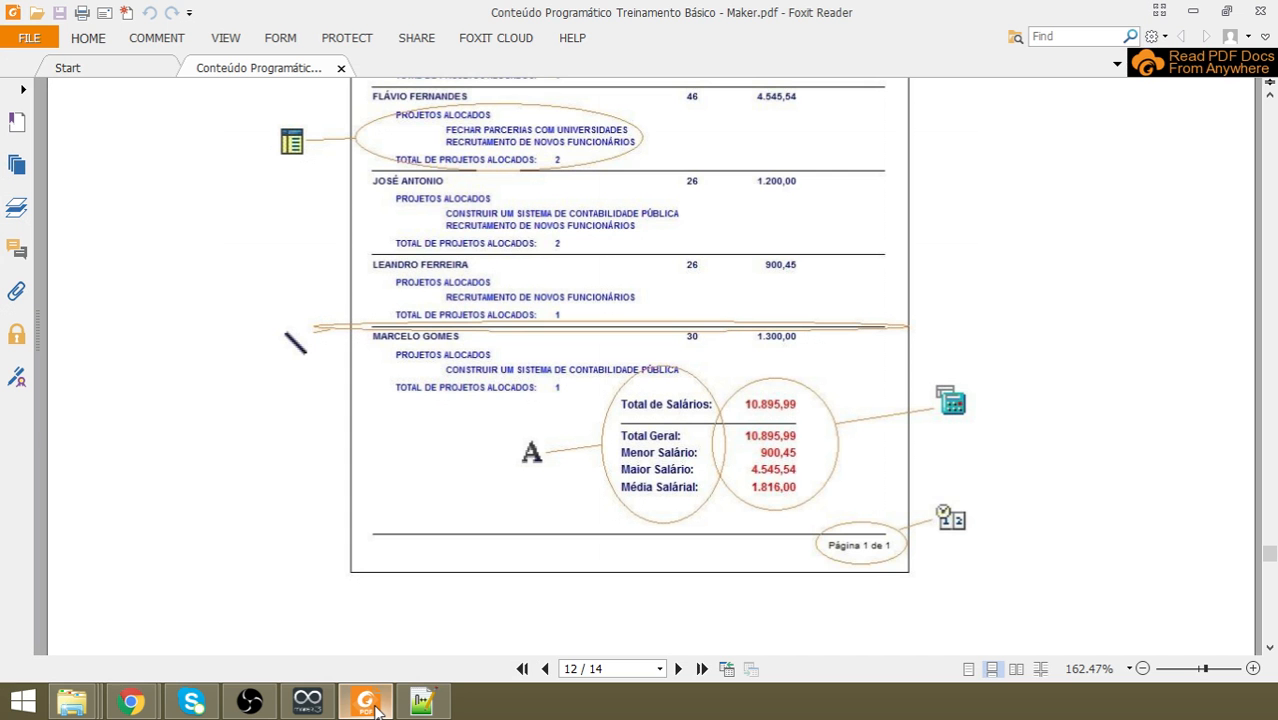
click(374, 704)
click(147, 107)
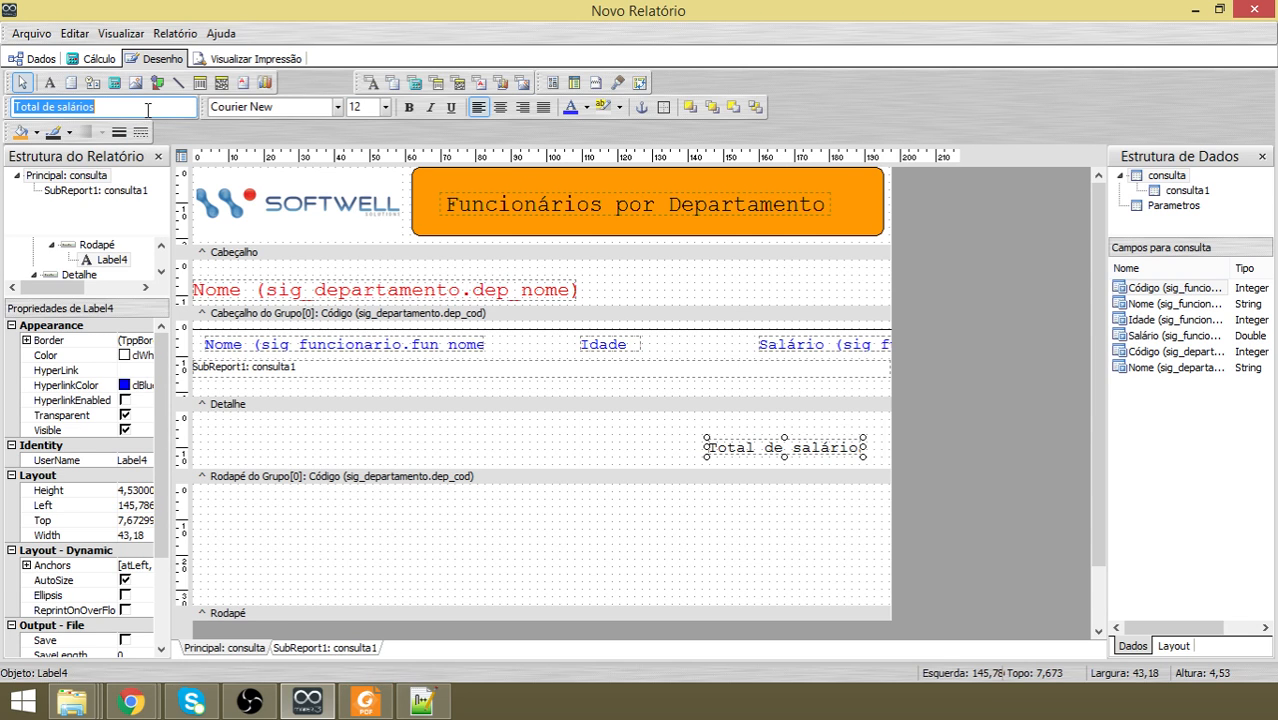
click(142, 110)
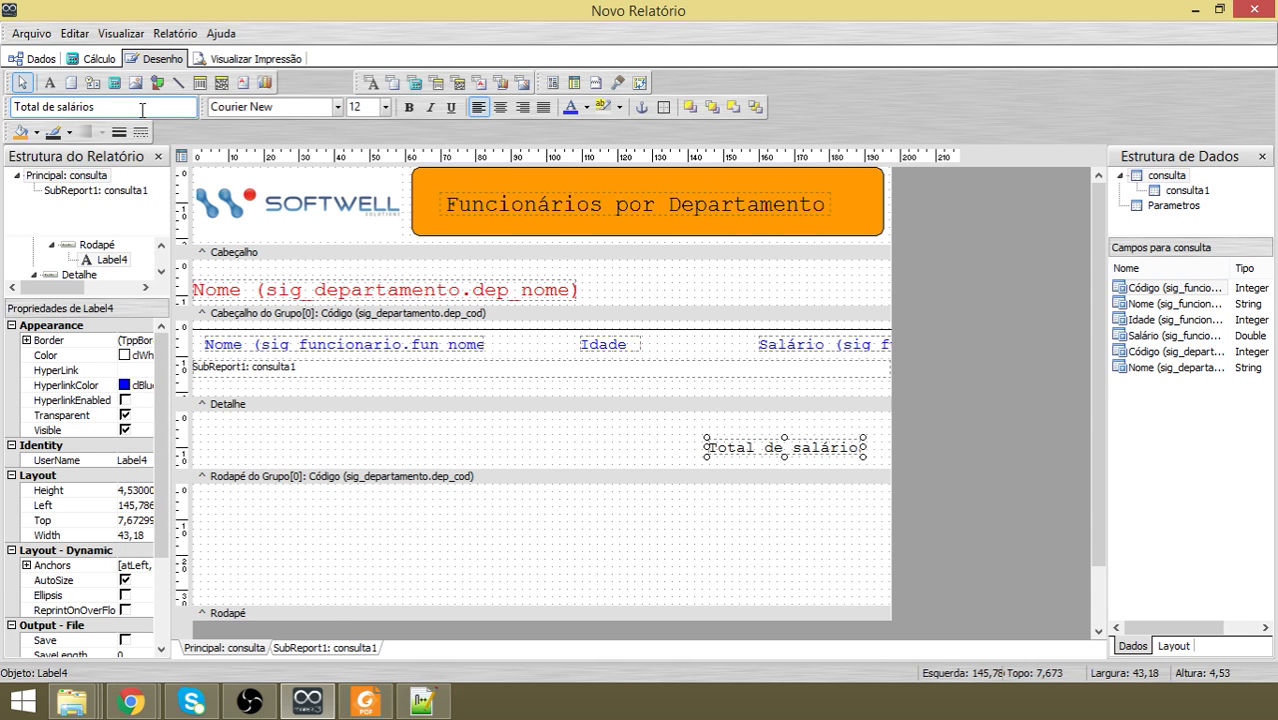
text(:)
click(636, 442)
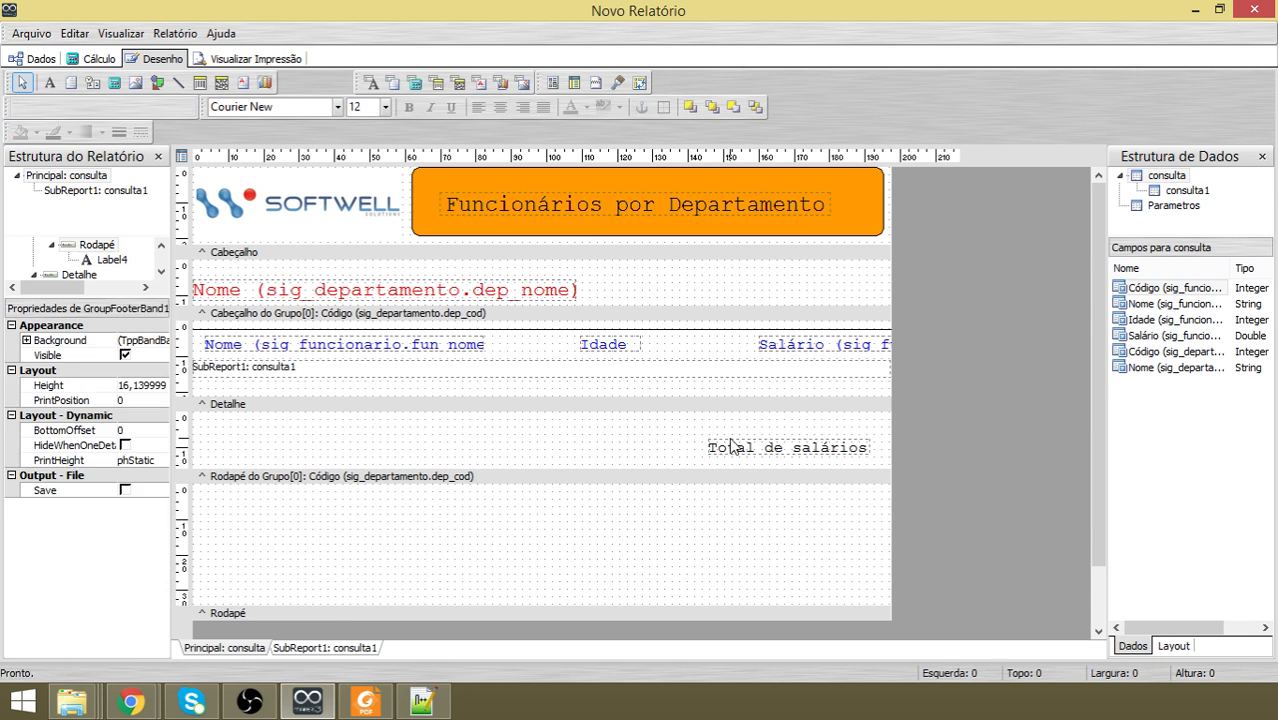
drag(760, 452, 728, 454)
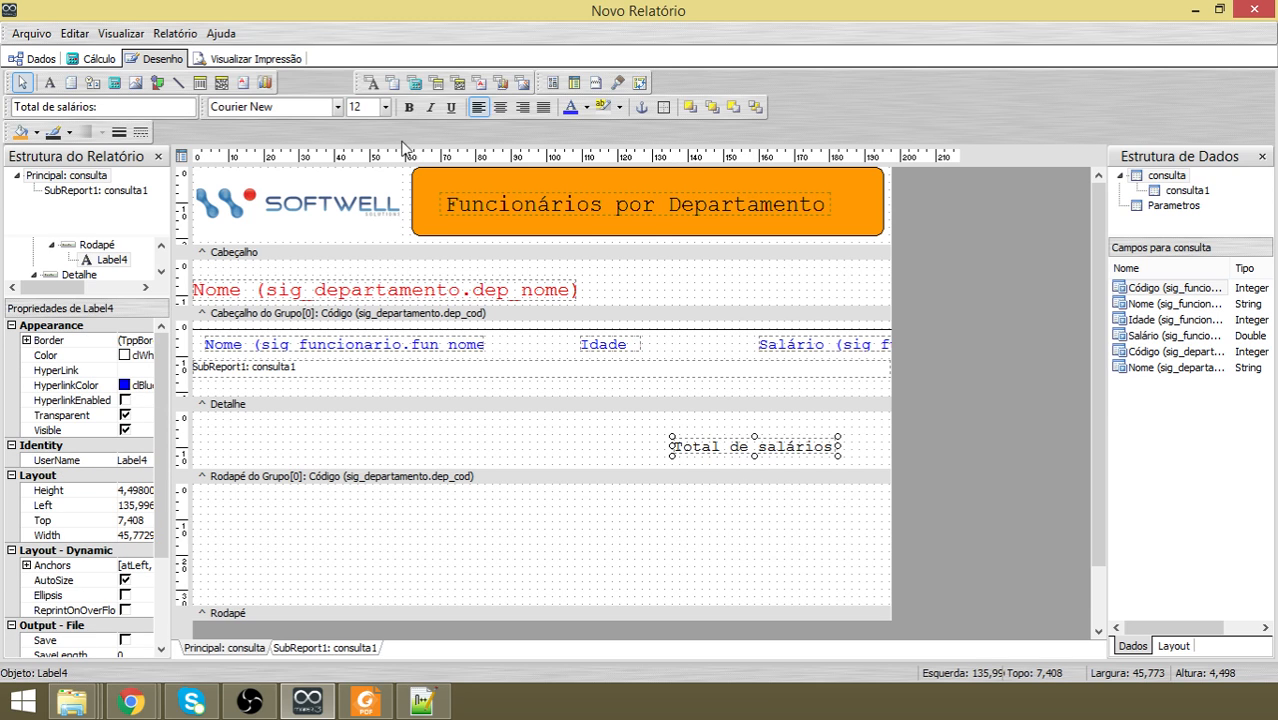
Place a sum calculation directly after the "Total de salários:" label in the group footer, using the field Salário (sig_funcionario.fun_salario).
click(413, 86)
click(849, 446)
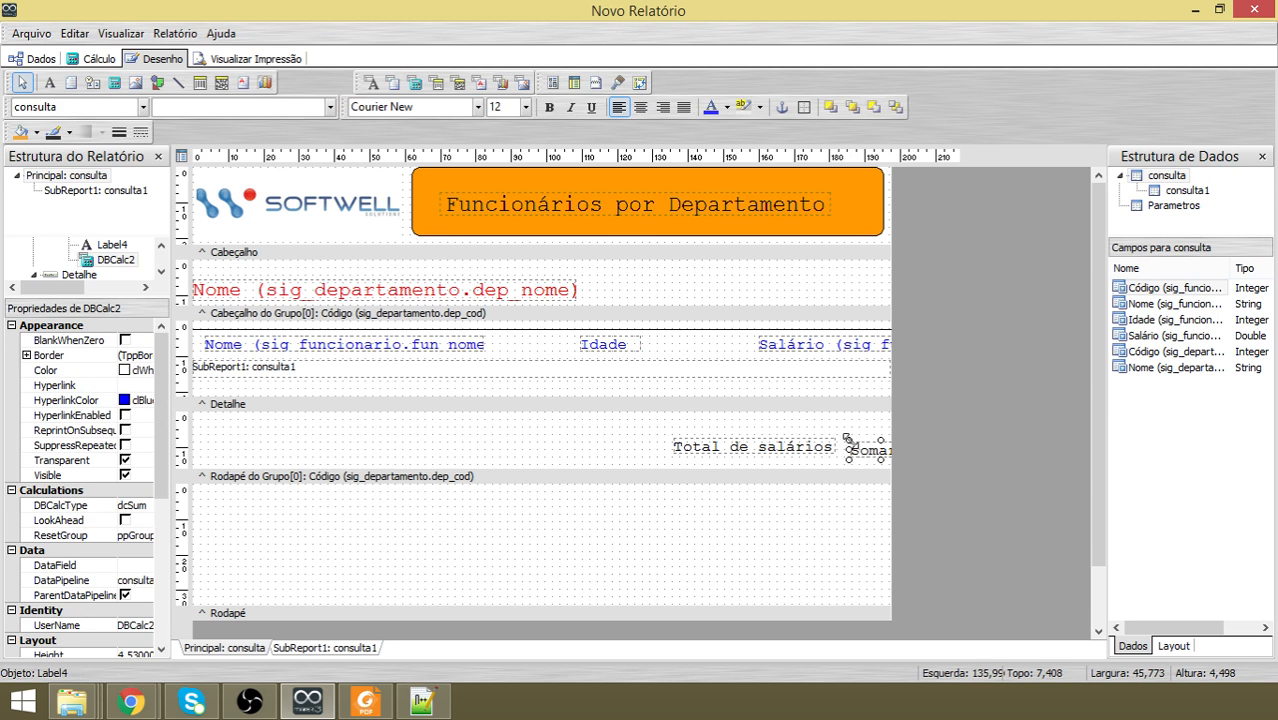
click(805, 450)
click(868, 449)
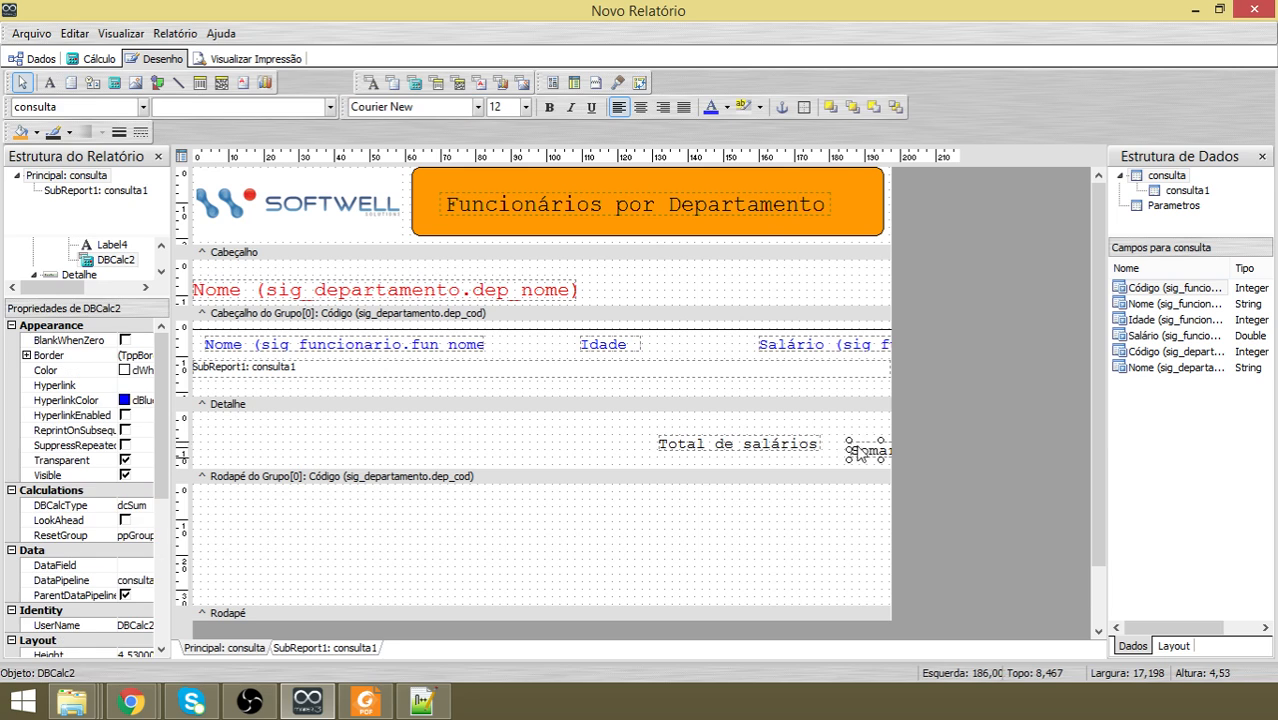
drag(868, 449, 848, 448)
click(329, 107)
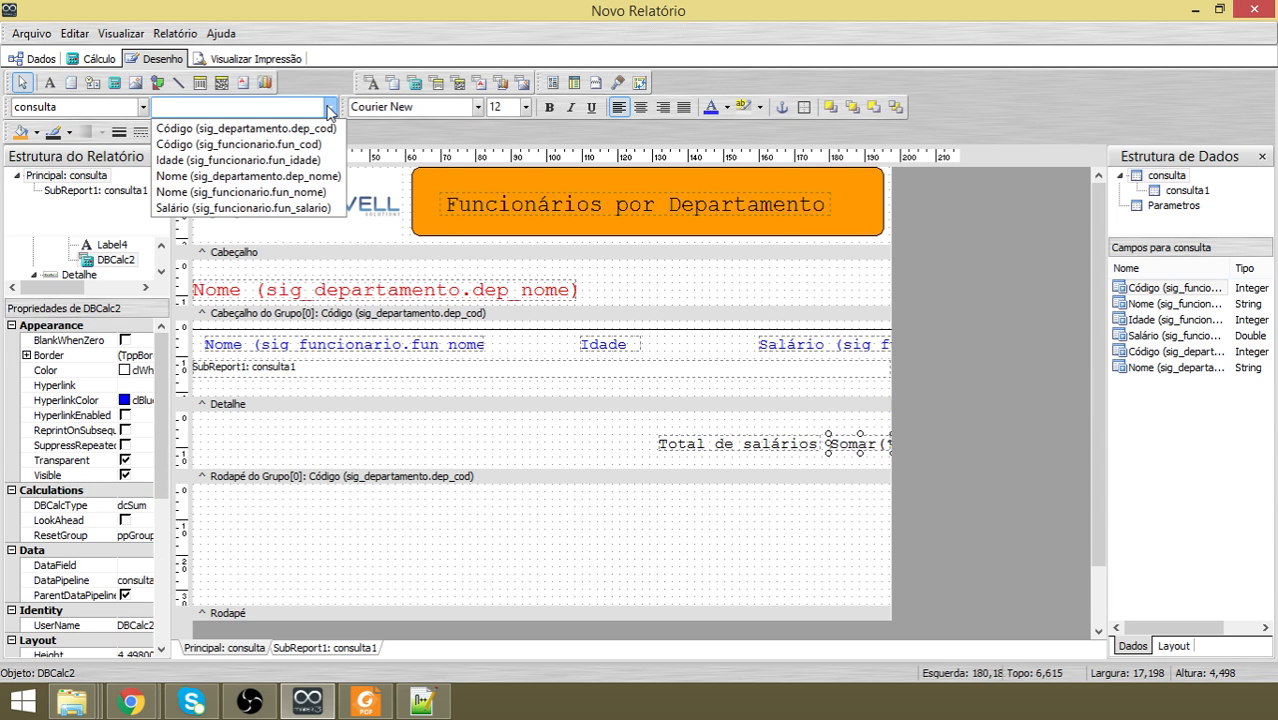
click(330, 210)
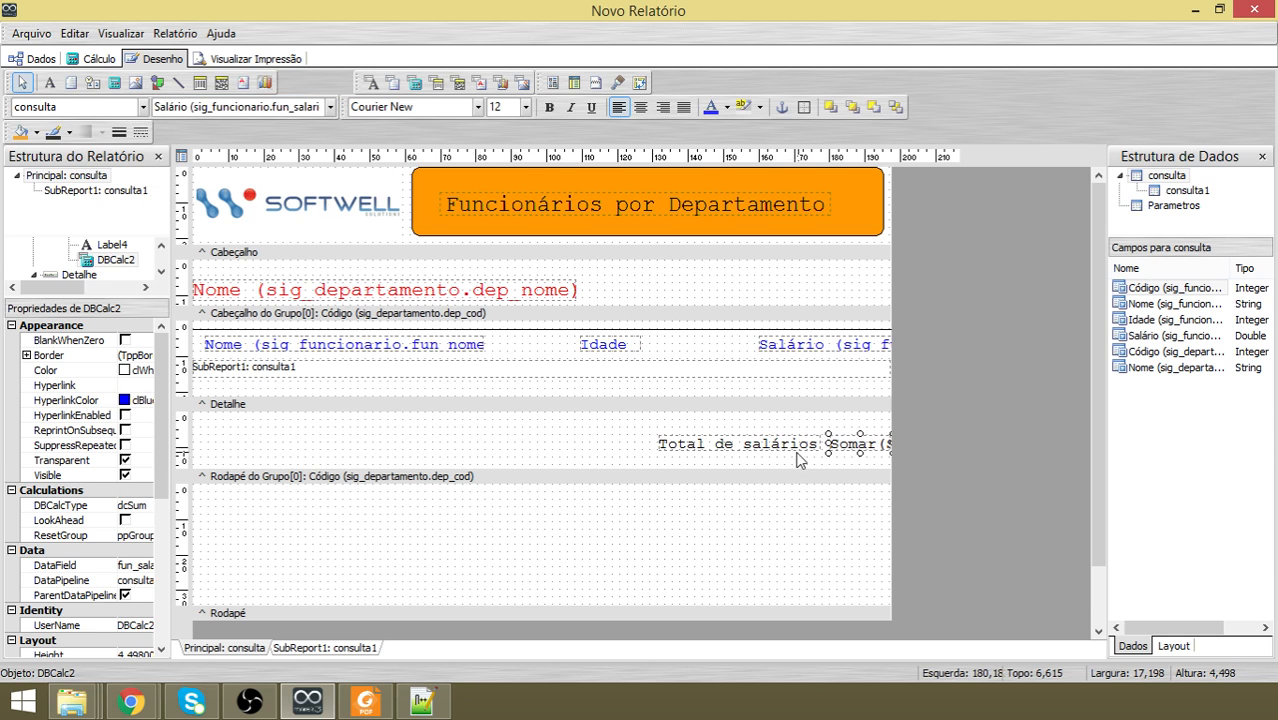
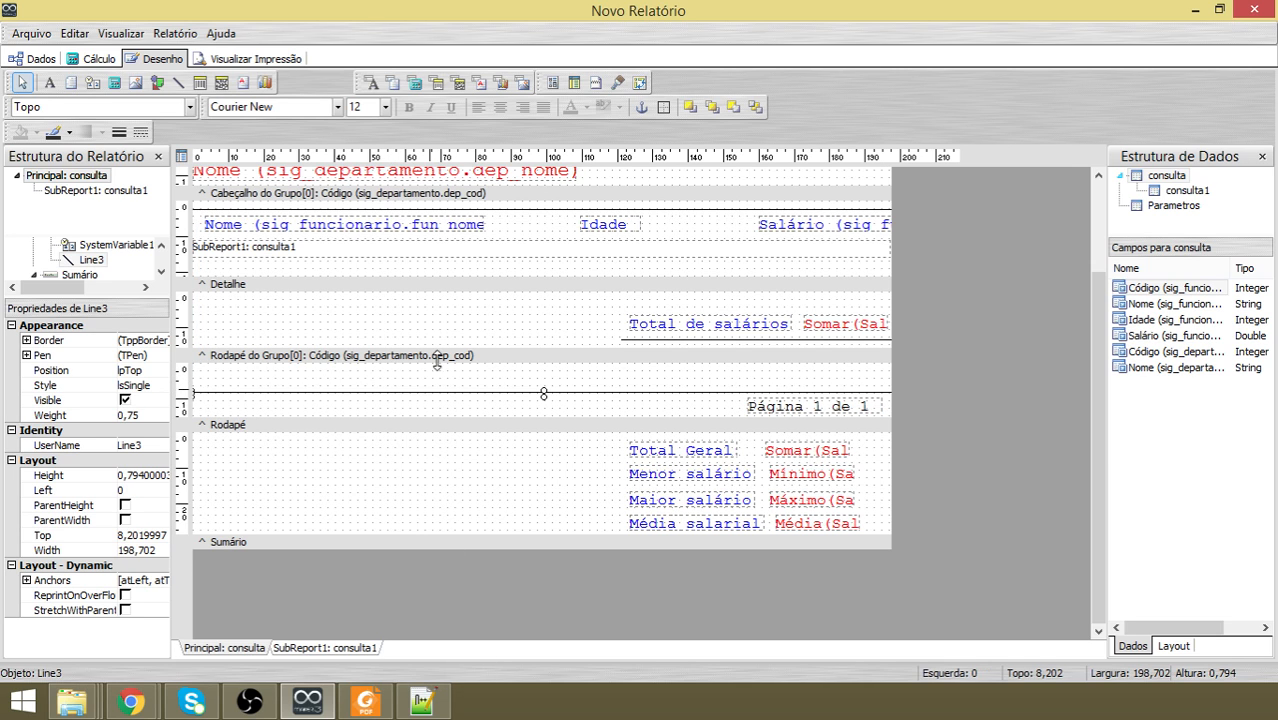
Preview the report and check the salary totals and page footers on pages 1 to 3.
click(231, 62)
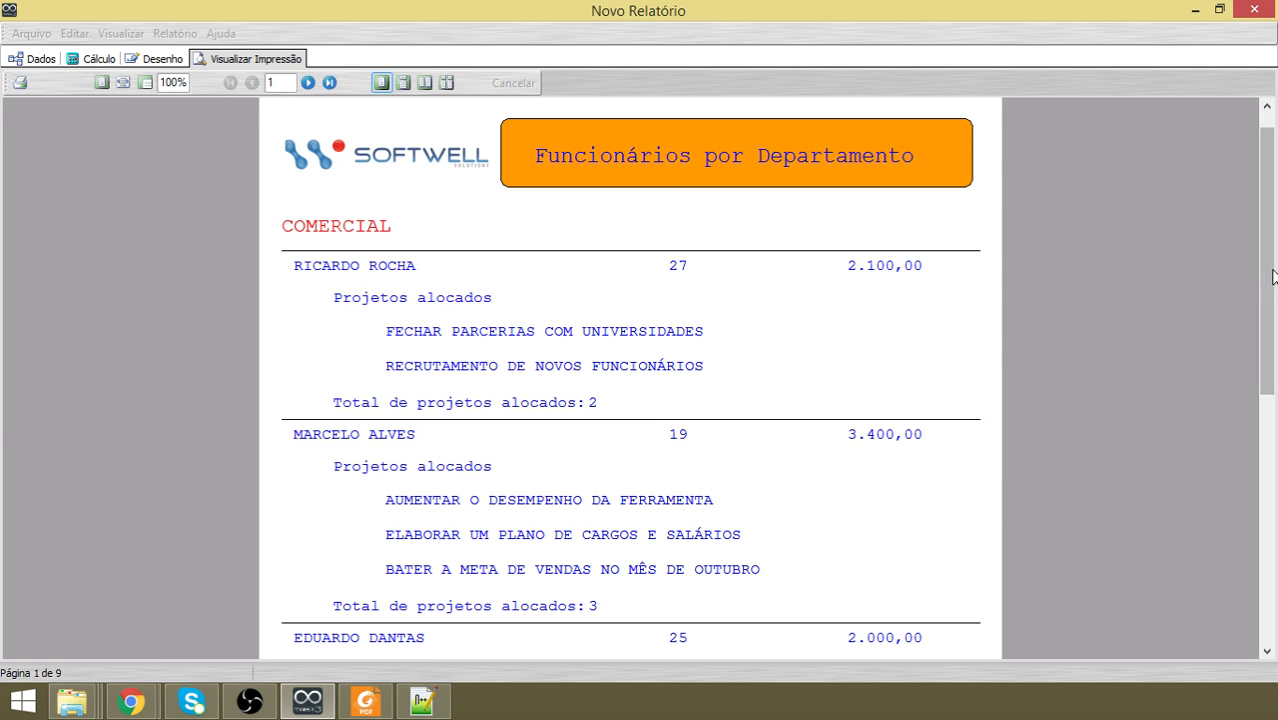
drag(1268, 274, 1268, 534)
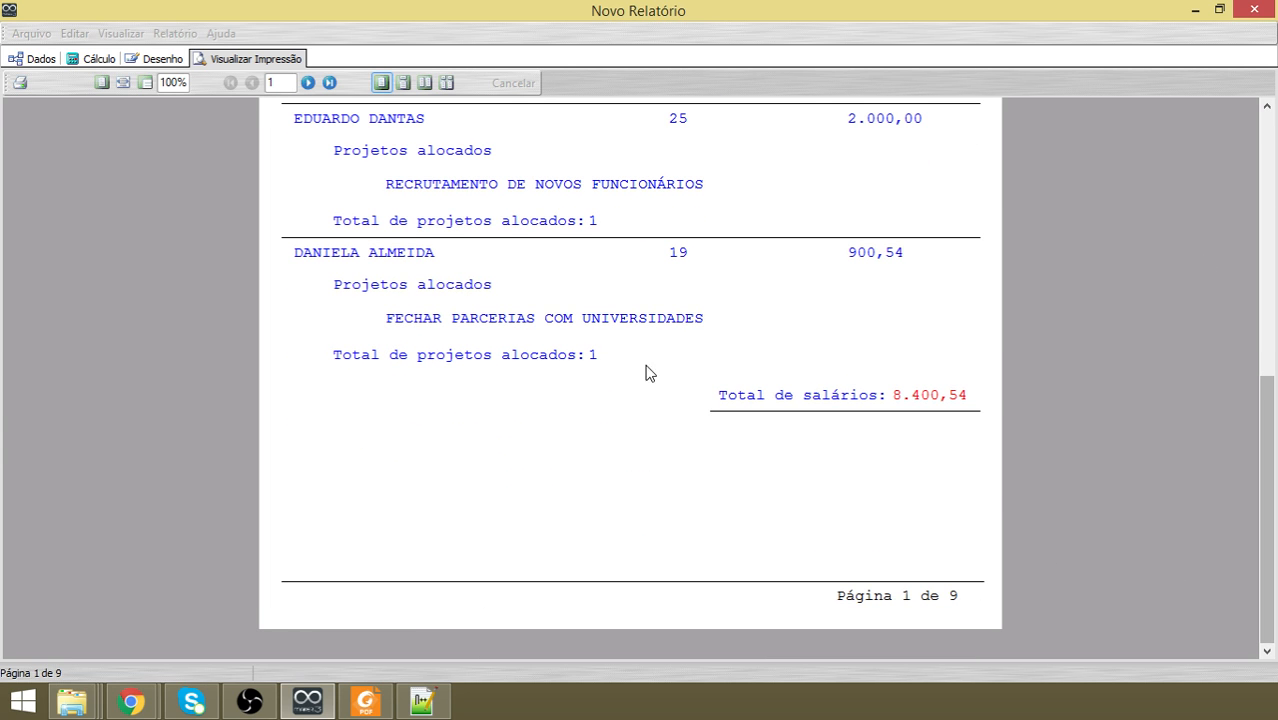
click(308, 82)
drag(1265, 180, 1266, 426)
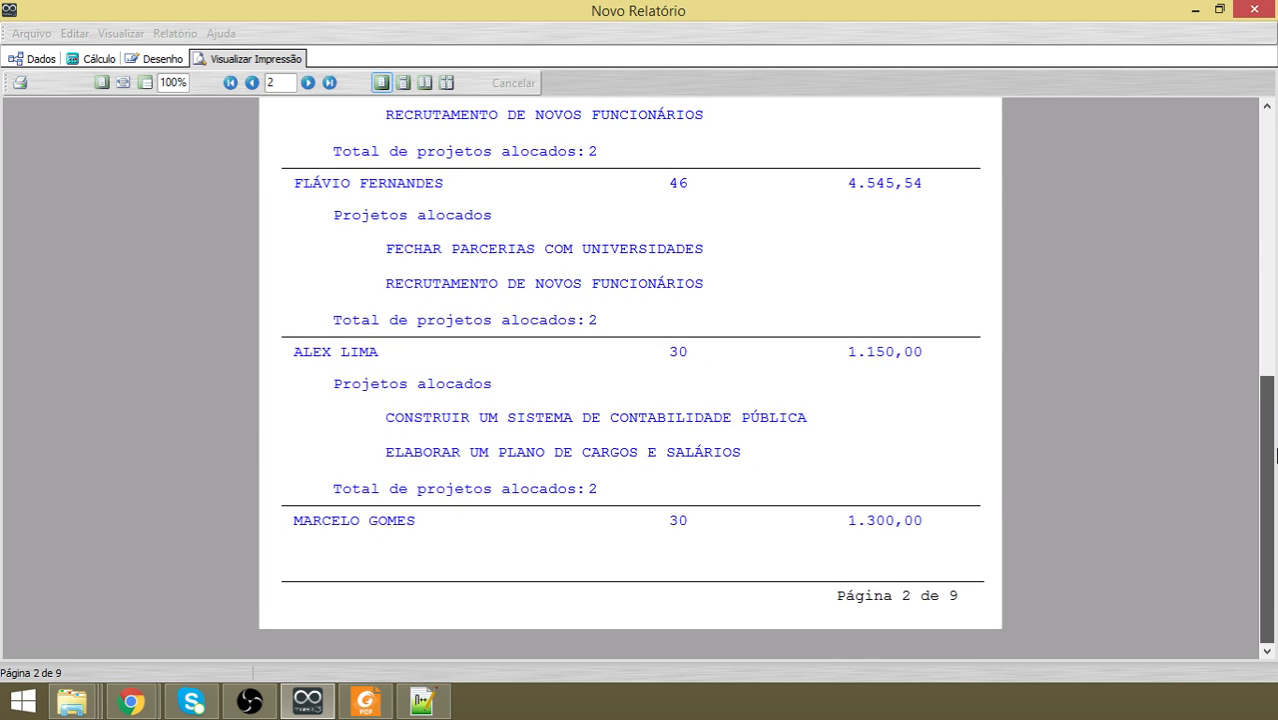
click(308, 82)
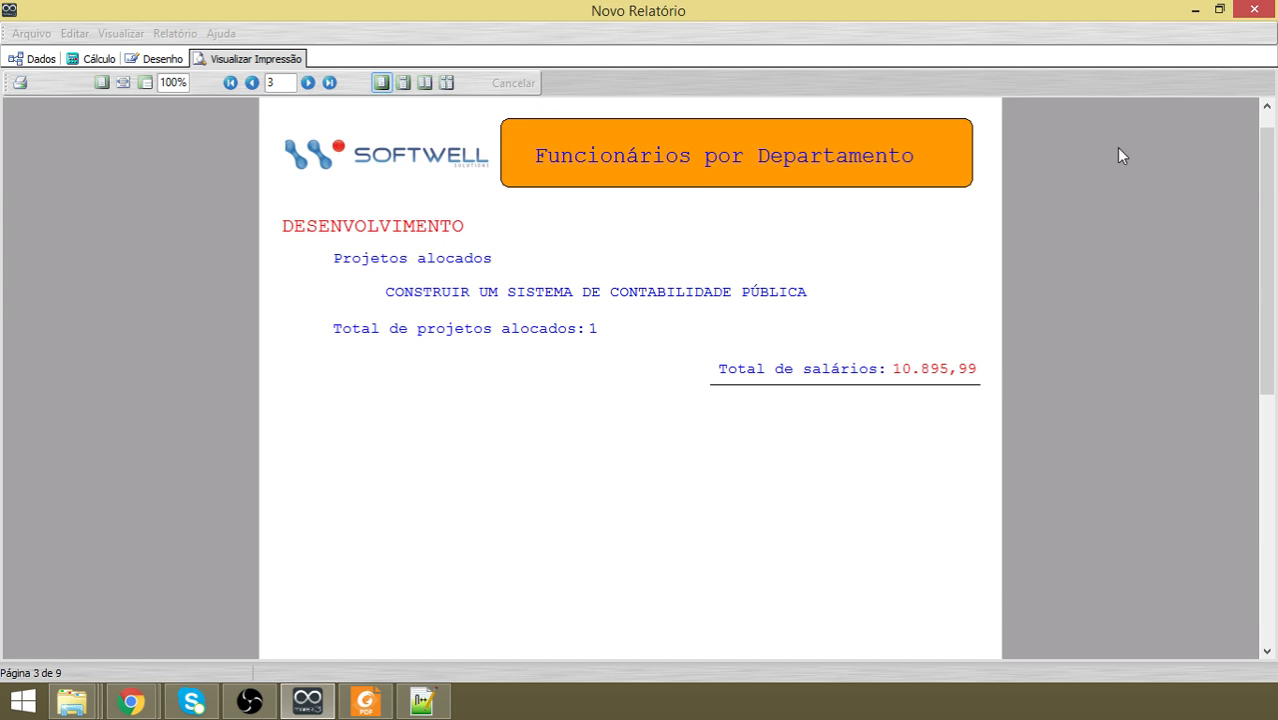
mouse_move(1267, 200)
mouse_down()
mouse_move(1269, 458)
mouse_move(1268, 185)
mouse_up()
Edit the consulta query and set the criterion "= :departamento" on sig_departamento.dep_cod.
click(154, 60)
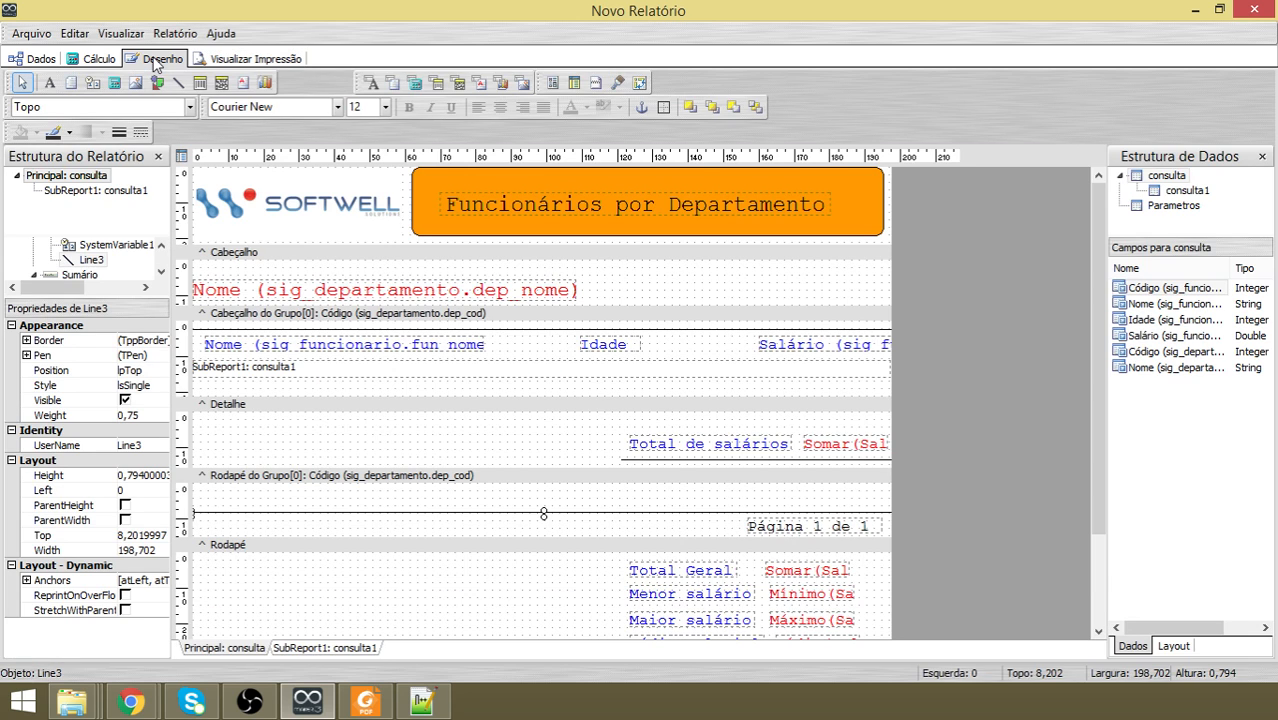
click(35, 61)
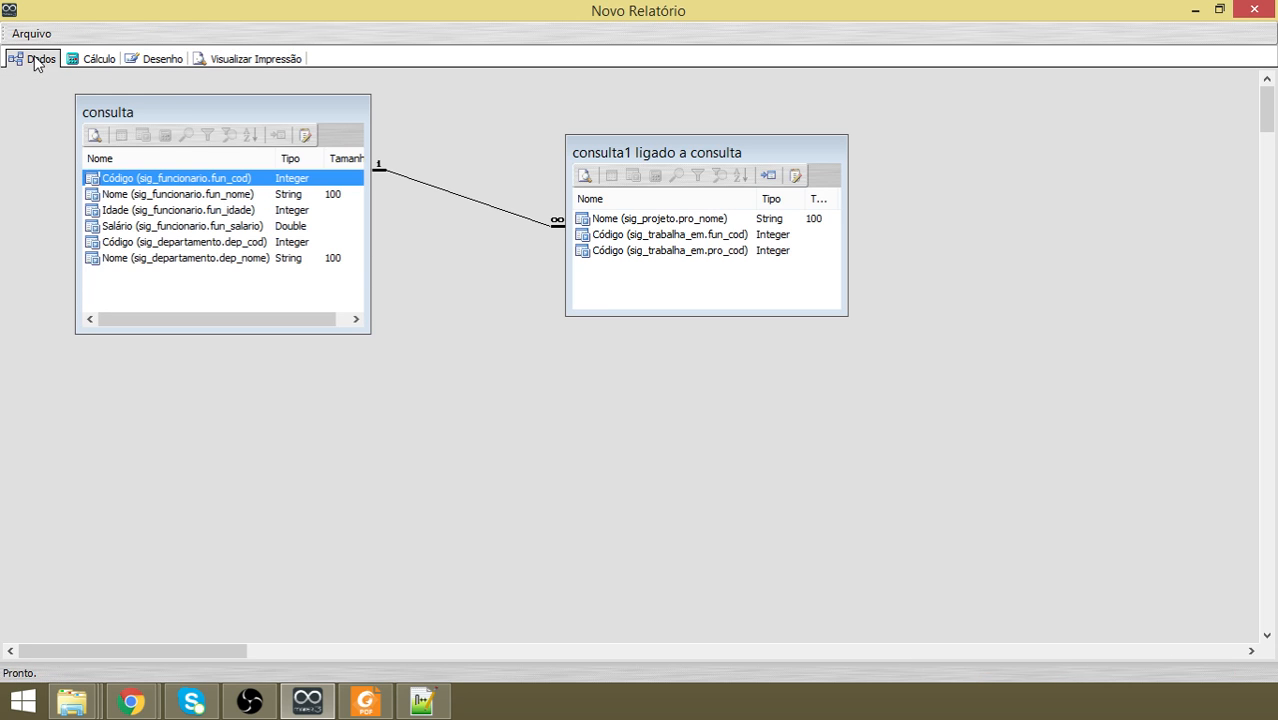
click(304, 136)
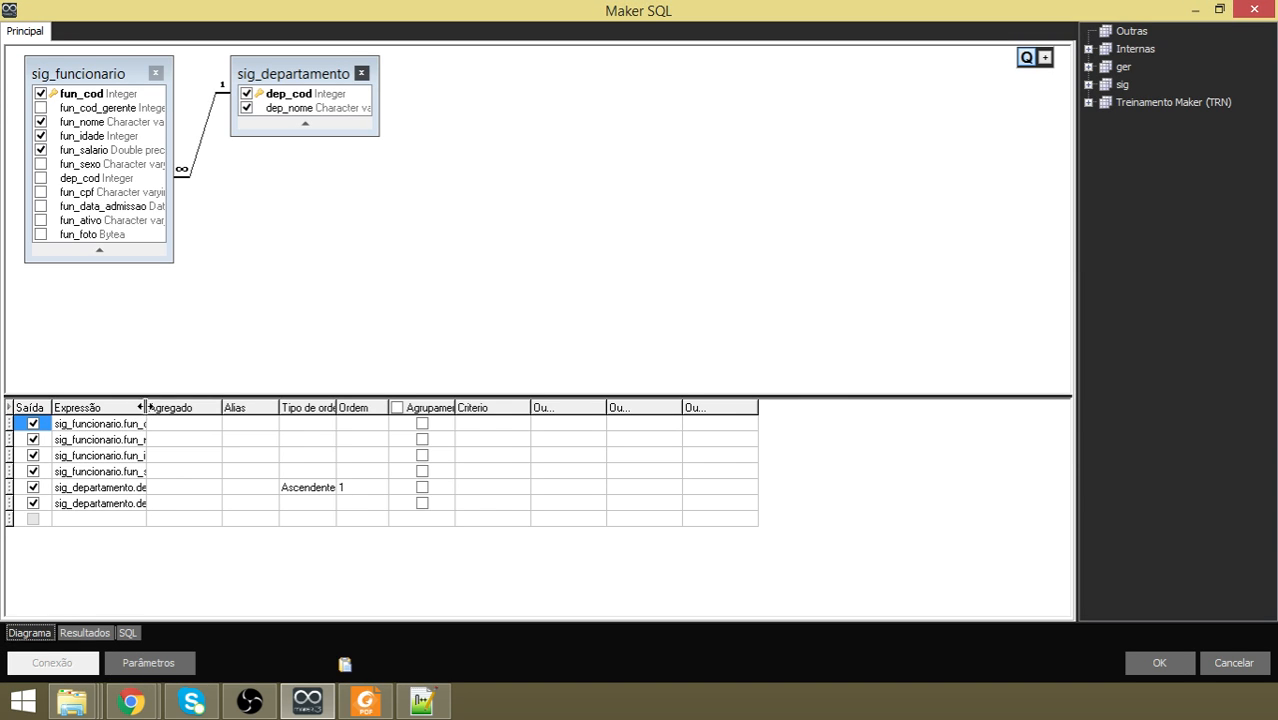
drag(203, 407, 234, 407)
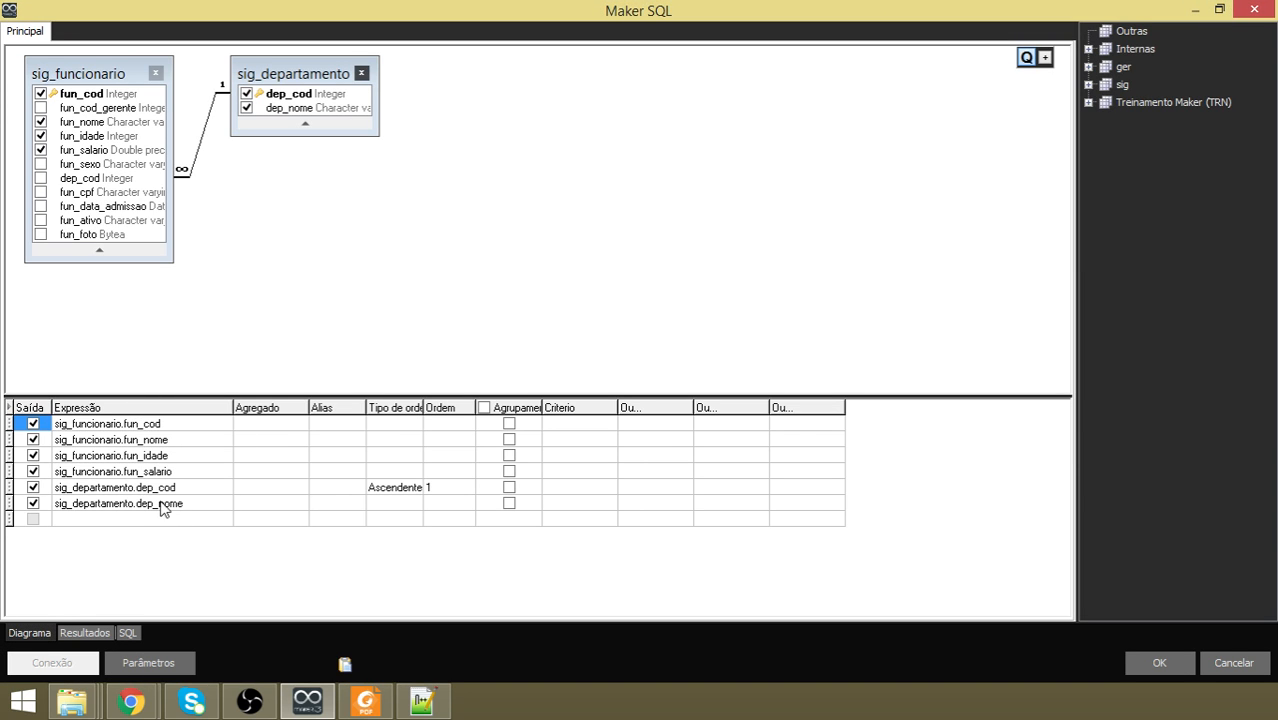
click(575, 486)
text(= :departamento)
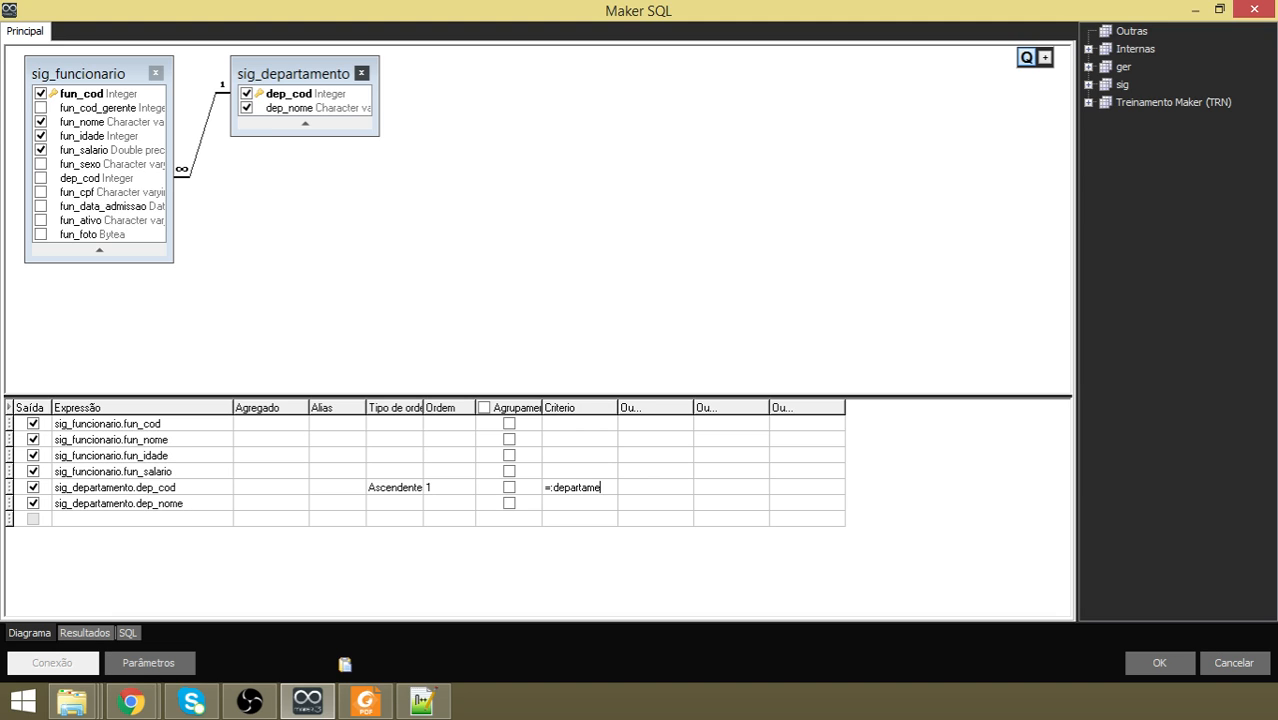
key(Return)
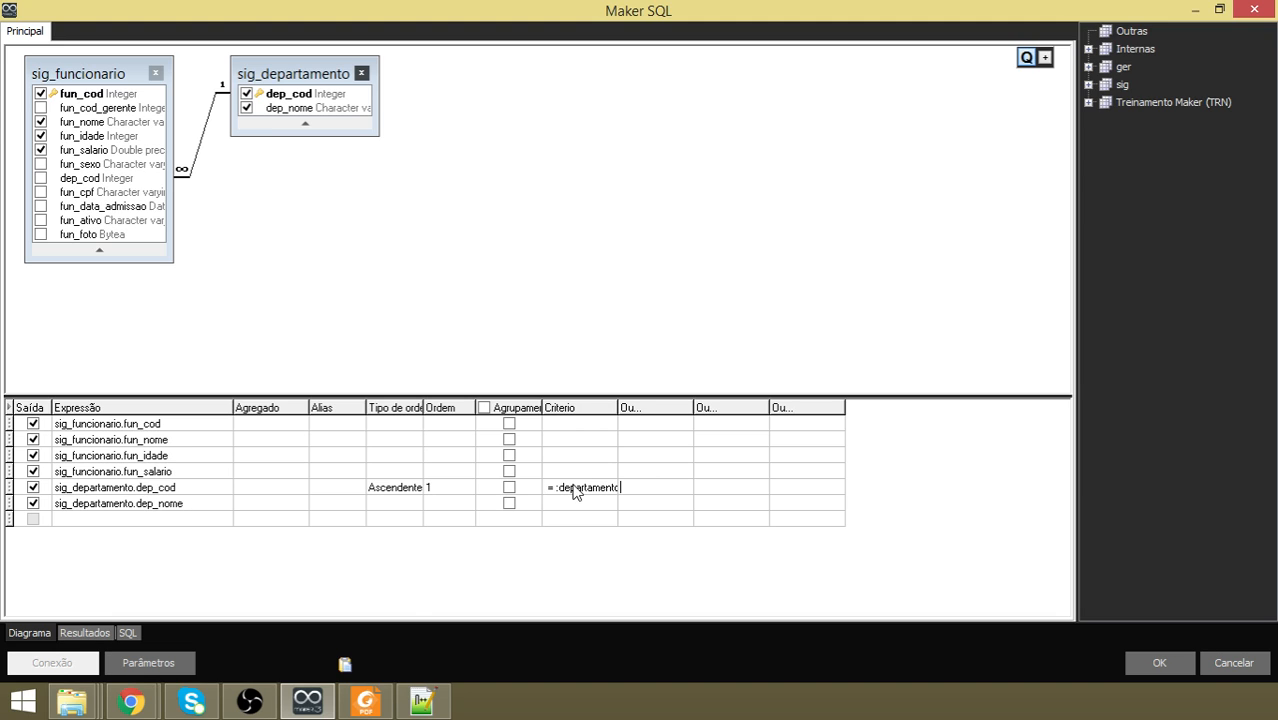
Define the departamento parameter as type Lista Dinâmica with the title "Departamento".
click(170, 664)
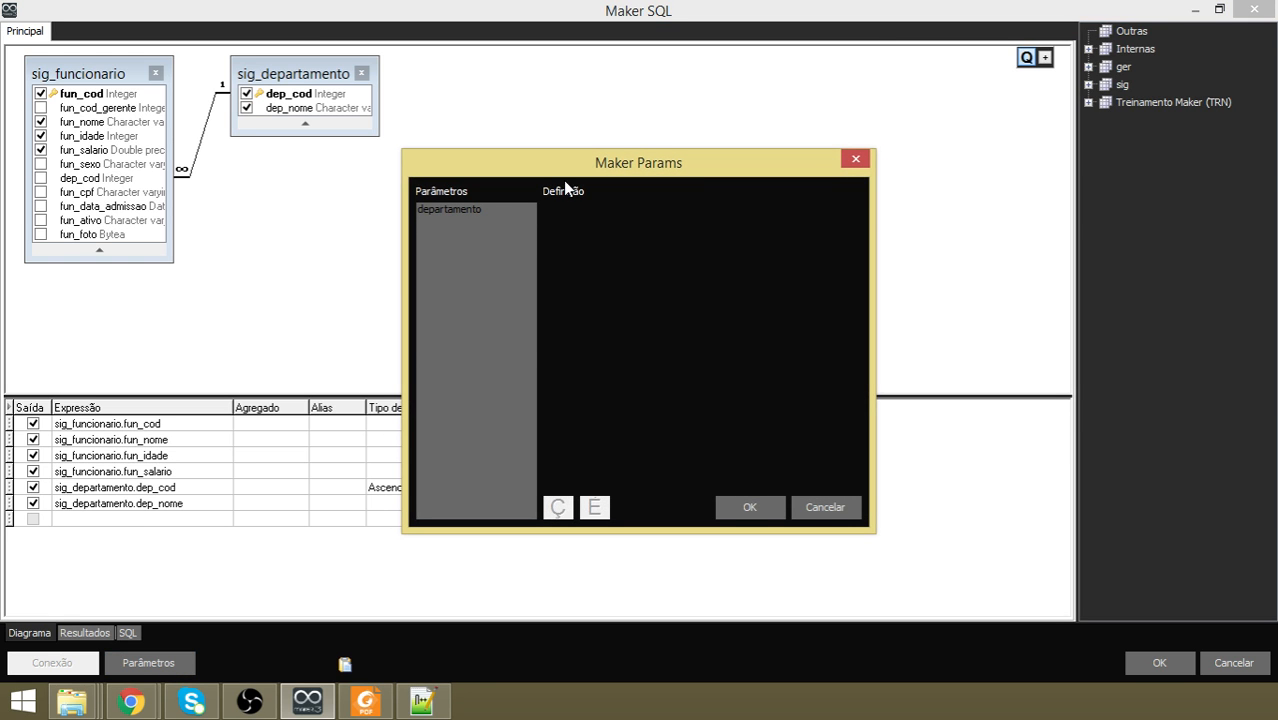
click(432, 192)
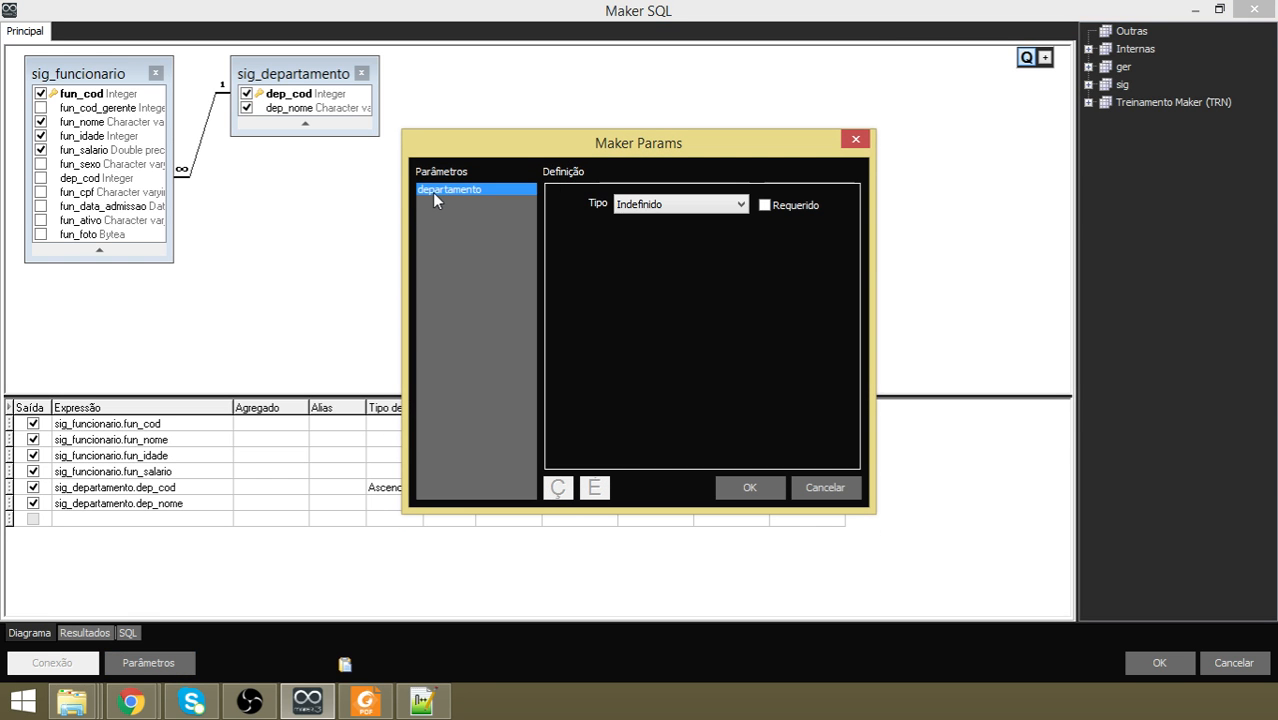
click(735, 206)
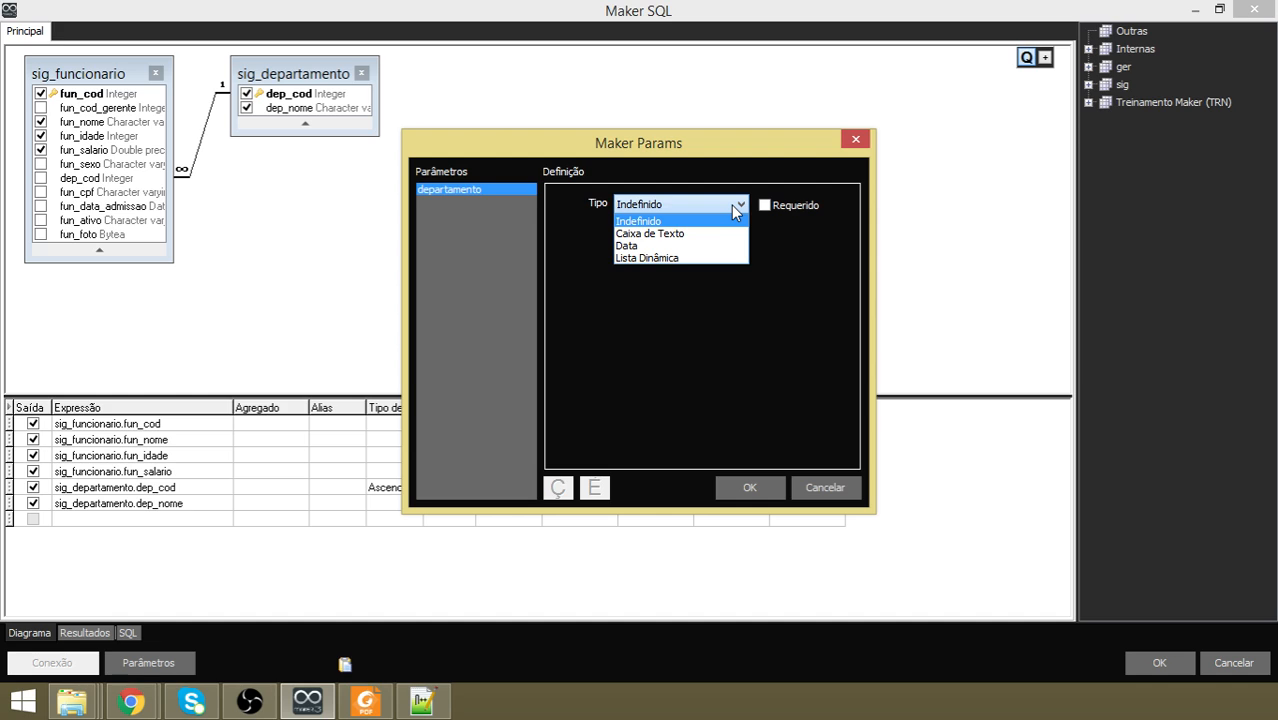
click(657, 258)
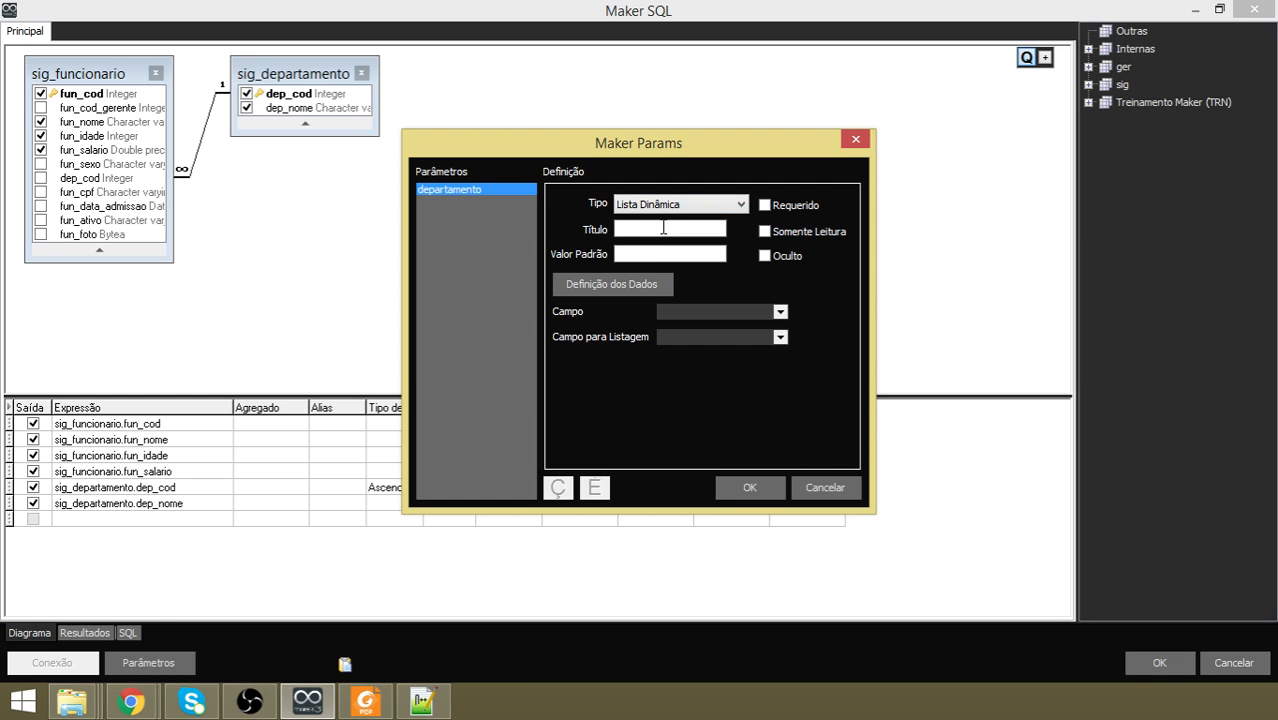
click(663, 228)
text(Departamento)
Define the parameter's list data with the sig_departamento table, outputting the fields dep_cod and dep_nome.
click(620, 285)
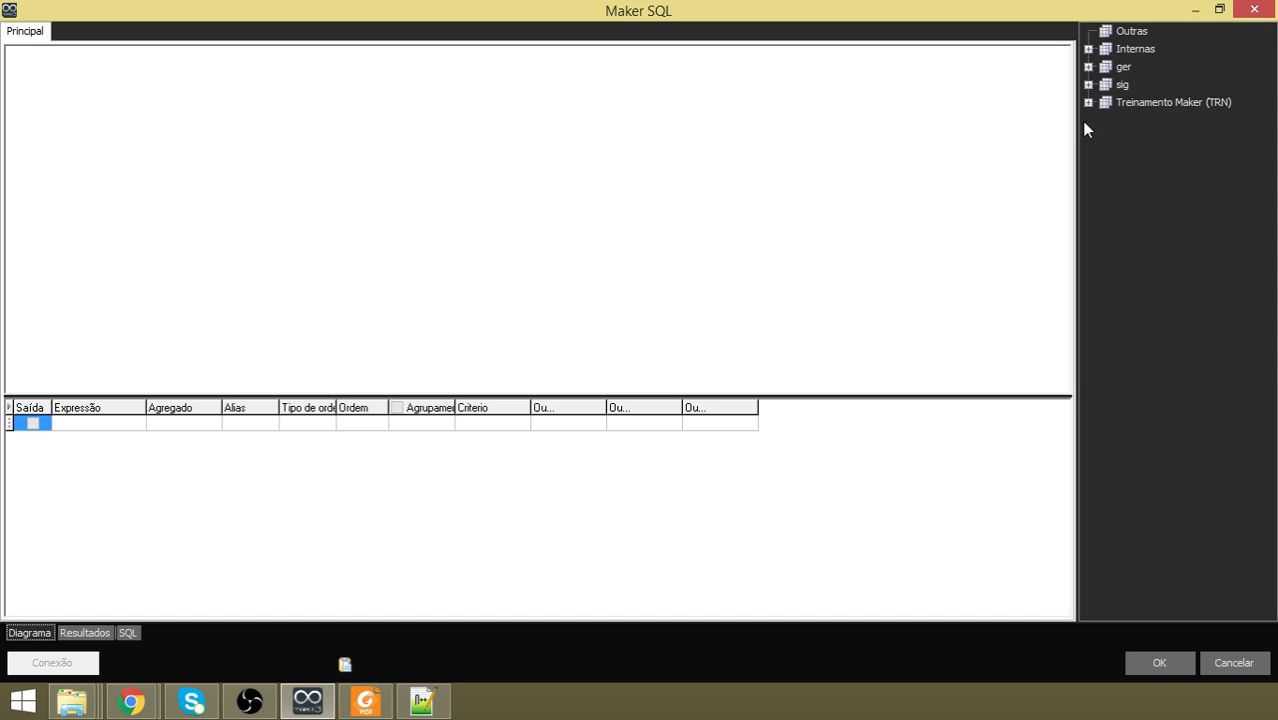
click(1087, 67)
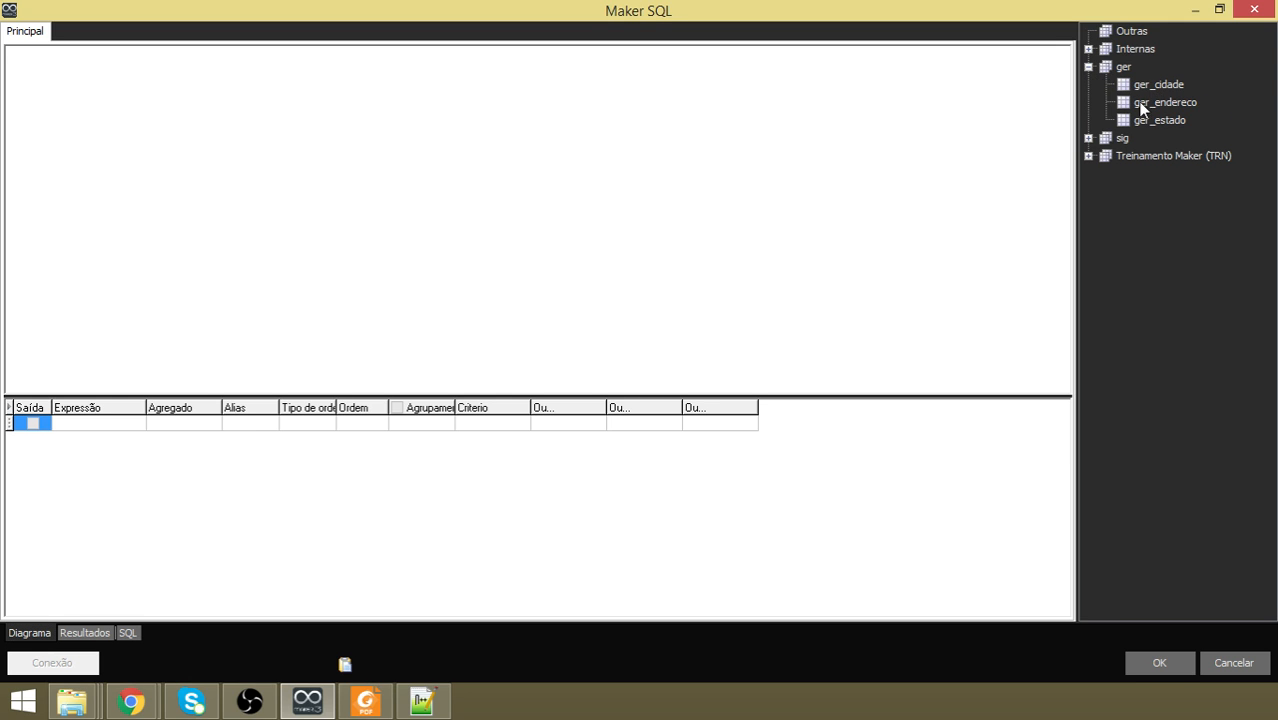
click(1088, 67)
click(1088, 85)
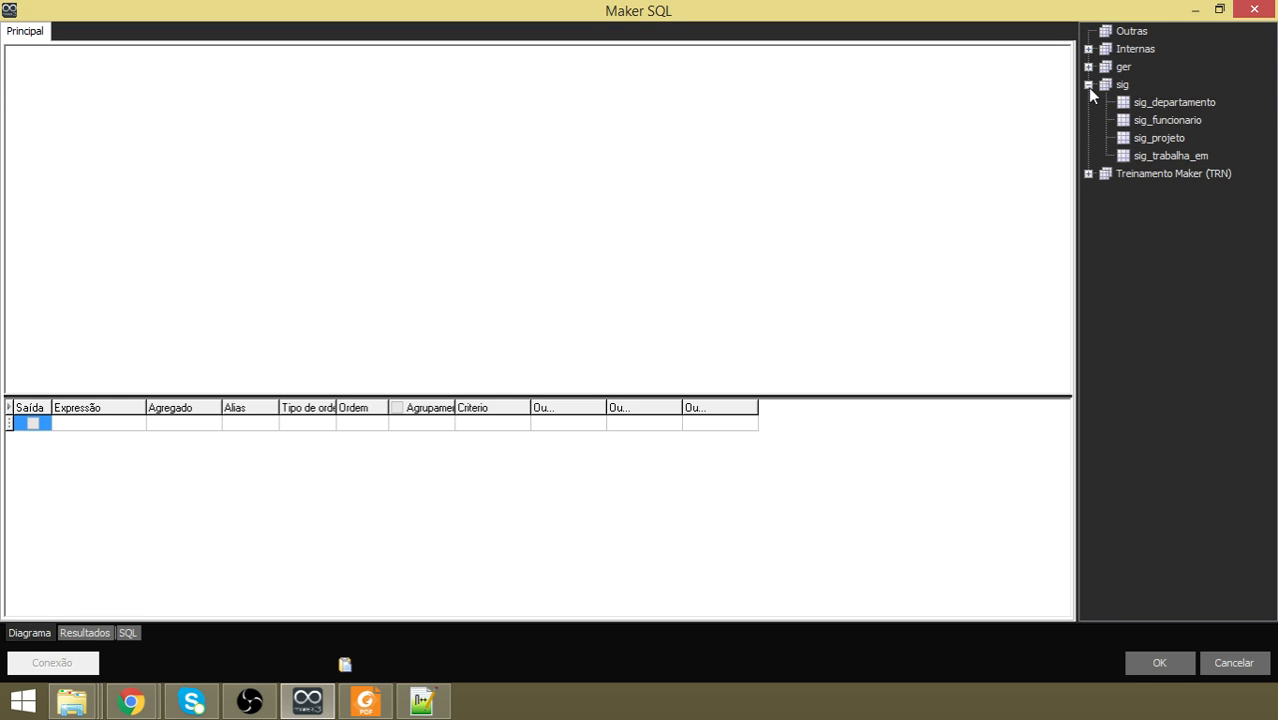
double_click(1172, 102)
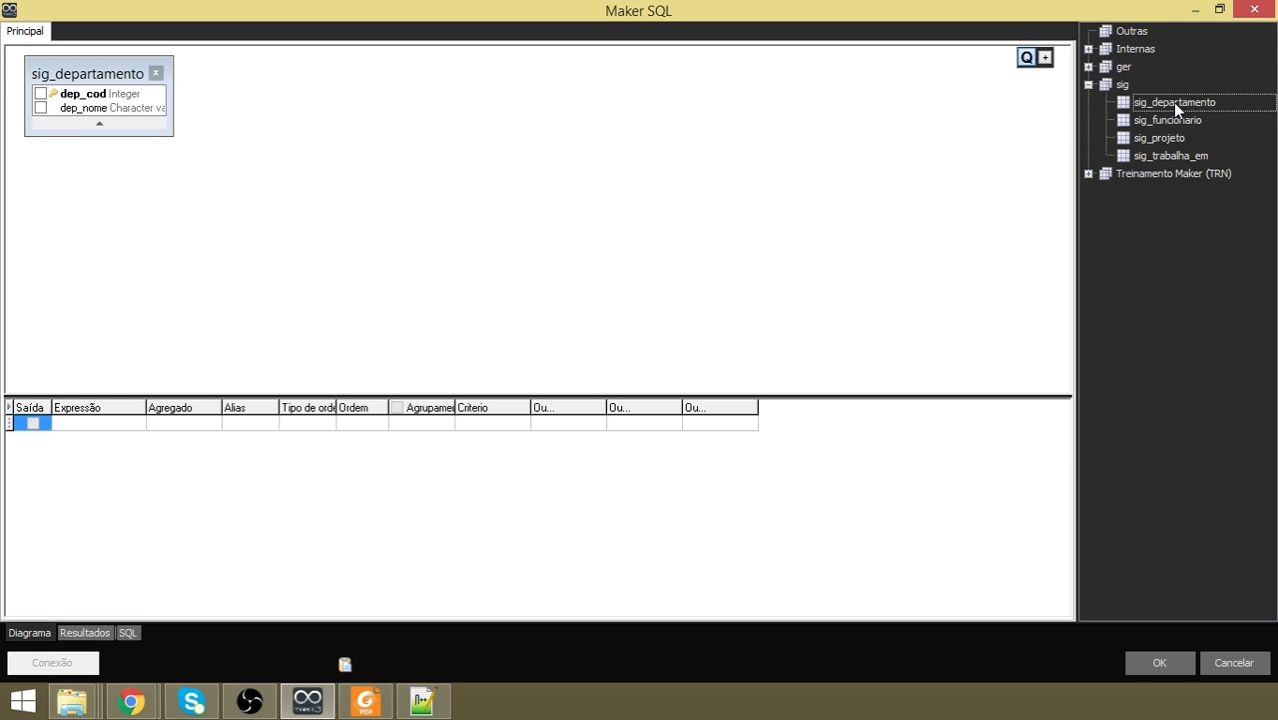
click(41, 94)
click(41, 108)
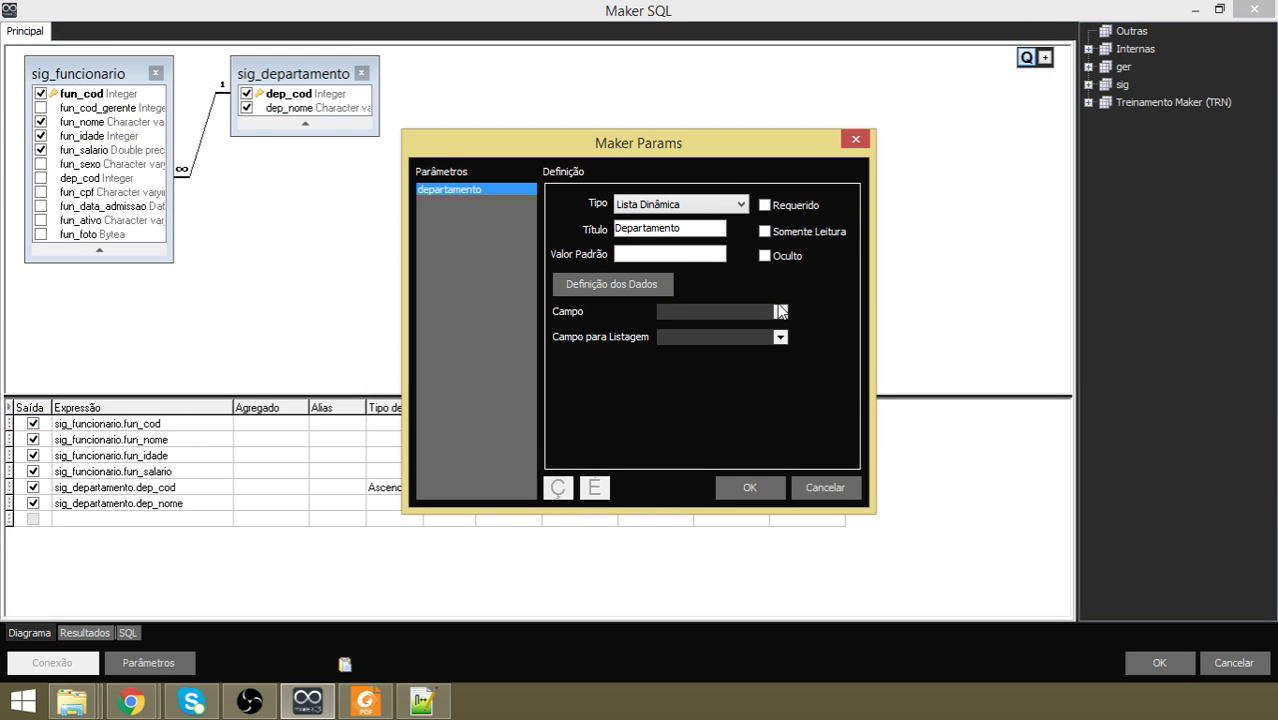
Set the departamento parameter's field to dep_cod and its listing field to dep_nome, and confirm the parameter and the query.
click(781, 312)
click(749, 327)
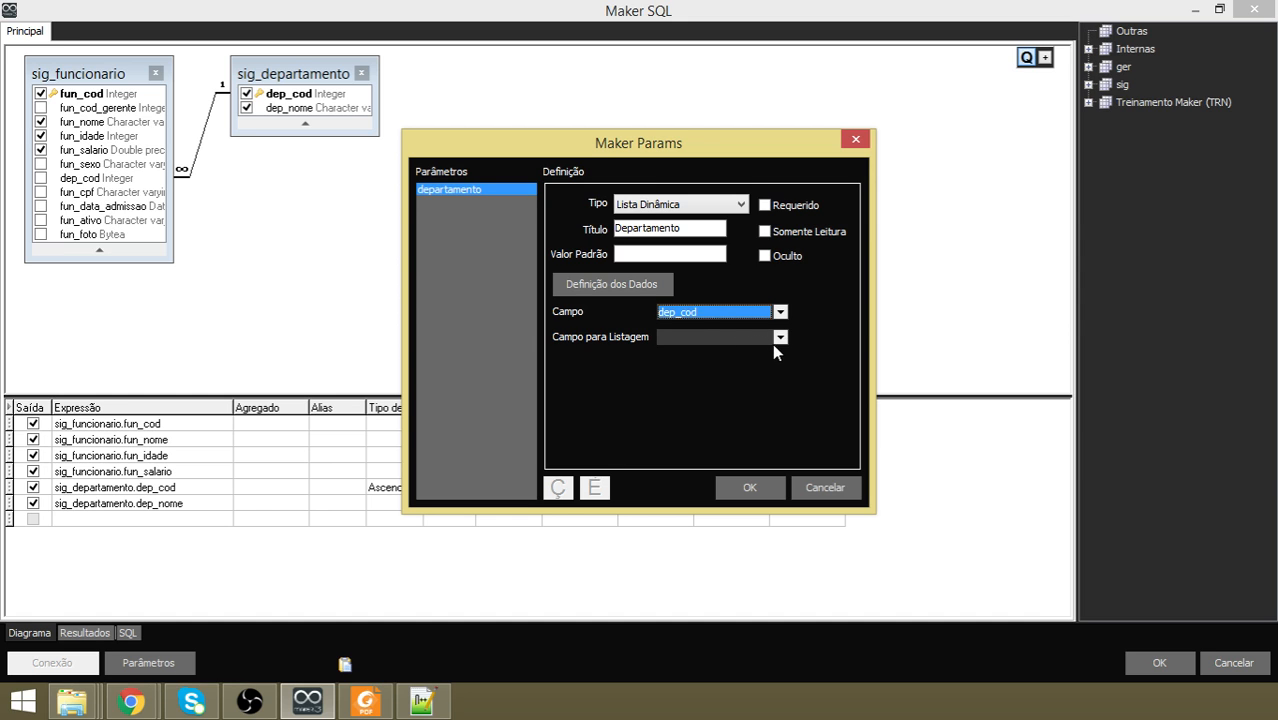
click(776, 339)
click(741, 370)
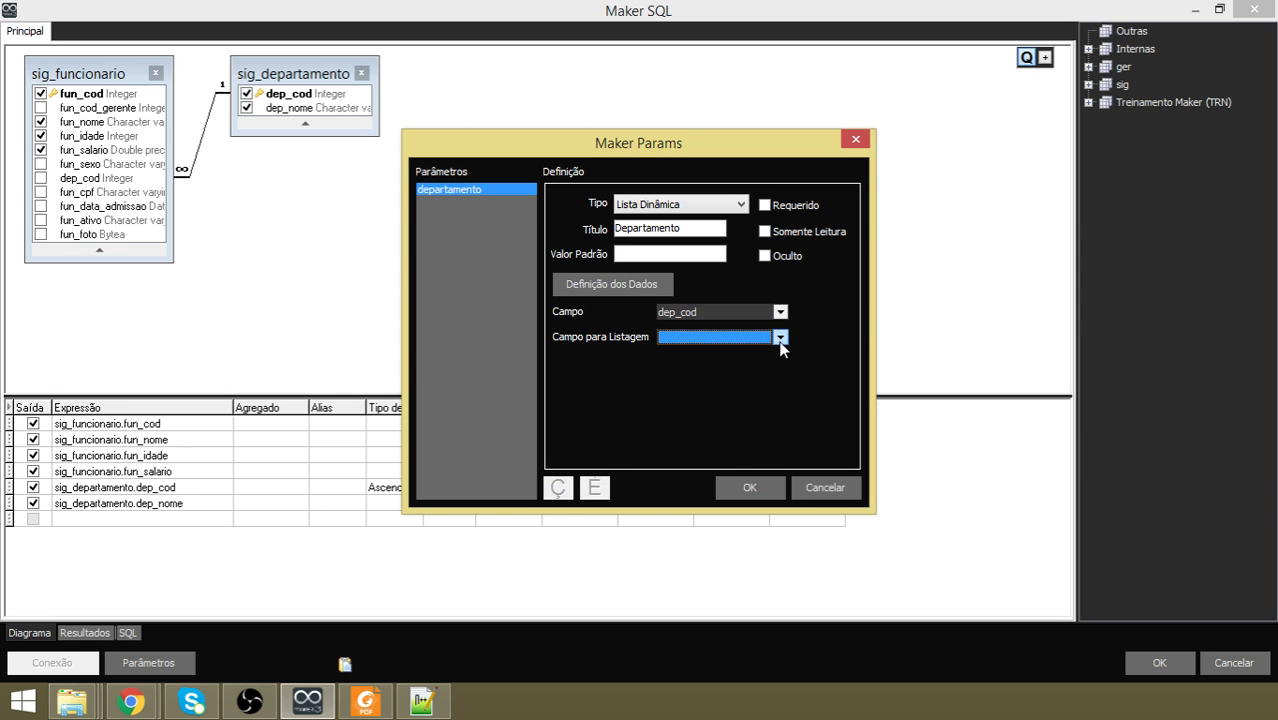
click(780, 337)
click(712, 365)
click(752, 485)
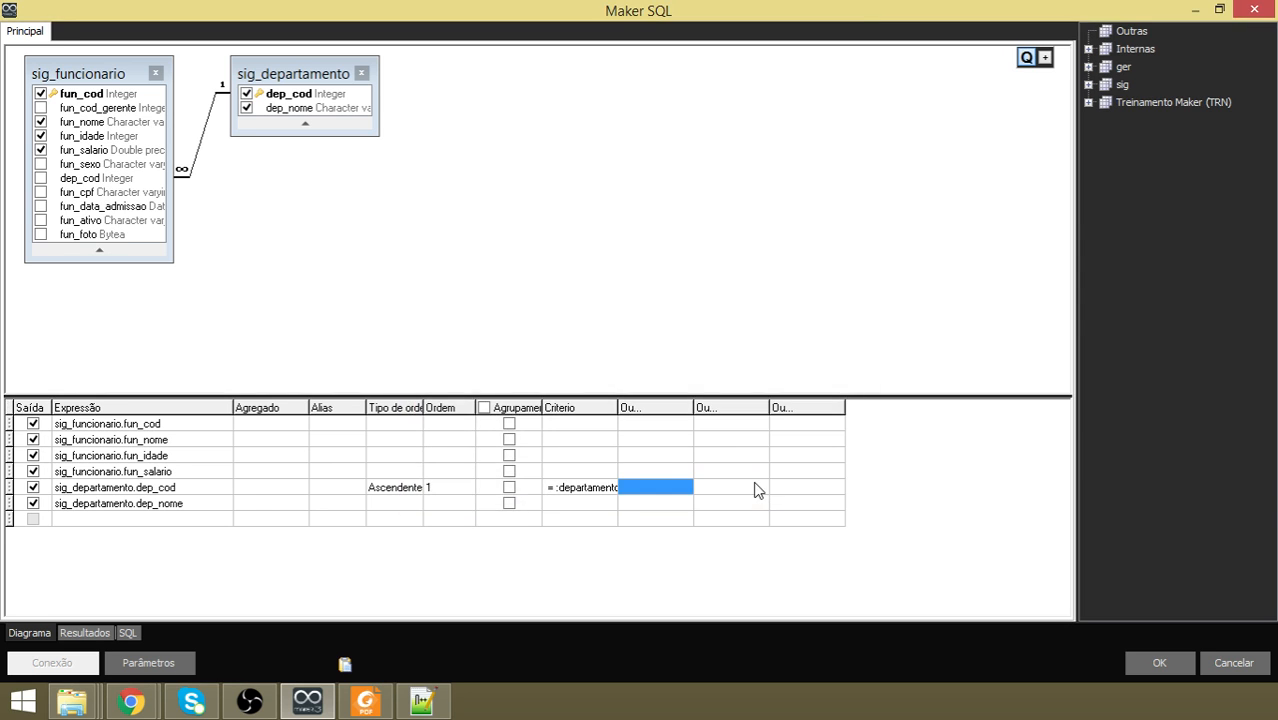
click(1158, 663)
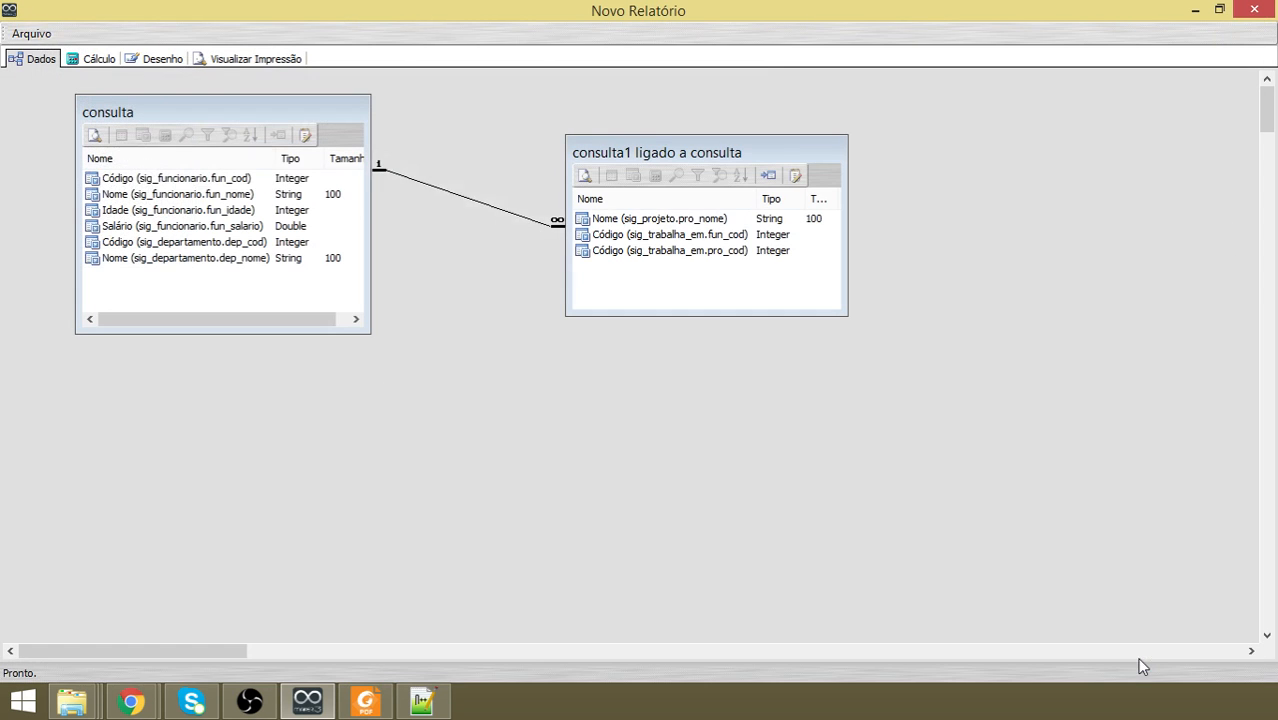
Preview the report with the Departamento parameter set to Informática and examine the filtered employees.
click(215, 58)
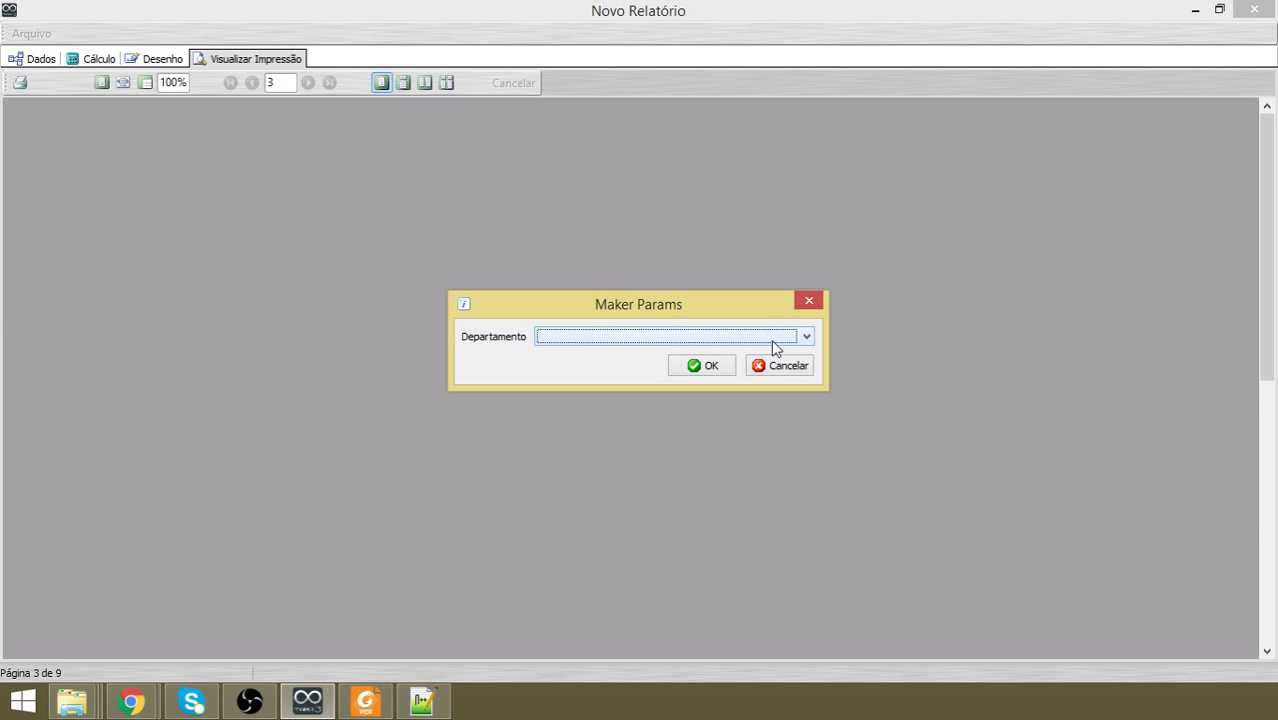
click(806, 337)
click(641, 385)
click(695, 367)
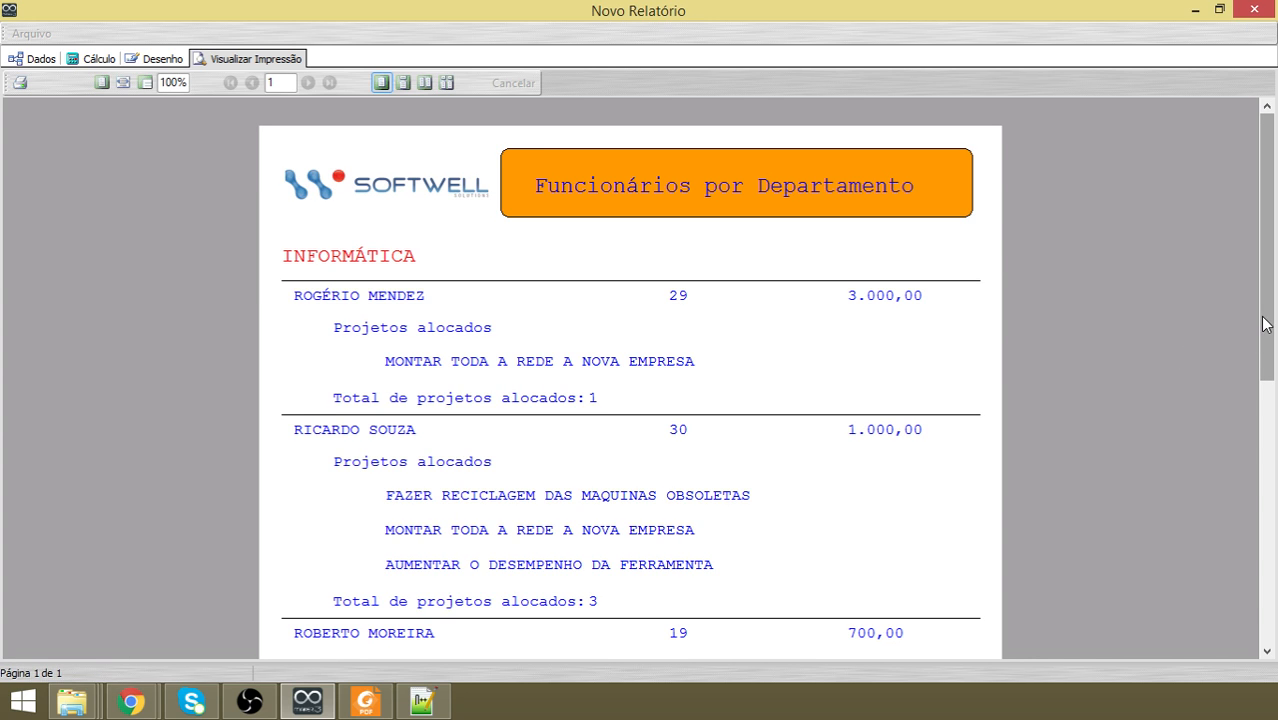
mouse_move(1265, 325)
mouse_down()
mouse_move(1264, 594)
mouse_move(1264, 323)
mouse_up()
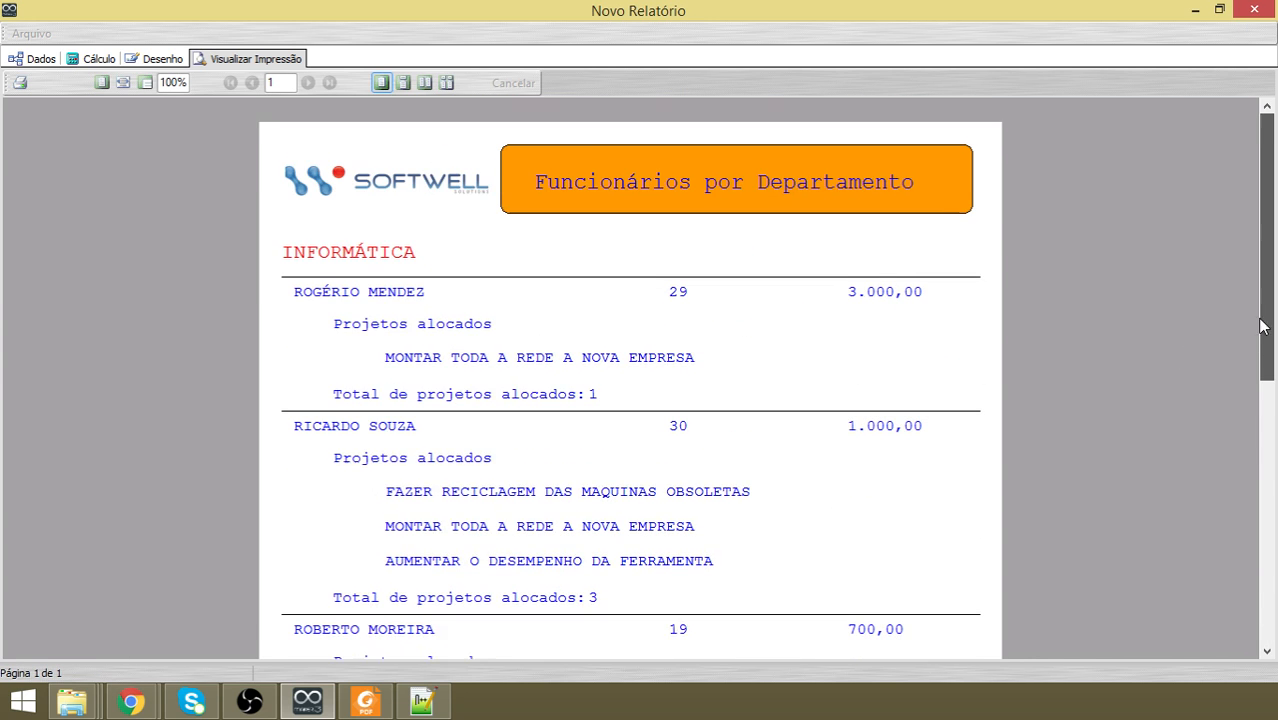
Return to the report design and save the report as "Funcionários por Departamento".
click(150, 60)
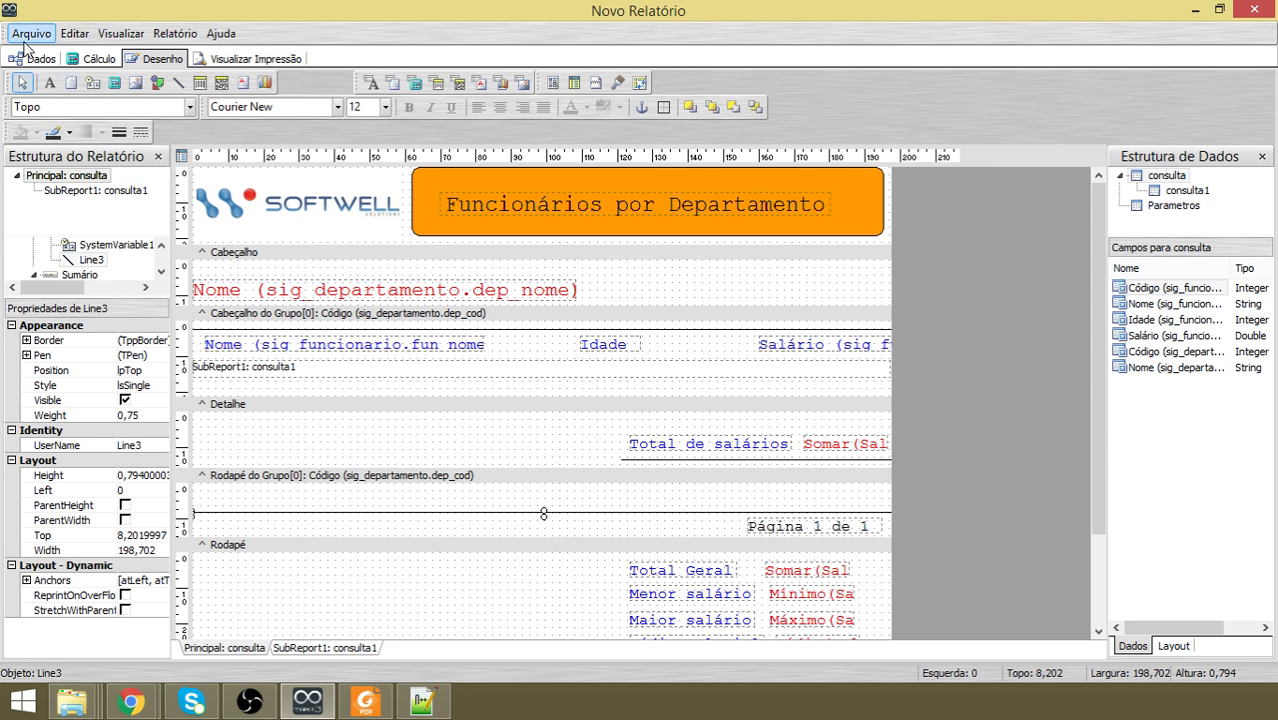
click(31, 35)
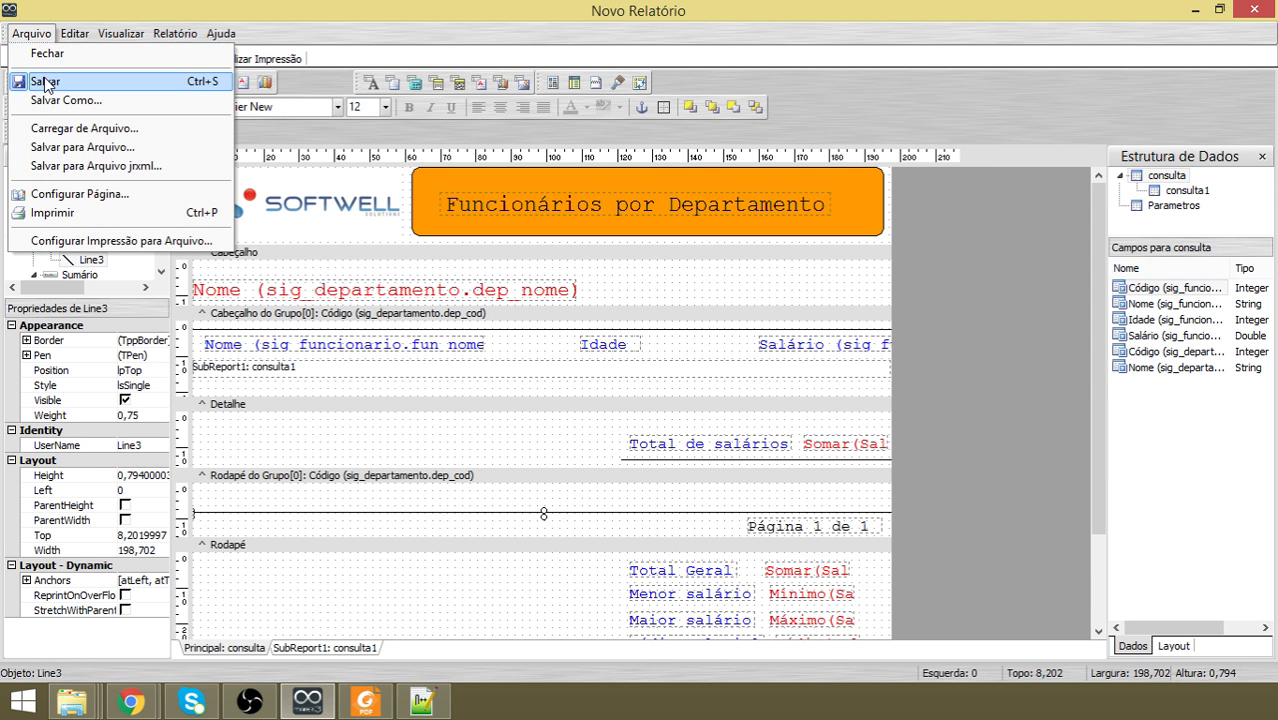
click(45, 82)
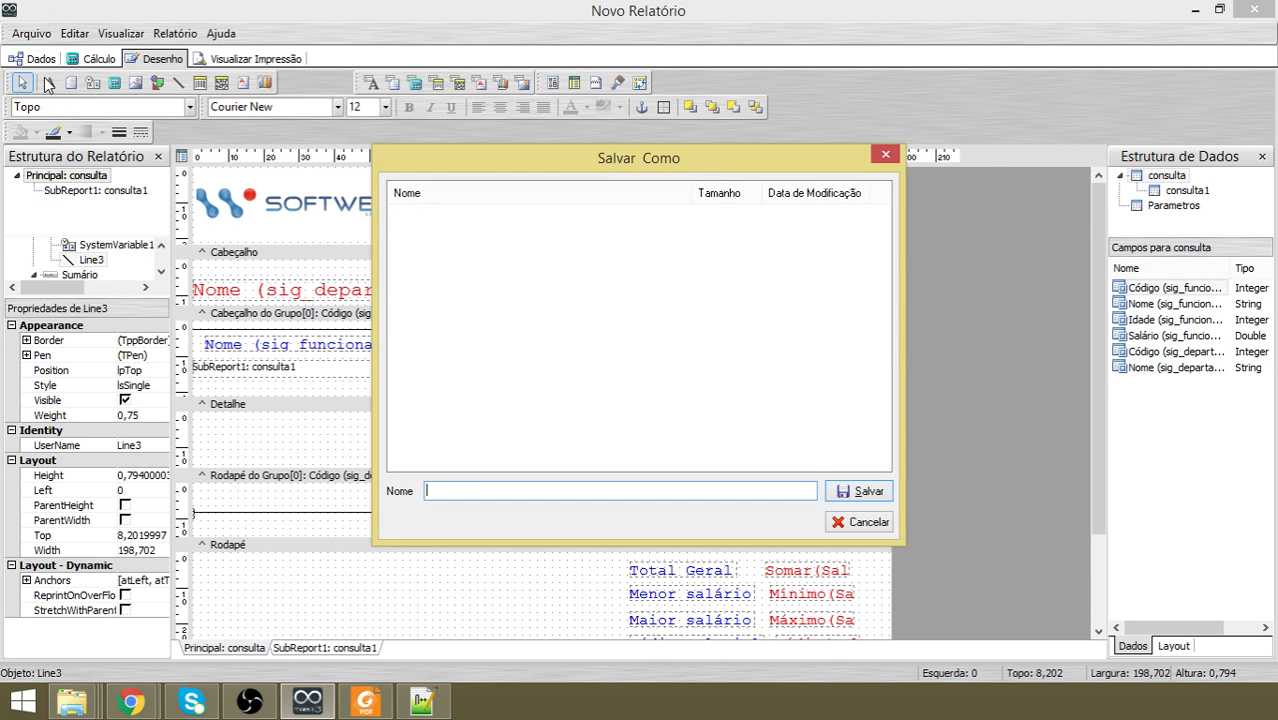
text(Funcionários por Departa)
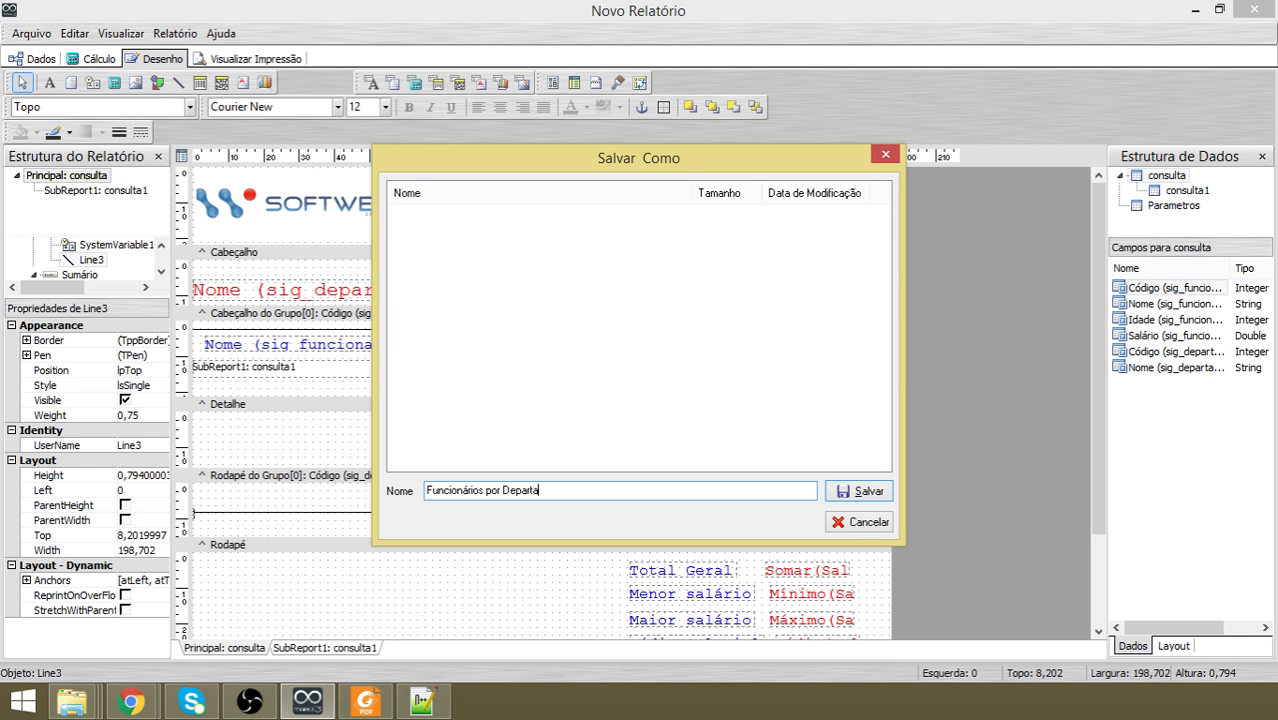
text(mento)
click(860, 493)
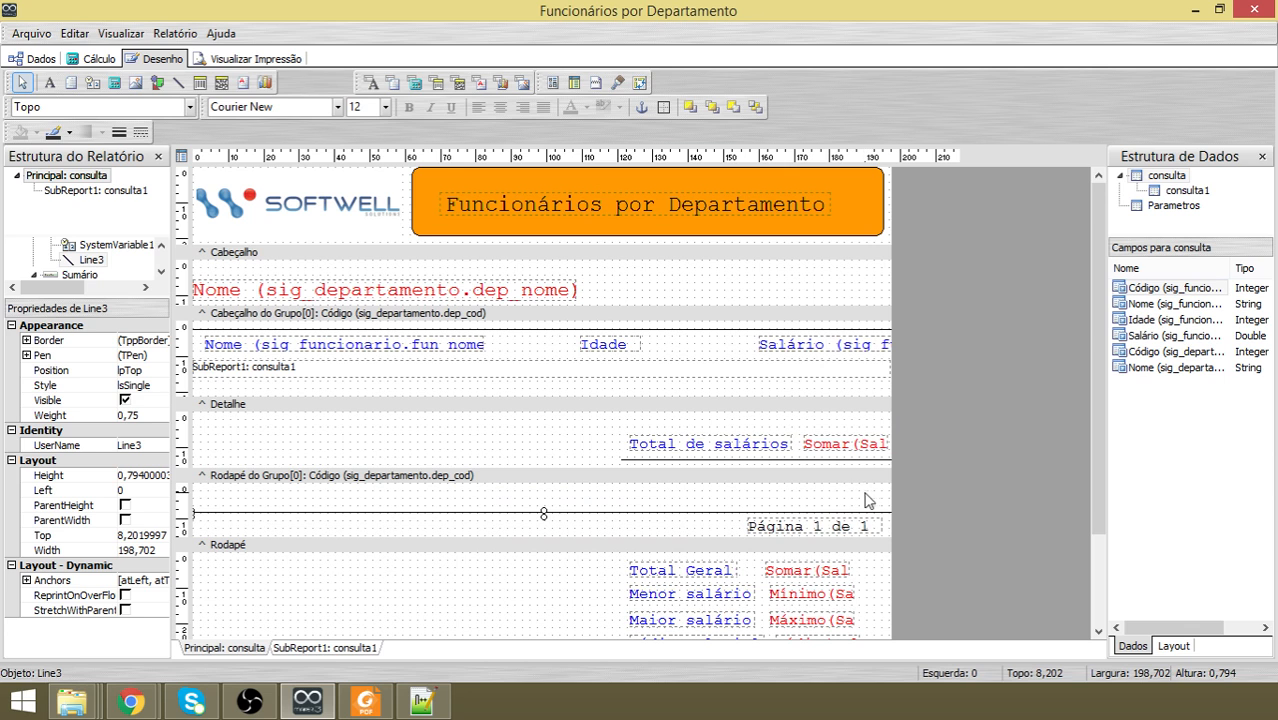
Open the menu structure editor of the menuprincipal component on the form Metro - Formulário Principal.
click(1190, 9)
click(307, 701)
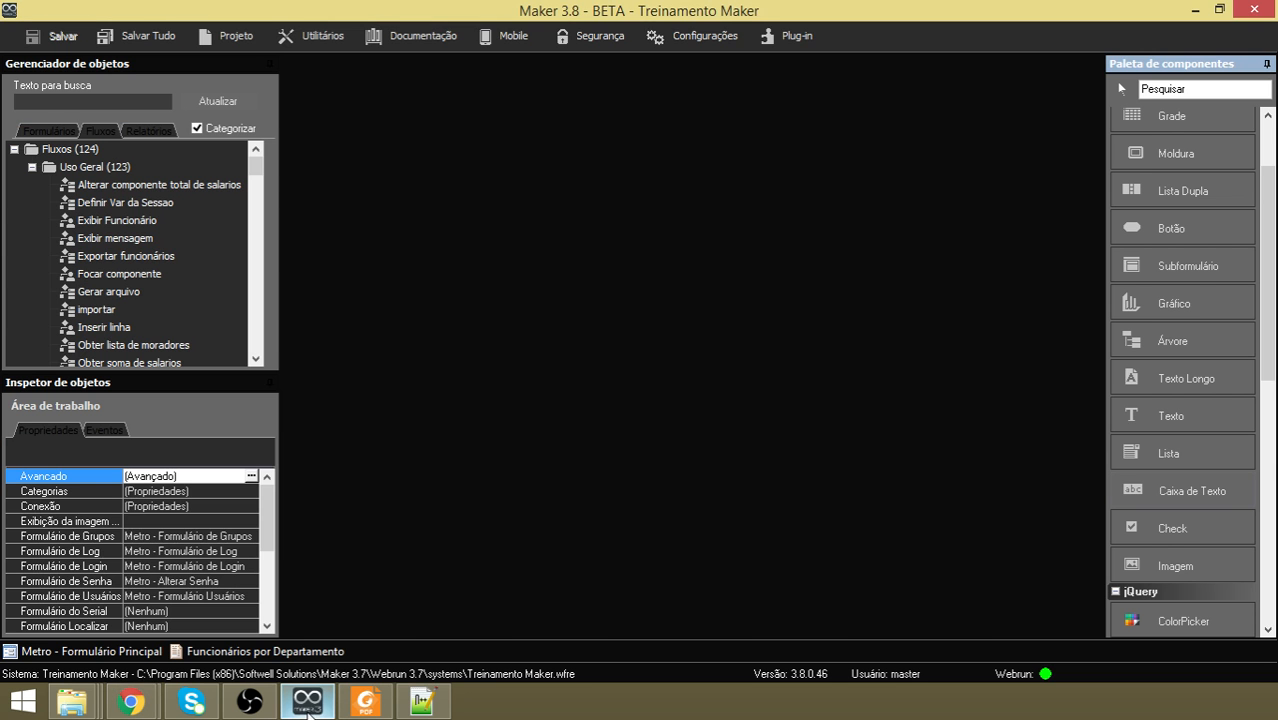
click(115, 655)
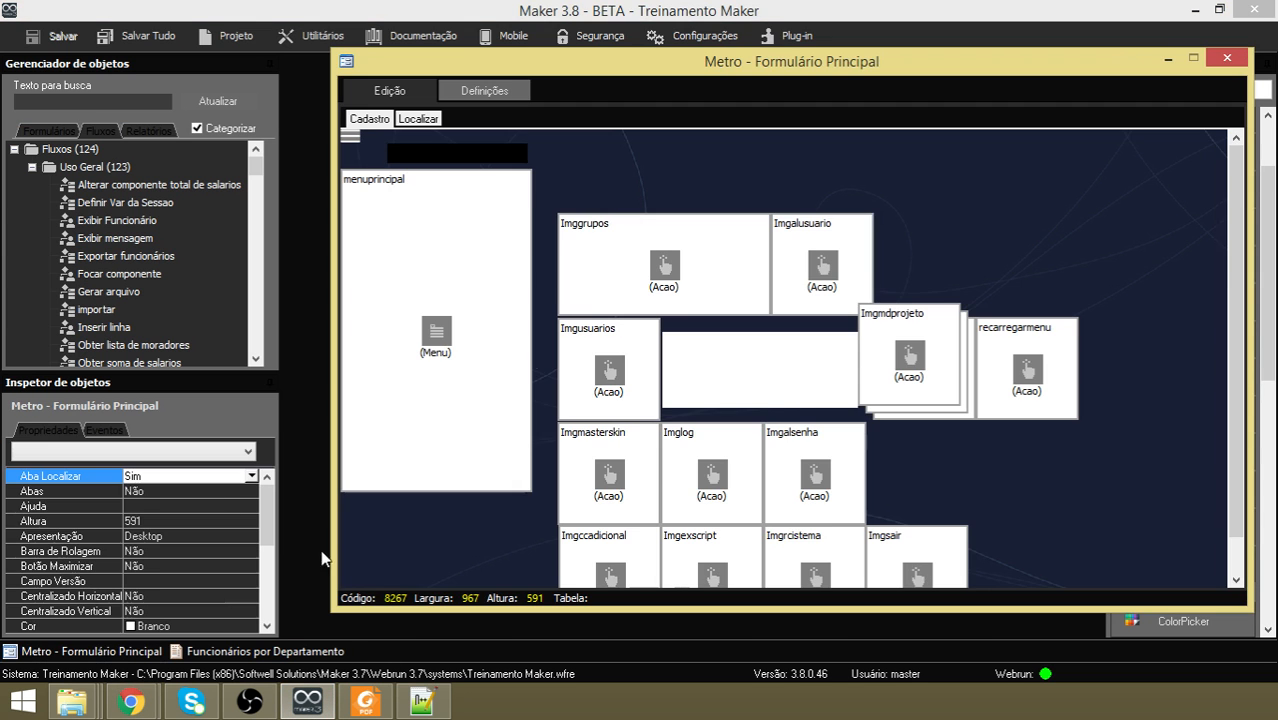
click(436, 251)
scroll(263, 517, down, 1)
click(200, 581)
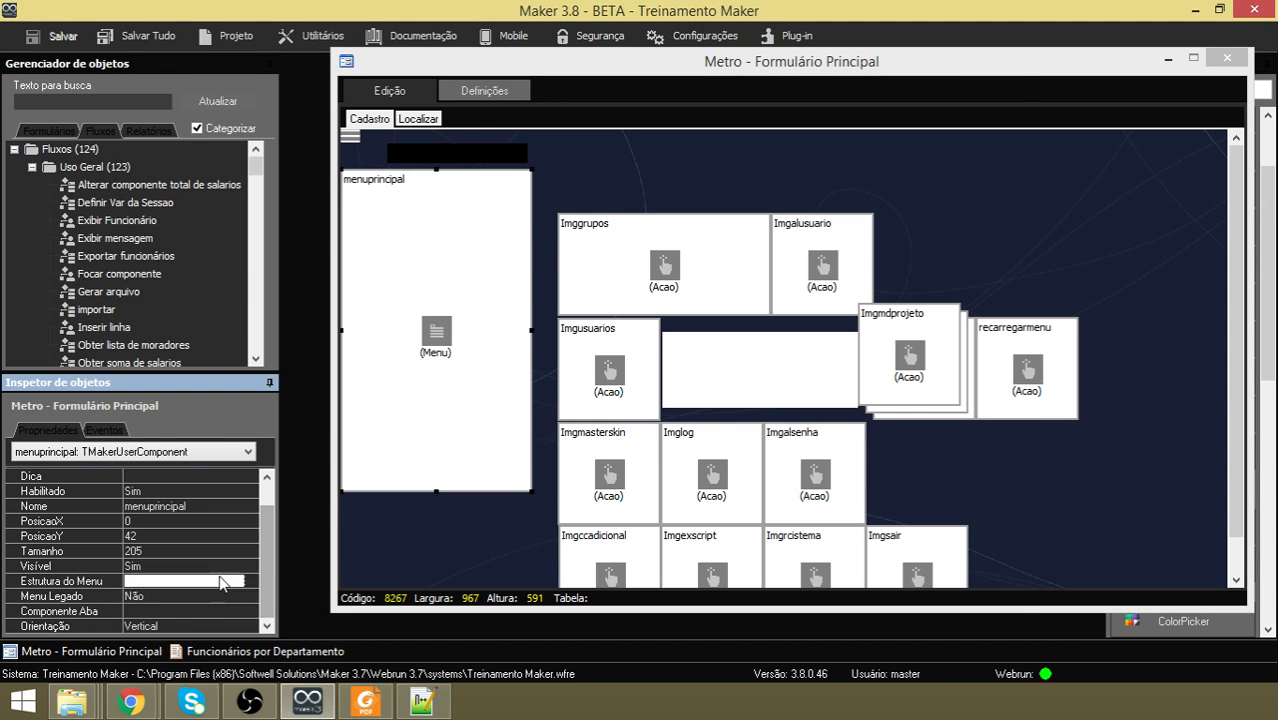
click(252, 581)
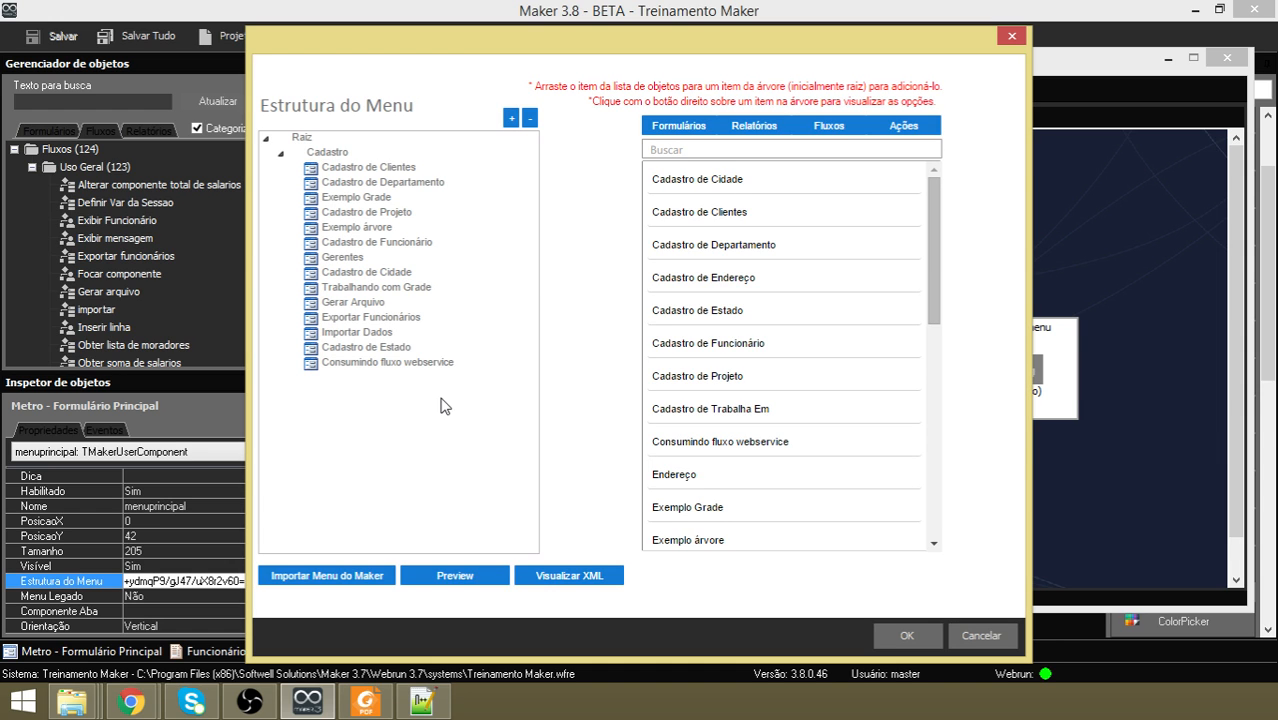
Insert a submenu named "Relatório" after the Cadastro submenu in the menu structure.
right_click(327, 152)
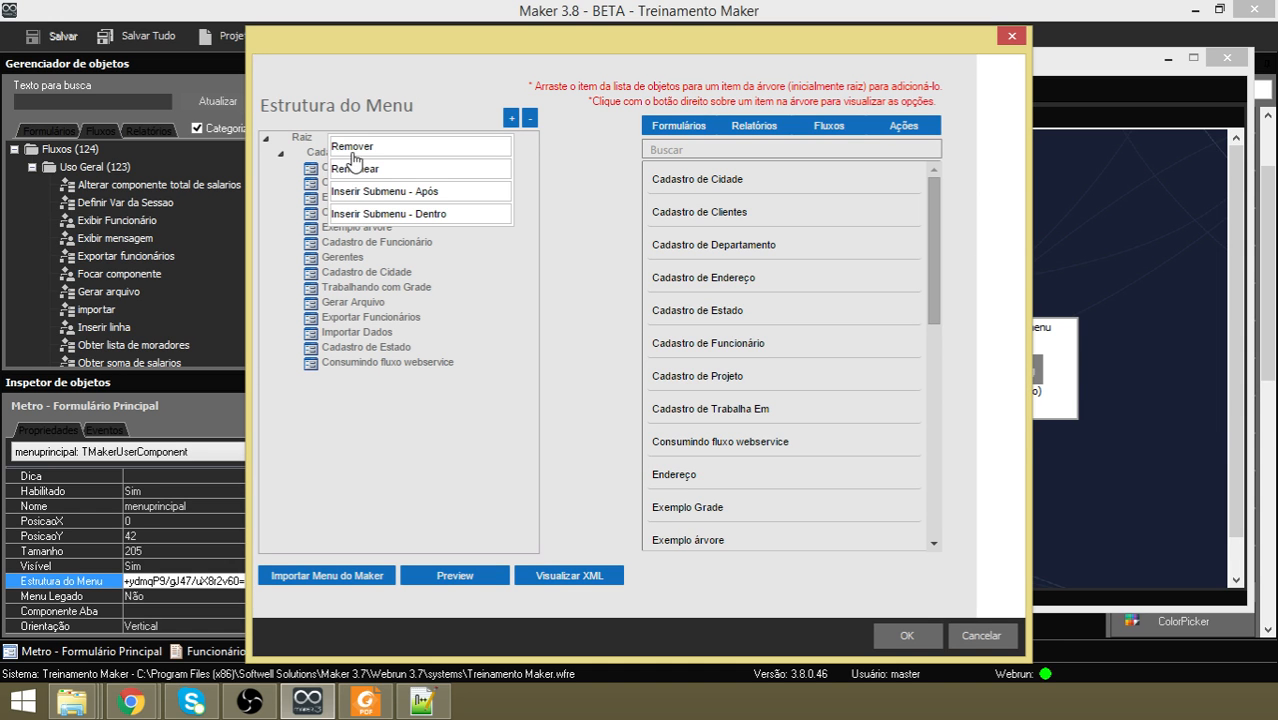
click(372, 196)
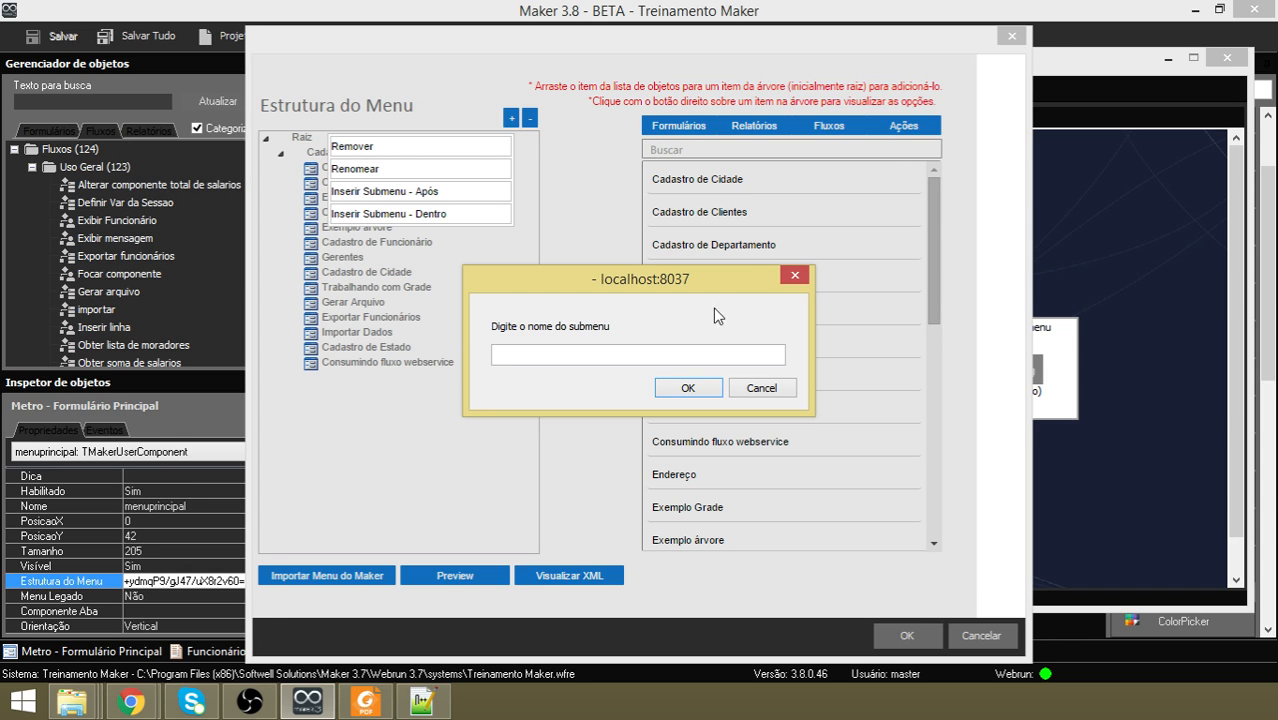
click(627, 355)
text(Relatório)
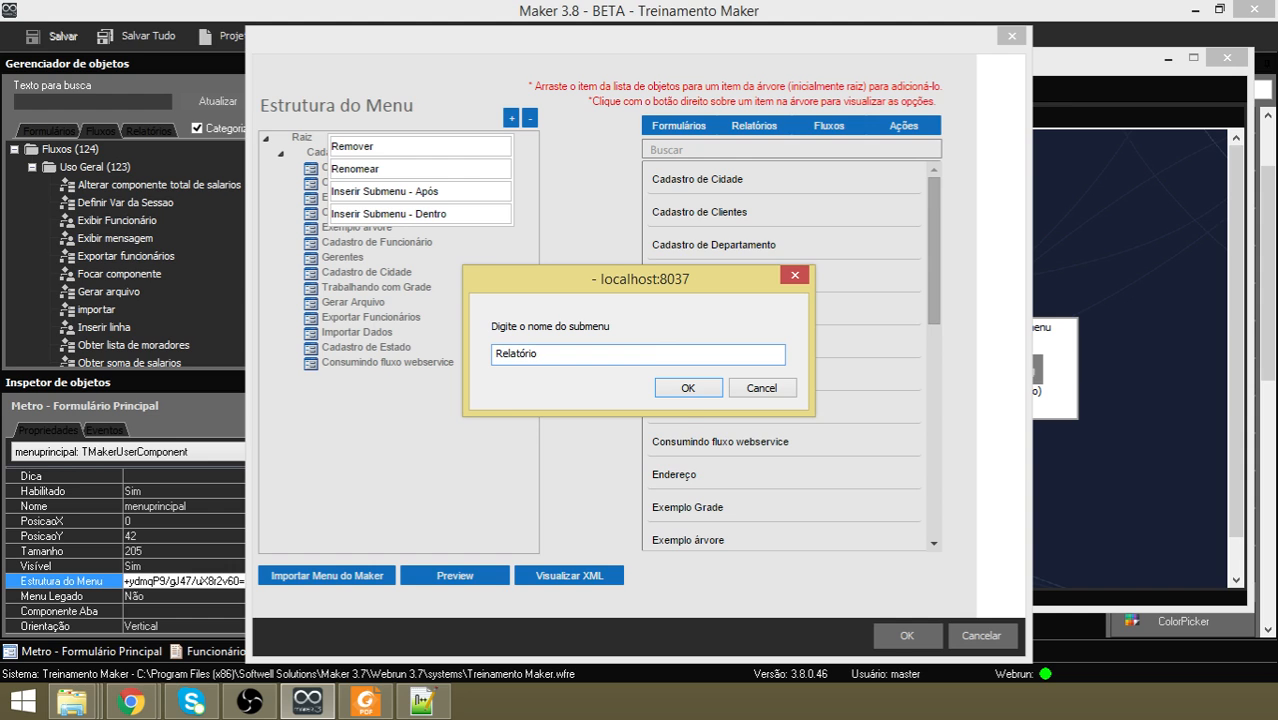
click(686, 389)
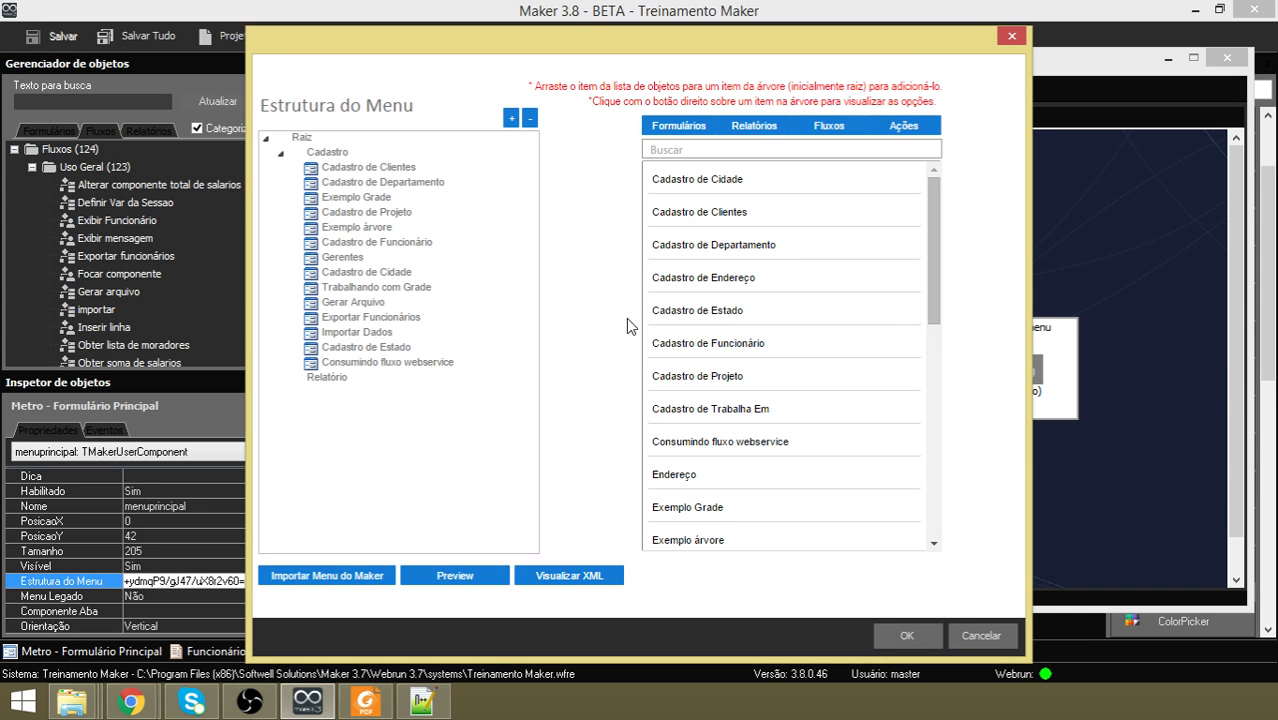
Add the report Funcionários por Departamento inside the Relatório submenu, then apply the menu structure and save the form.
click(755, 128)
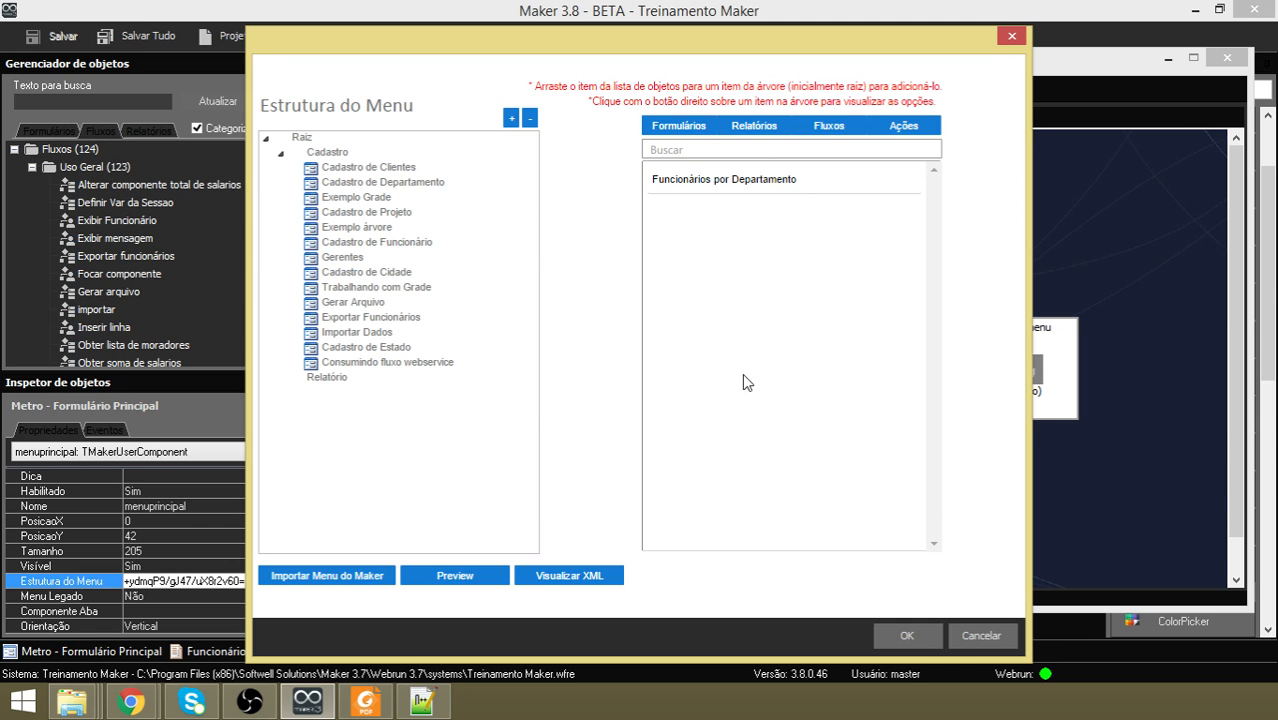
drag(795, 182, 469, 384)
click(667, 390)
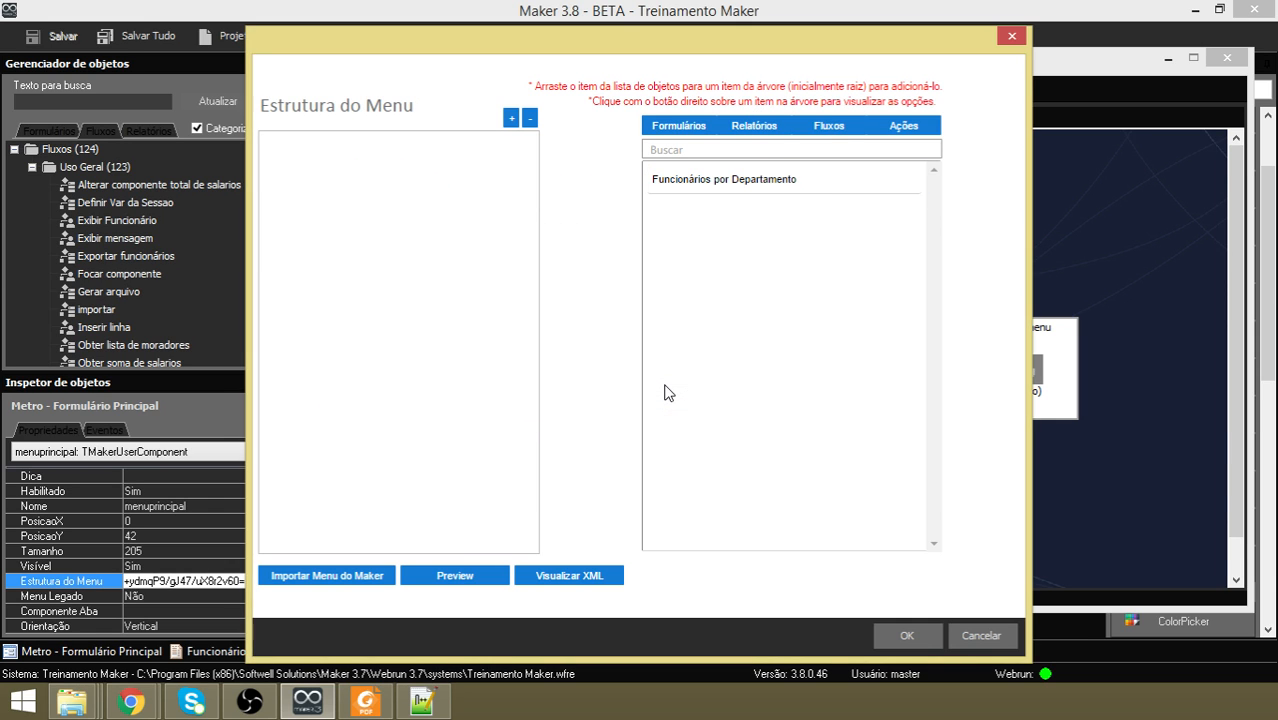
click(906, 636)
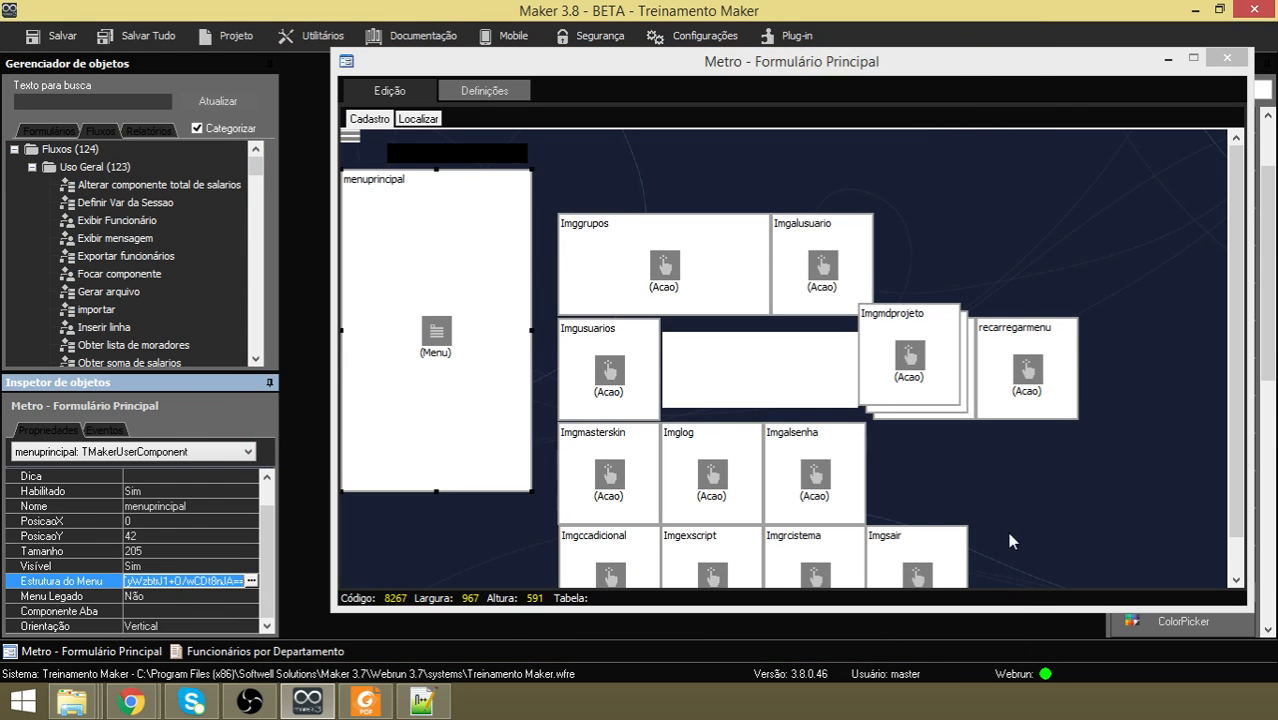
click(1036, 528)
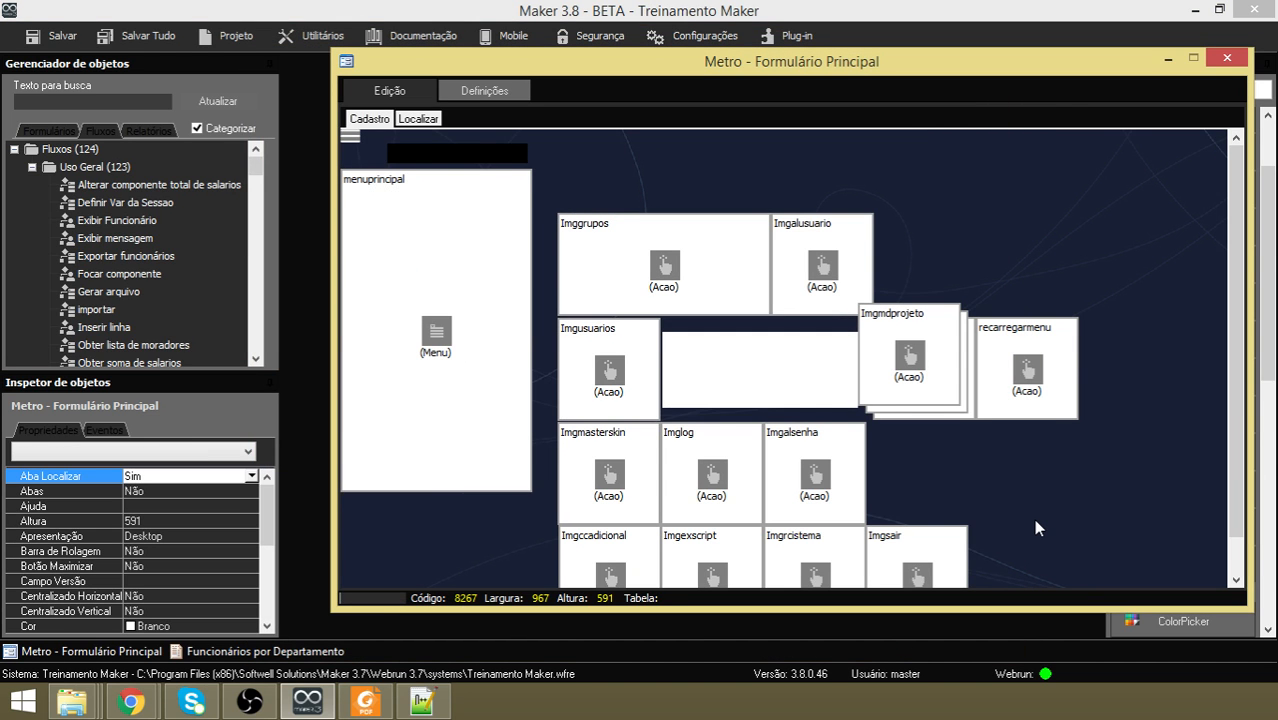
Switch to the Treinamento Maker system in Chrome and reload its menu.
click(144, 701)
click(328, 604)
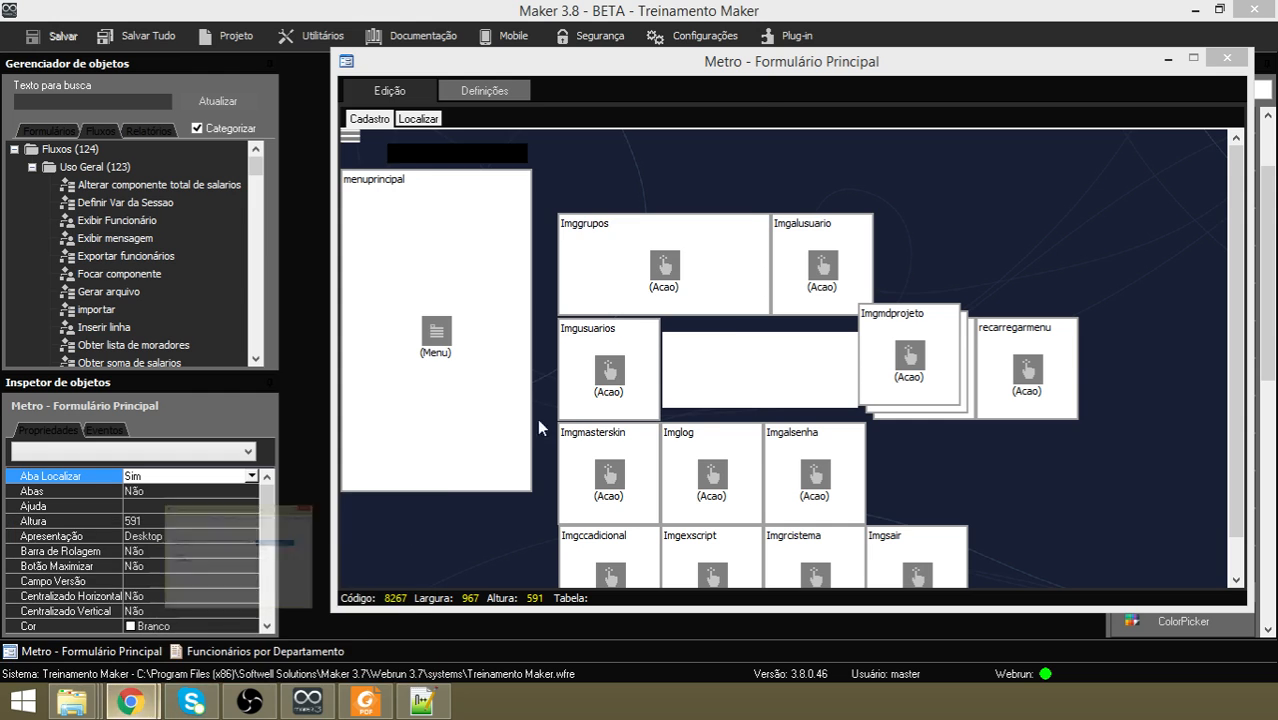
click(735, 104)
click(141, 707)
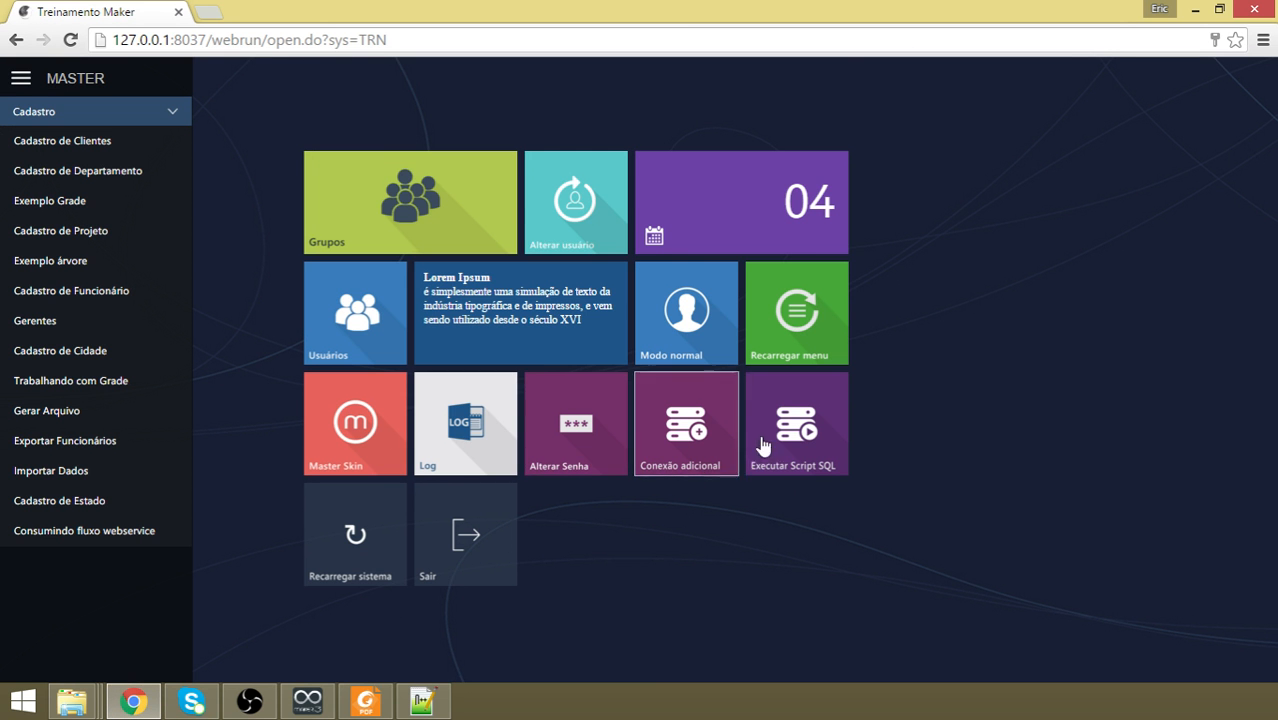
click(799, 331)
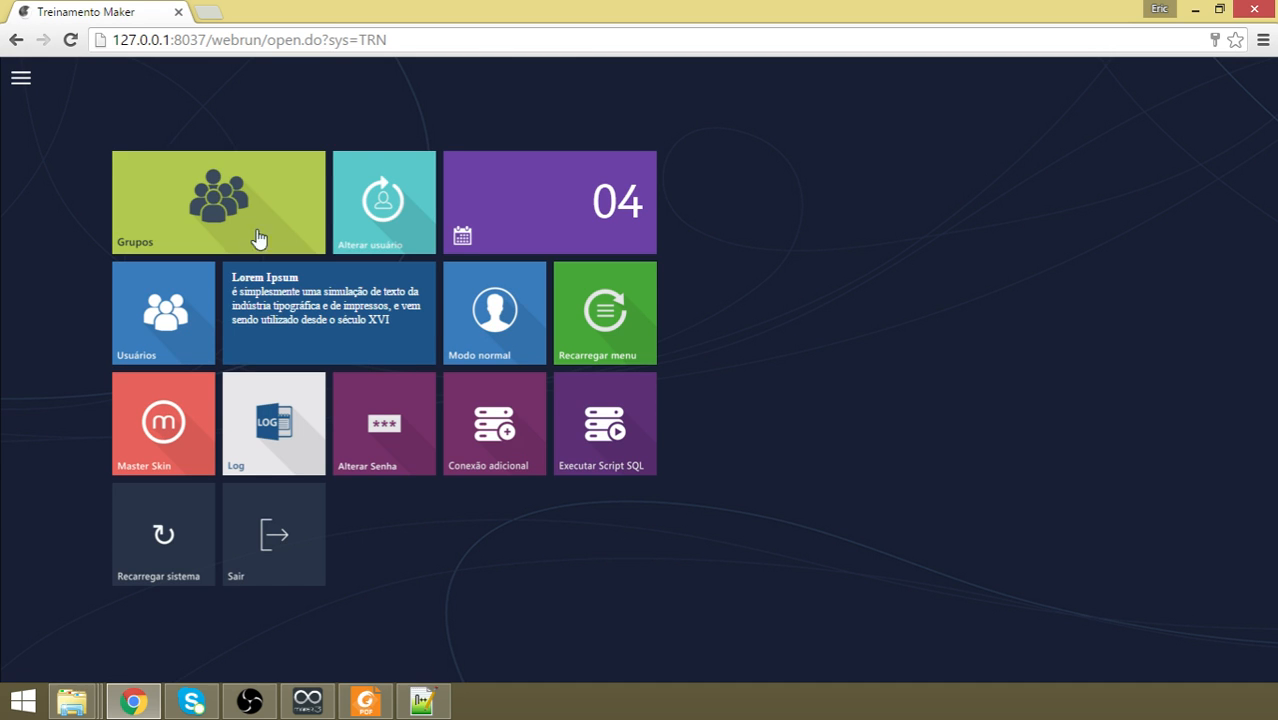
Open the report Funcionários por Departamento from the Relatório submenu and move its window toward the middle of the page.
click(21, 80)
click(44, 148)
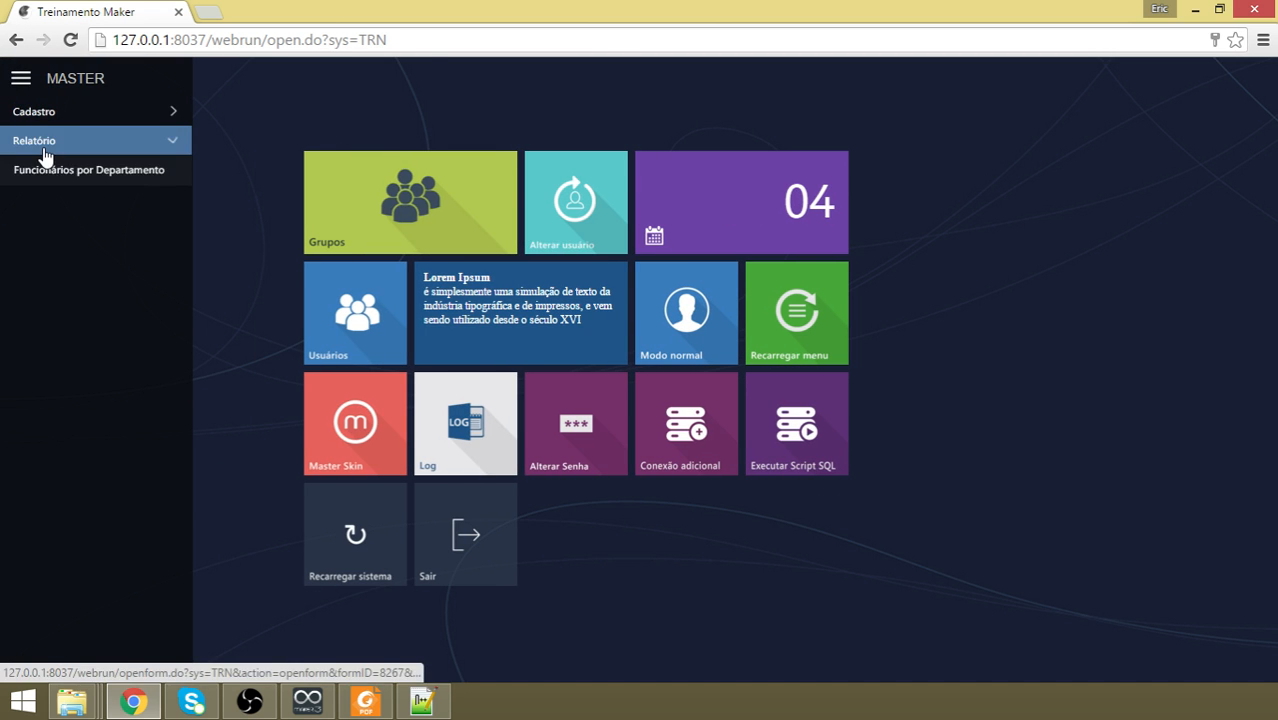
click(68, 172)
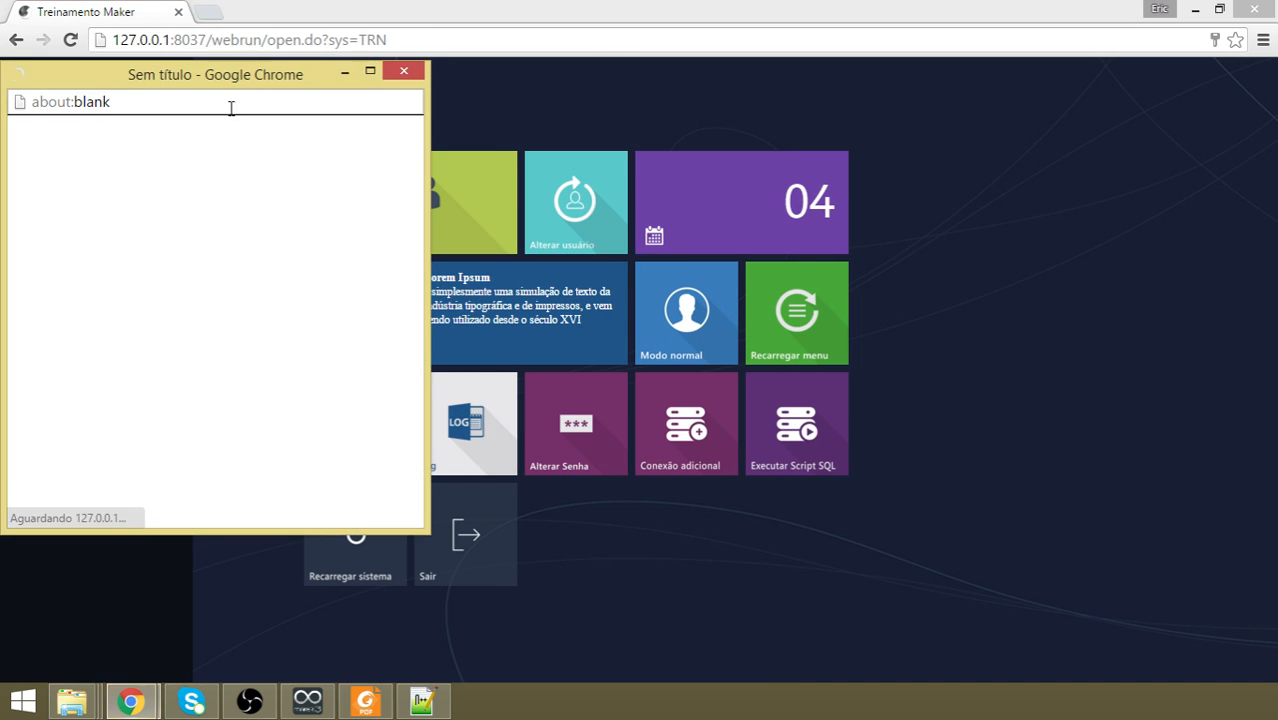
drag(226, 72, 640, 70)
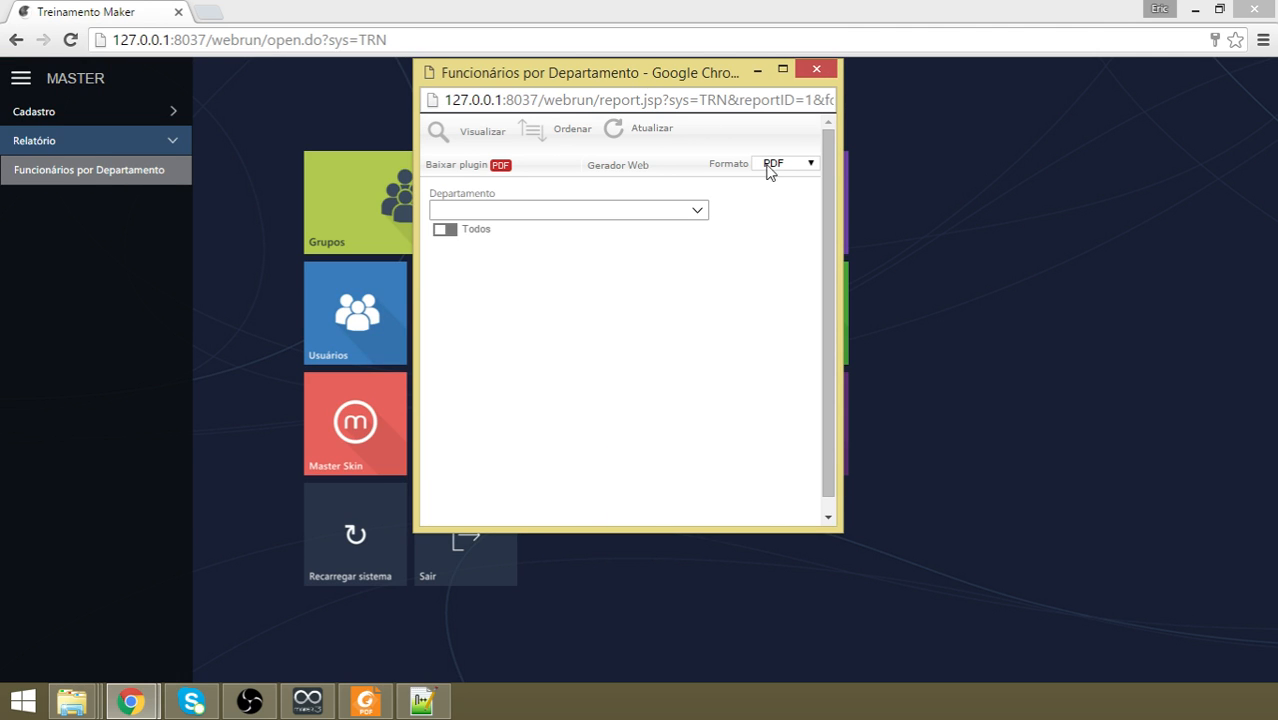
Generate the report in PDF format for all departments using the Todos option, look through its first pages, and minimize it.
click(816, 164)
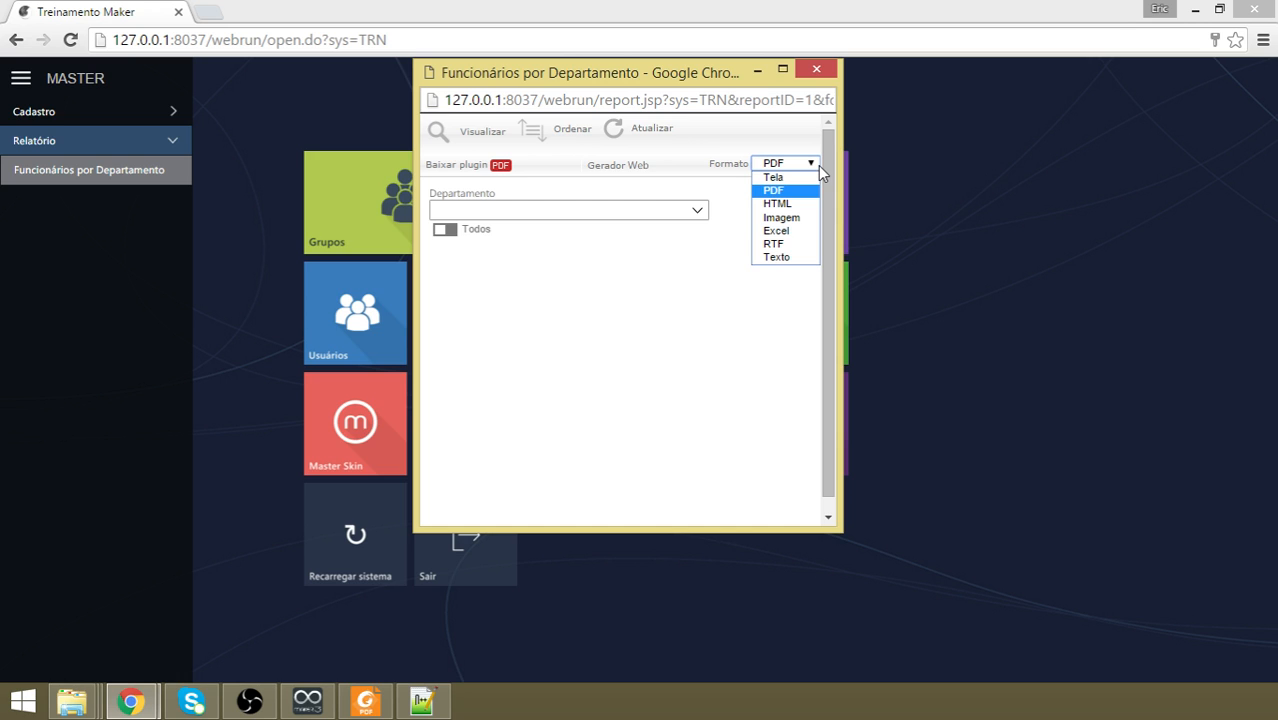
click(806, 192)
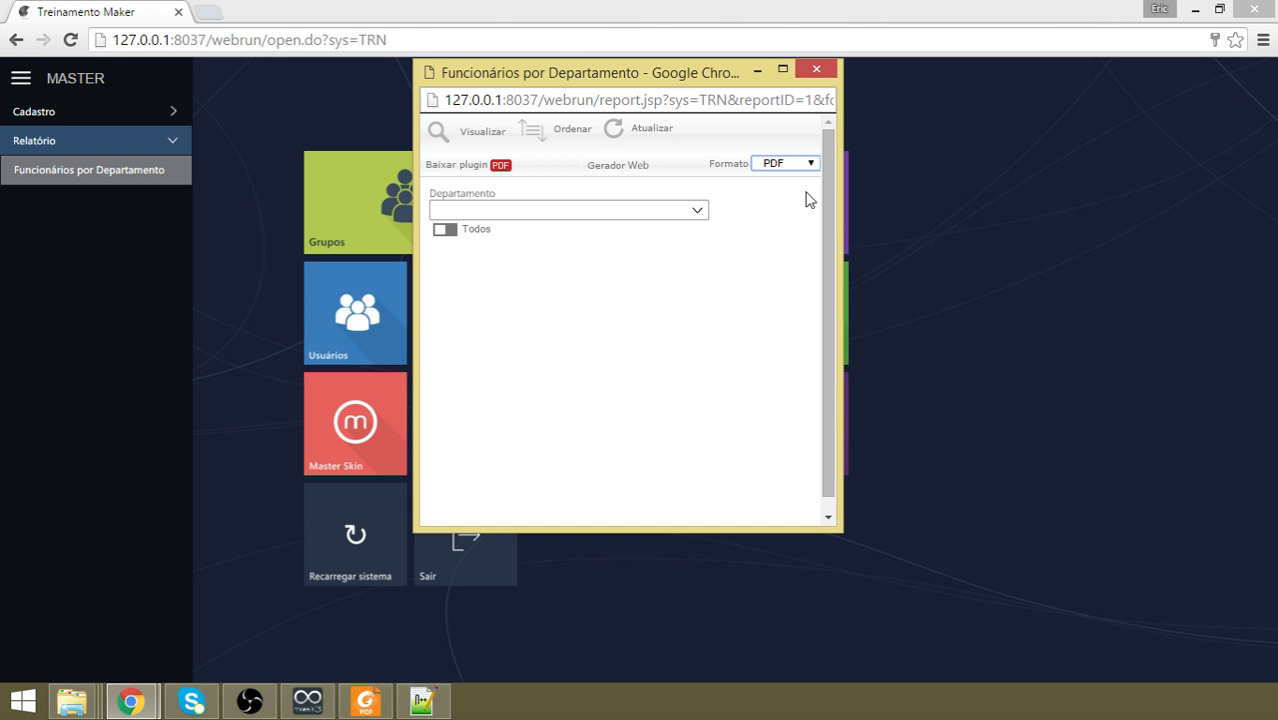
click(600, 212)
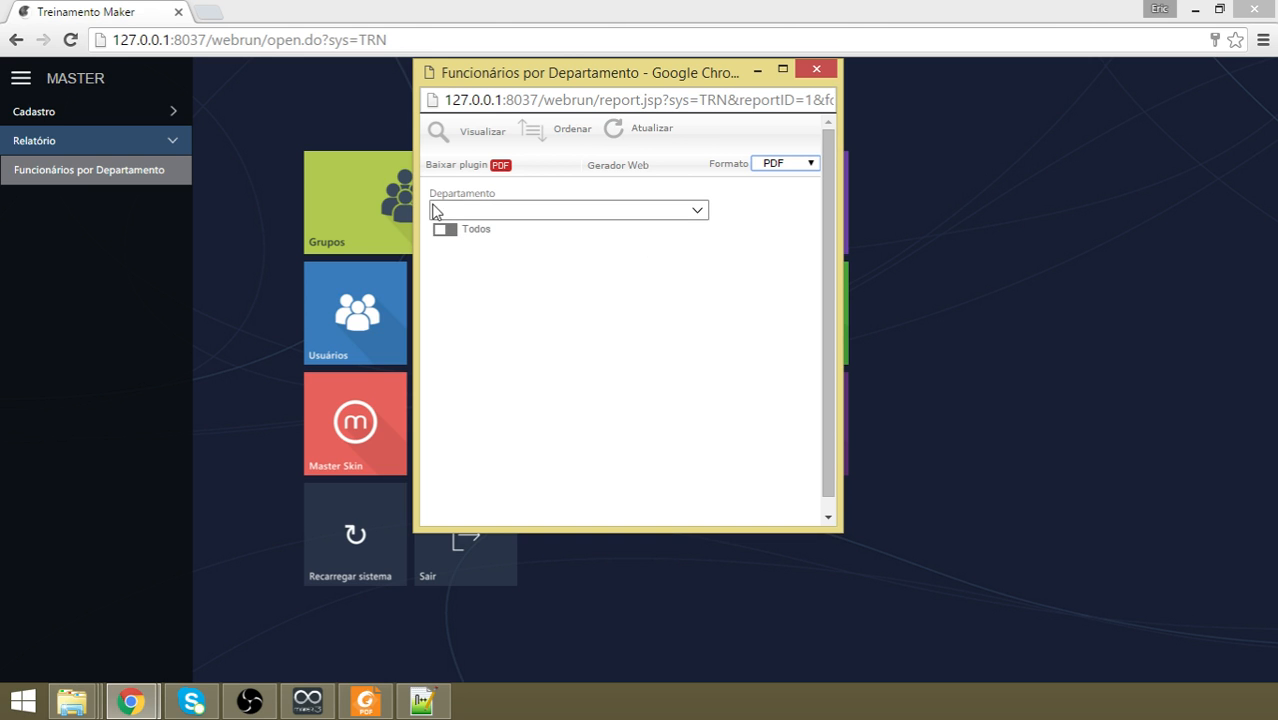
click(698, 213)
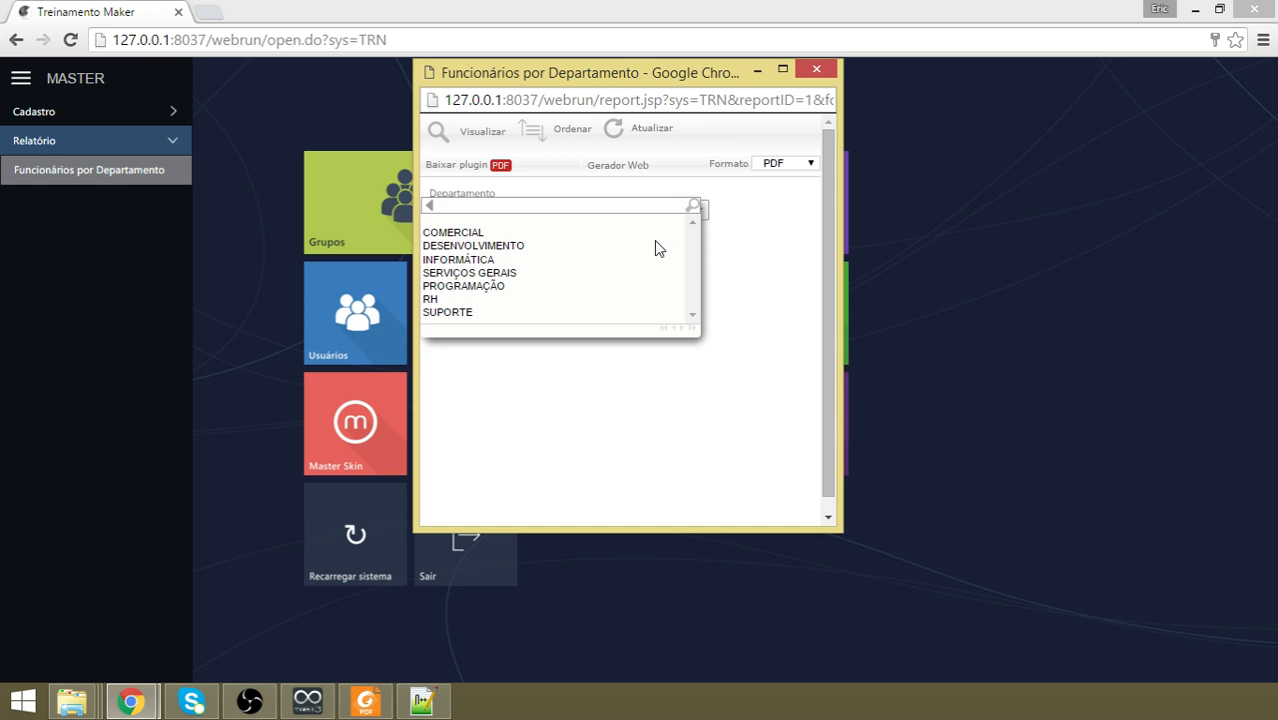
click(763, 240)
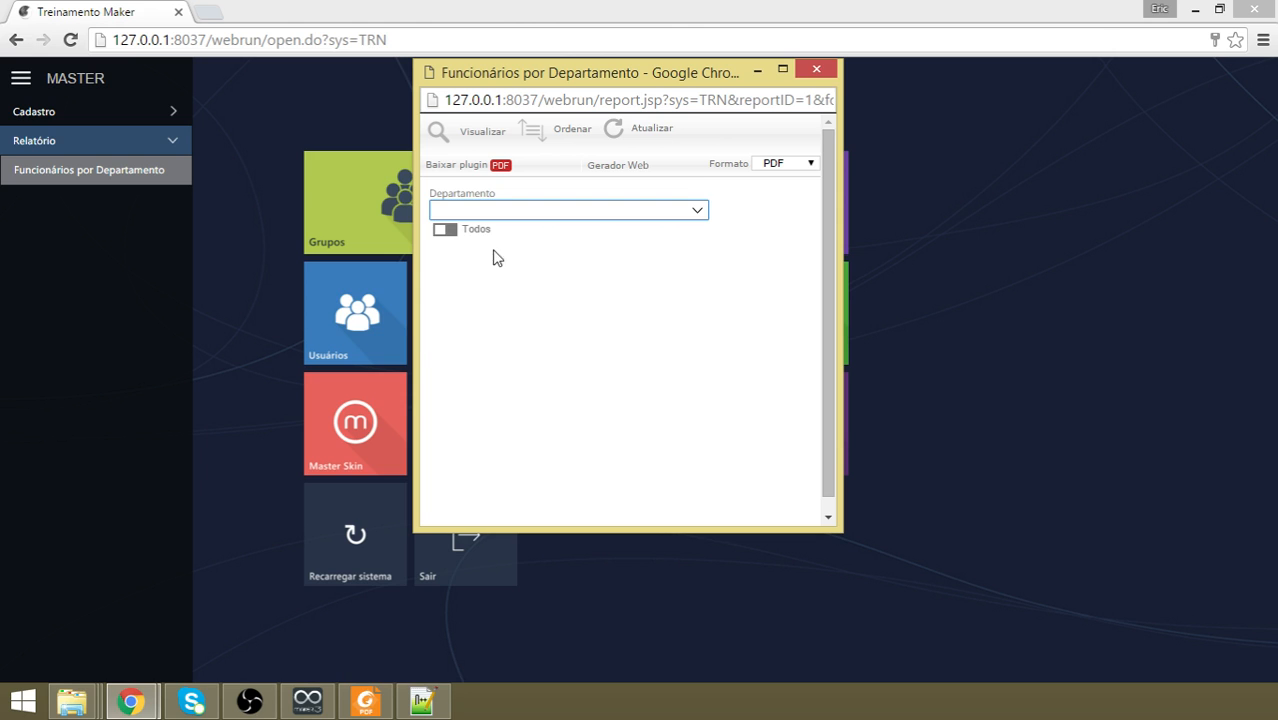
click(443, 238)
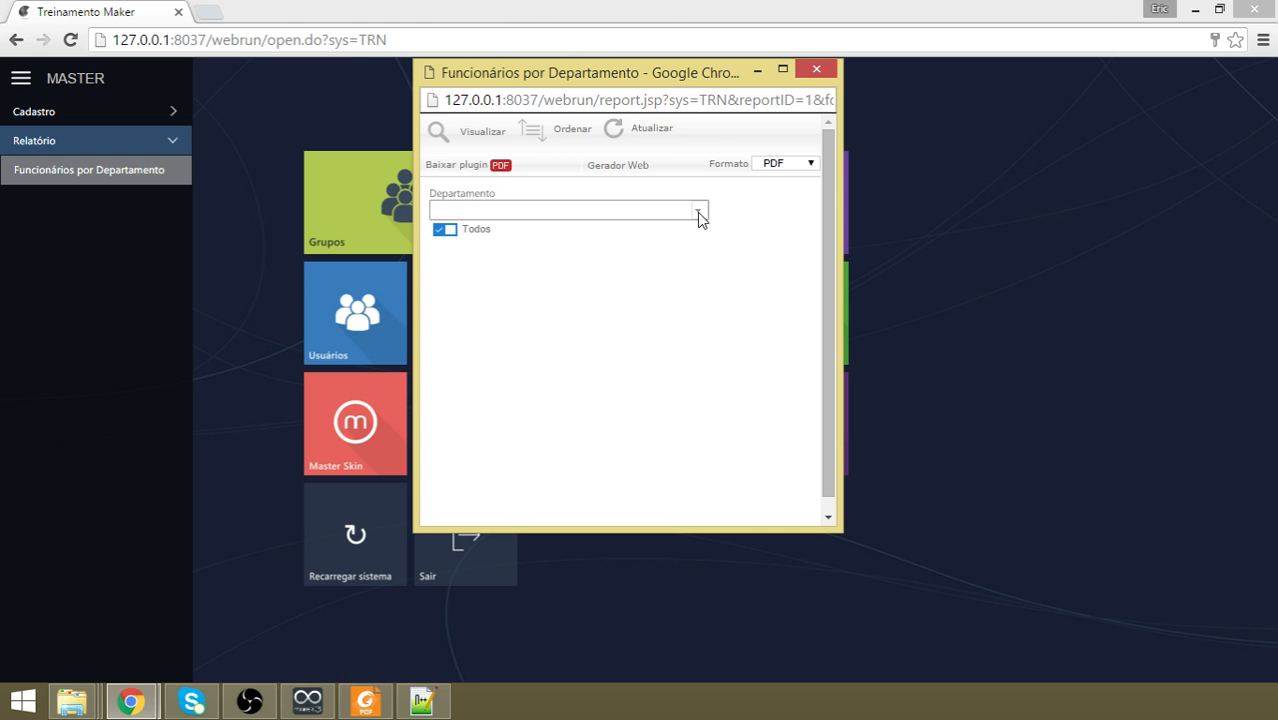
click(502, 146)
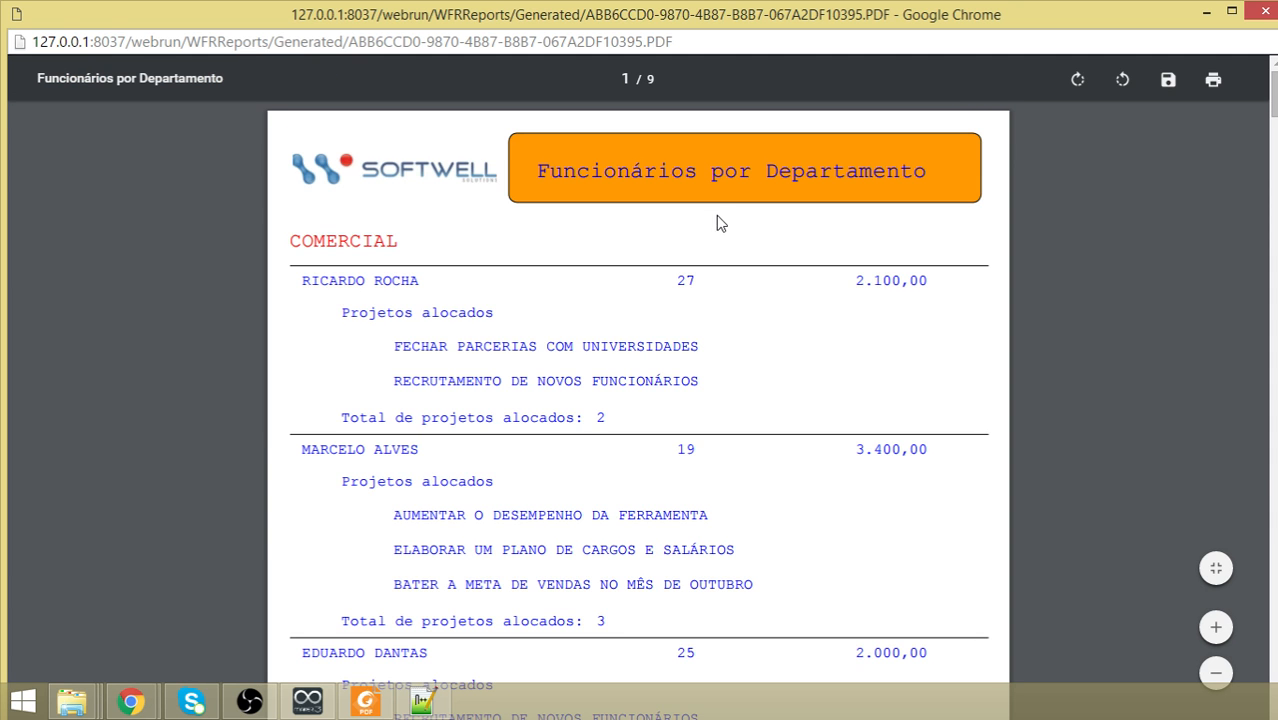
scroll(880, 300, down, 20)
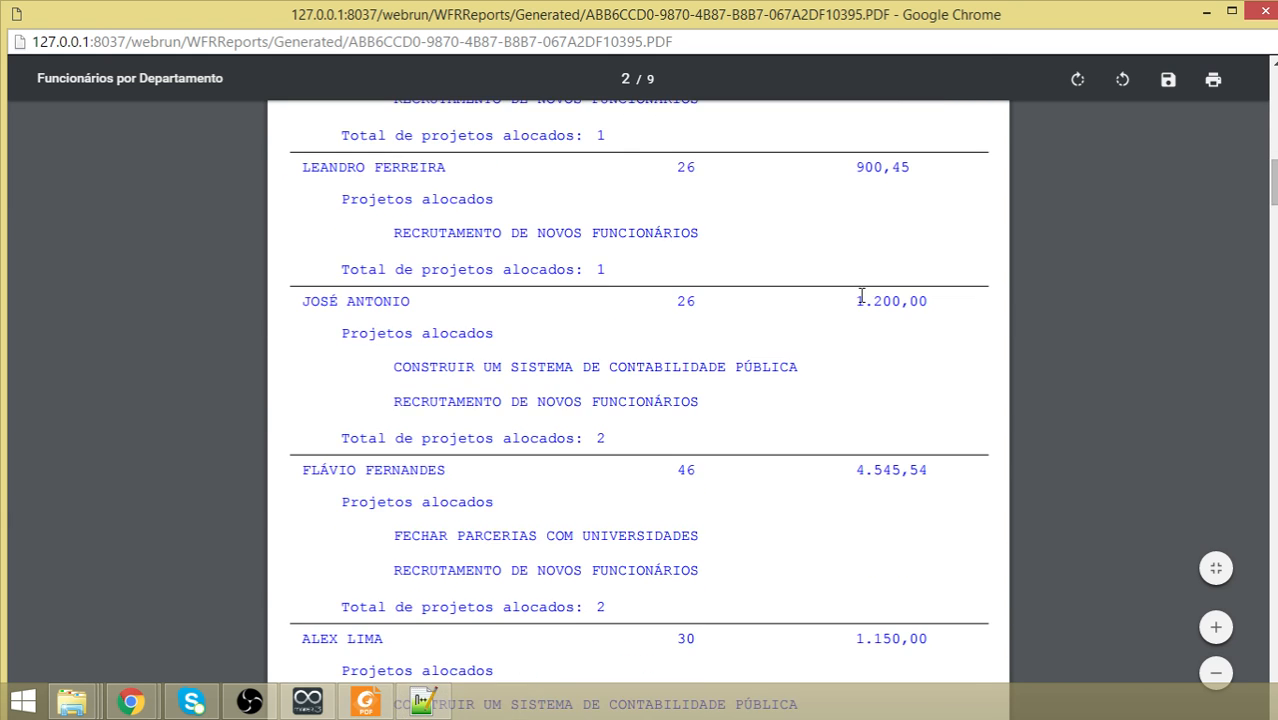
scroll(864, 302, down, 11)
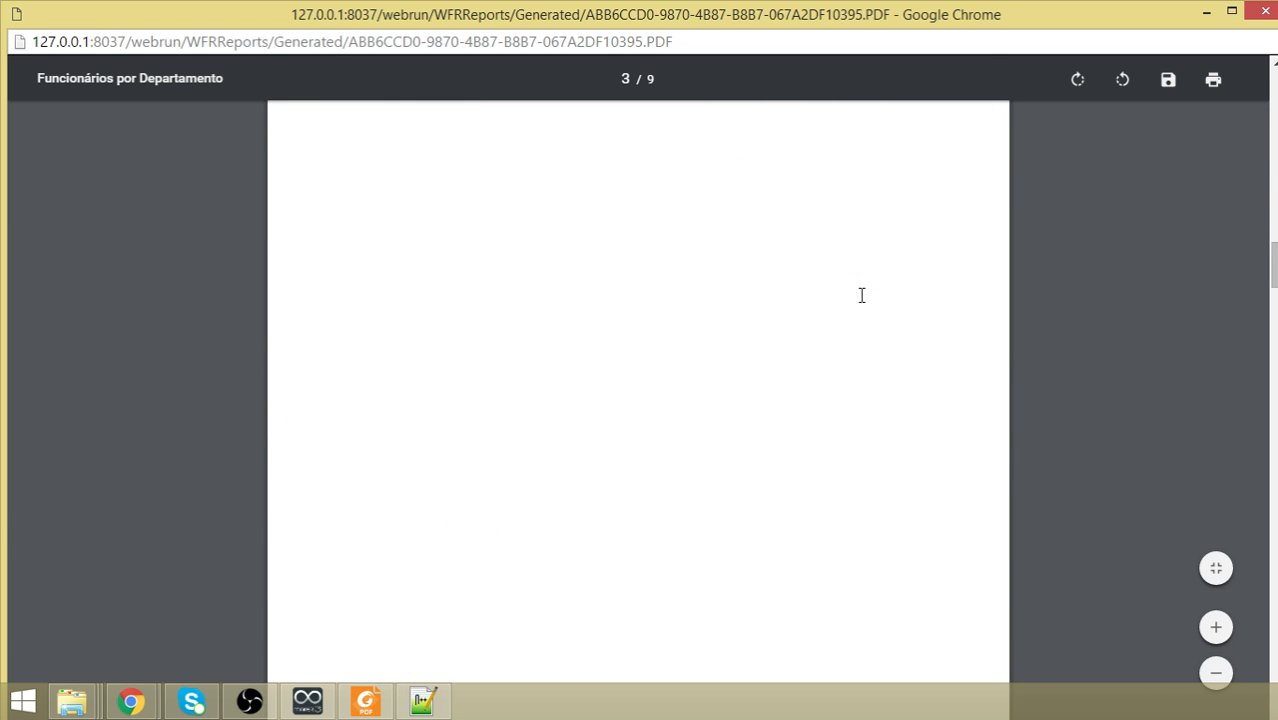
scroll(1190, 218, up, 5)
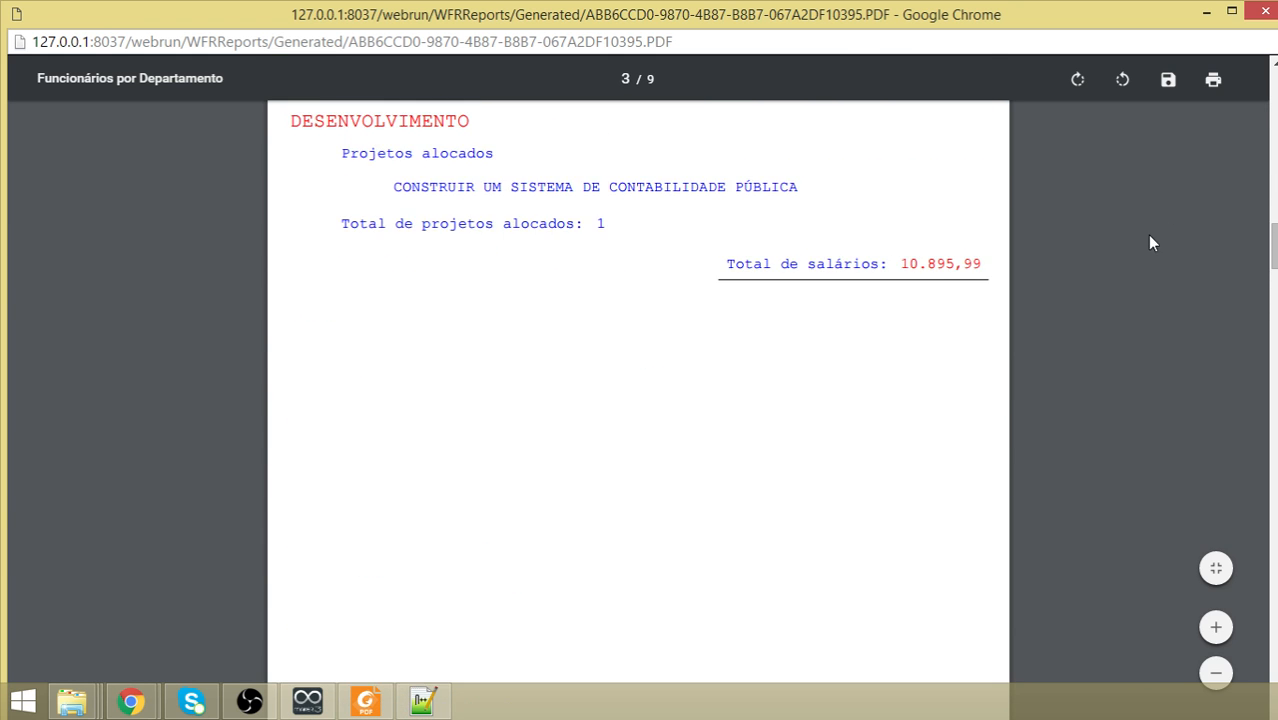
scroll(1136, 389, up, 10)
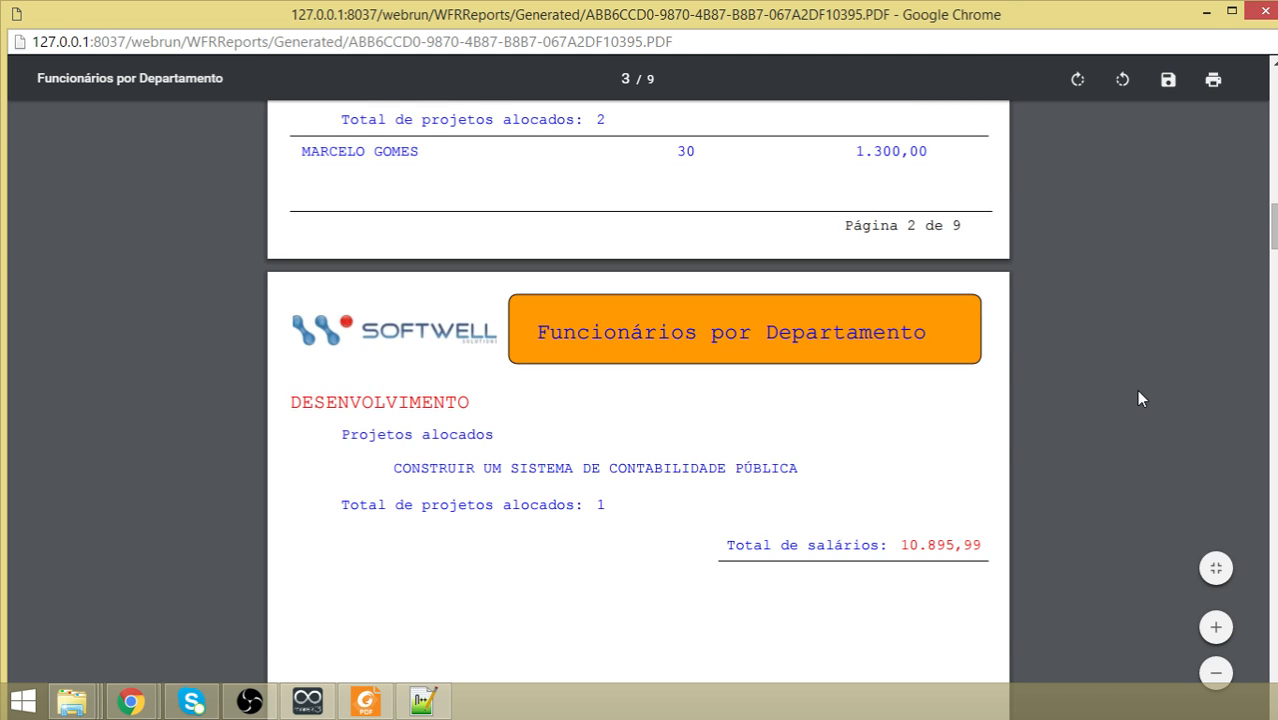
click(1206, 15)
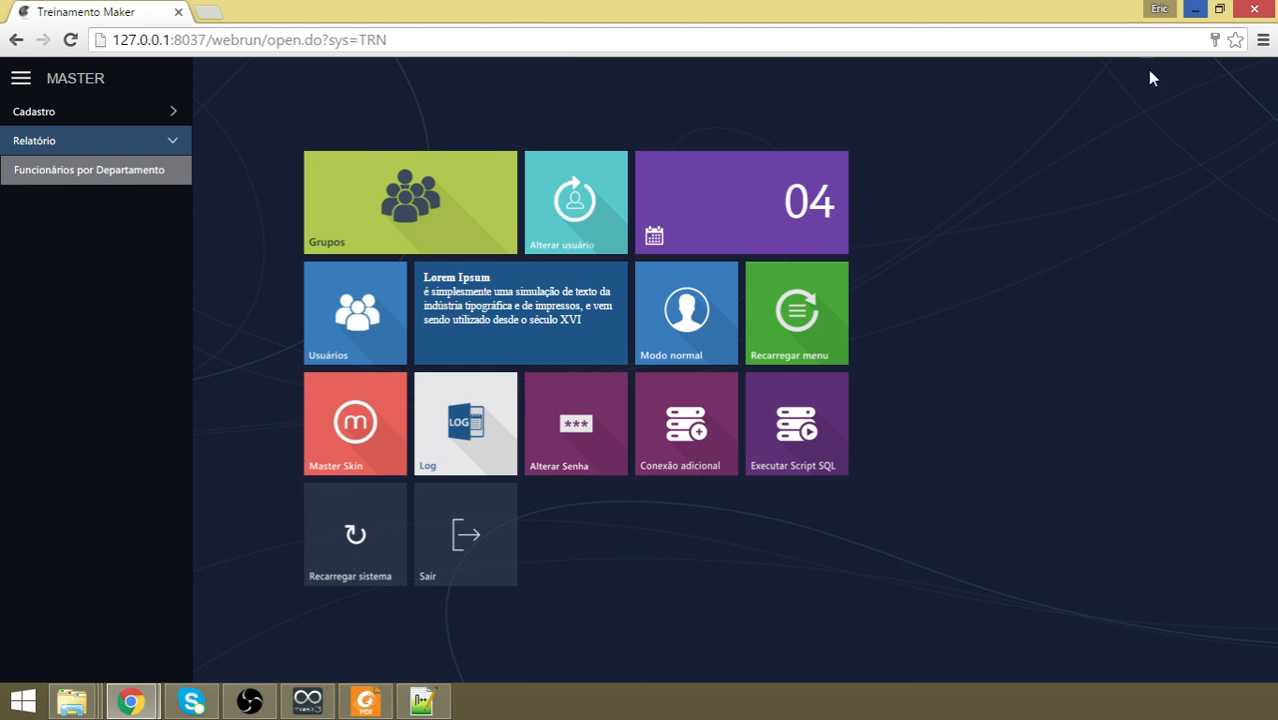
Reopen the report Funcionários por Departamento and generate it for the department DESENVOLVIMENTO only.
click(75, 175)
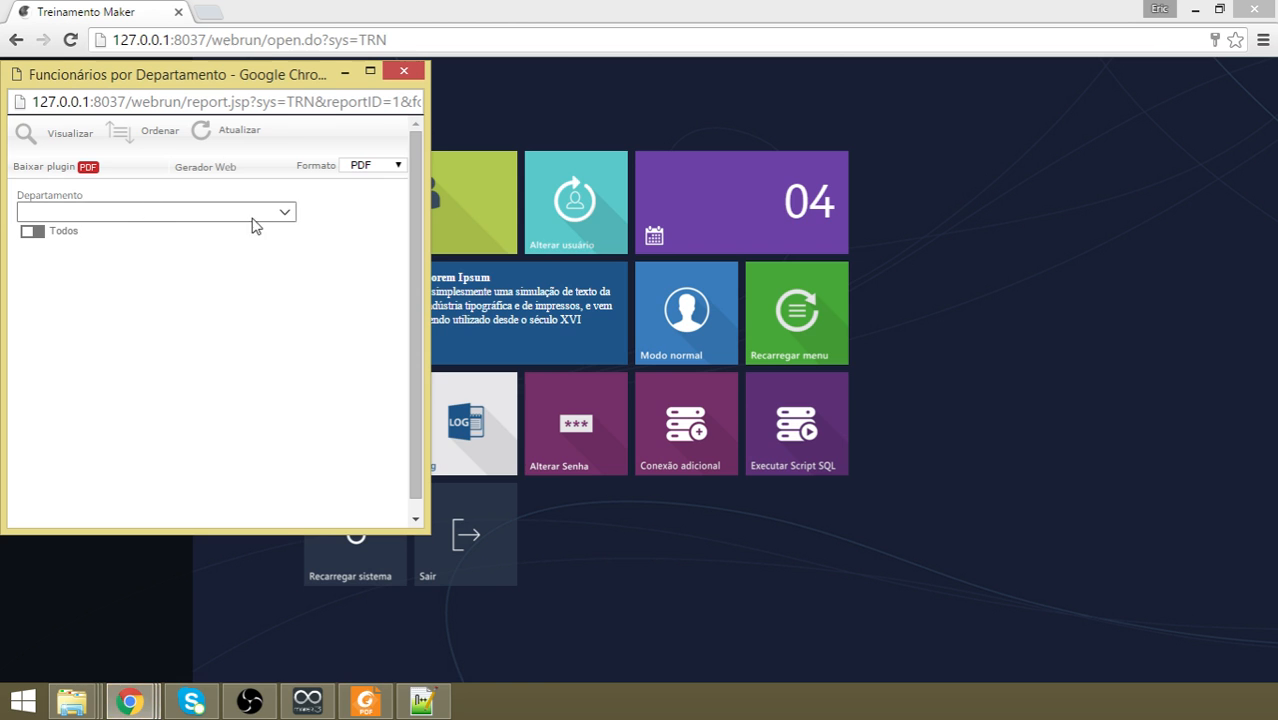
click(282, 214)
click(87, 250)
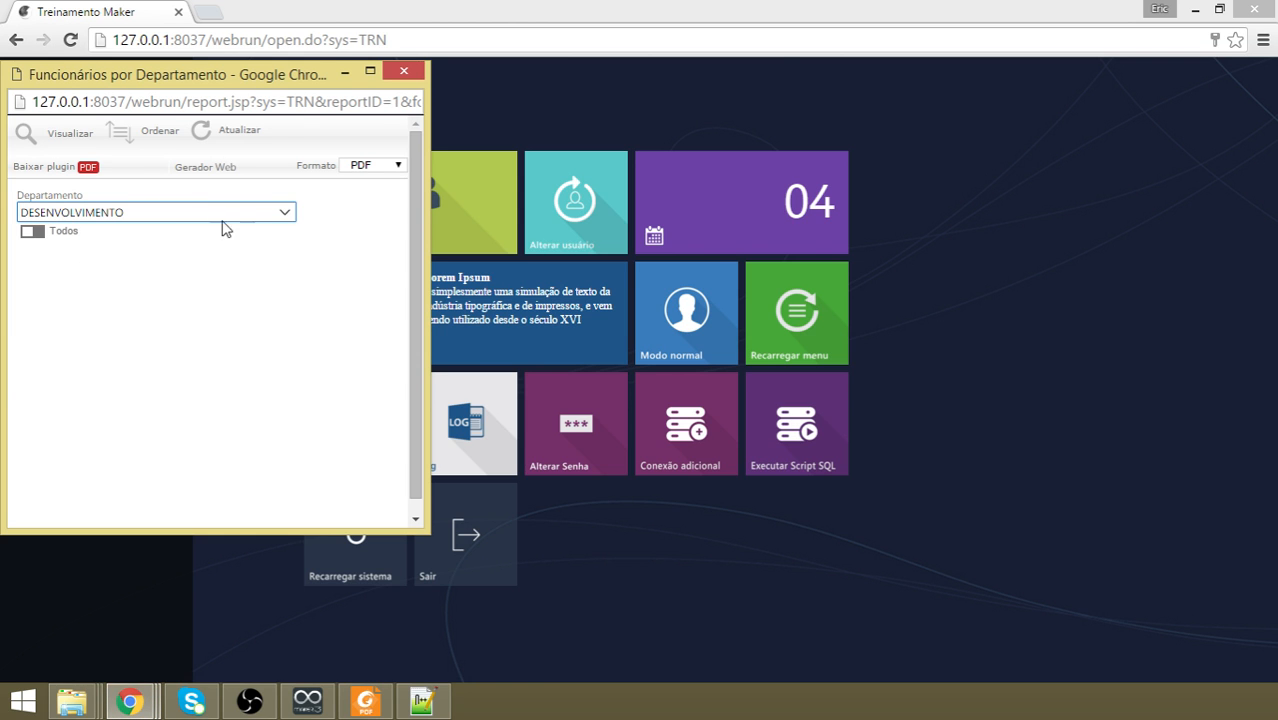
click(60, 143)
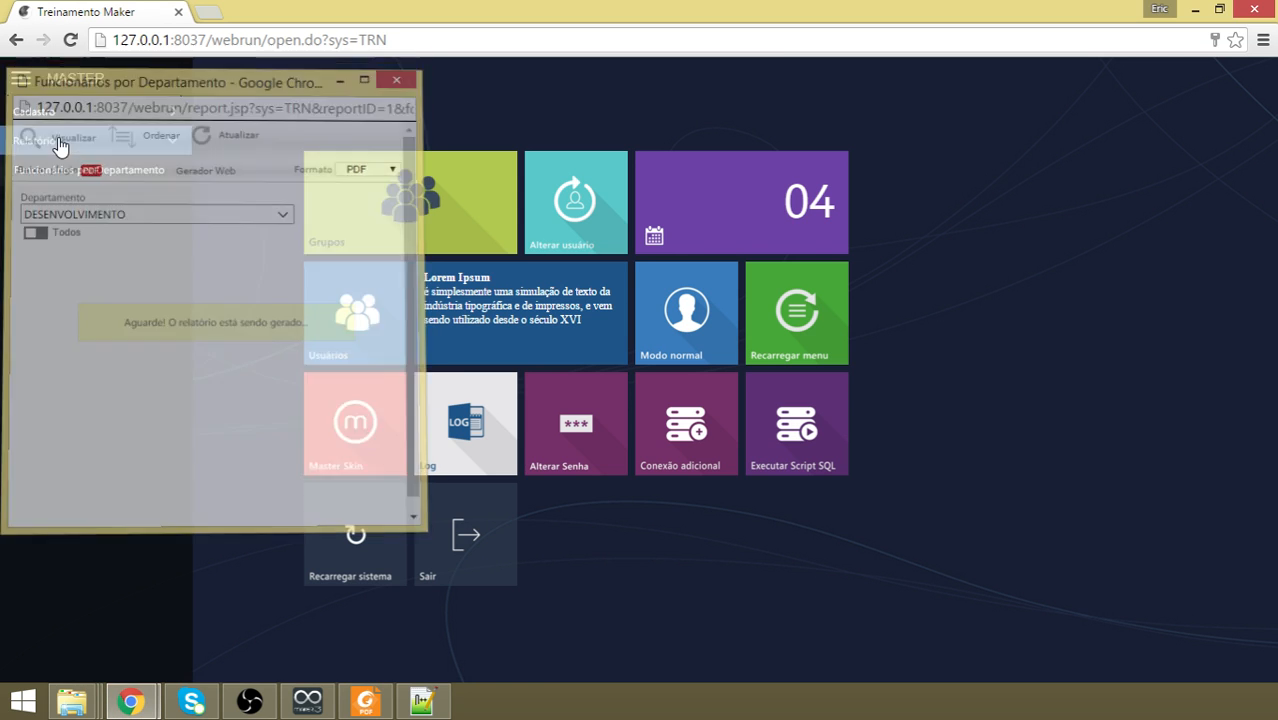
Bring the generated DESENVOLVIMENTO report to the front and examine its employees, allocated projects and page layout.
click(350, 710)
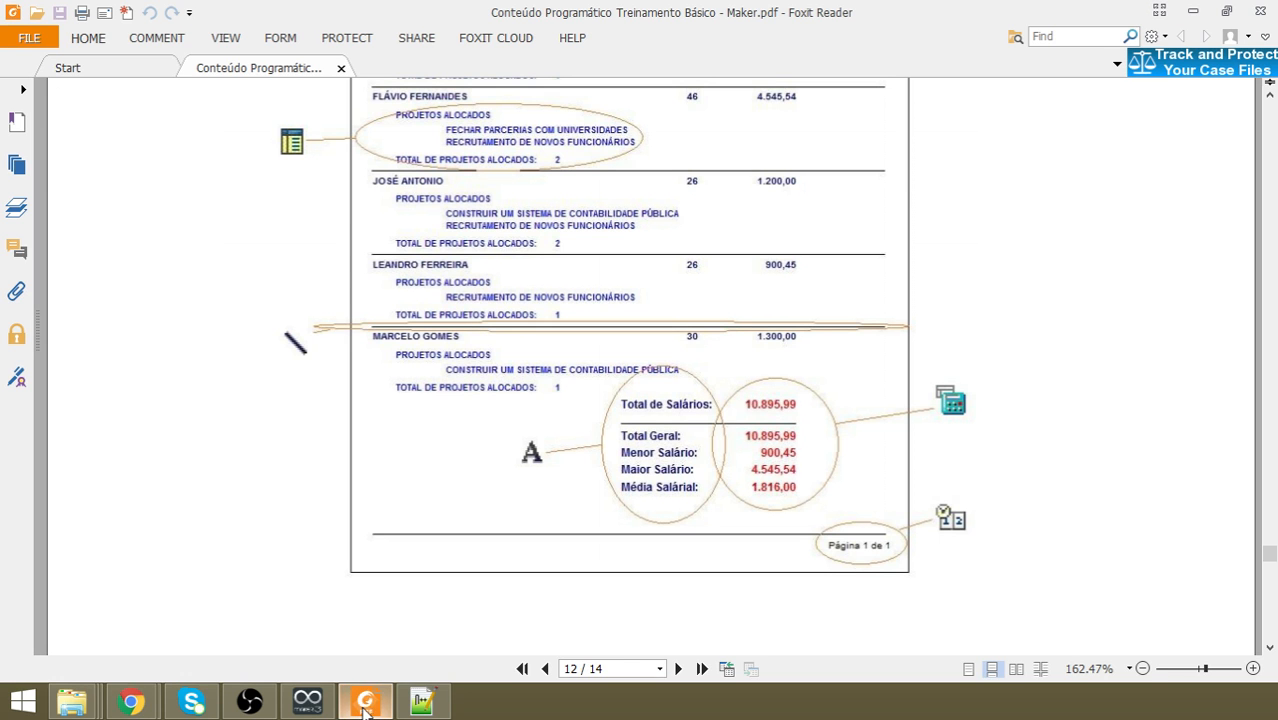
click(1196, 11)
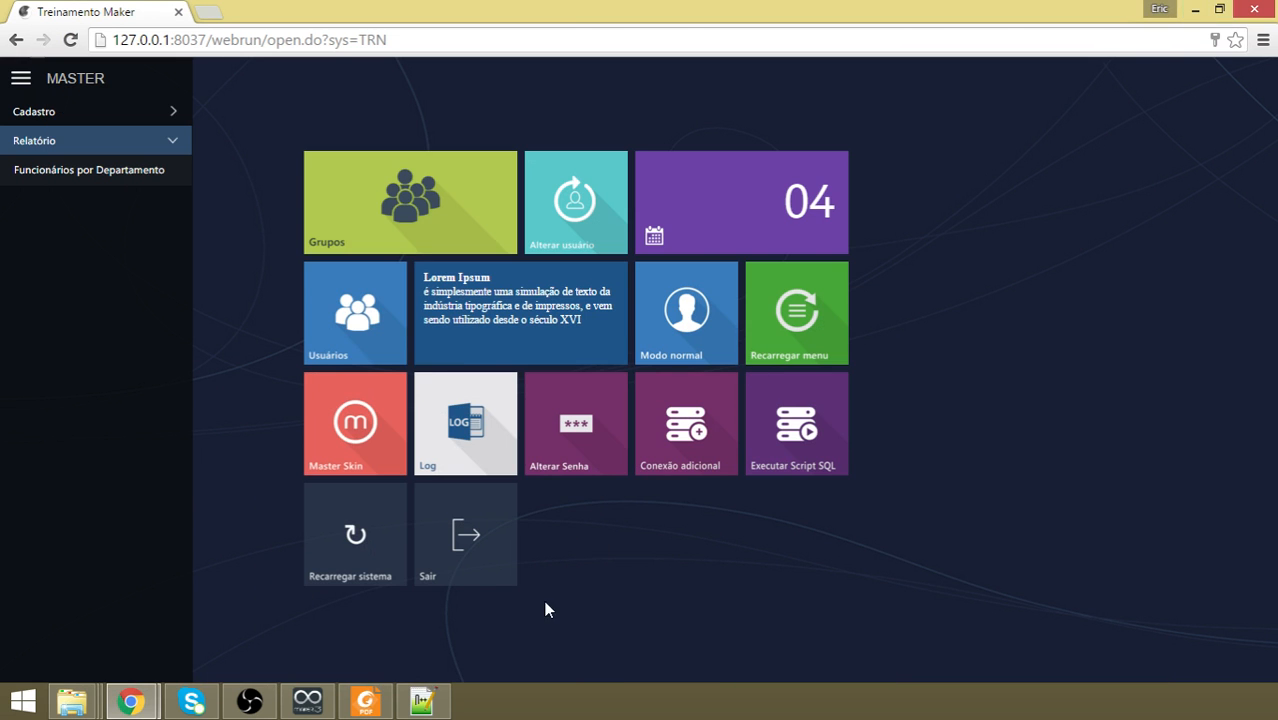
mouse_move(135, 705)
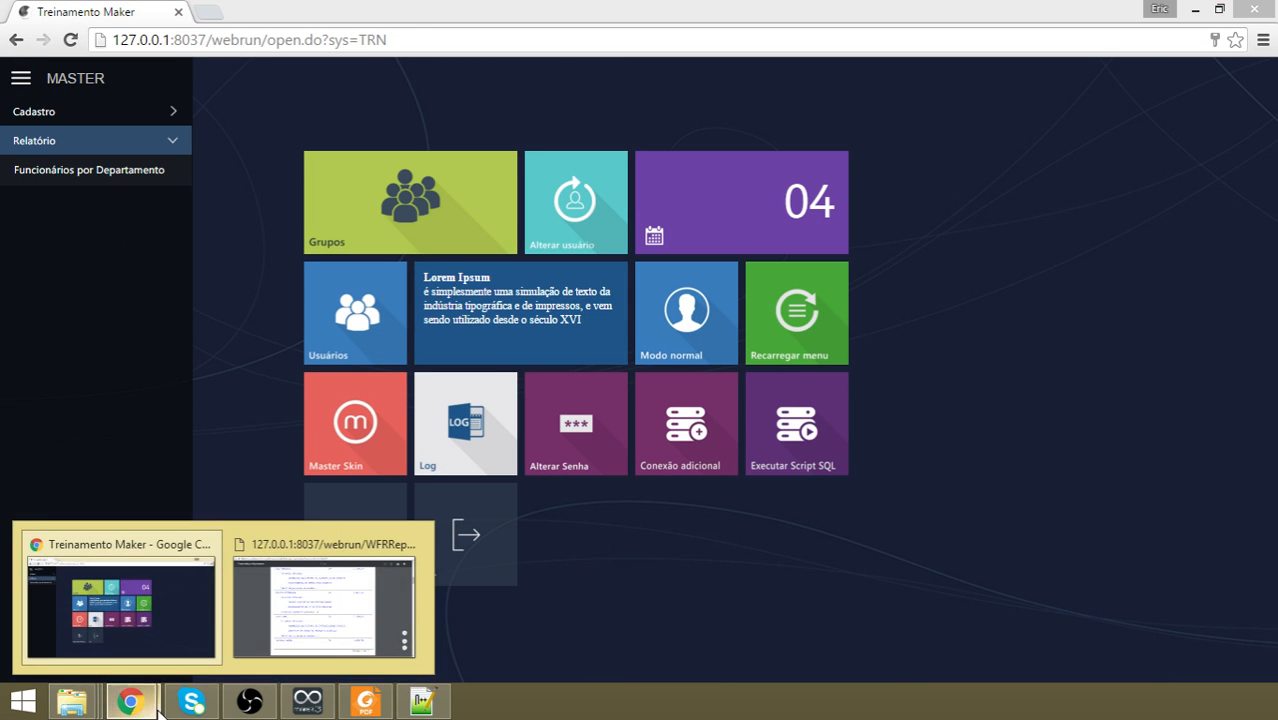
click(332, 613)
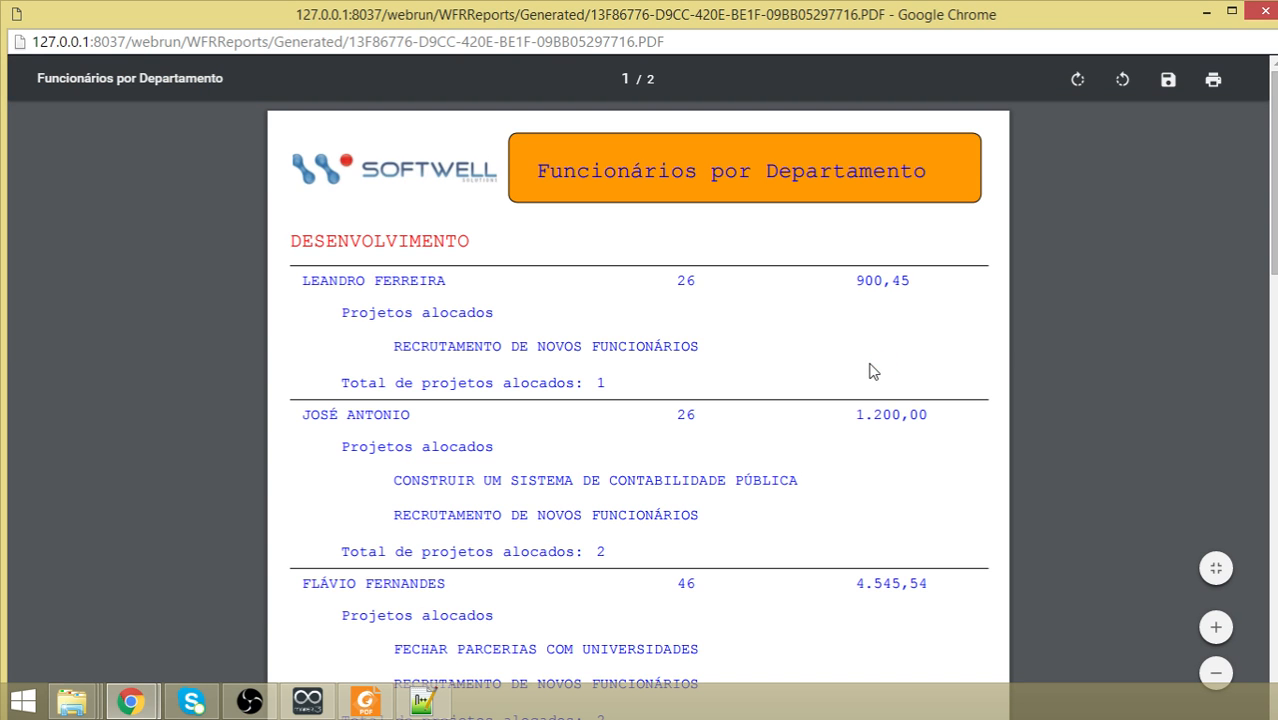
scroll(869, 371, down, 10)
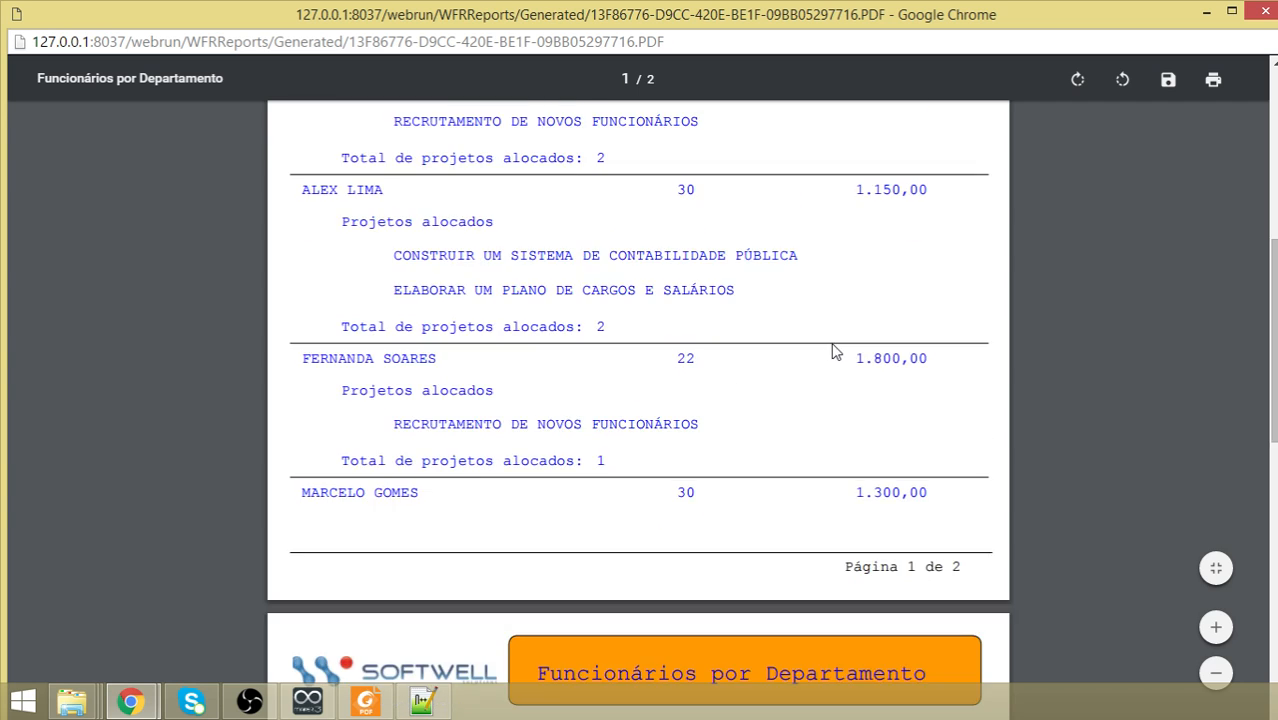
scroll(835, 345, down, 5)
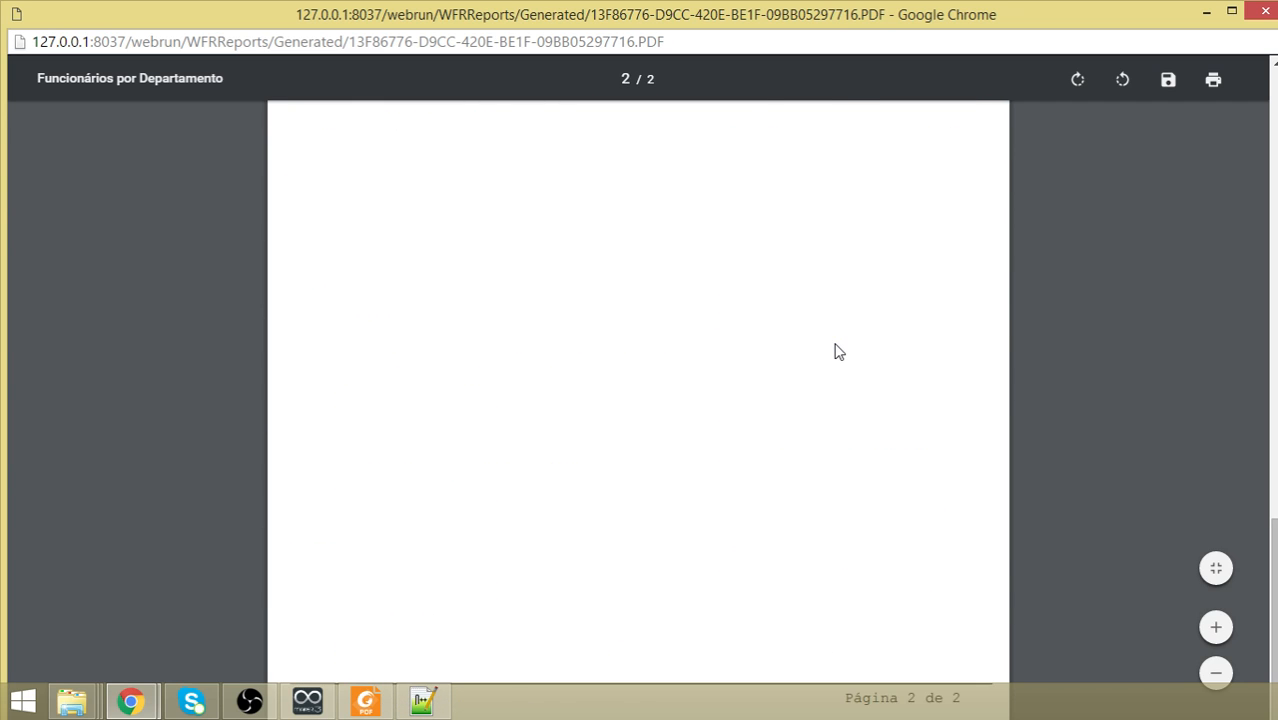
scroll(835, 345, up, 10)
scroll(837, 350, up, 3)
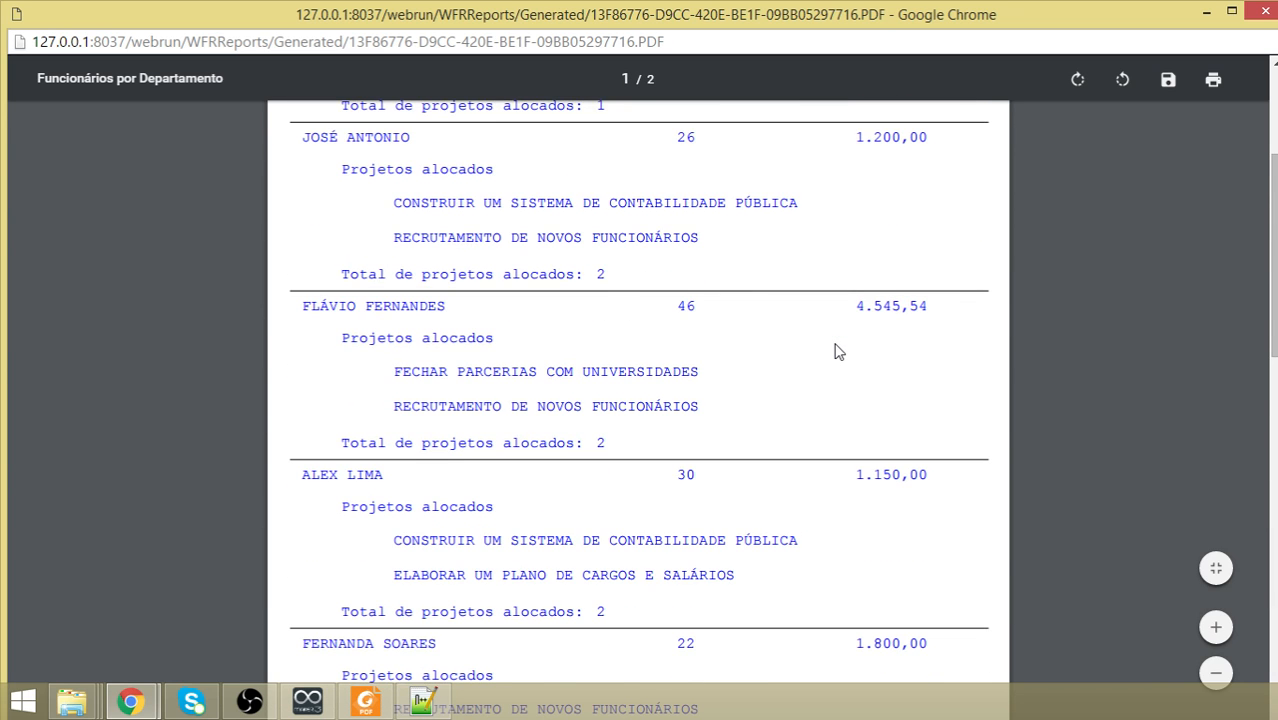
scroll(837, 350, up, 3)
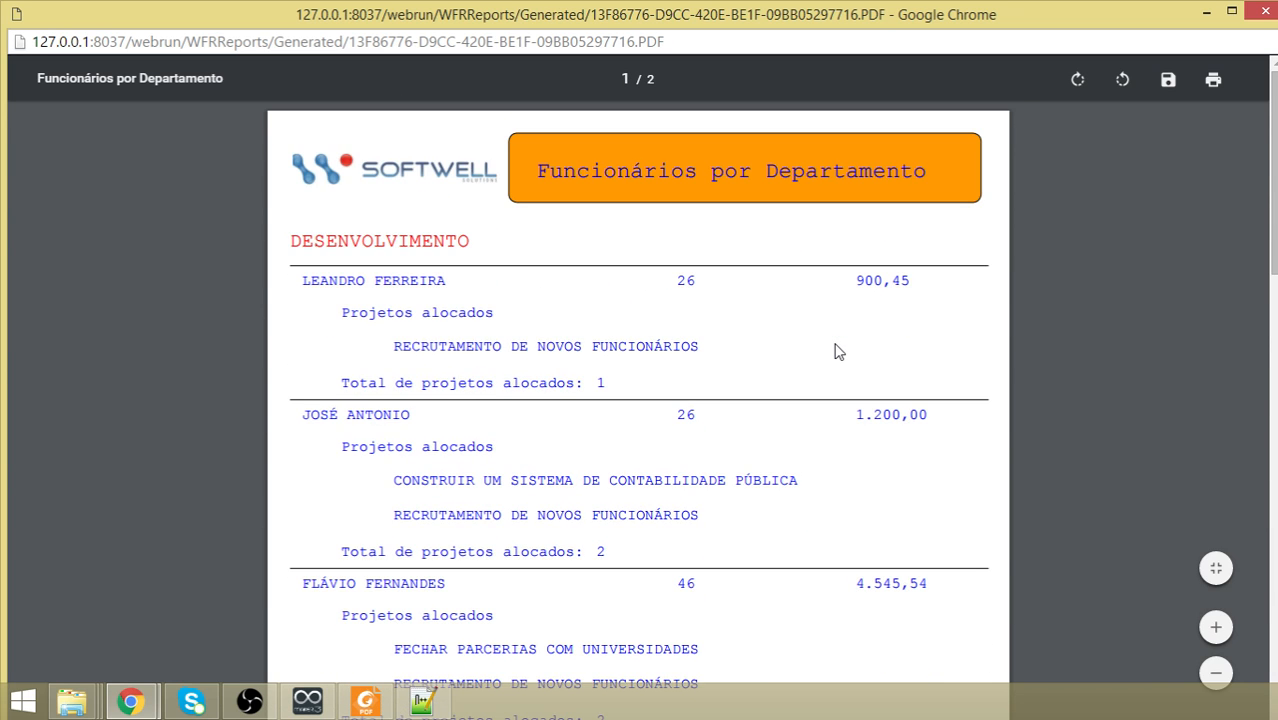
Close the generated report and switch to the Conteúdo Programático training document in Foxit Reader.
click(1260, 12)
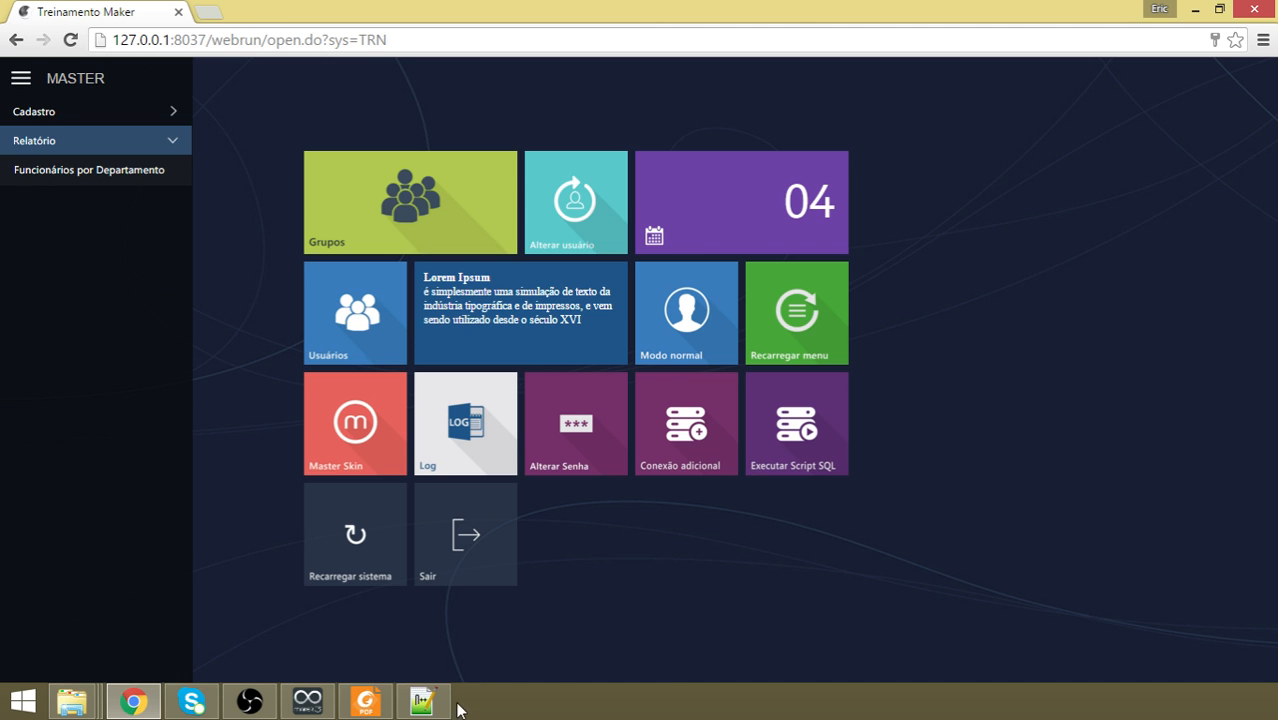
click(366, 703)
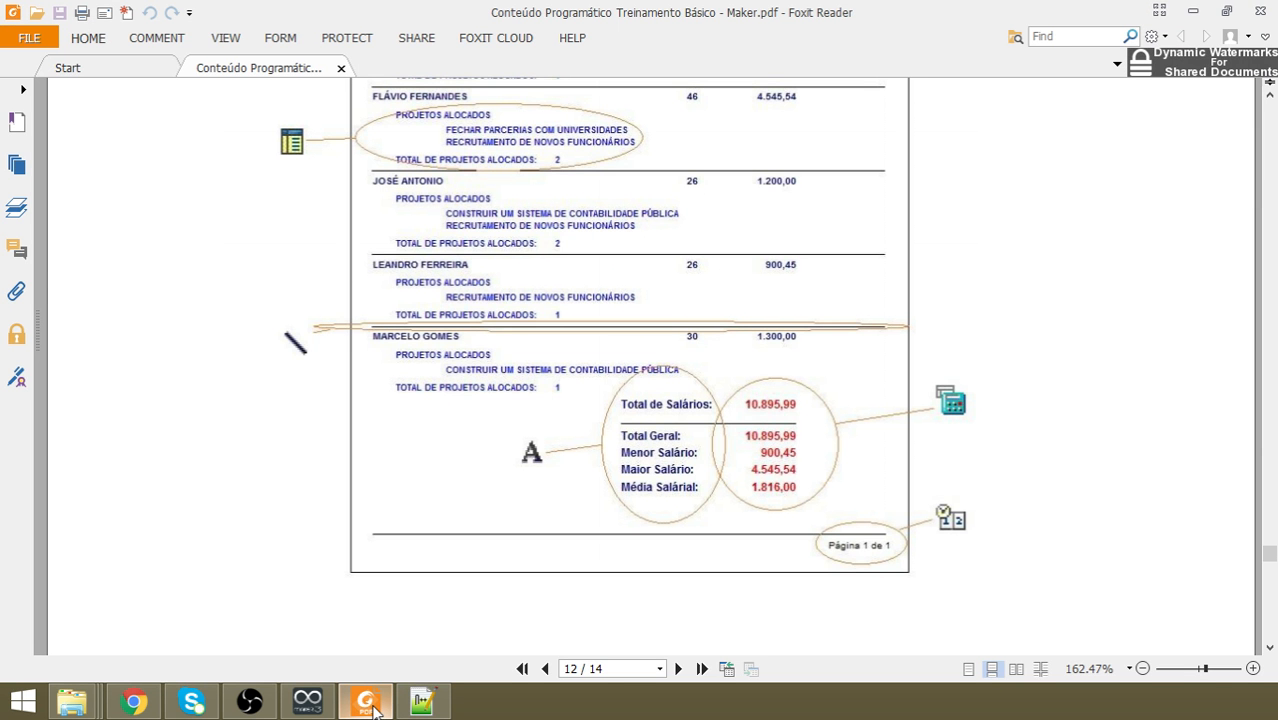